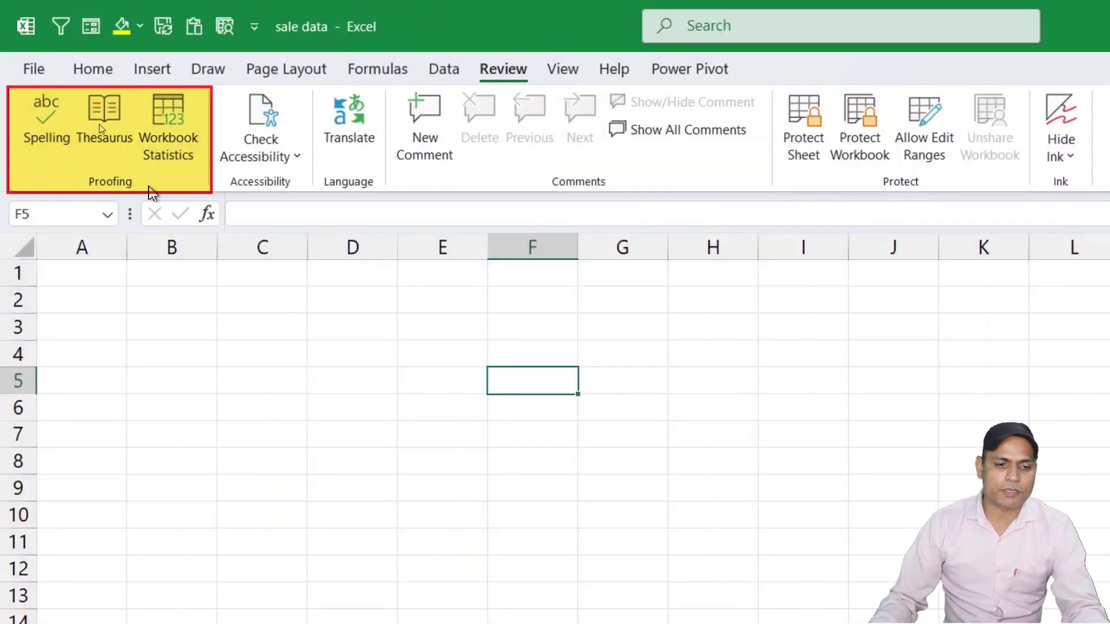
Step: Show Sheet4 with the 15-seller product, region and Jan–March sales table
key(Left)
key(Left)
key(Left)
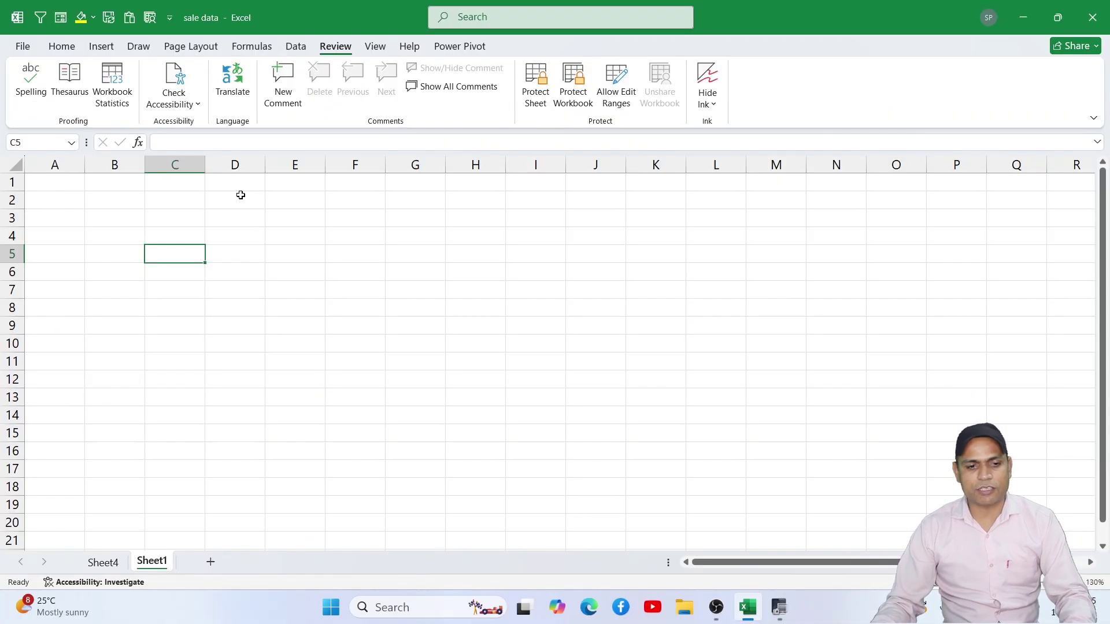
click(116, 562)
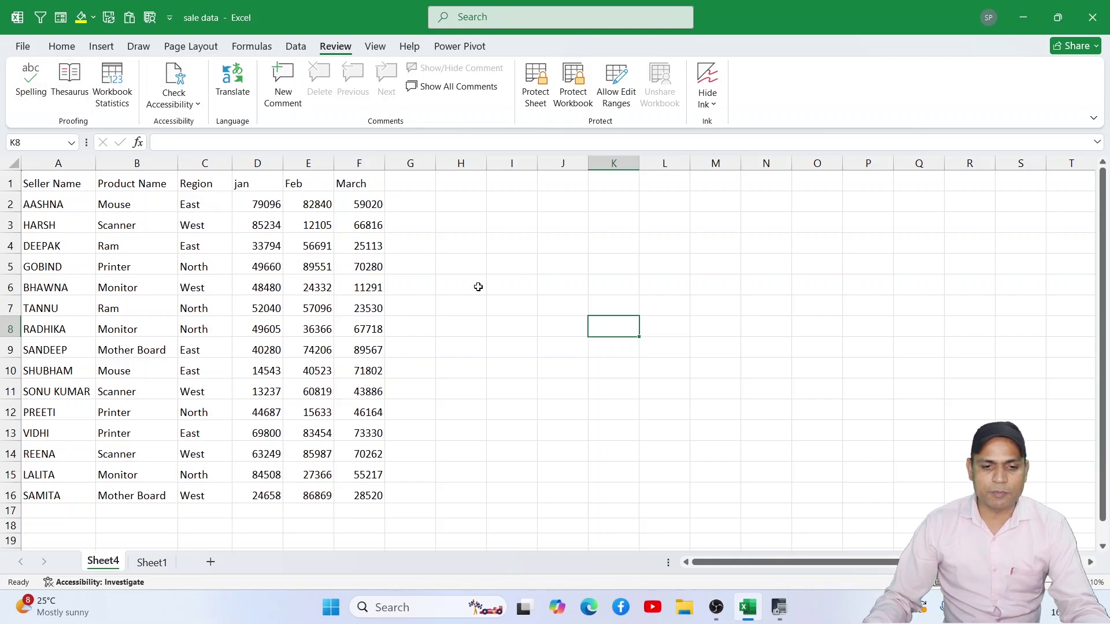
Step: Enter the misspelled word 'schol' in empty cell I6
click(495, 278)
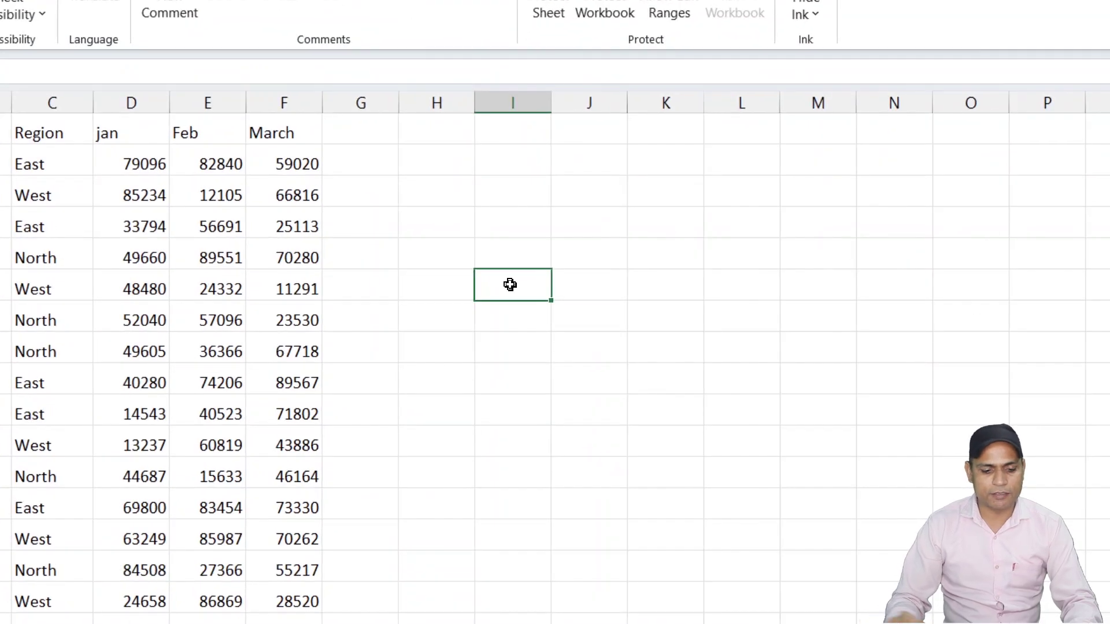
double_click(509, 285)
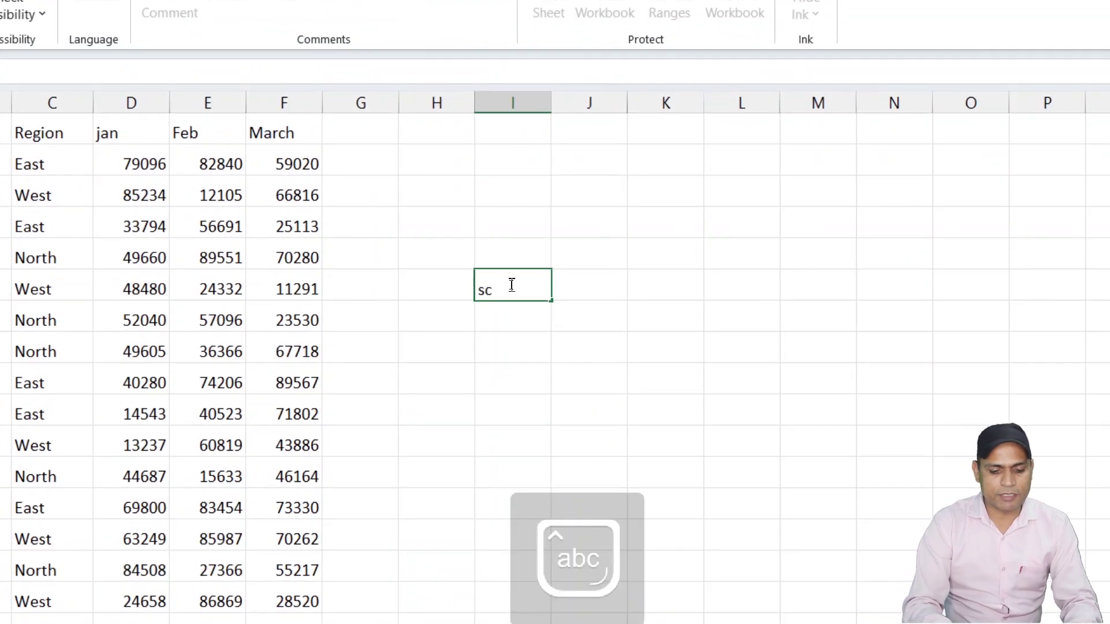
text(scholl)
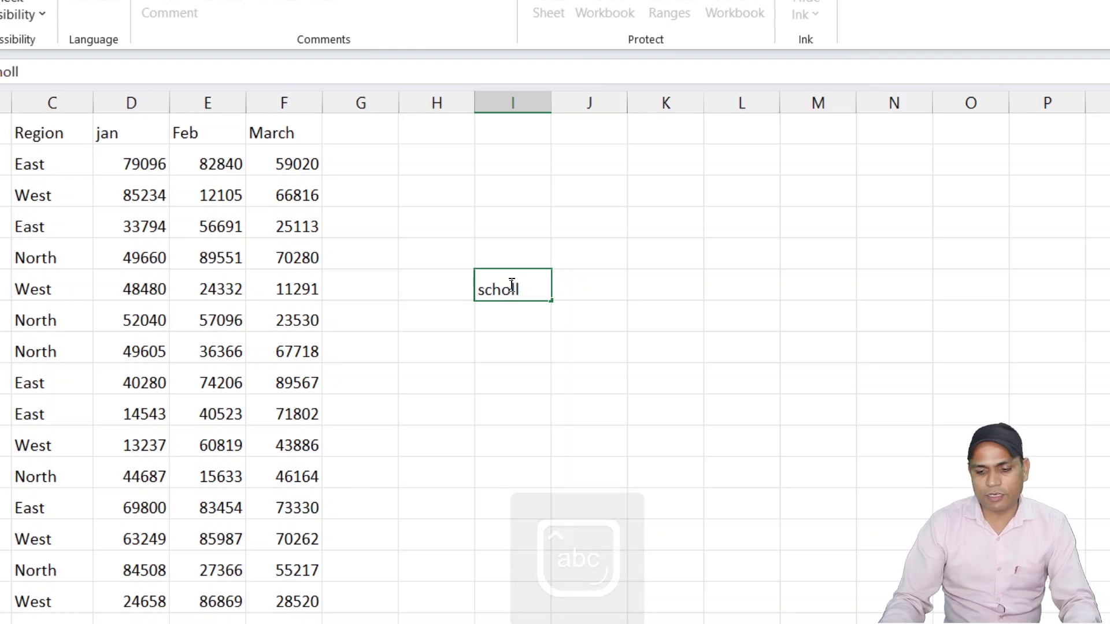
key(BackSpace)
click(612, 404)
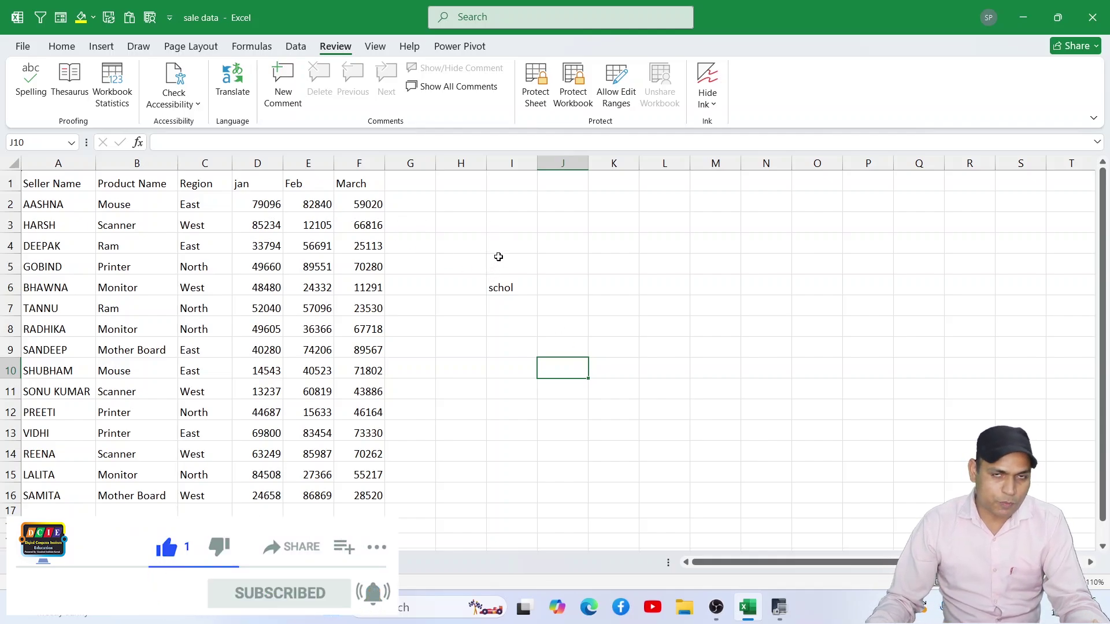
Step: Misspell the Product Name entries as Mous (B2), Scannr (B3) and Prnter (B5)
double_click(145, 202)
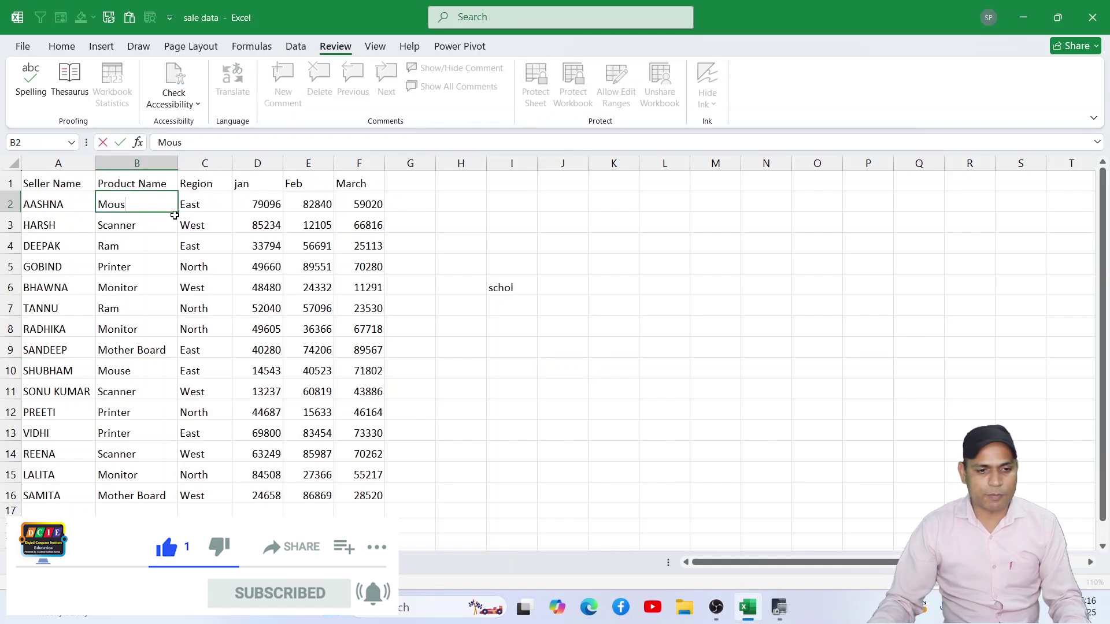
double_click(138, 224)
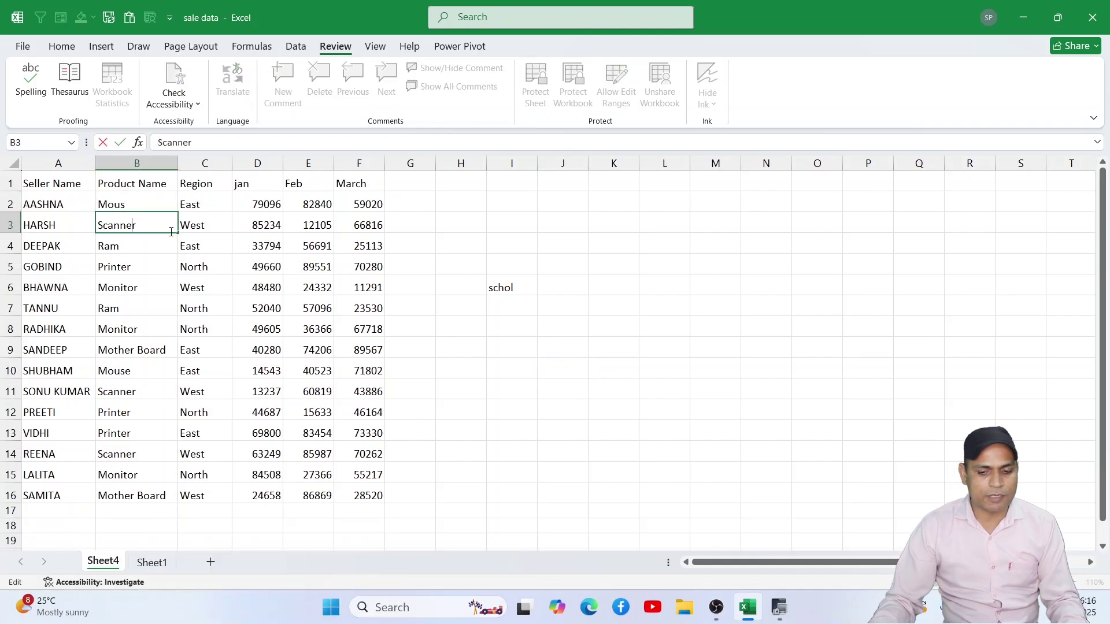
key(Return)
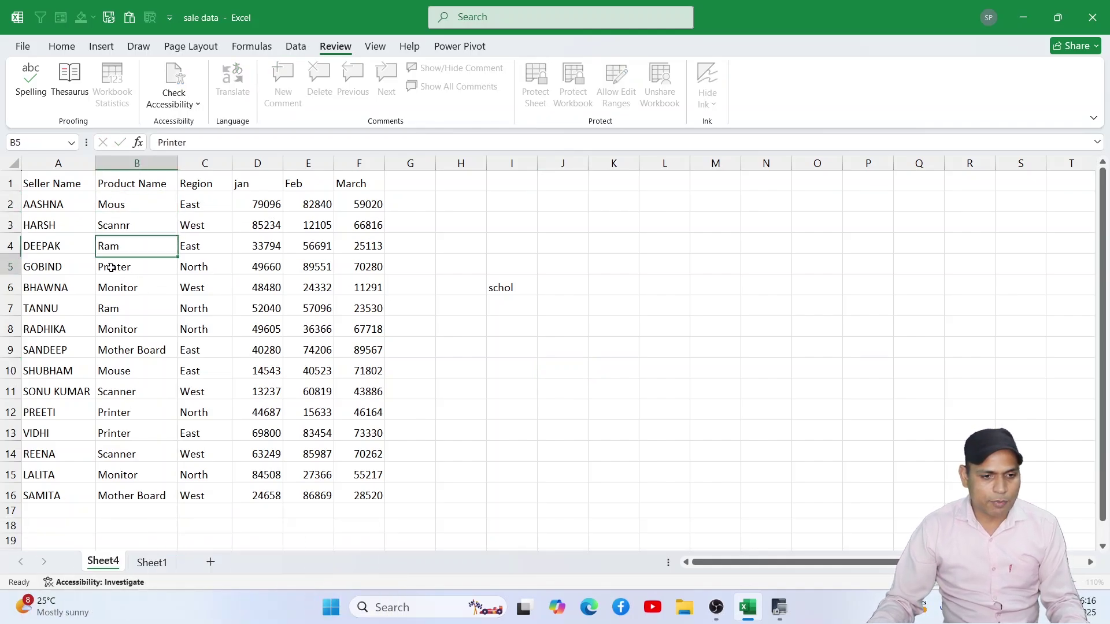
double_click(111, 267)
key(BackSpace)
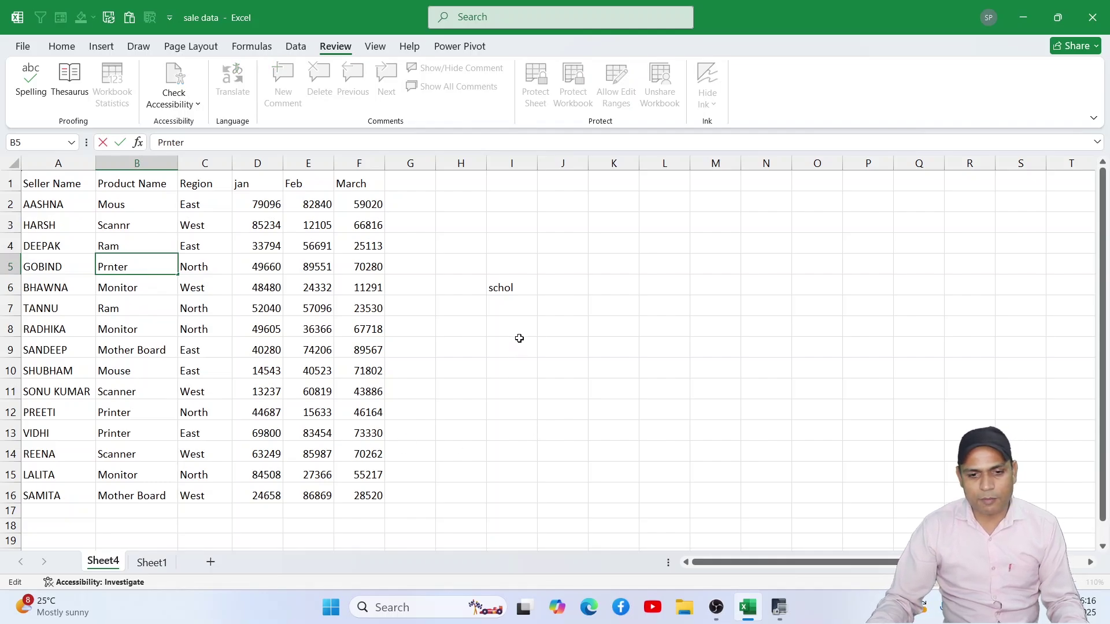
click(518, 334)
Step: Enter 'teecher' in I8 and 'camputer' in H12, then select cell A1
text(teecher)
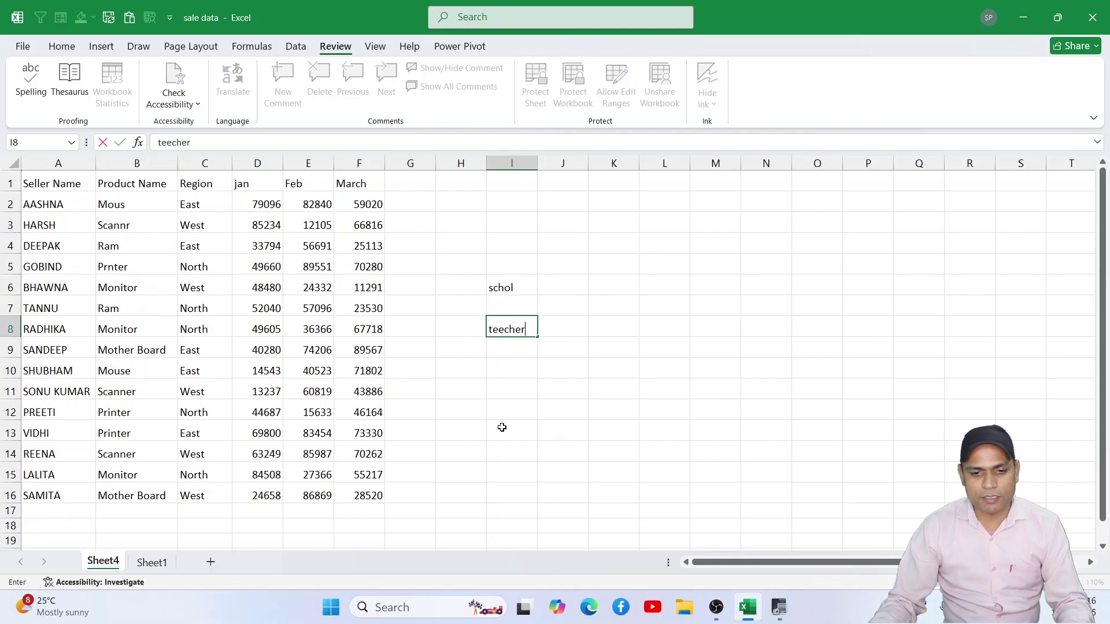
click(462, 408)
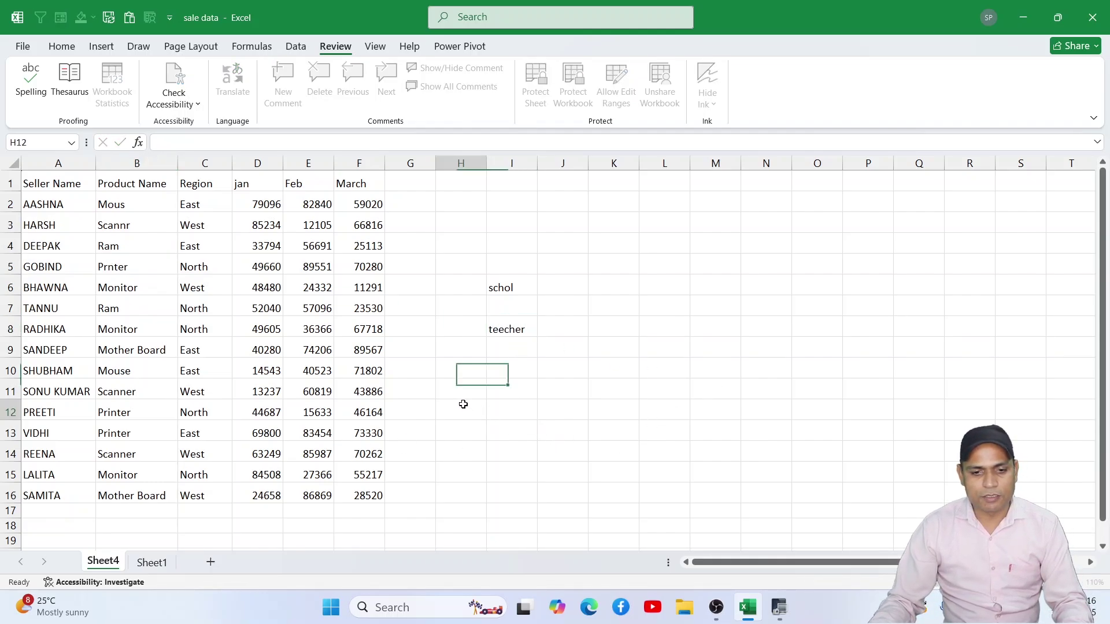
text(camputer)
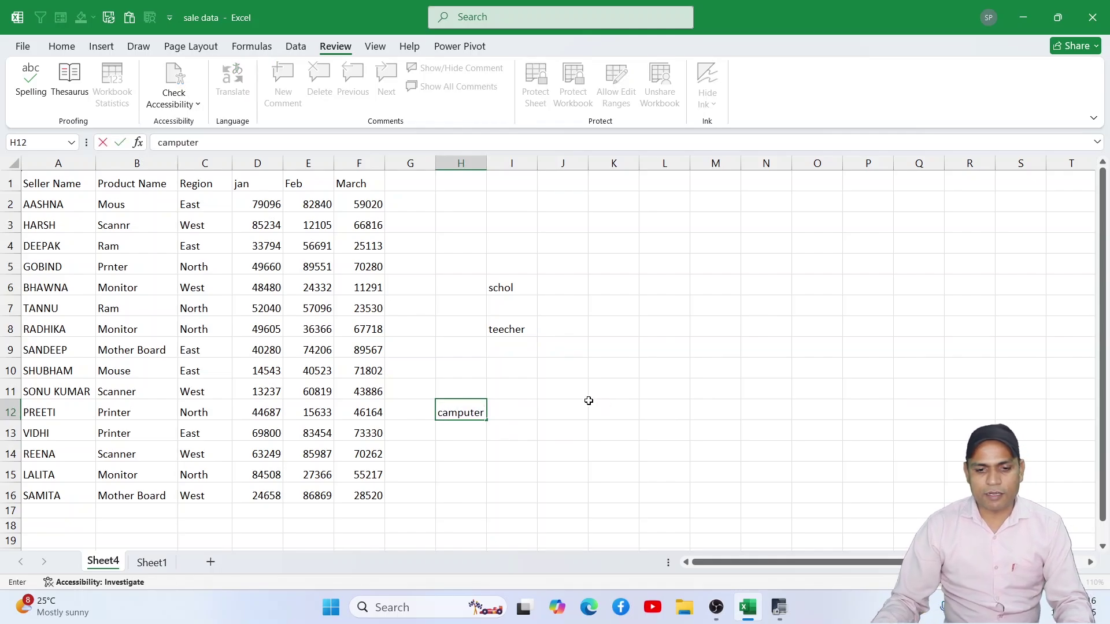
click(558, 378)
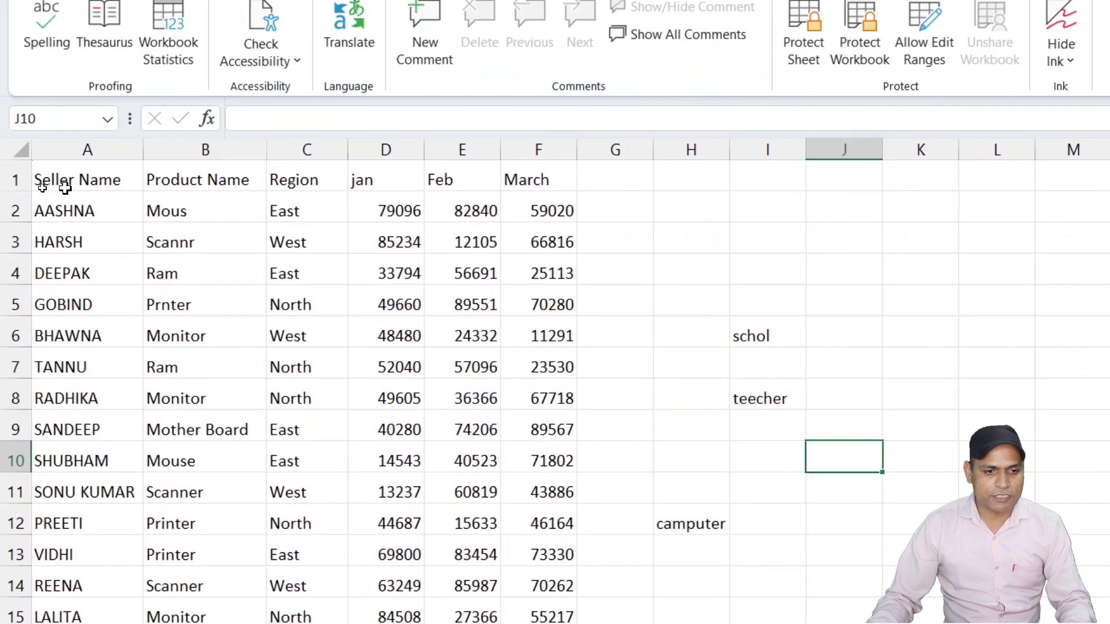
click(55, 191)
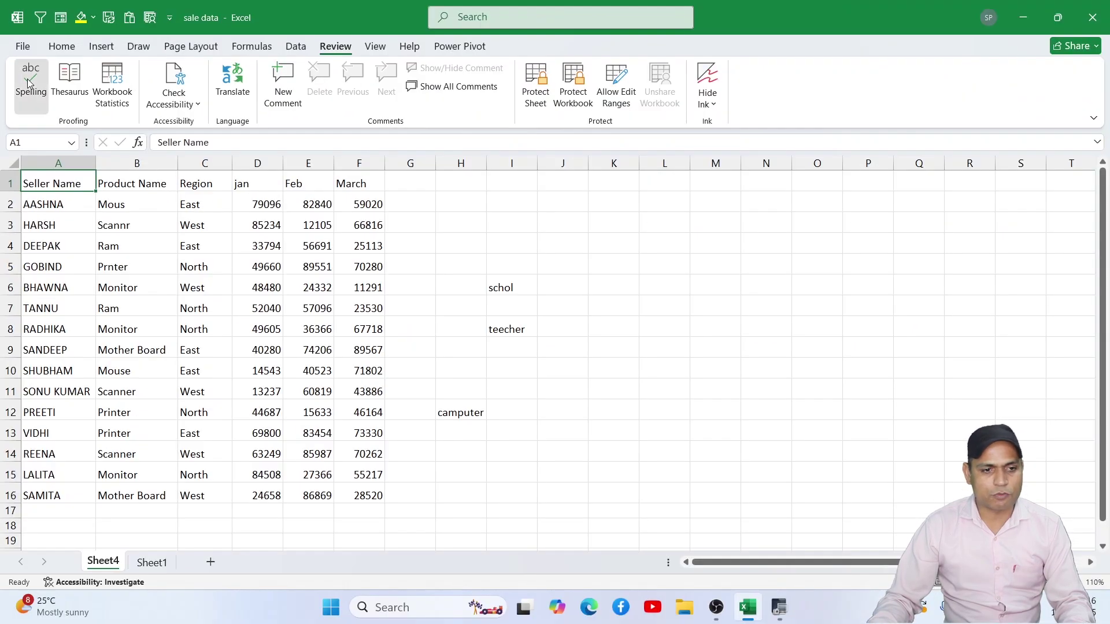
Step: Start a spell check from A1 and ignore 'jan' once
click(40, 79)
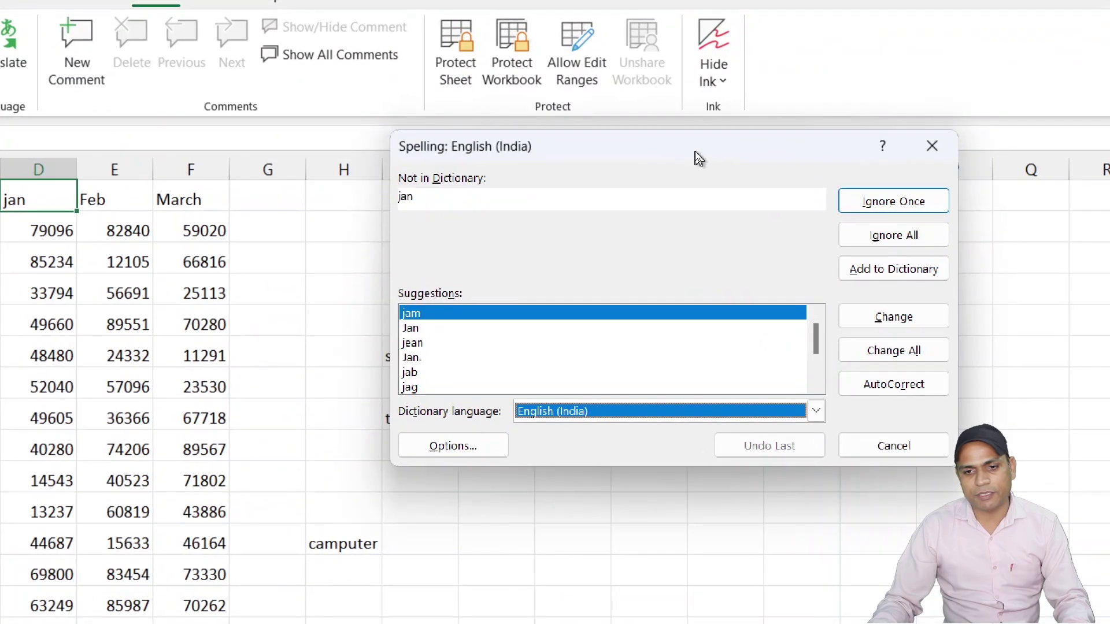
drag(697, 154, 757, 162)
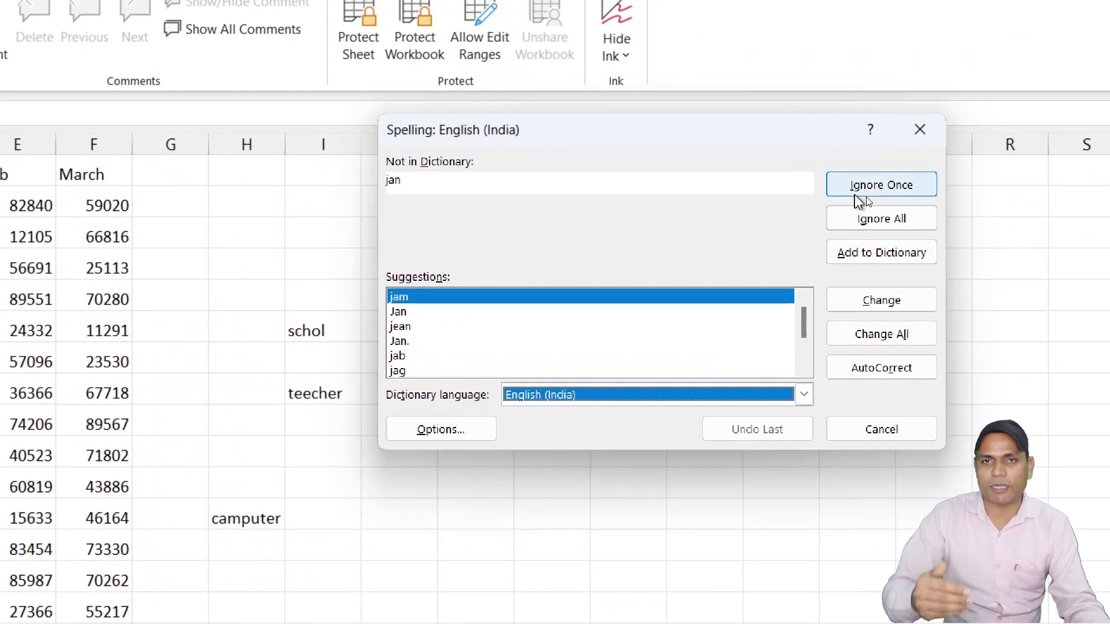
click(884, 186)
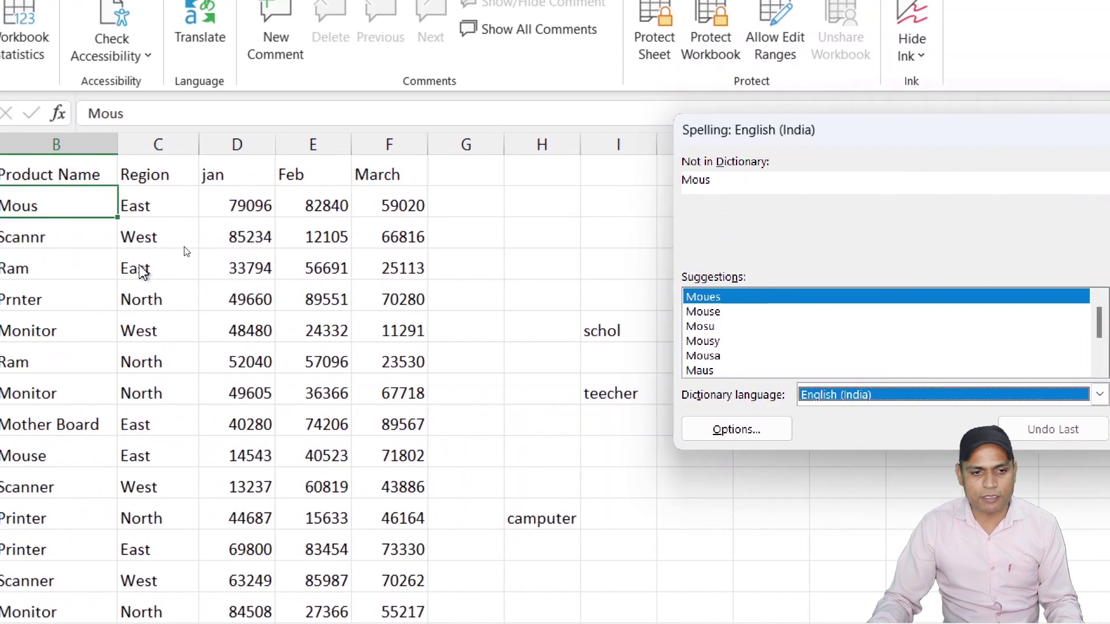
Step: Correct 'Mous' in B2 to the suggestion 'Mouse'
drag(897, 128, 549, 127)
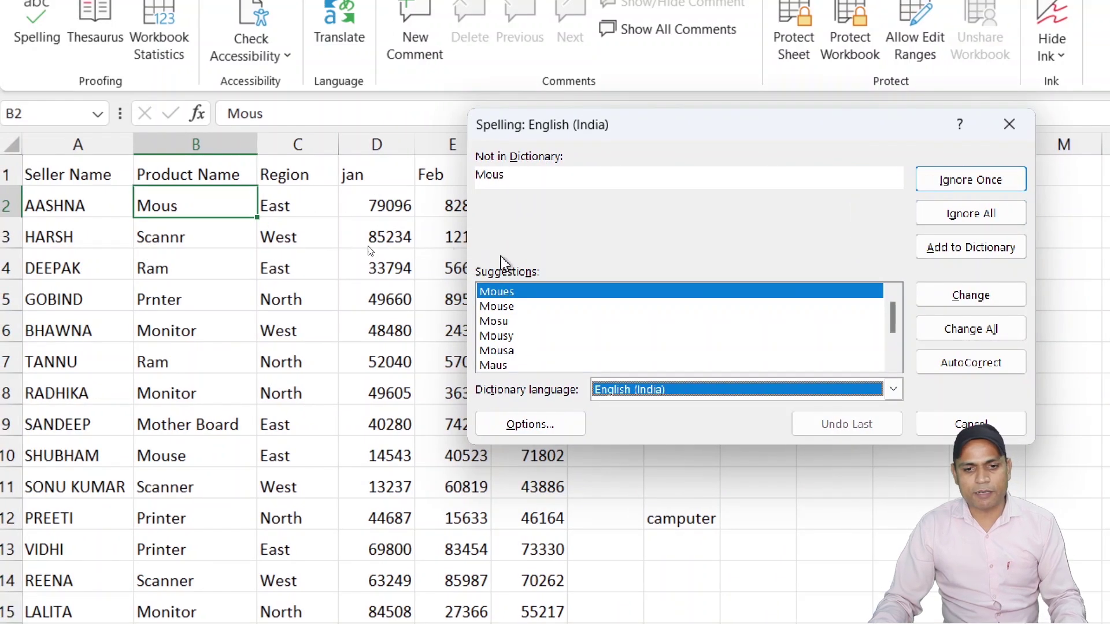
click(535, 321)
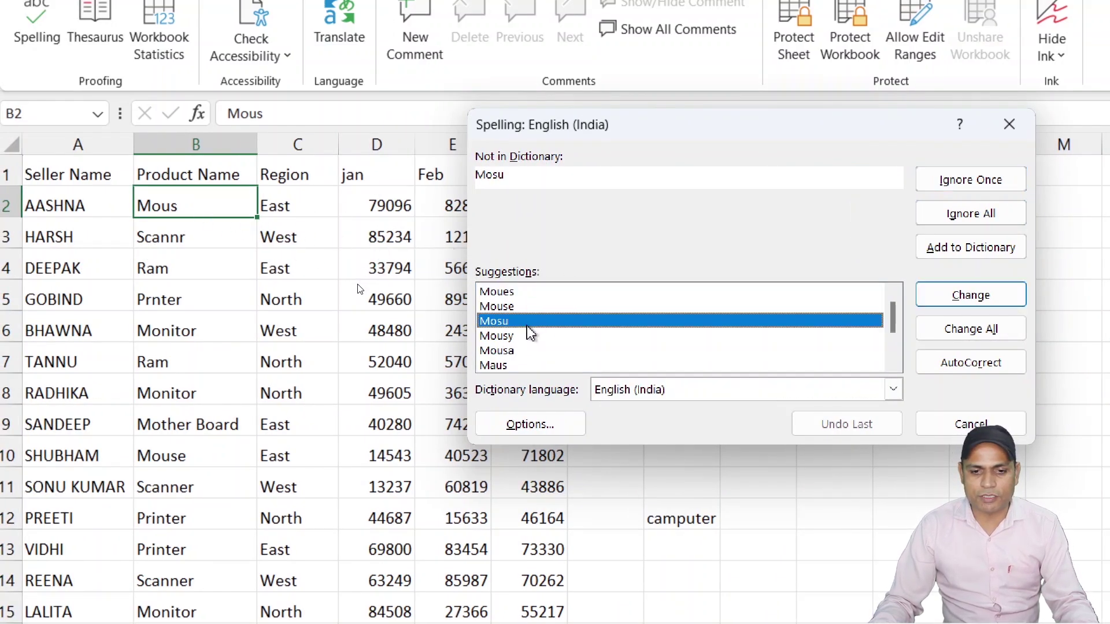
click(538, 308)
click(529, 350)
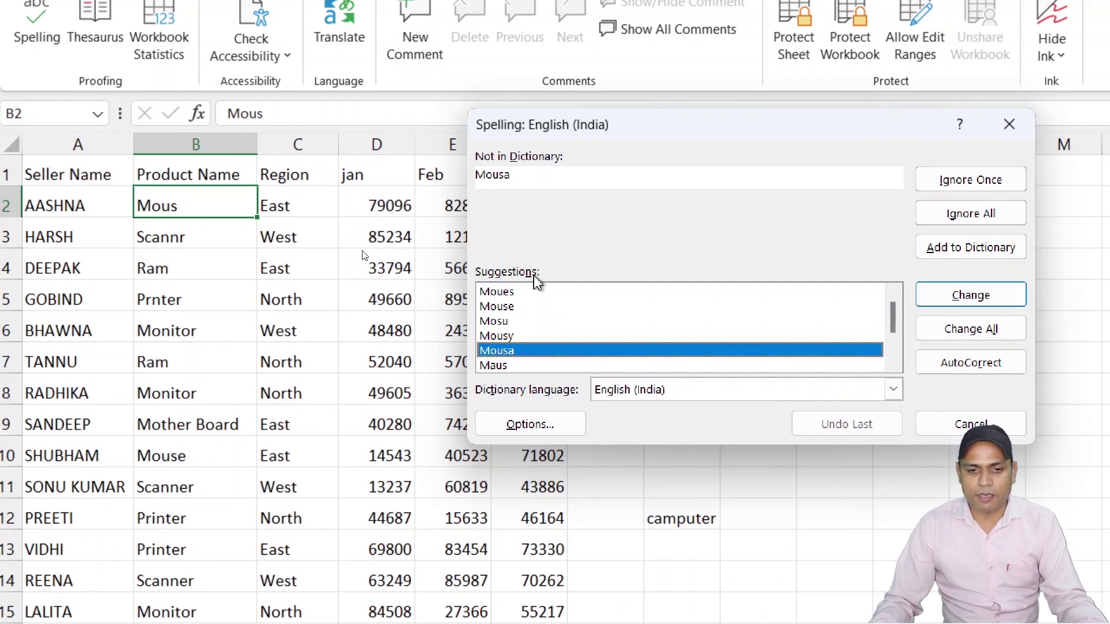
click(527, 296)
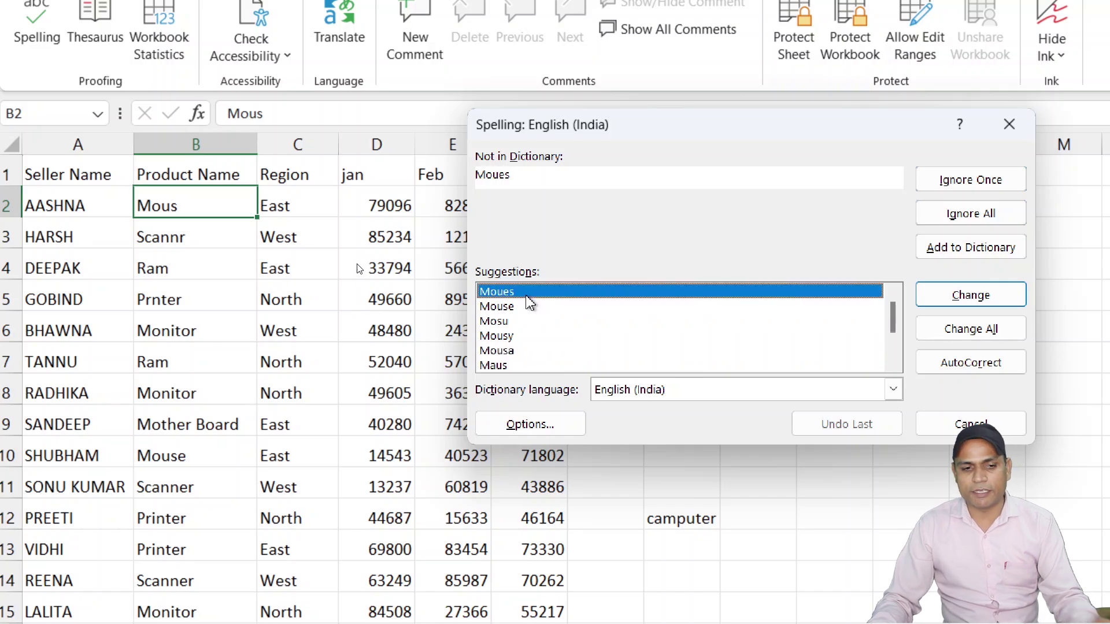
click(525, 307)
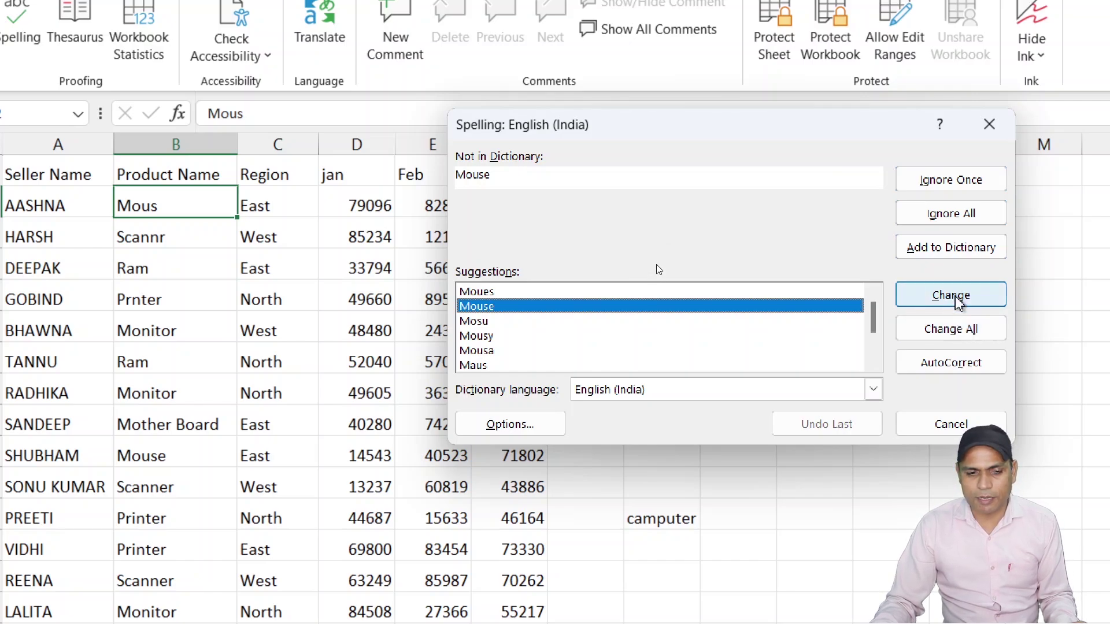
click(950, 295)
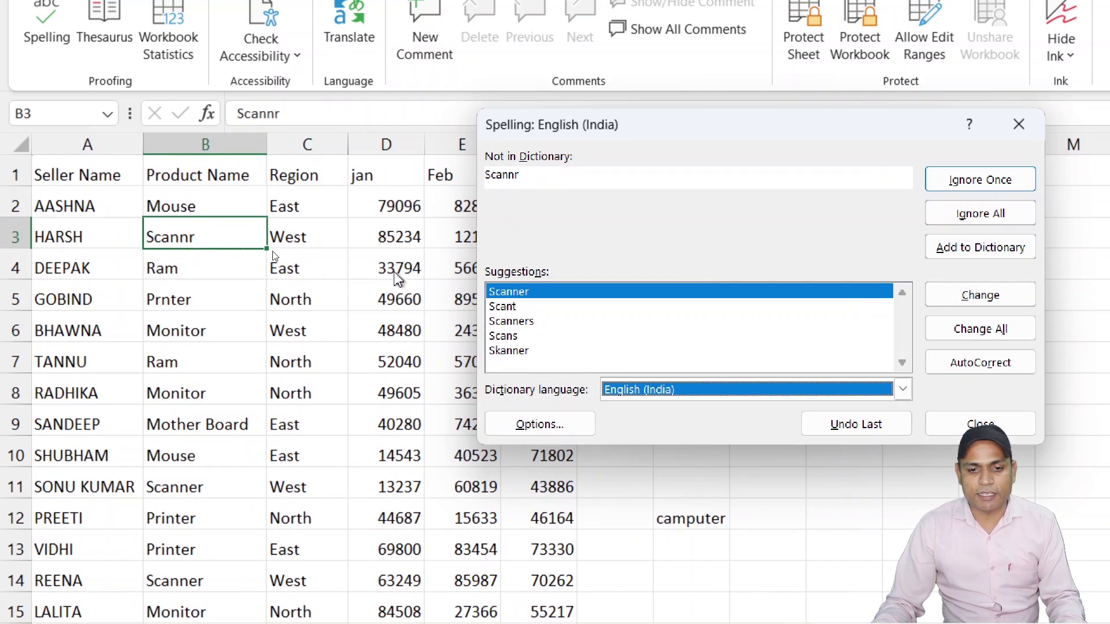
Step: Correct Scannr to Scanner in B3 and Prnter to Printer in B5
click(531, 322)
click(534, 293)
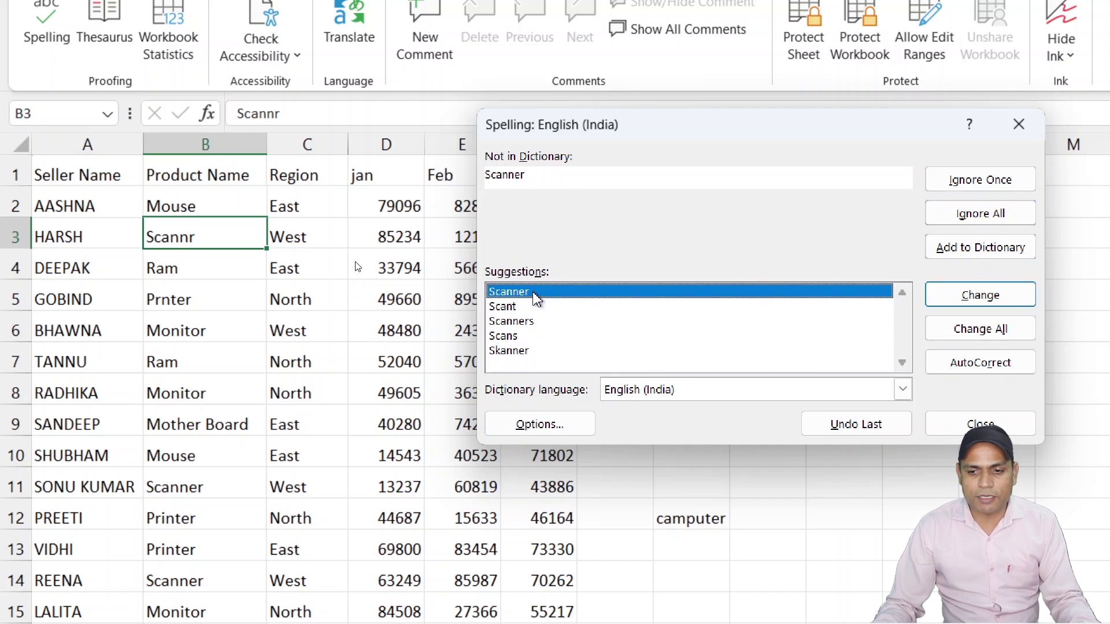
click(996, 297)
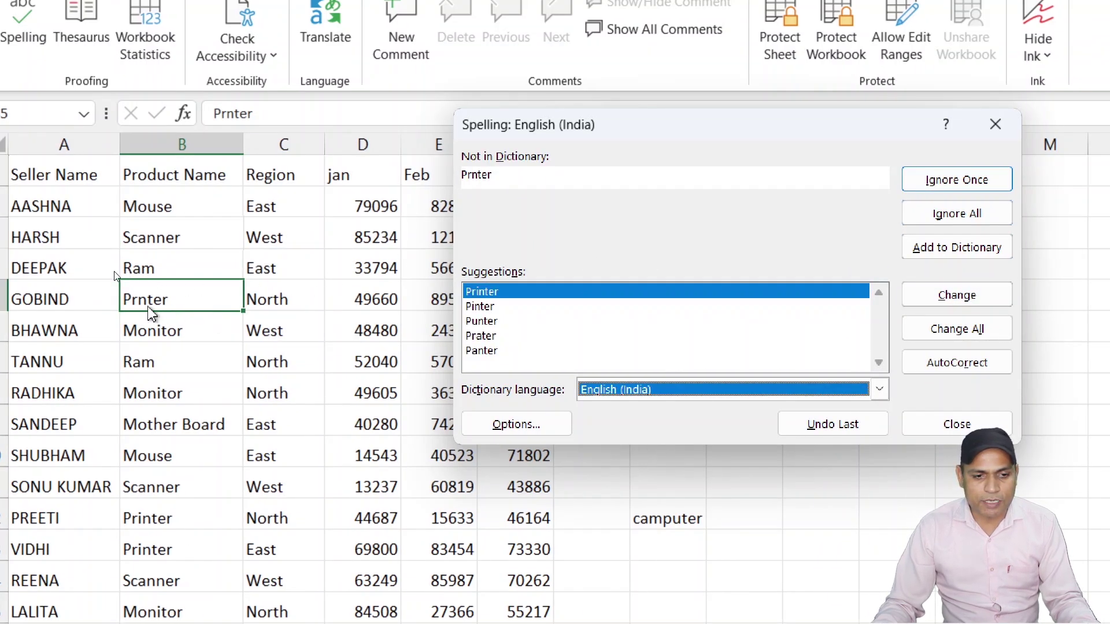
click(494, 307)
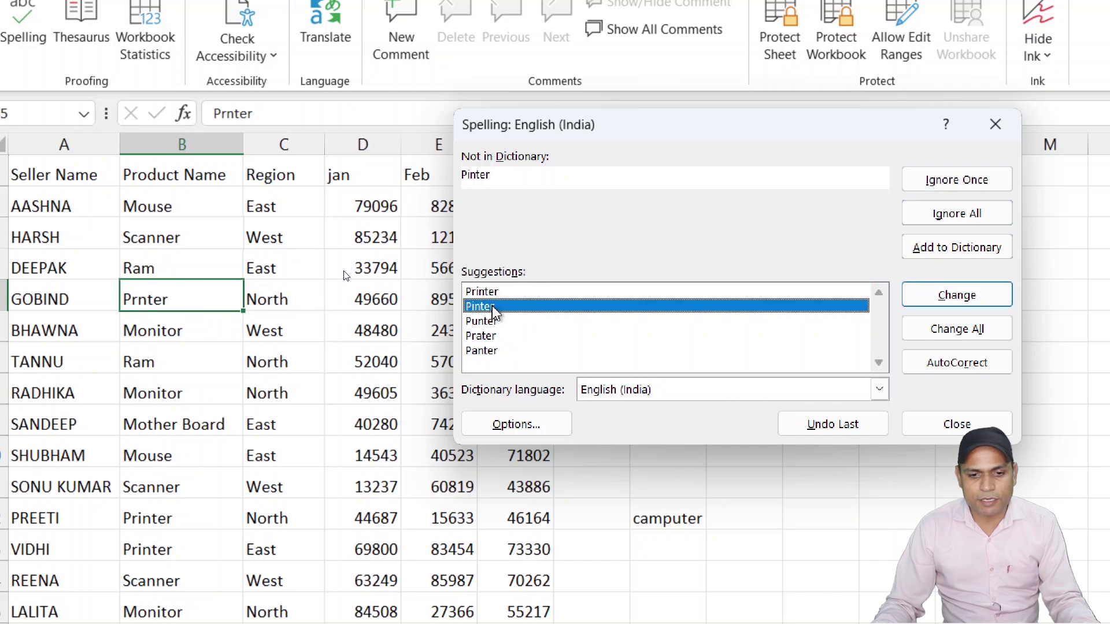
click(491, 293)
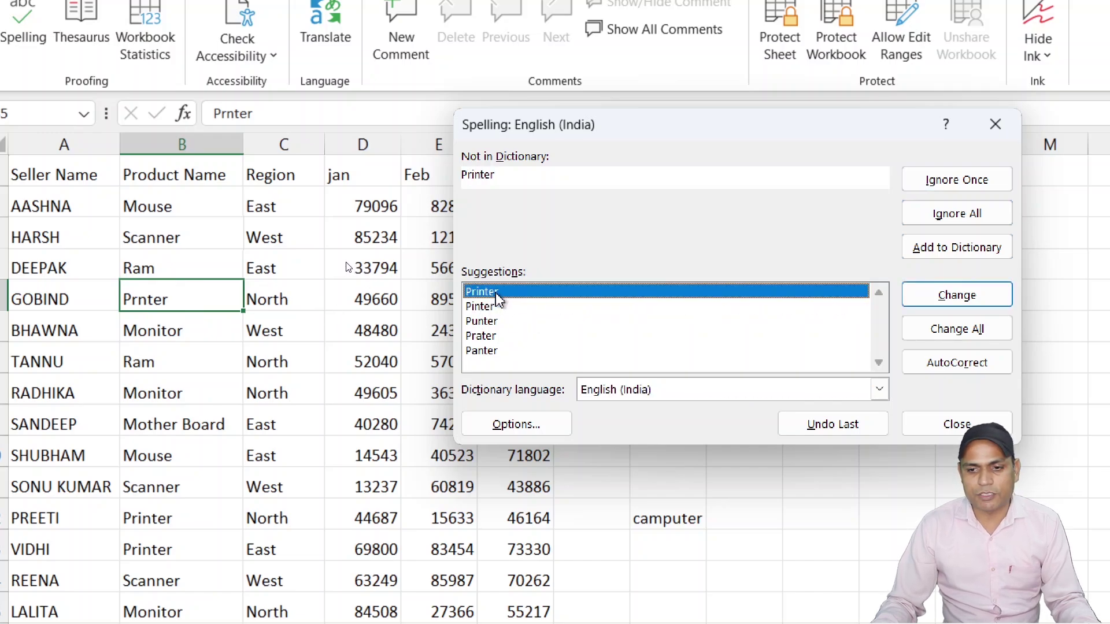
click(960, 294)
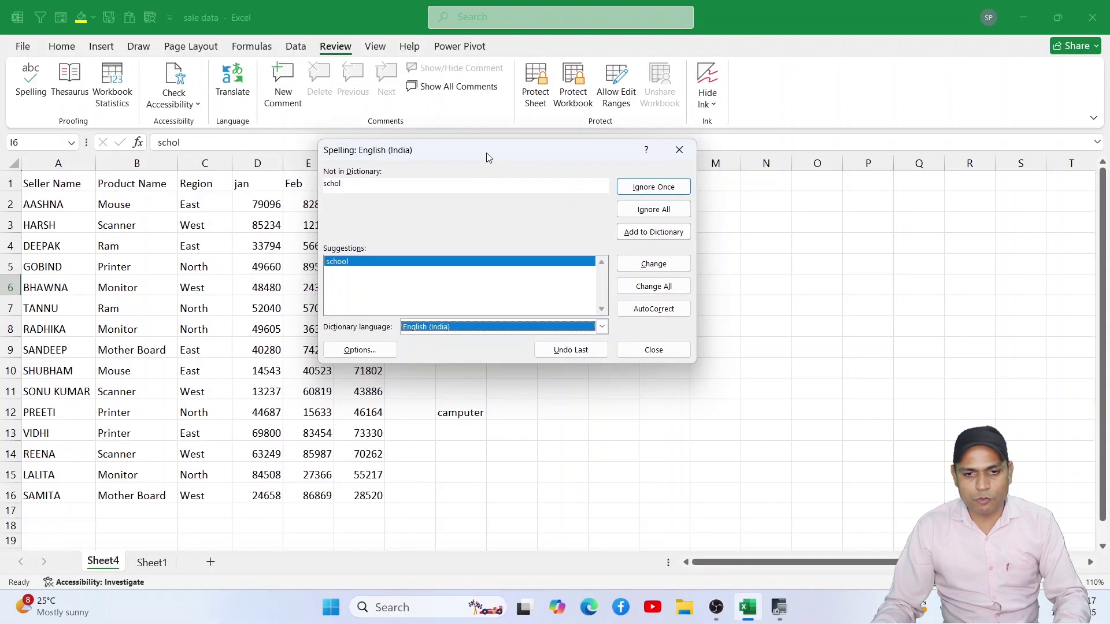
Step: Change schol, teecher and camputer to school, teacher and computer, and dismiss the completion message
drag(711, 138, 1073, 187)
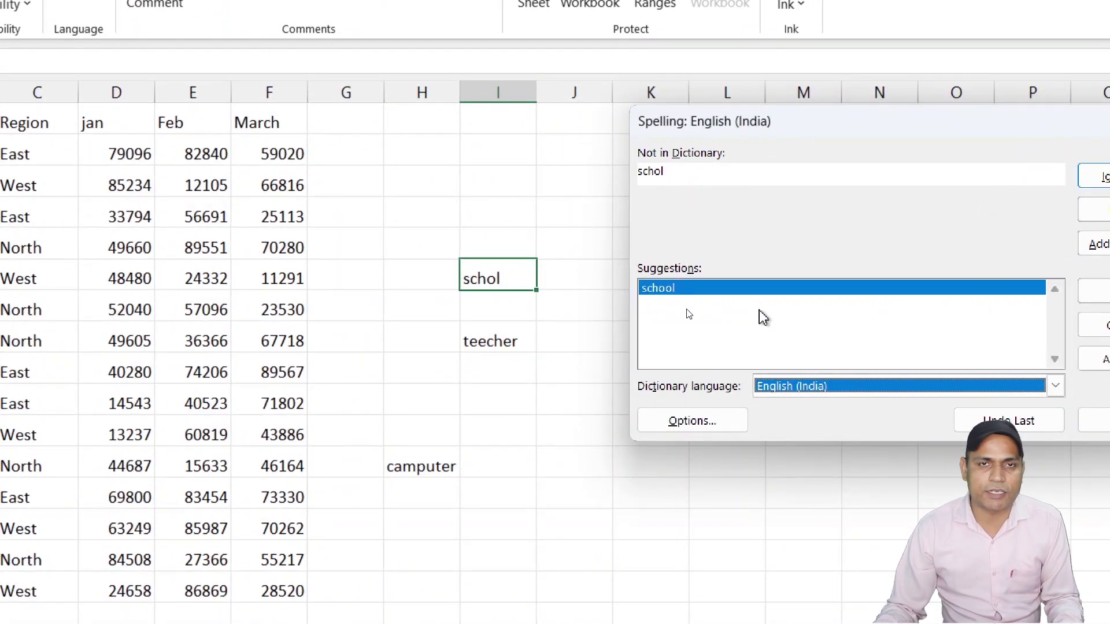
click(1100, 291)
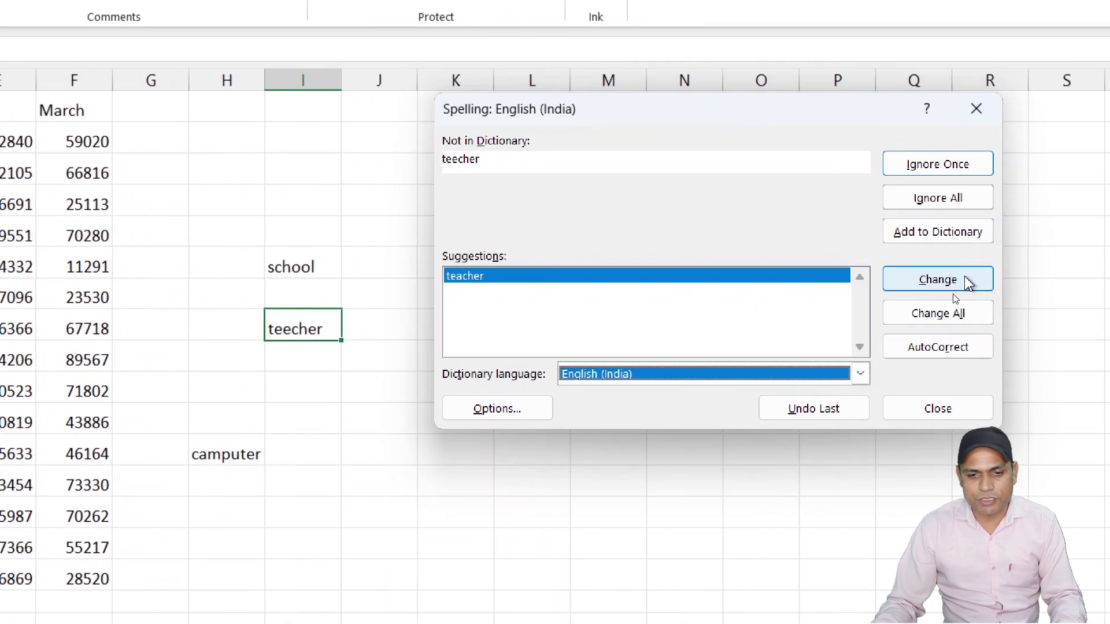
click(935, 296)
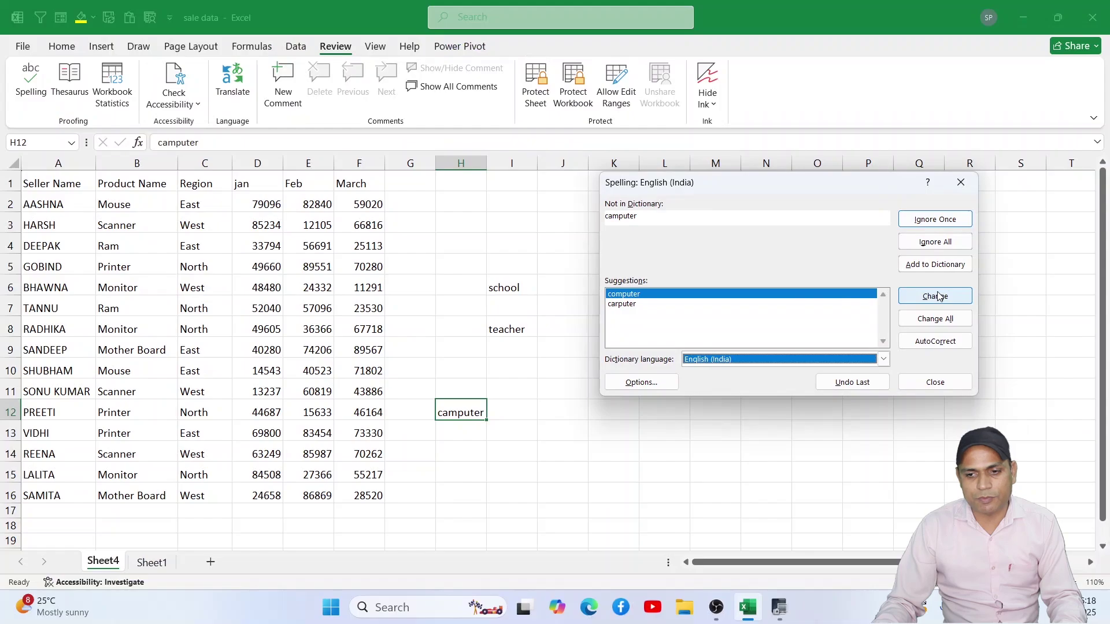
click(938, 296)
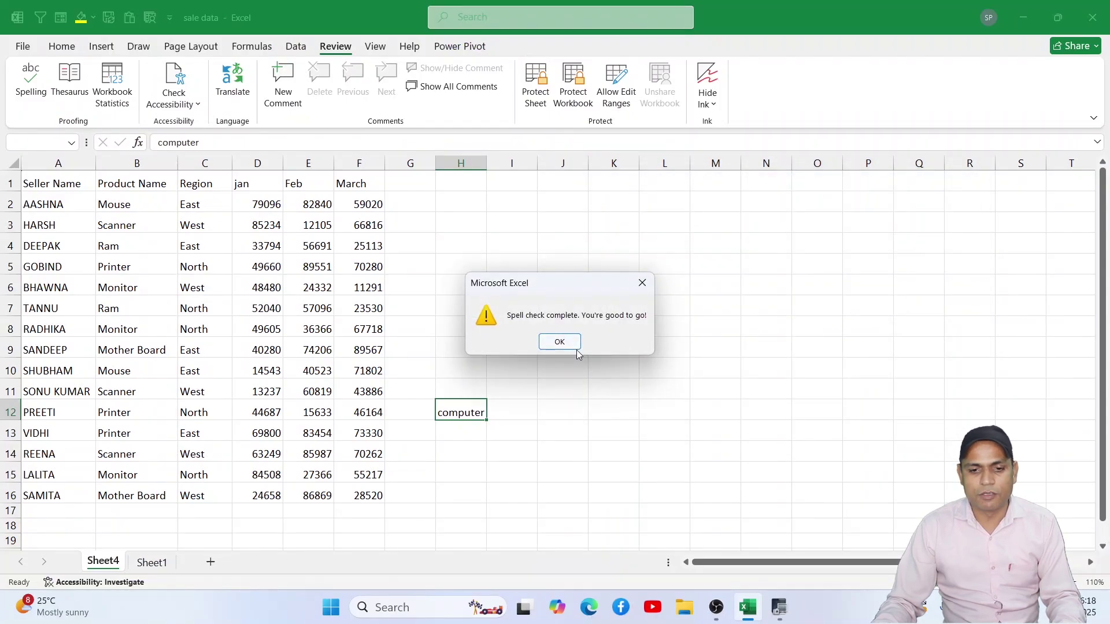
click(565, 341)
click(555, 342)
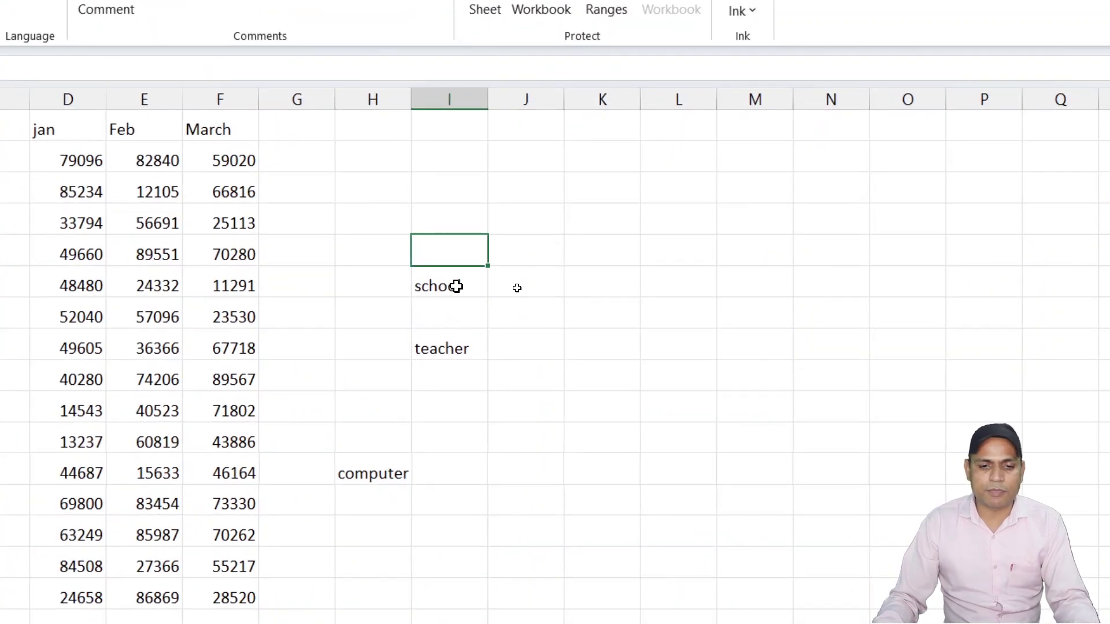
click(514, 290)
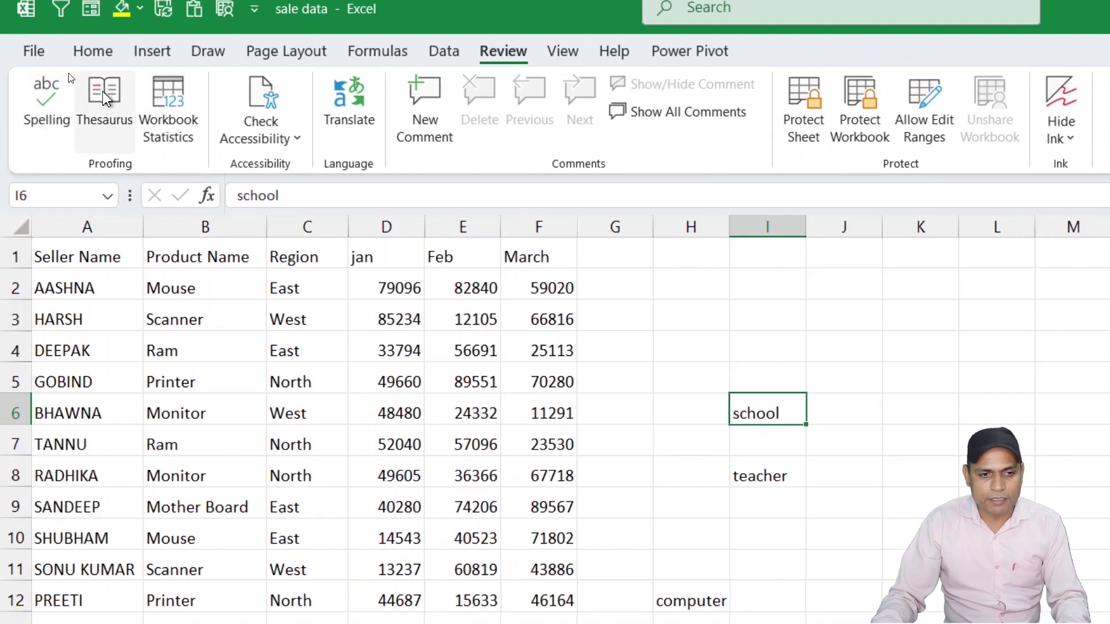
Step: Use the Thesaurus to insert 'college' over 'school' in I6, then close the pane
click(104, 96)
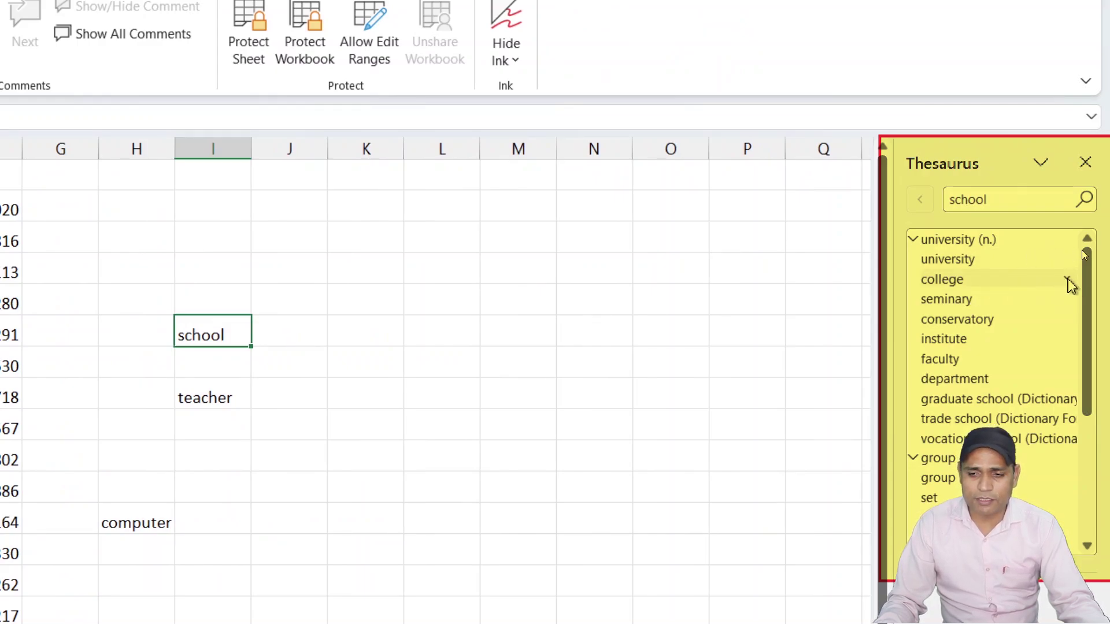
click(1068, 279)
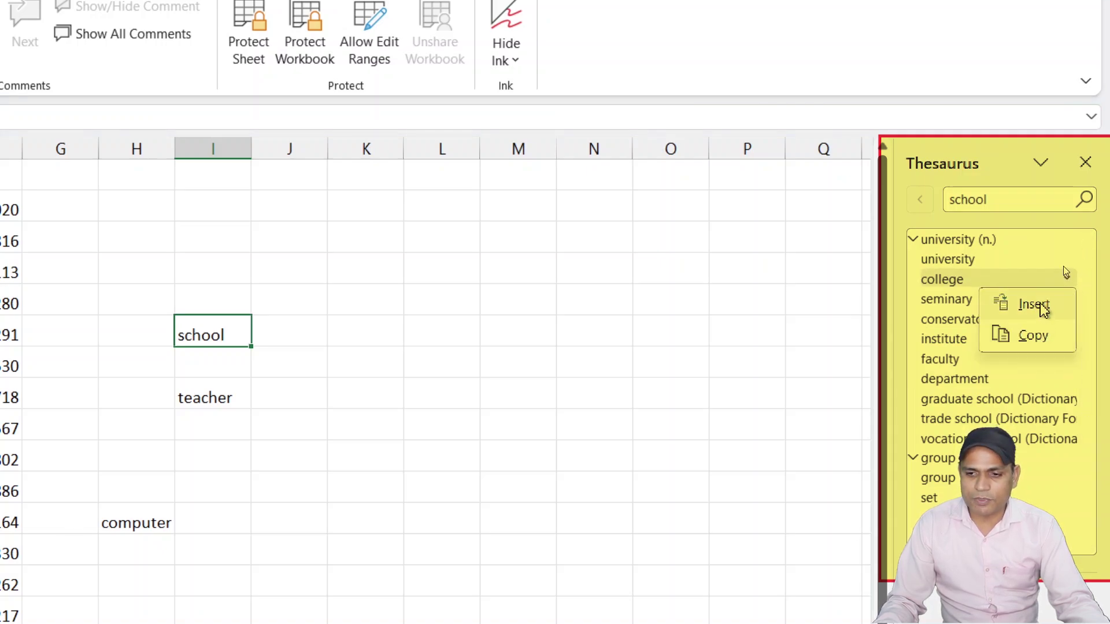
click(1043, 308)
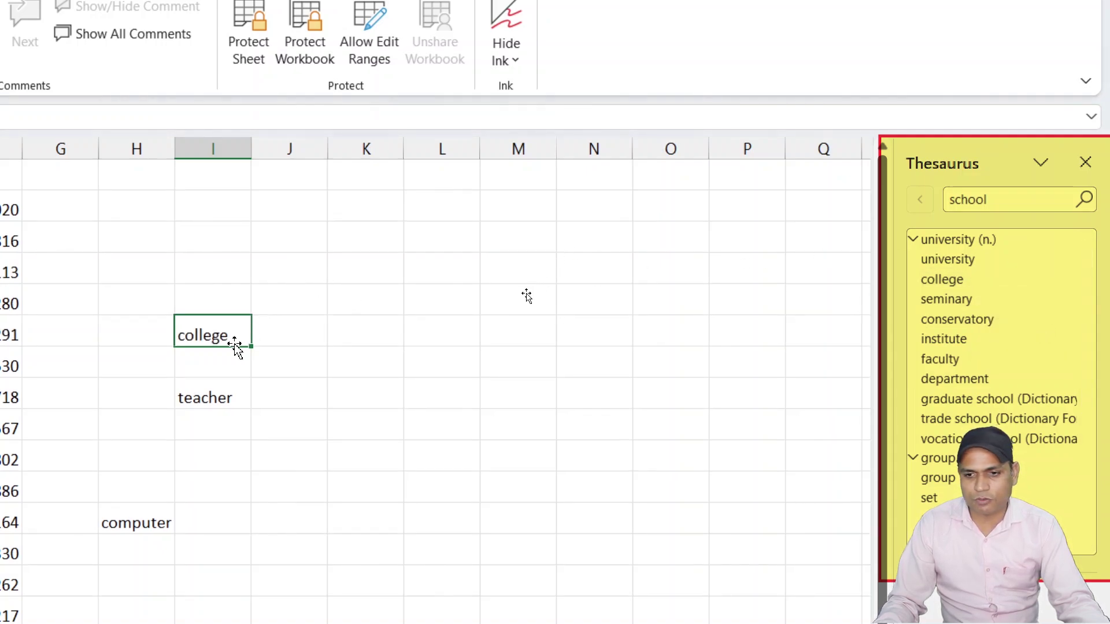
click(1003, 195)
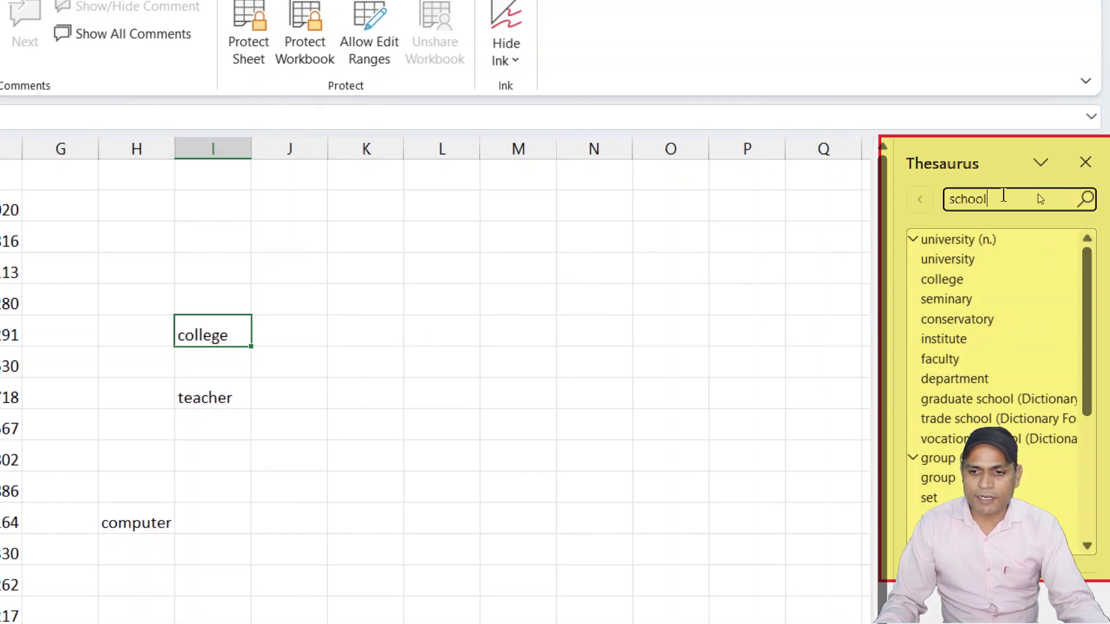
click(1085, 166)
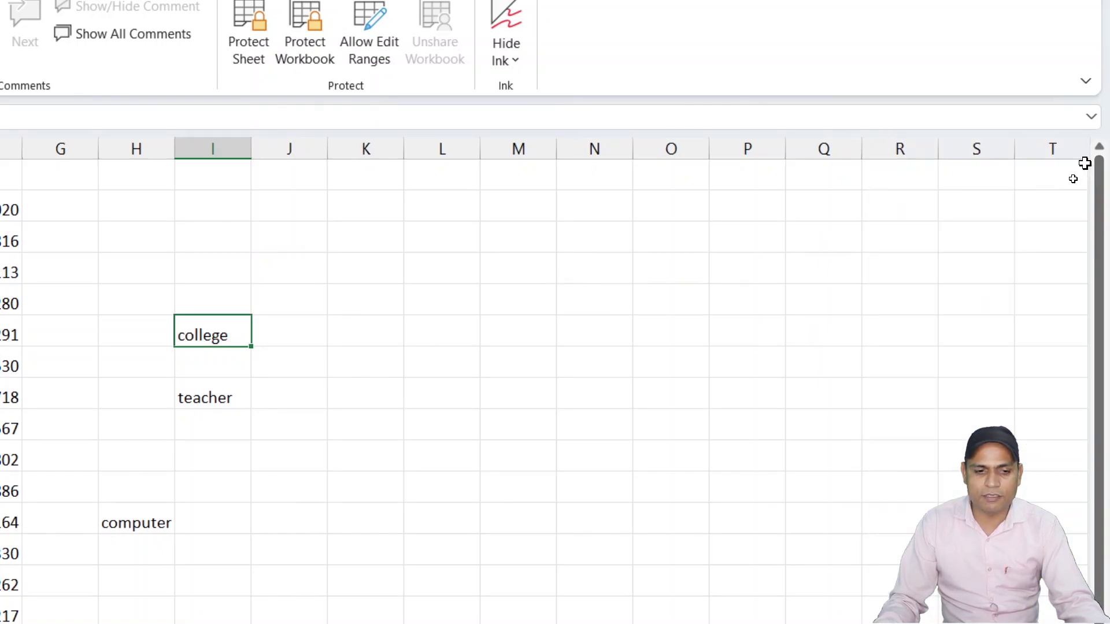
click(292, 400)
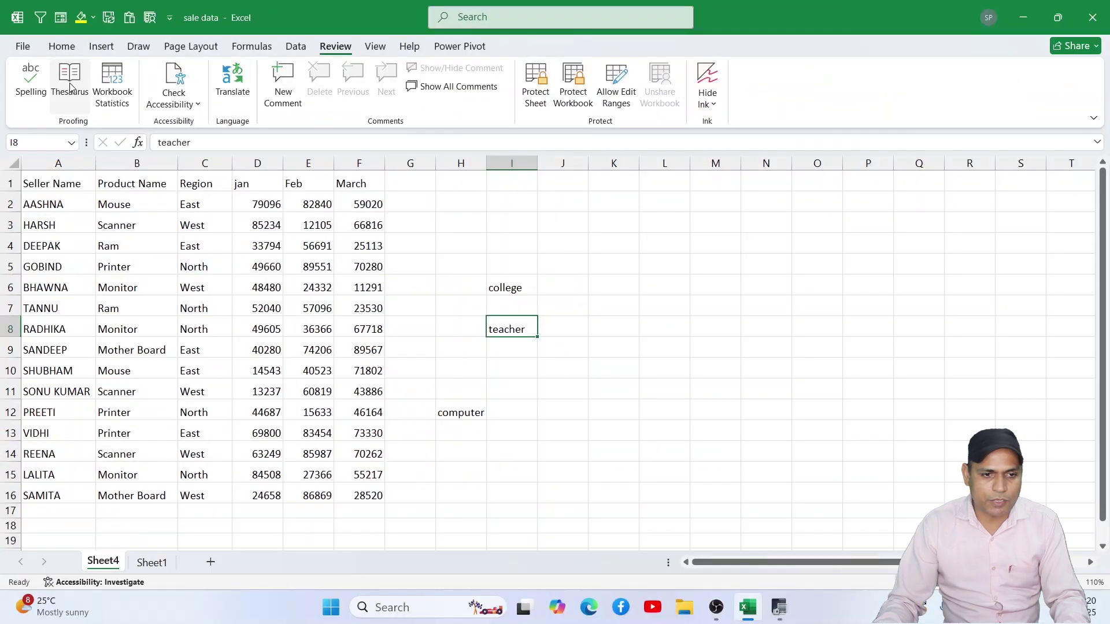
Step: Use the Thesaurus to insert 'lecturer' over 'teacher' in I8, then close the pane
click(104, 87)
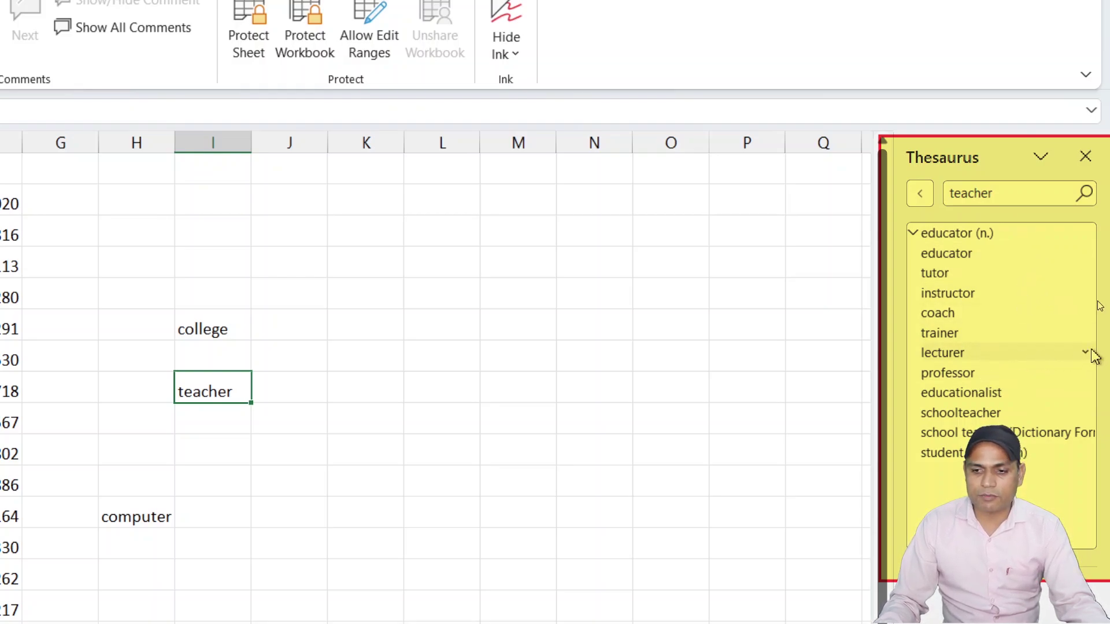
click(1085, 352)
click(1048, 376)
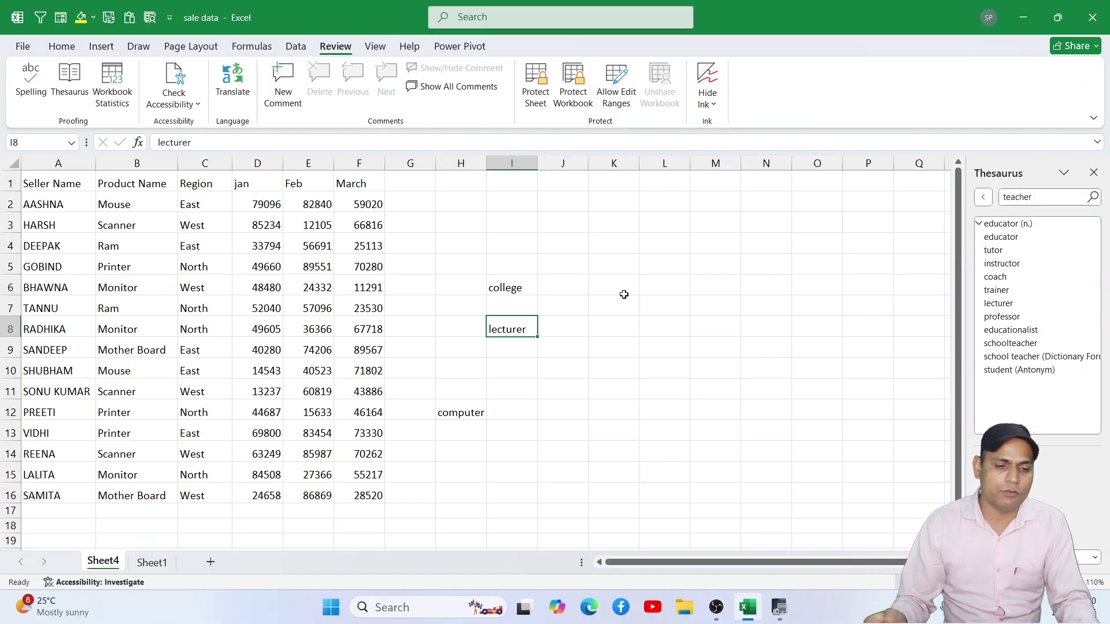
click(641, 265)
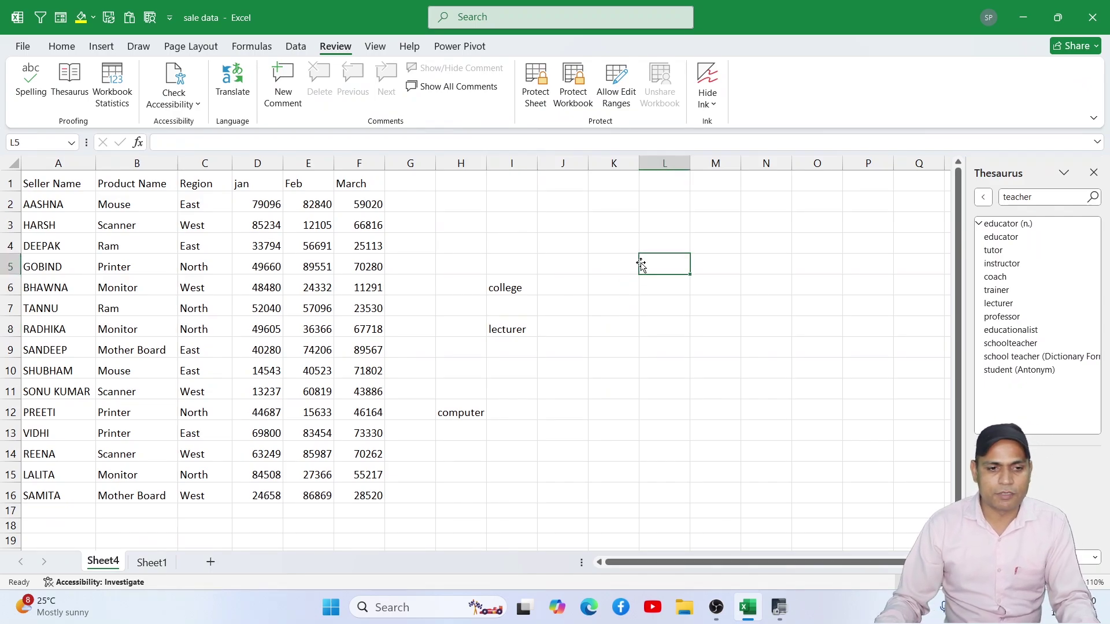
click(1092, 173)
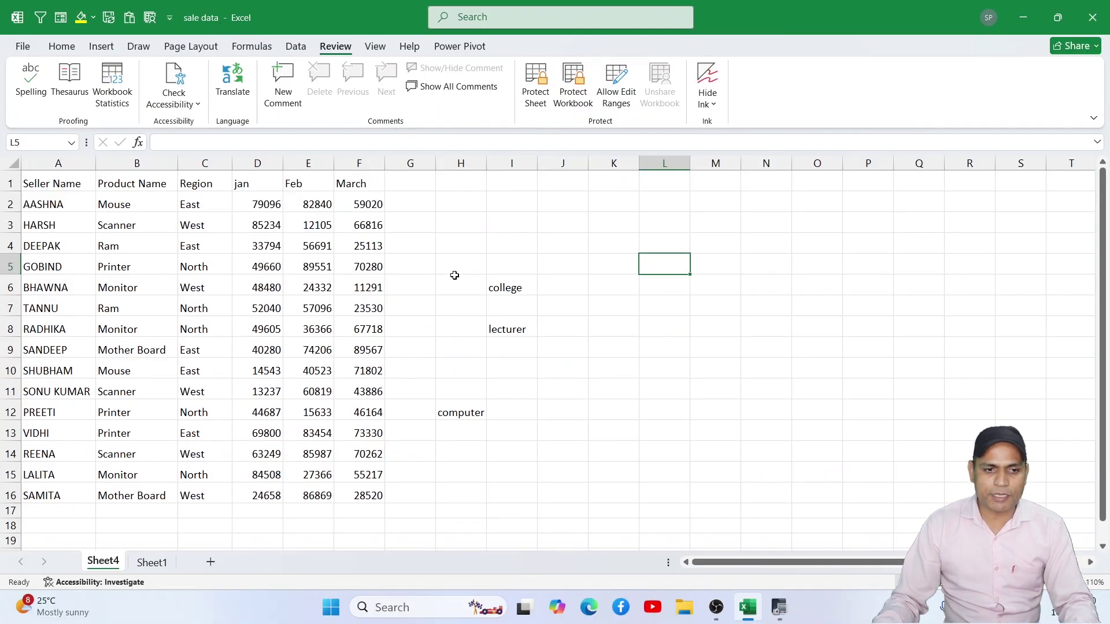
Step: Type 'sdasf' in Sheet1 cell E11, then add a new Sheet2 and type 'asdfs'
click(152, 562)
click(287, 359)
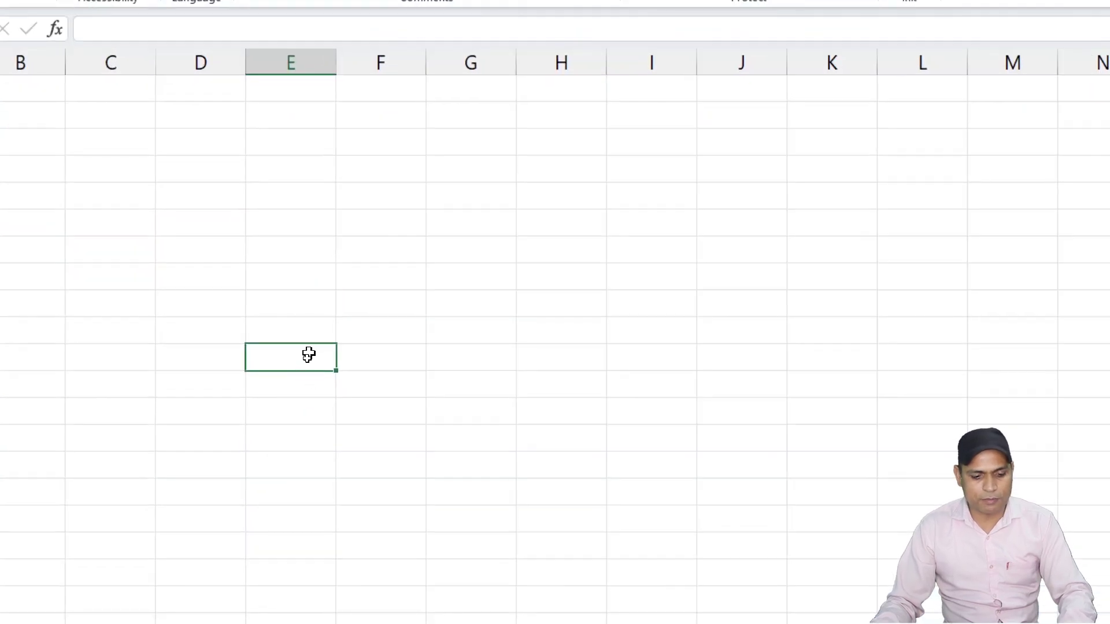
text(sdasf)
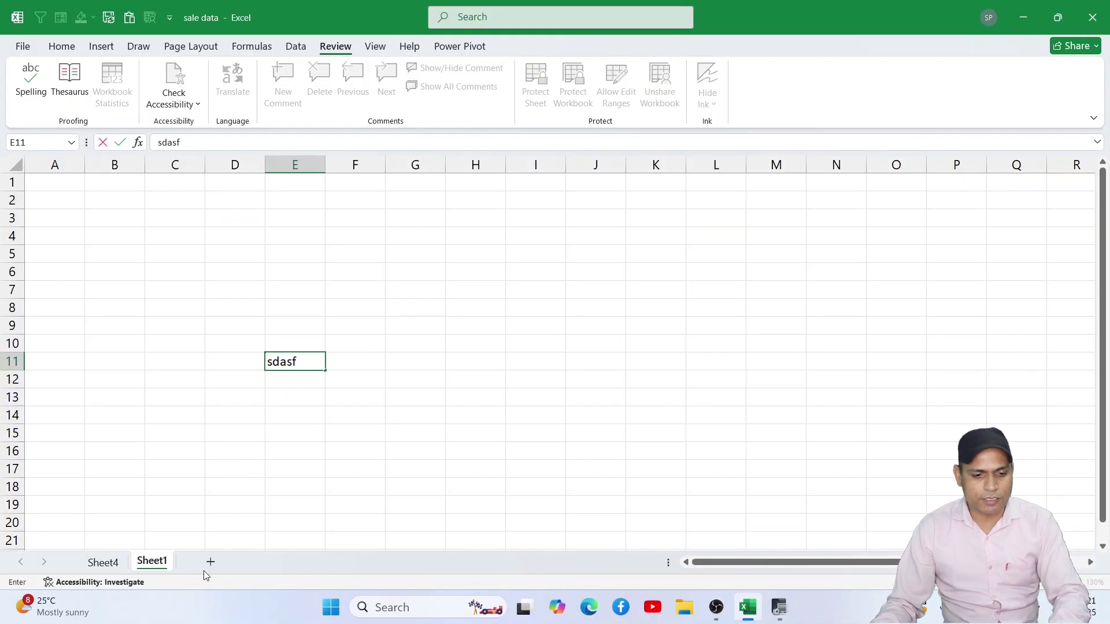
click(249, 488)
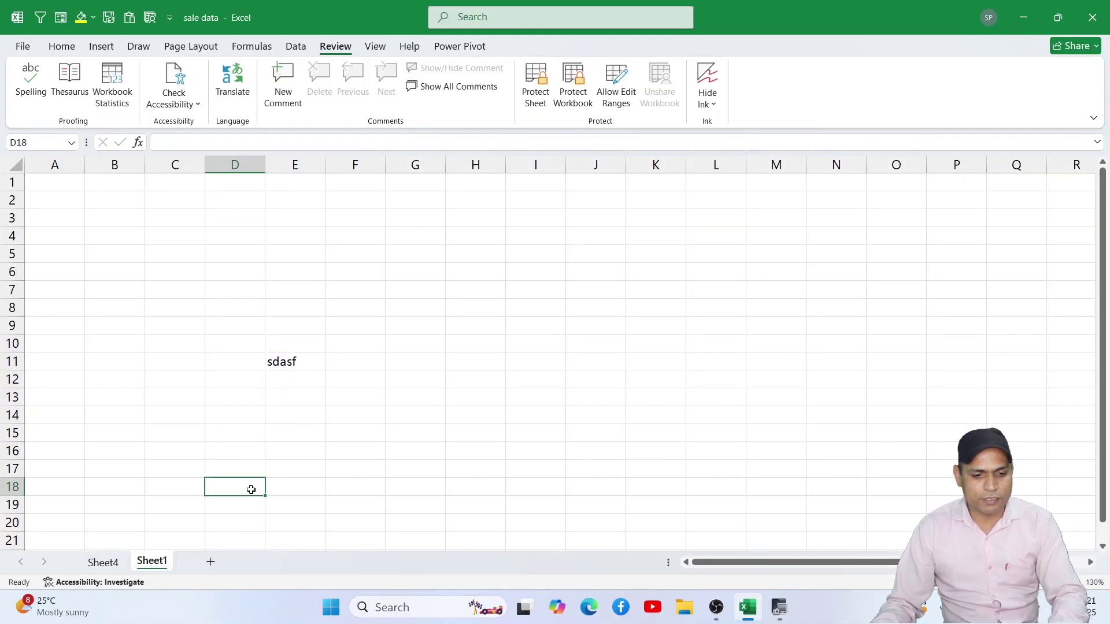
click(211, 562)
text(asdfs)
Step: Back on Sheet4, view the Workbook Statistics showing 3 sheets and close it
click(309, 373)
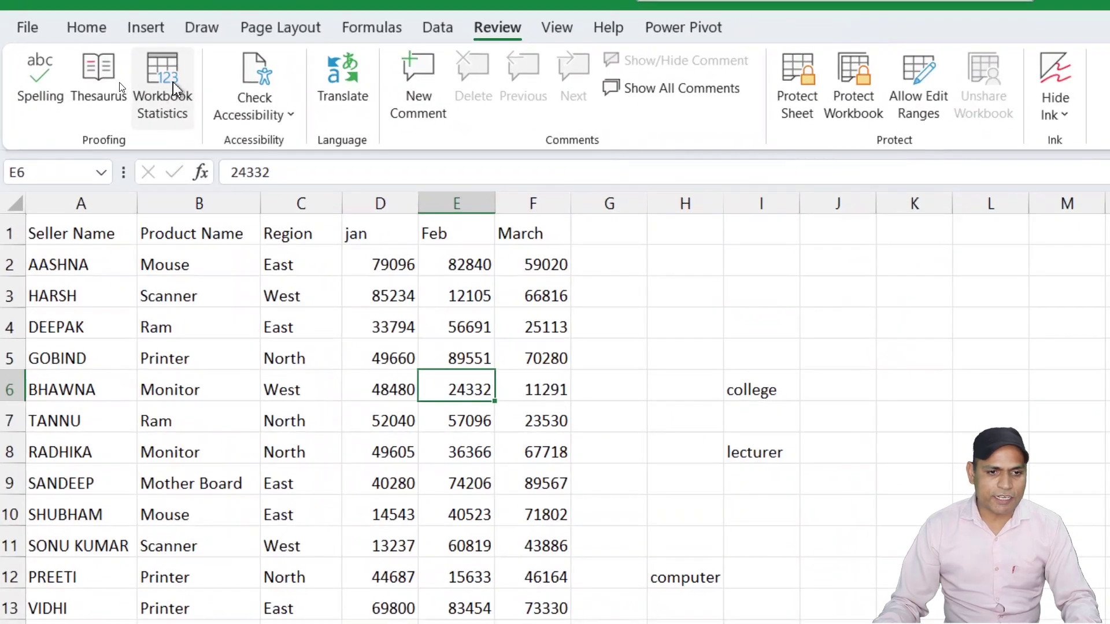
click(173, 87)
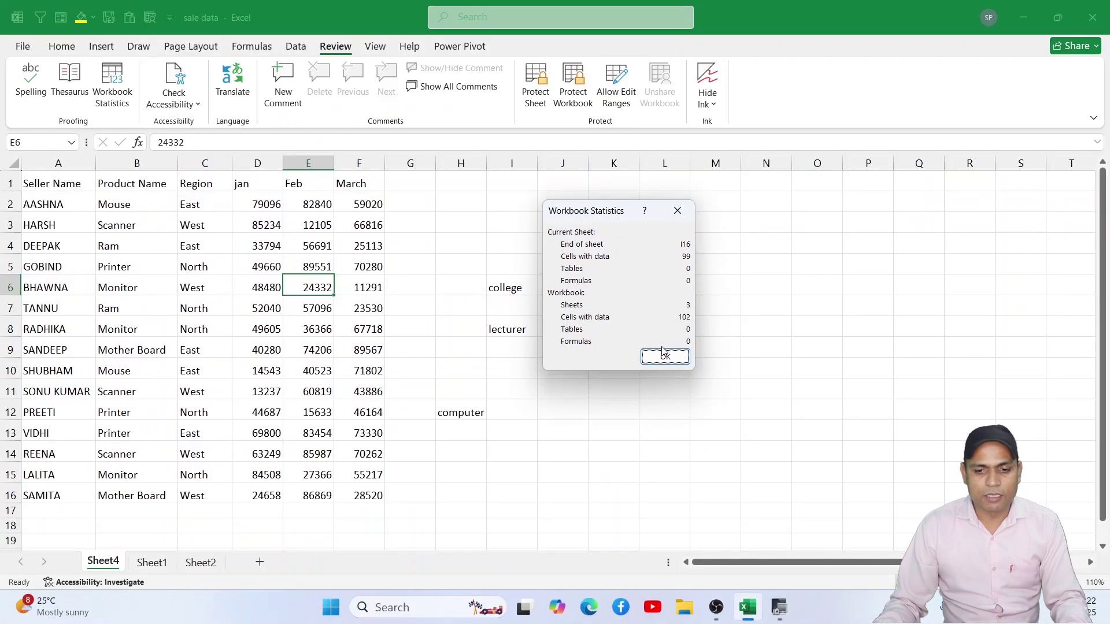
click(698, 377)
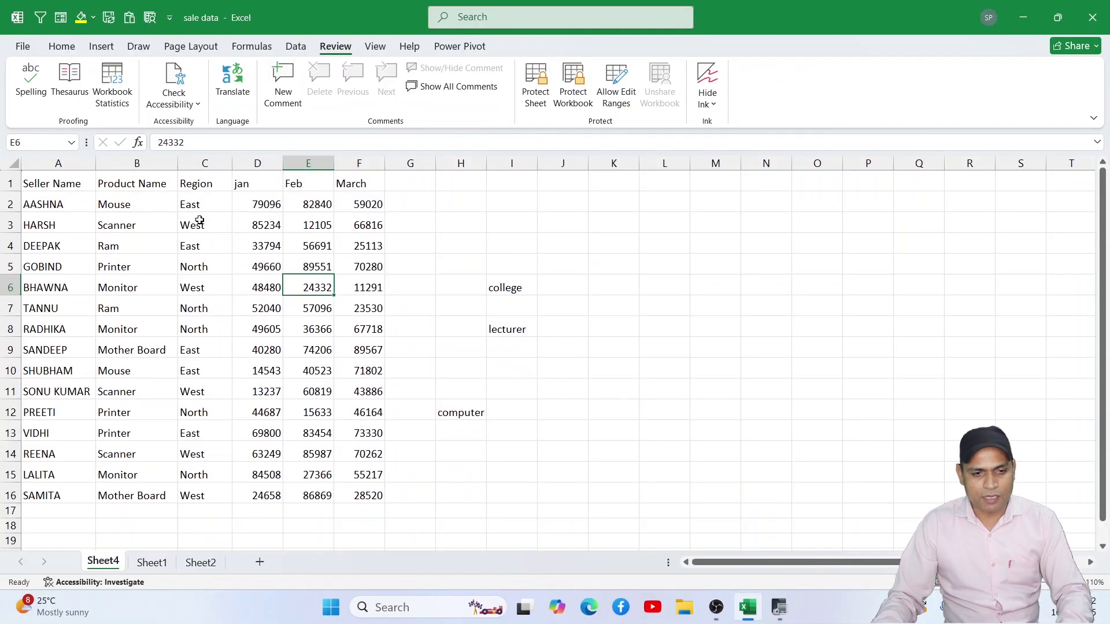
Step: Apply a gold font colour to the sales table A1:F16
click(295, 324)
drag(59, 183, 364, 495)
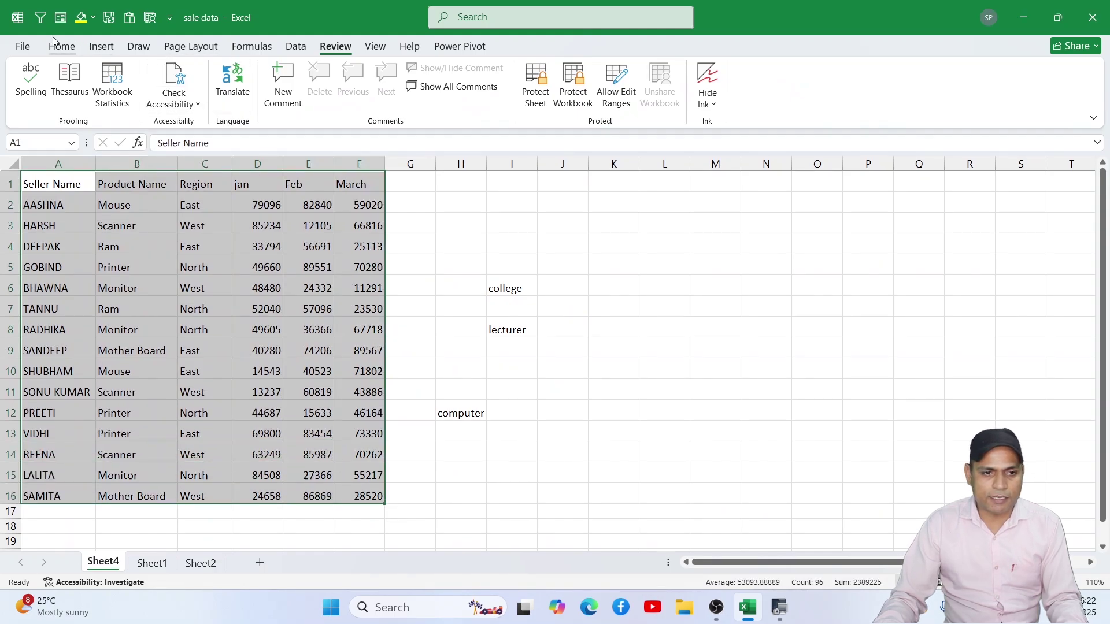
click(61, 47)
click(286, 97)
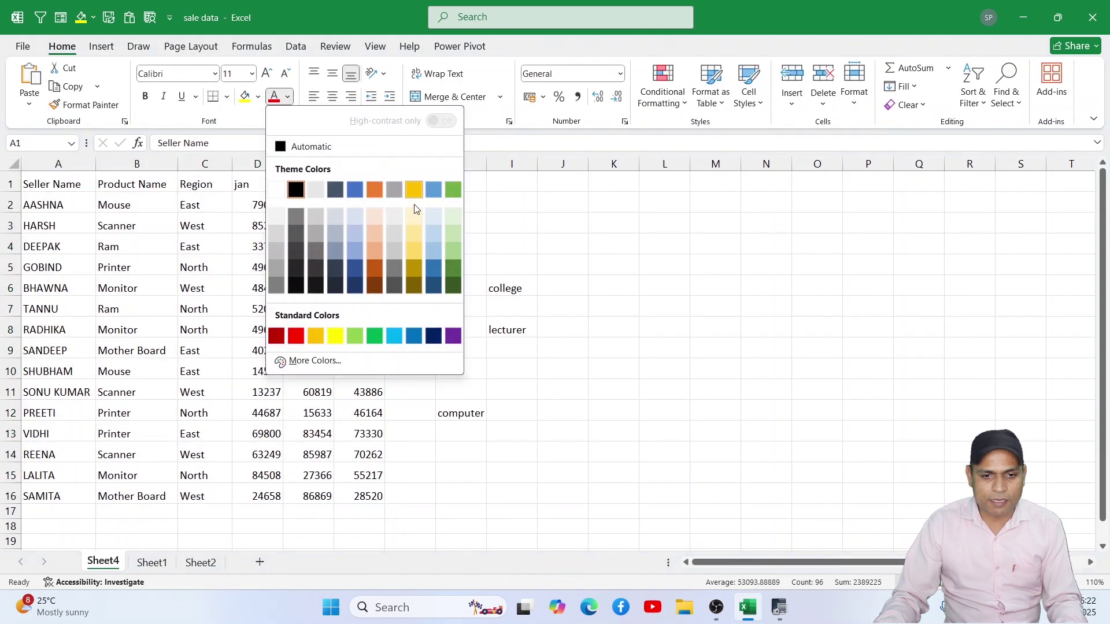
click(414, 258)
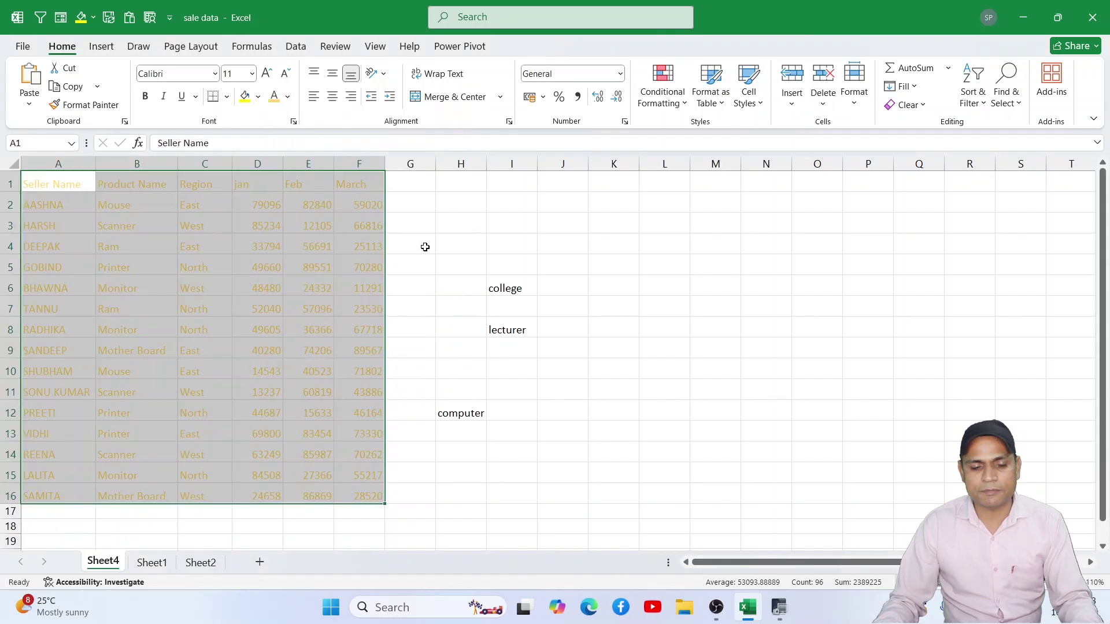
click(473, 243)
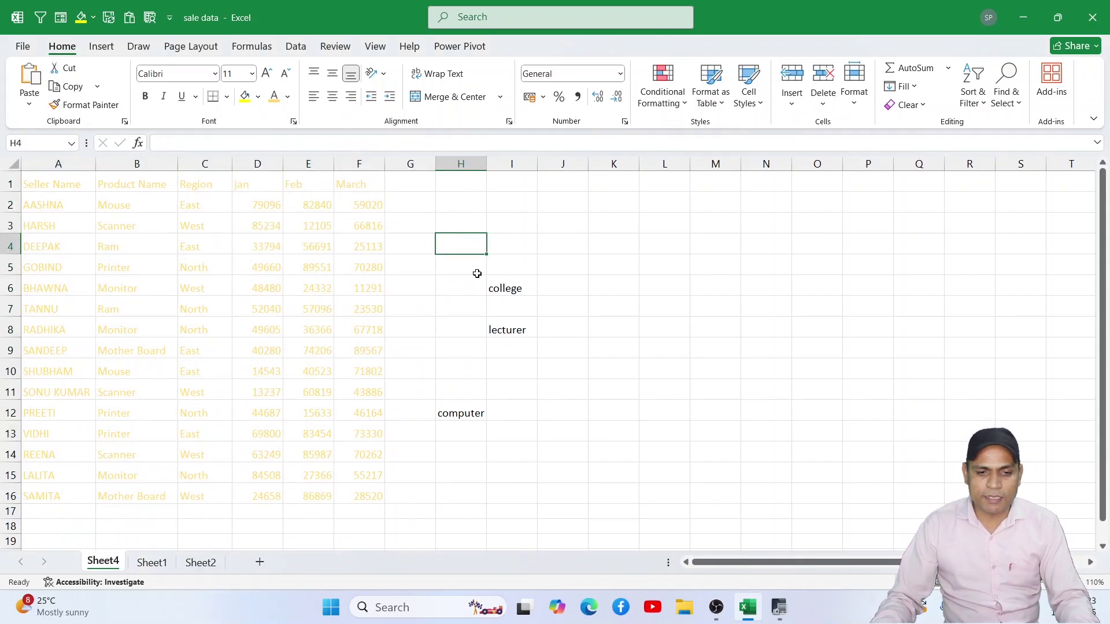
drag(477, 273, 510, 419)
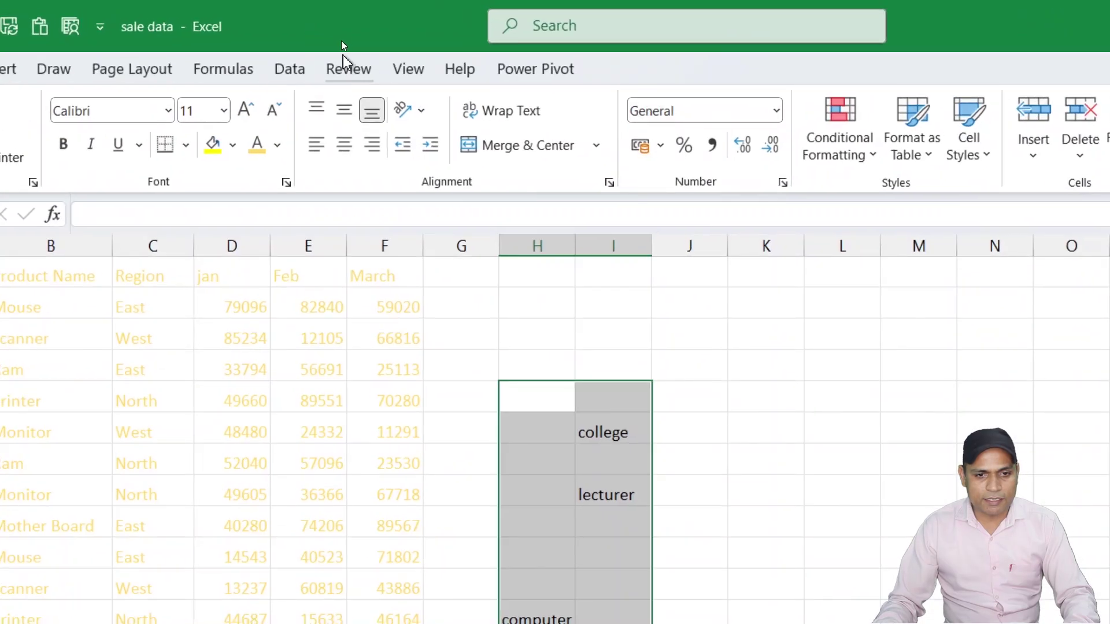
click(335, 46)
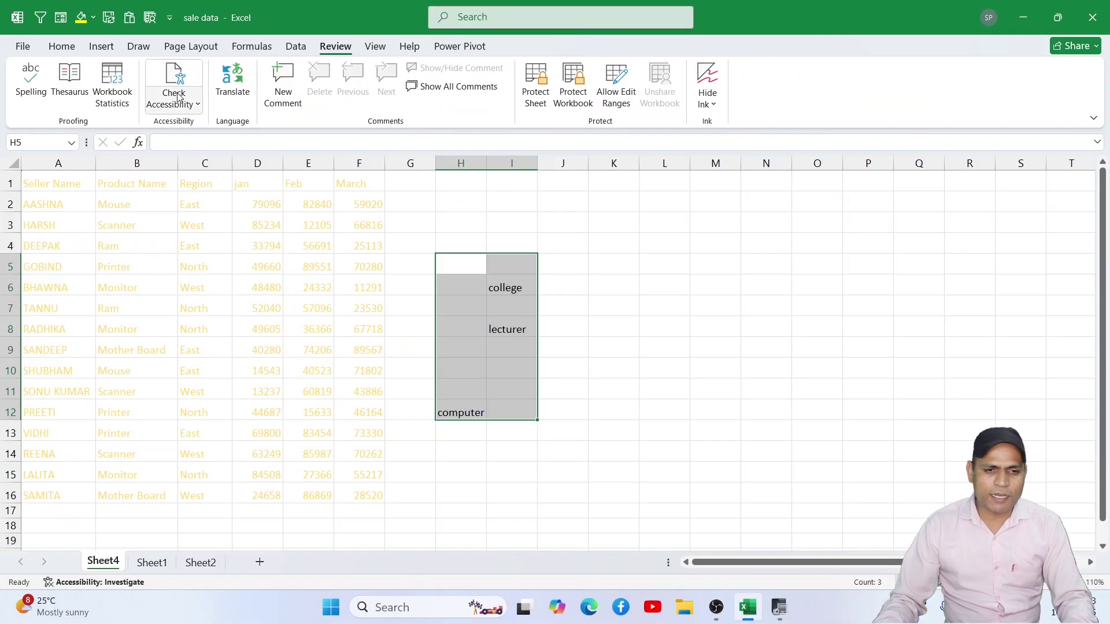
click(177, 102)
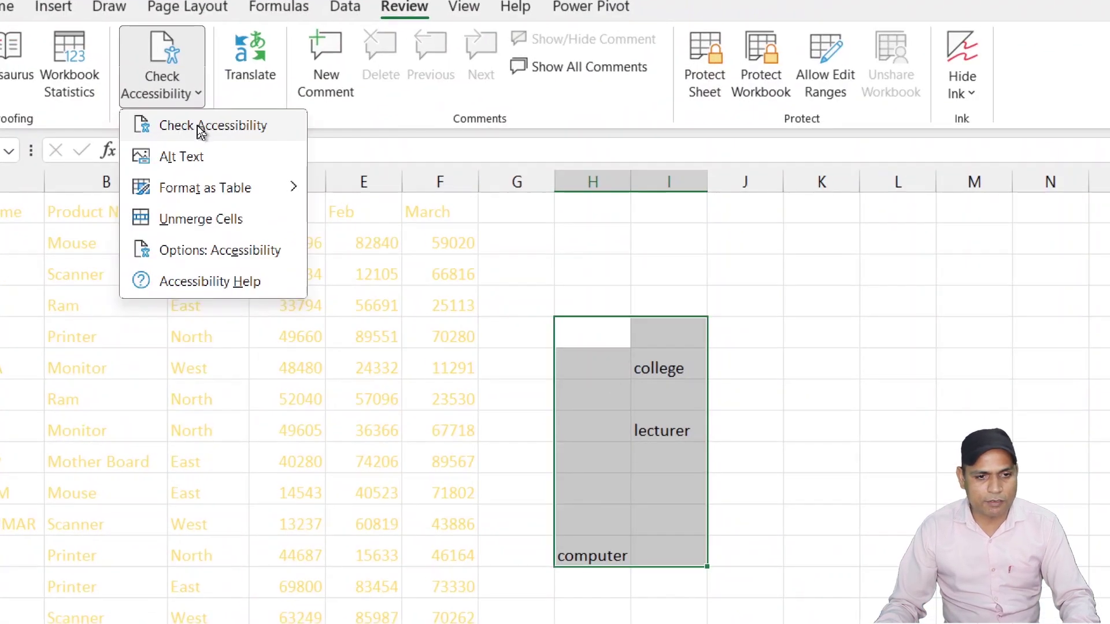
click(199, 128)
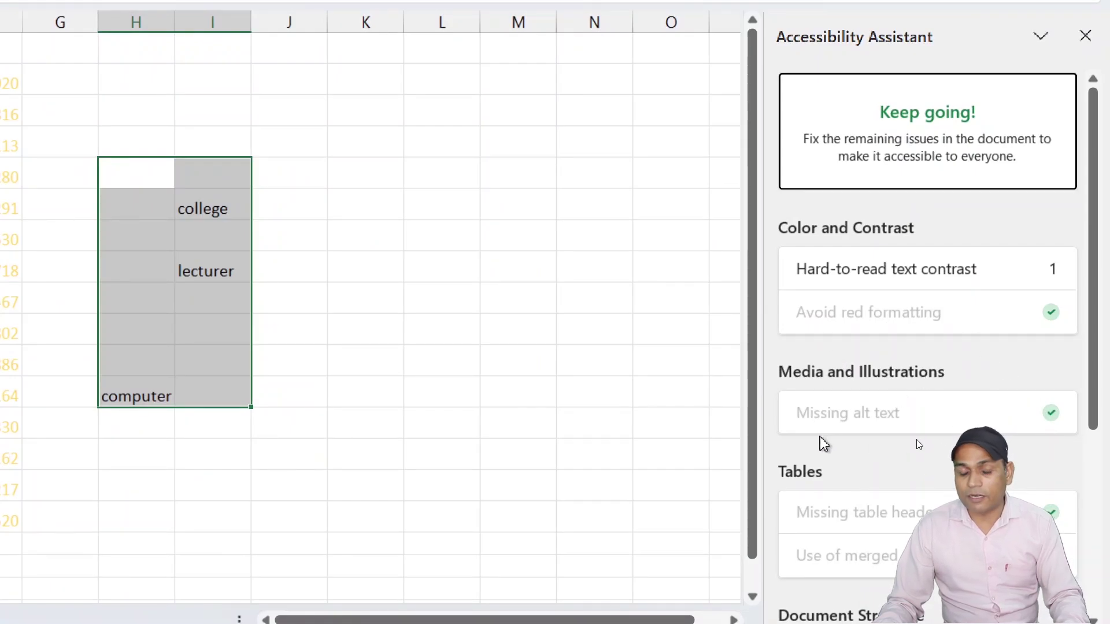
scroll(1020, 444, down, 2)
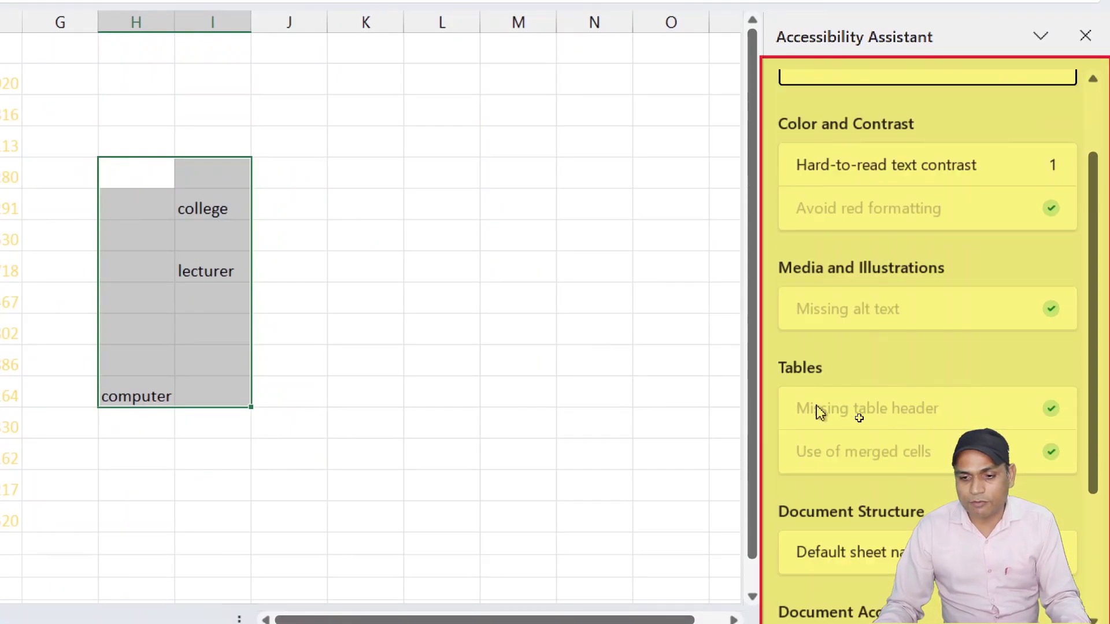
scroll(955, 415, down, 2)
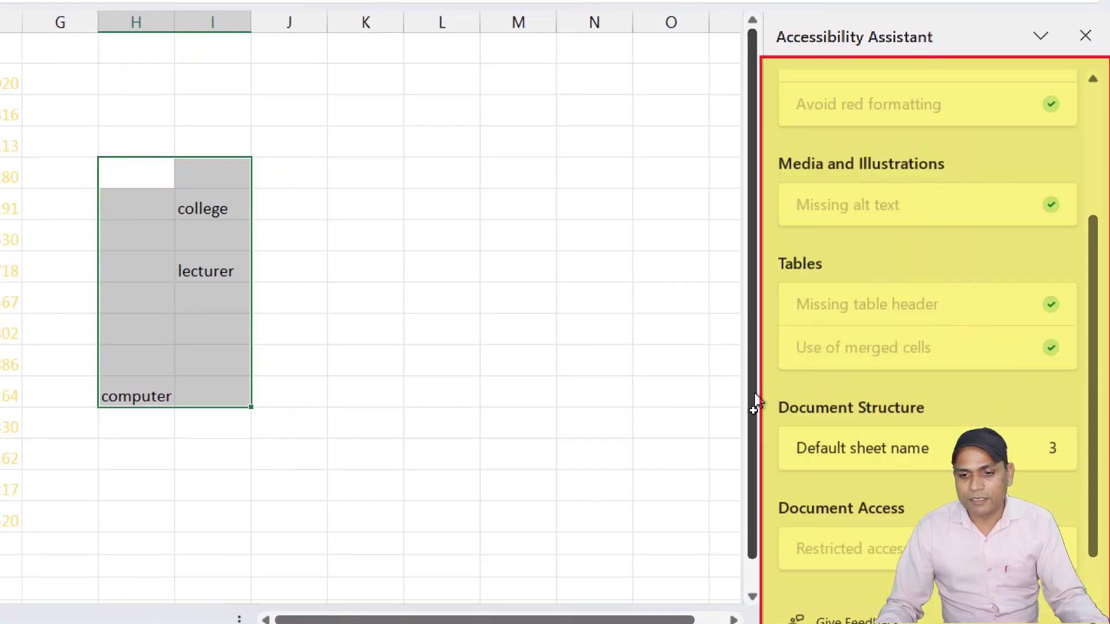
scroll(948, 369, down, 2)
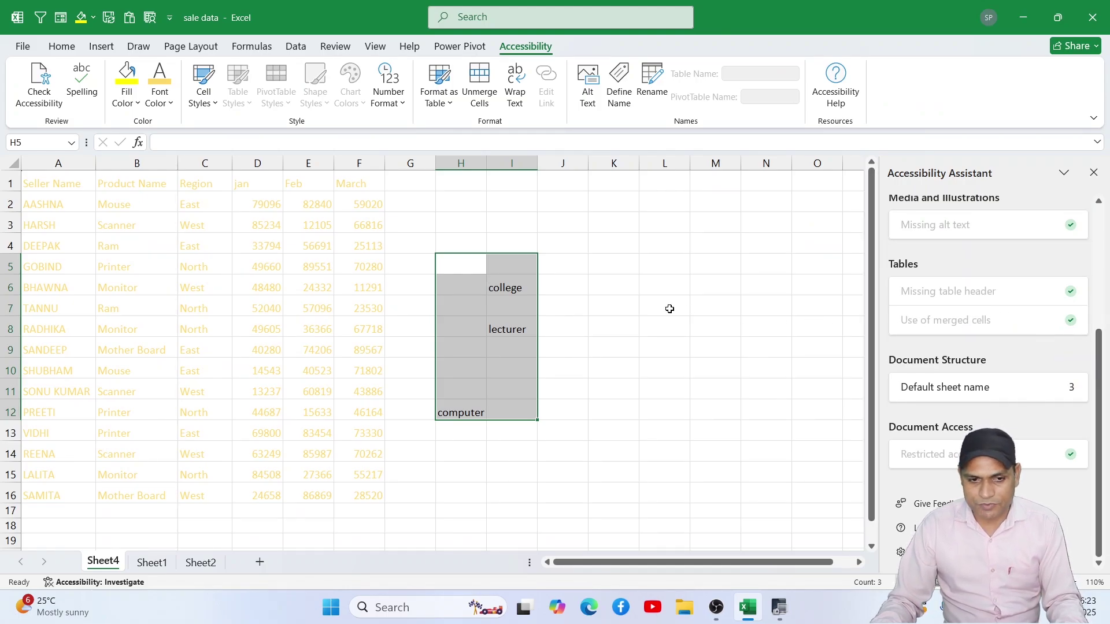
scroll(986, 347, up, 4)
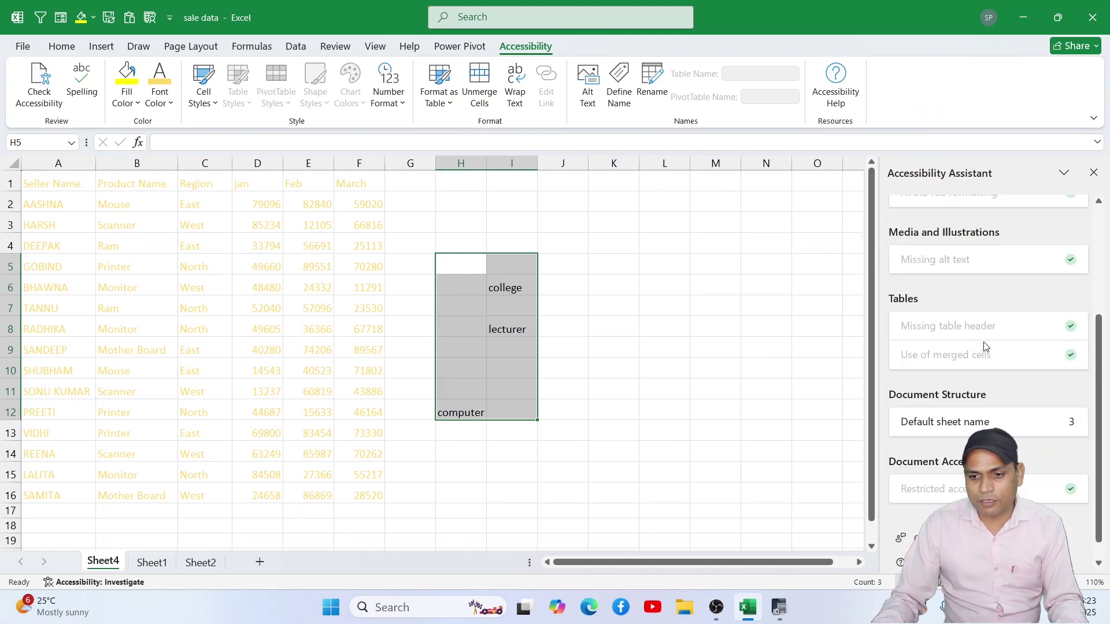
scroll(987, 344, up, 2)
scroll(988, 353, down, 2)
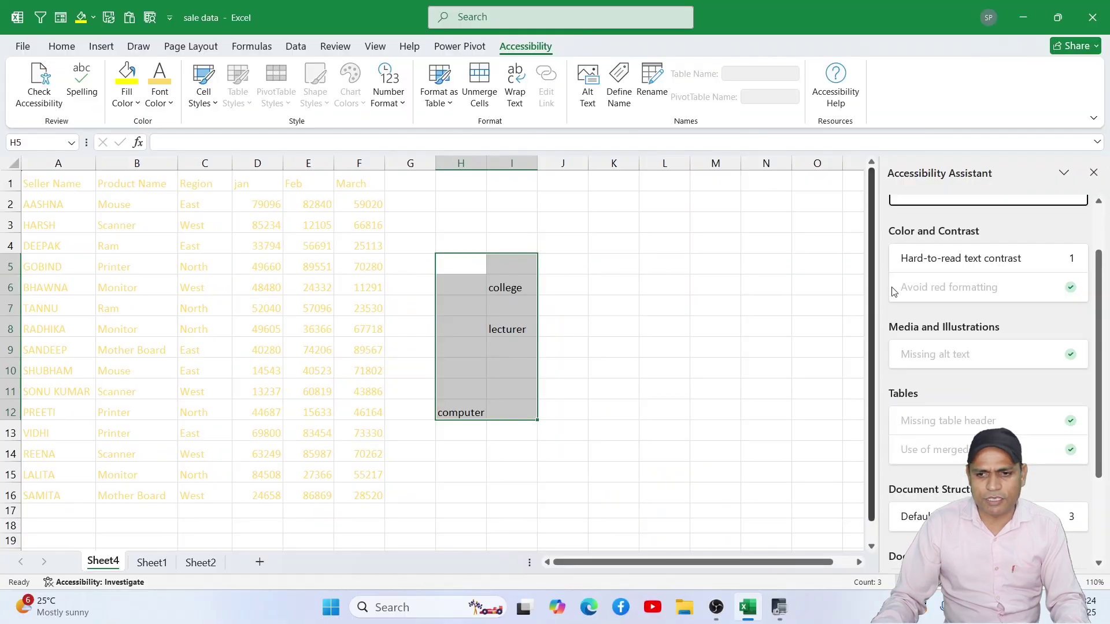
scroll(929, 288, up, 2)
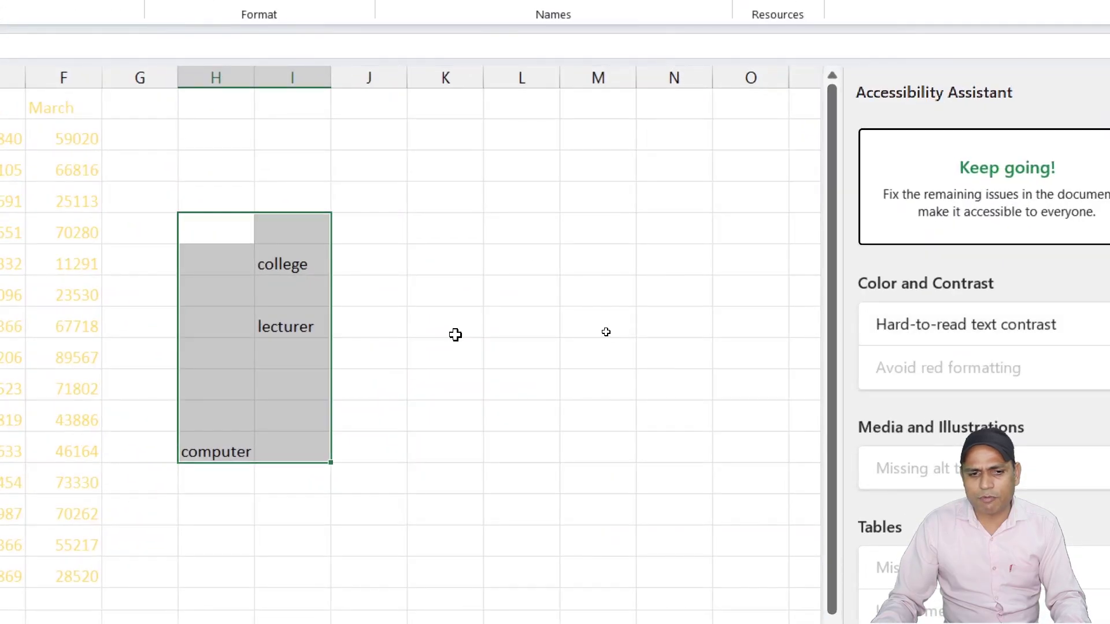
Step: Fix the hard-to-read contrast issue by setting the A1:F16 text to black via More Font Colors
click(595, 332)
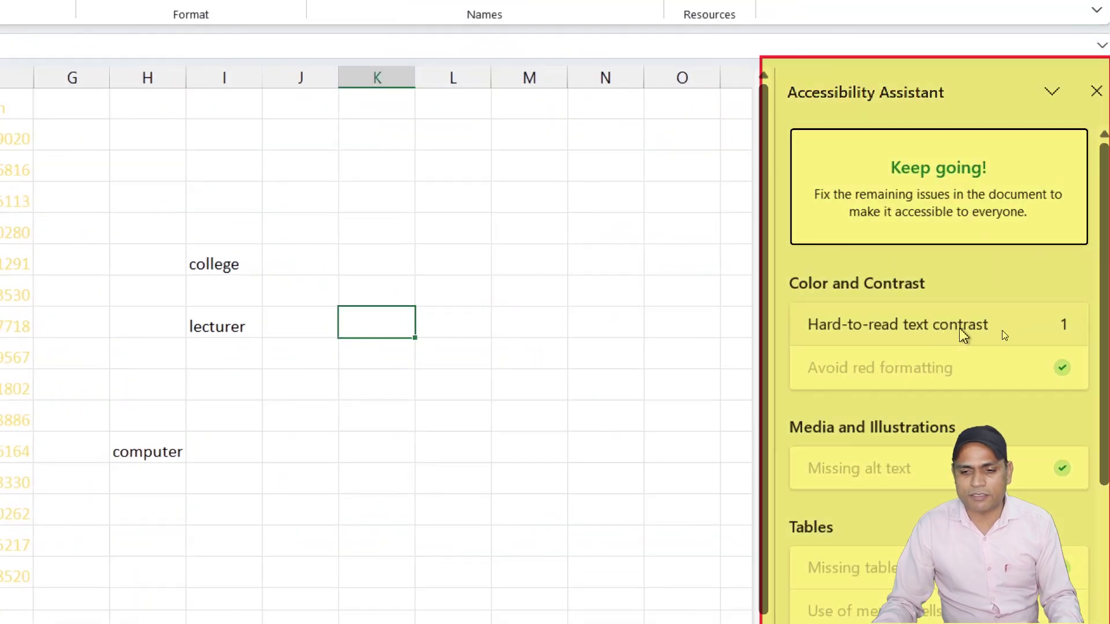
click(919, 334)
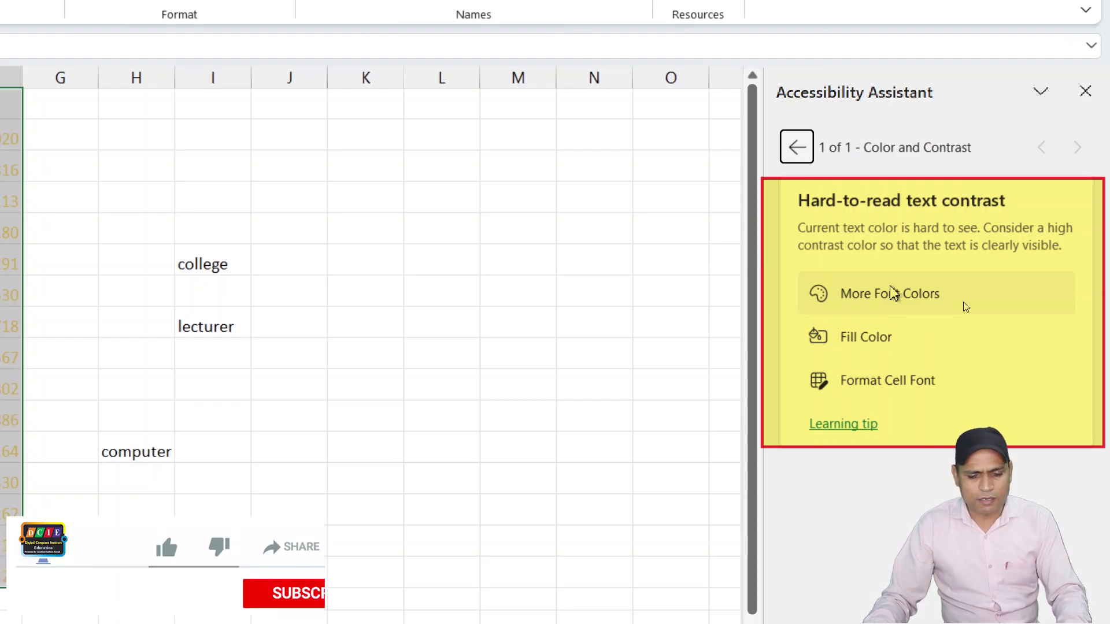
click(898, 295)
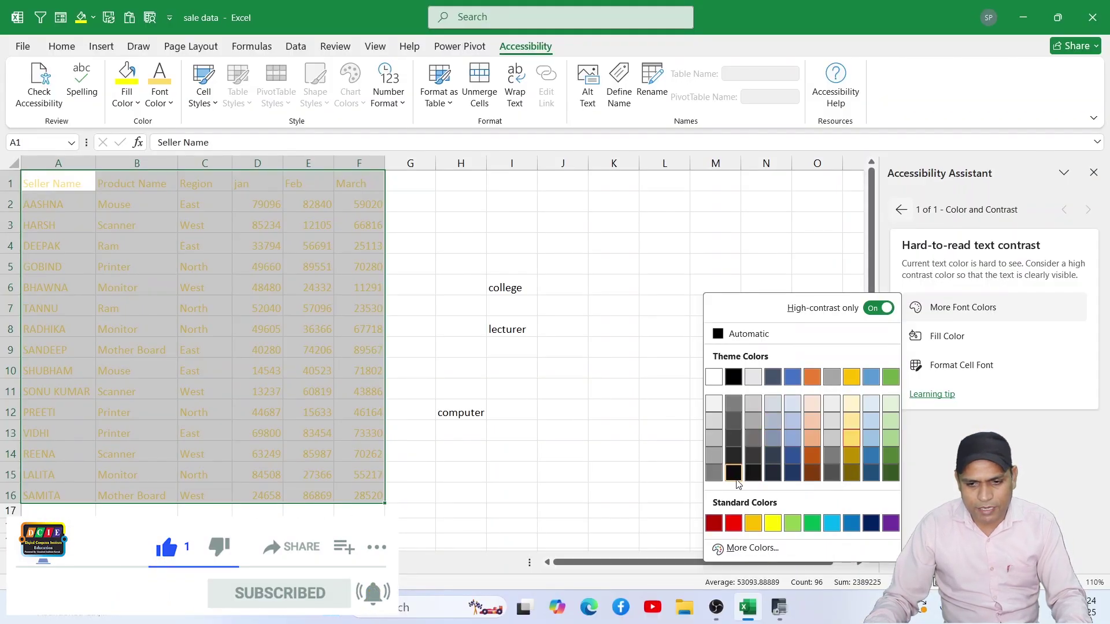
click(732, 475)
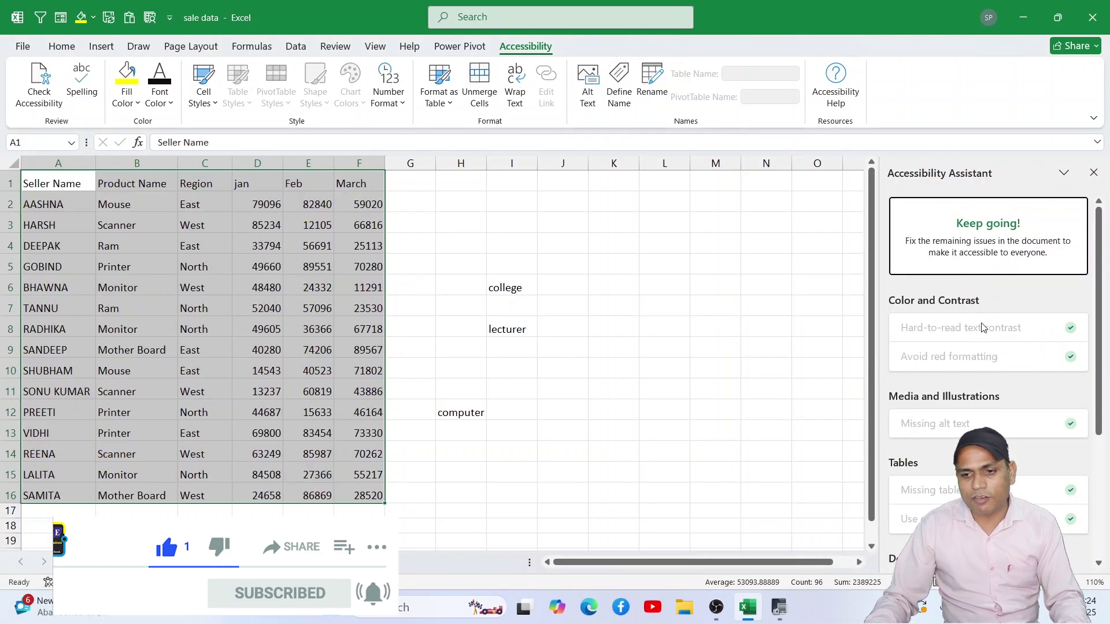
click(725, 333)
click(615, 329)
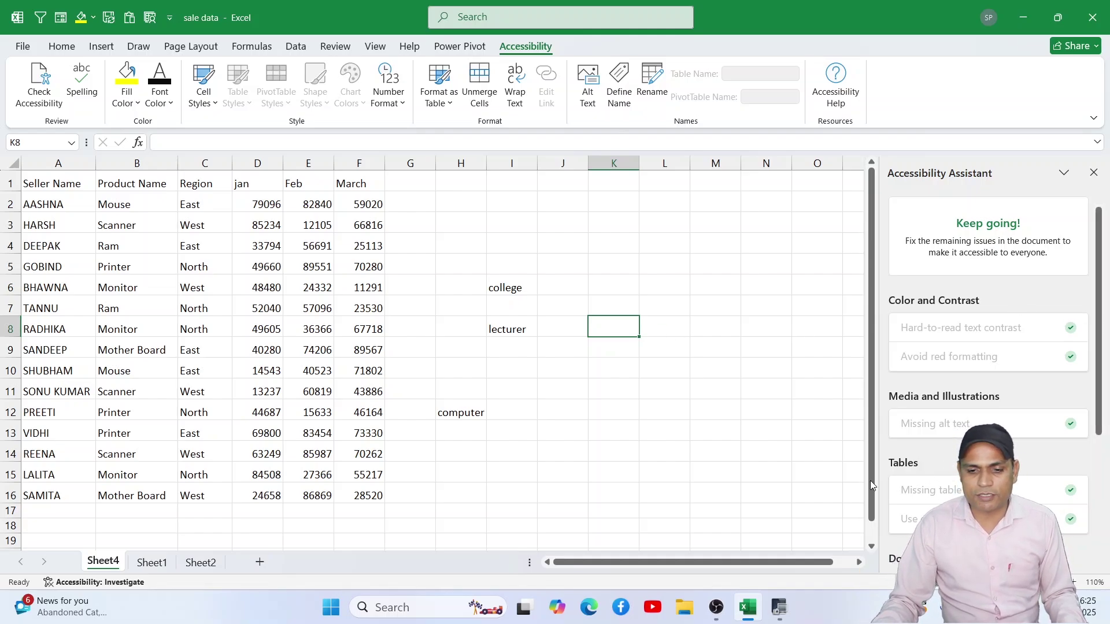
Step: Rename Sheet4 to 'data' from the Accessibility Assistant's default sheet name issue
scroll(971, 425, down, 3)
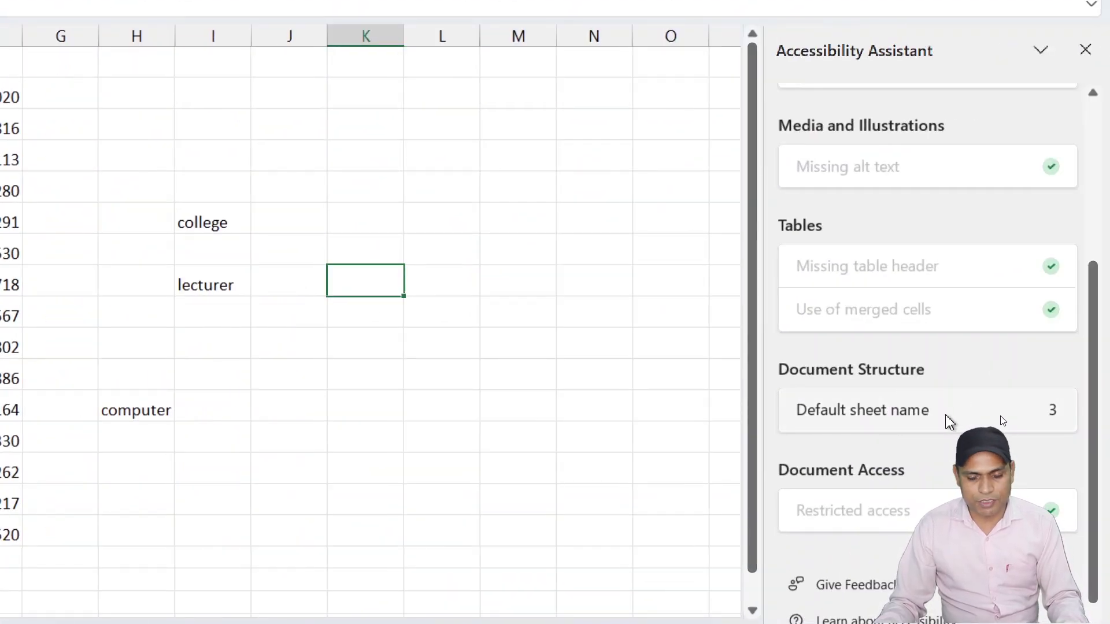
click(947, 422)
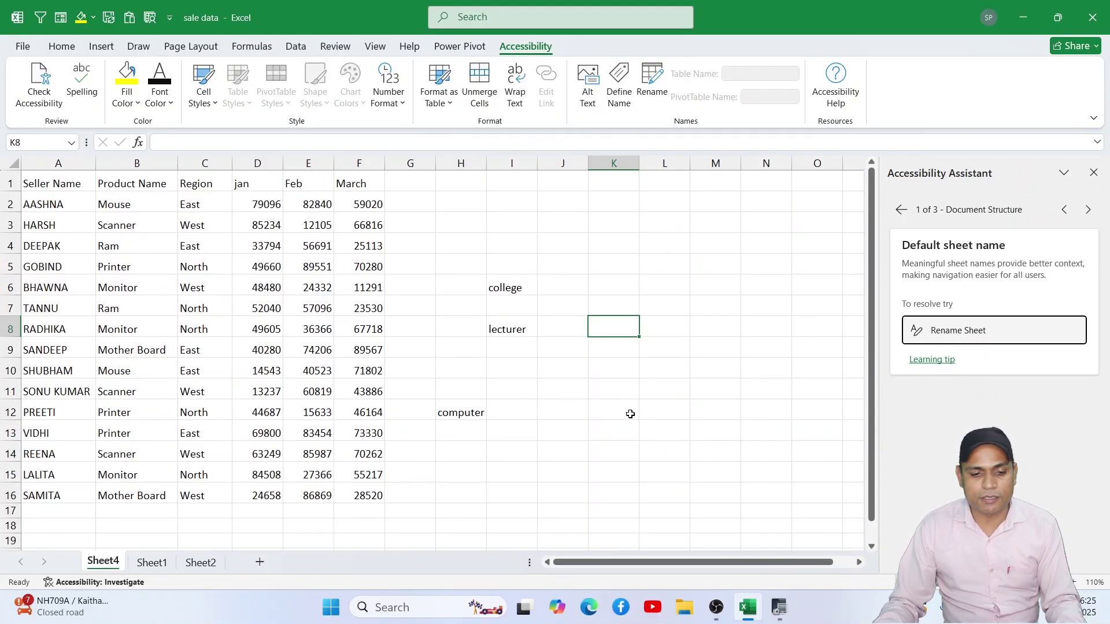
click(936, 330)
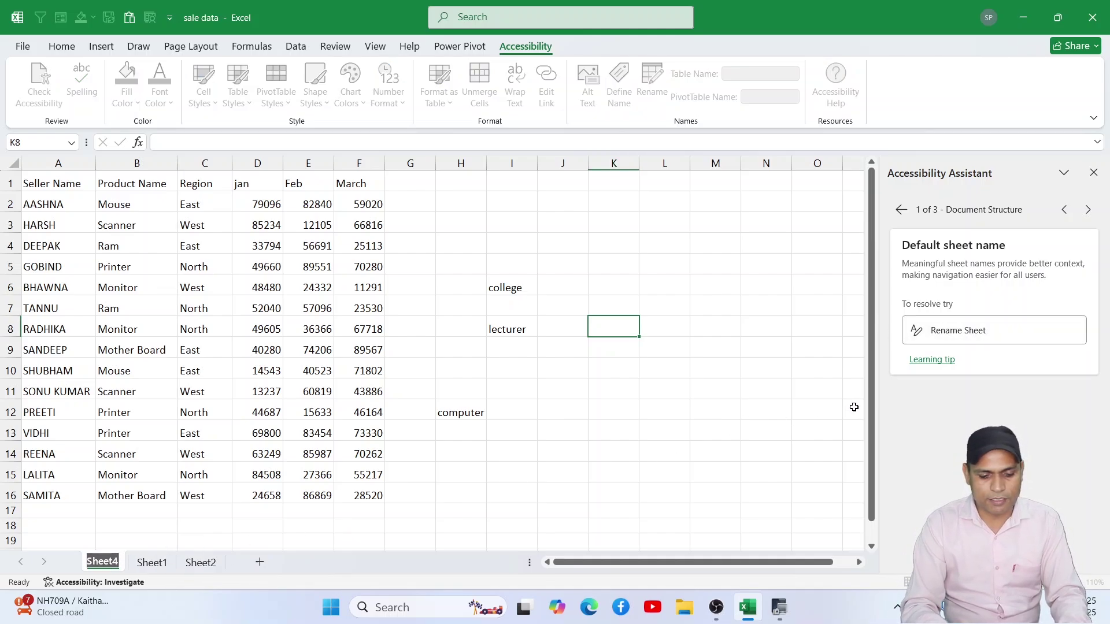
text(data)
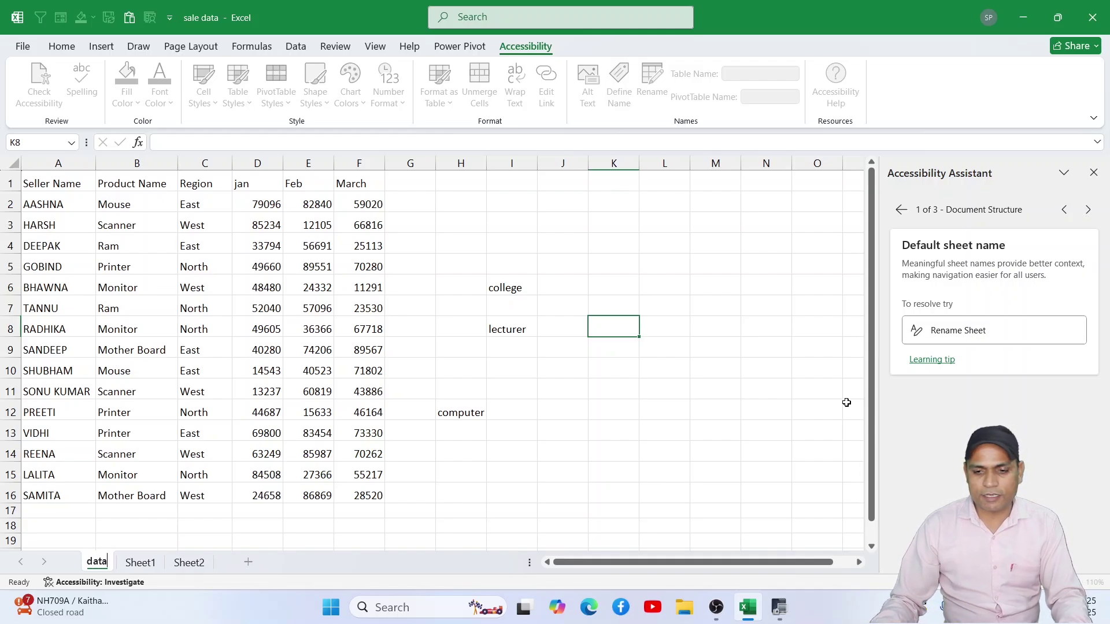
click(818, 408)
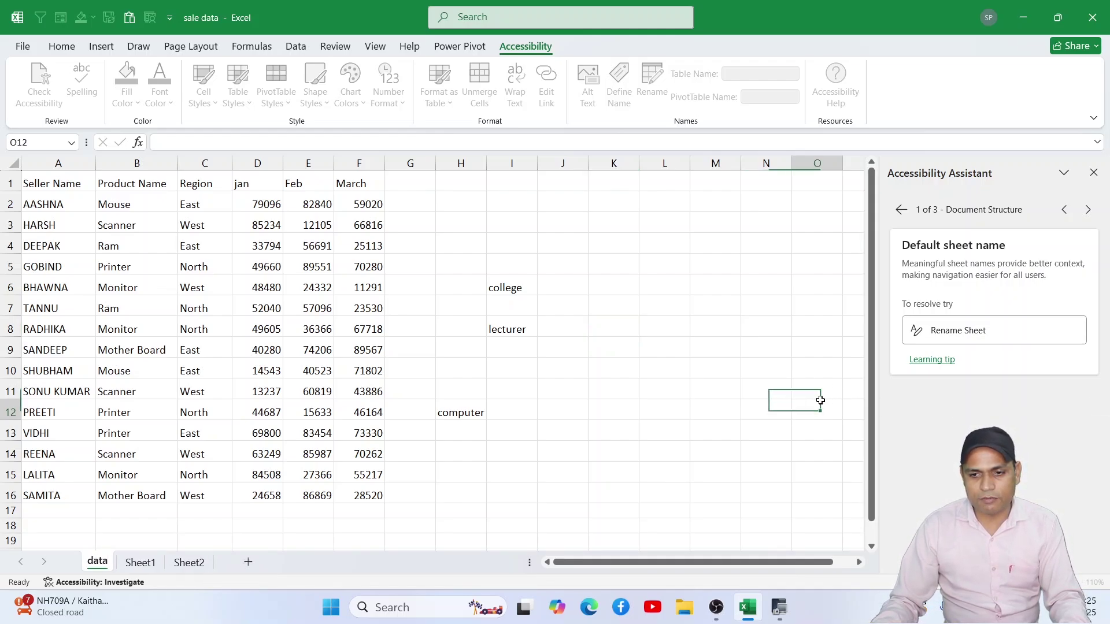
scroll(1018, 409, down, 4)
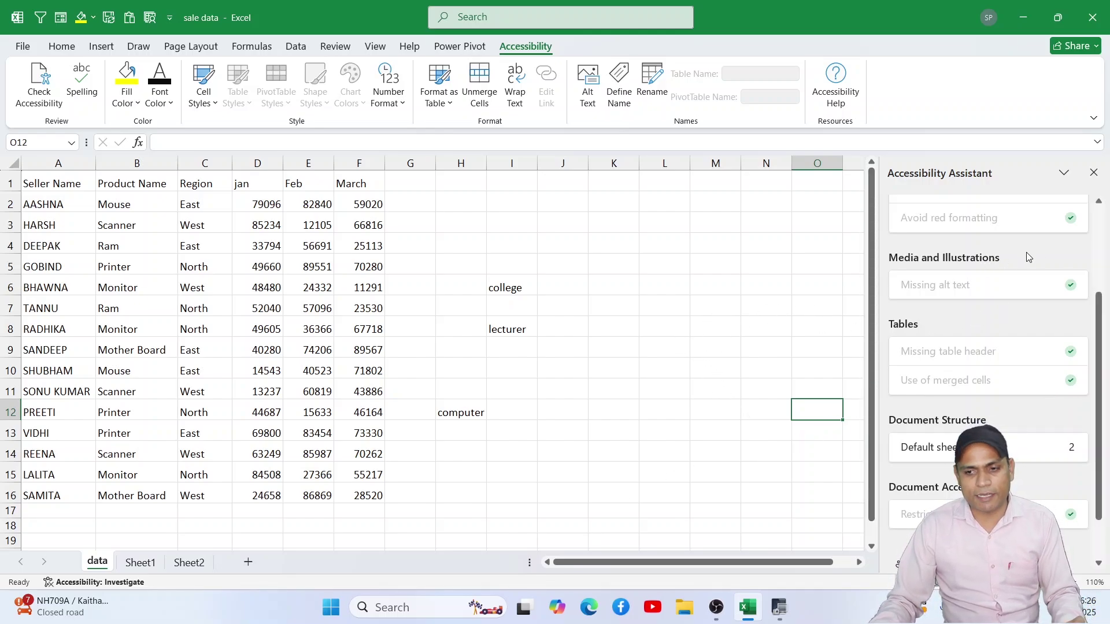
Step: Merge the jan–March headers in D1:F1 with Merge & Center, then undo that merge
scroll(1068, 281, up, 3)
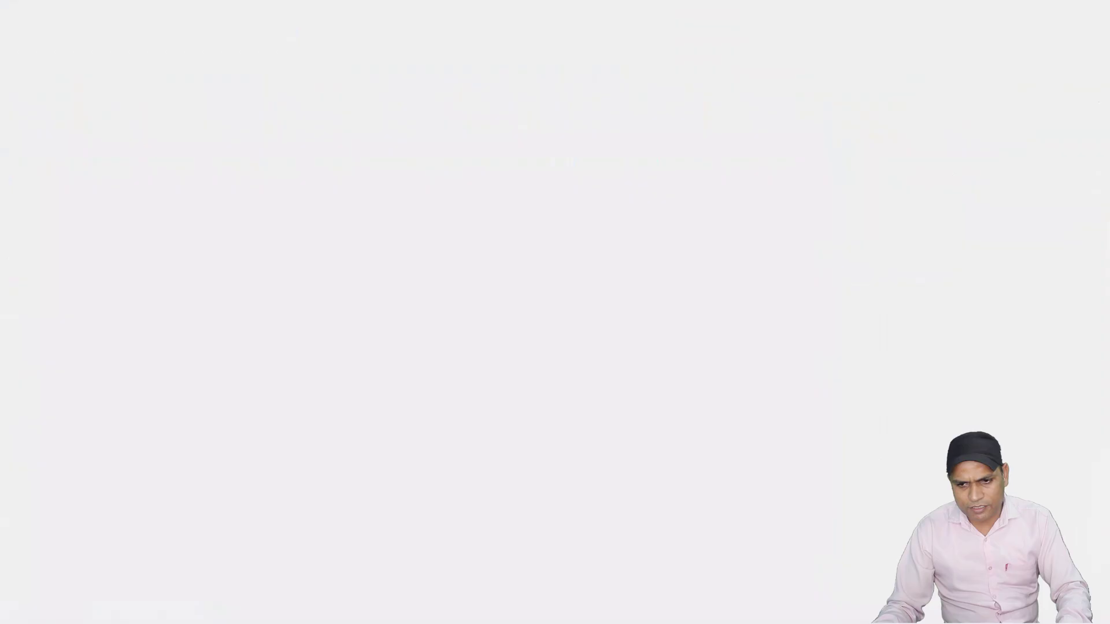
scroll(927, 303, down, 1)
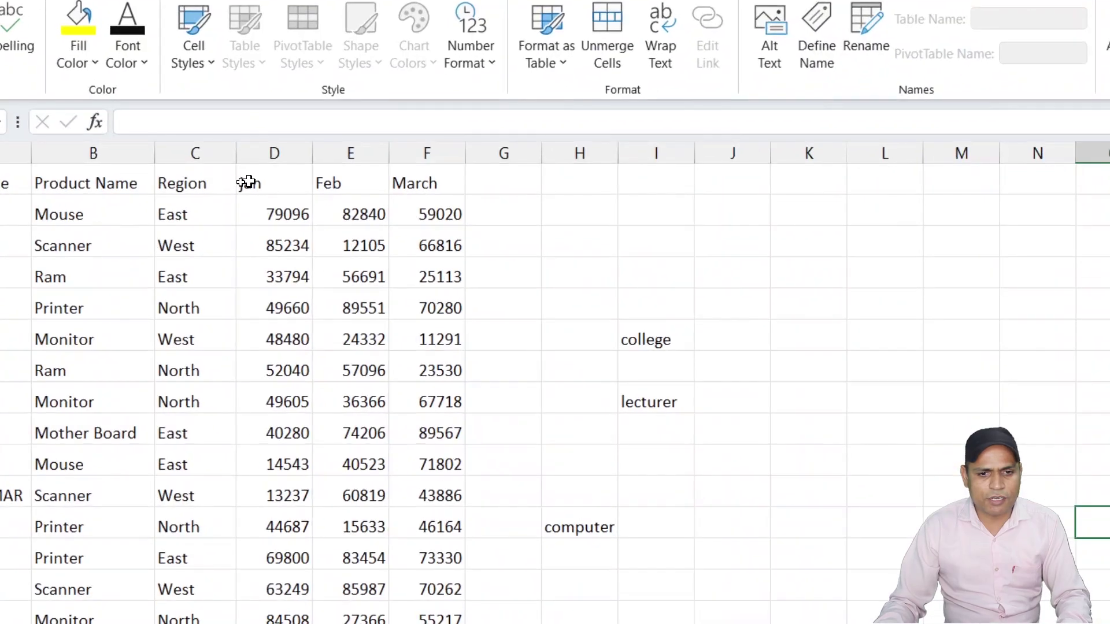
drag(239, 183, 350, 183)
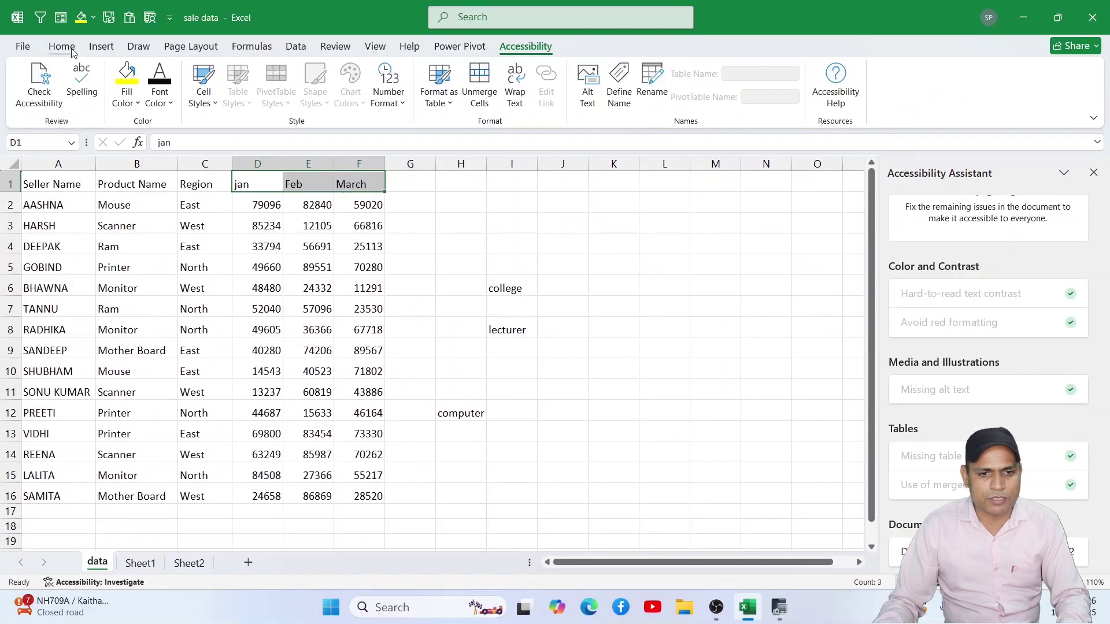
click(62, 46)
click(446, 98)
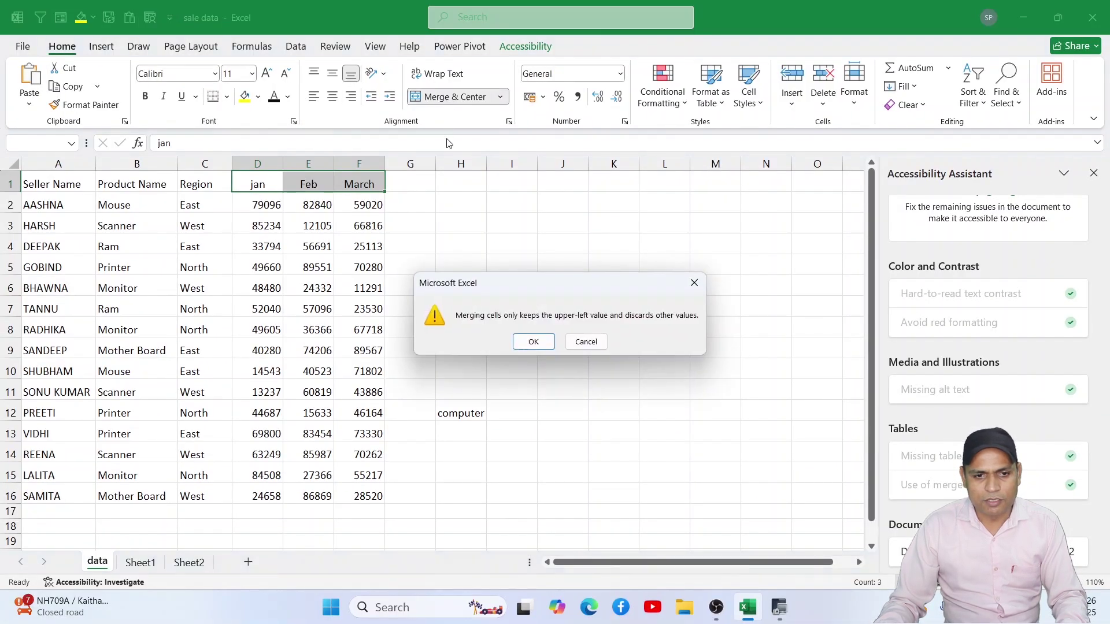
click(533, 342)
click(511, 223)
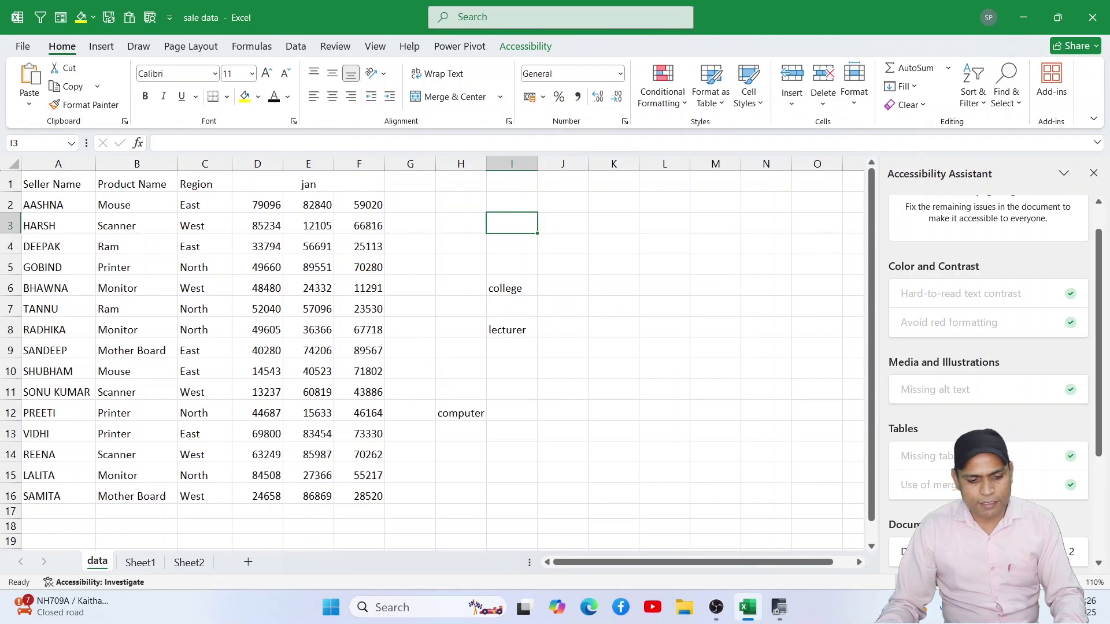
key(ctrl+z)
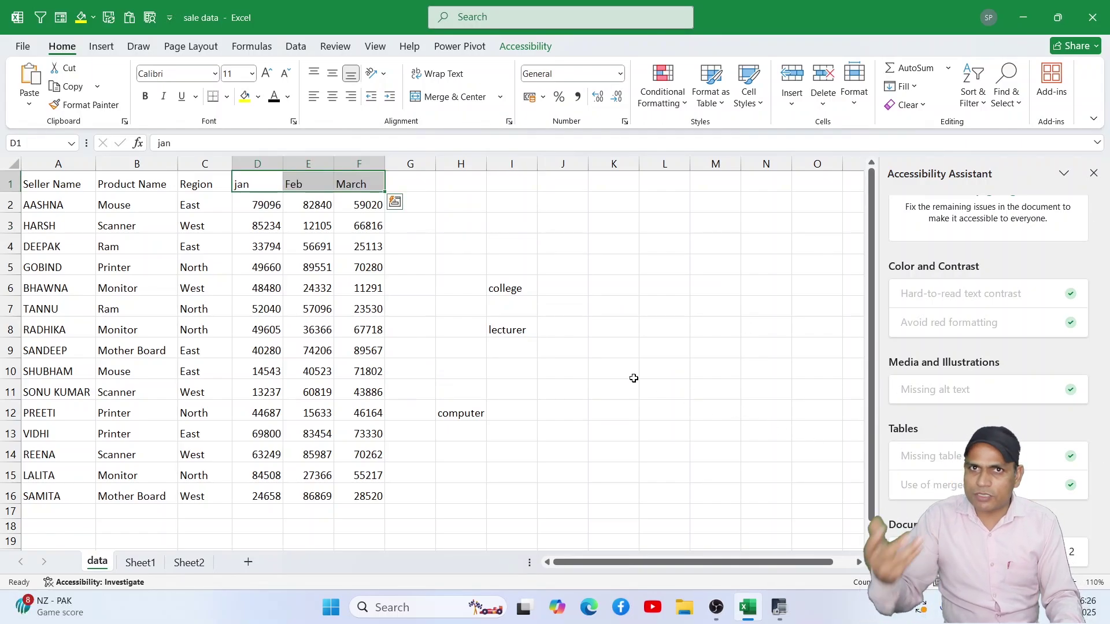
Step: Merge D6:E7 into a single cell that keeps only 48480
click(516, 261)
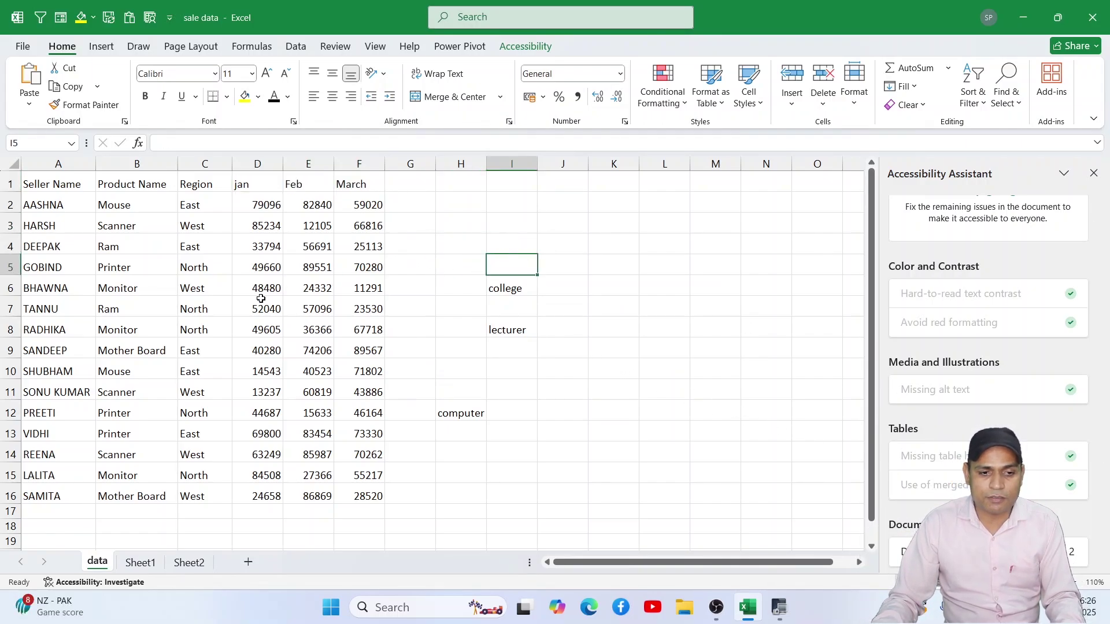
drag(258, 289, 299, 312)
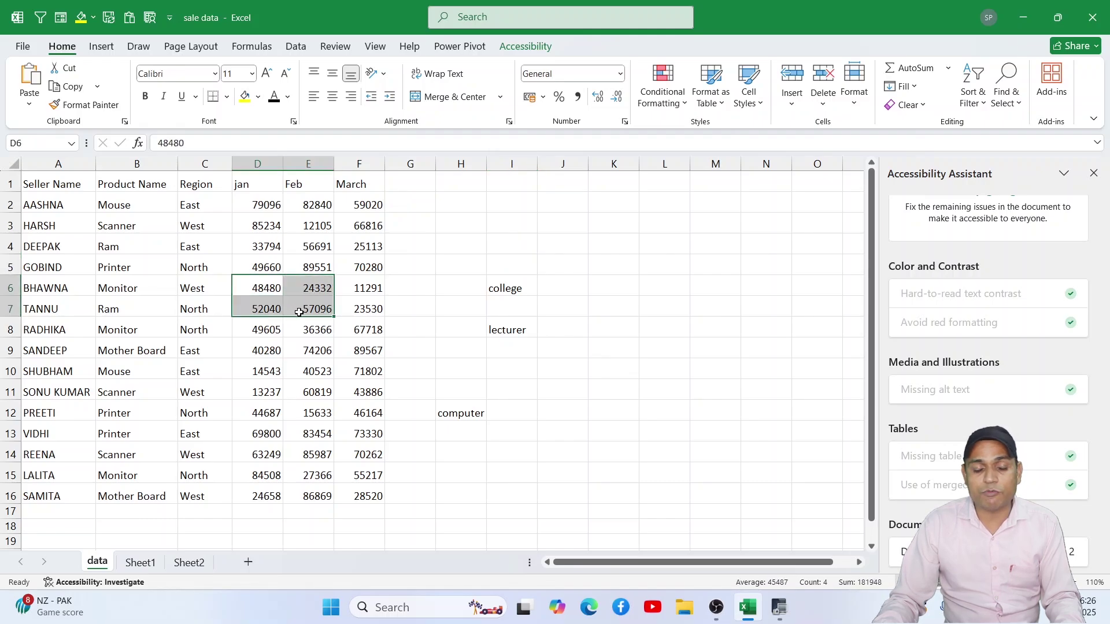
click(455, 96)
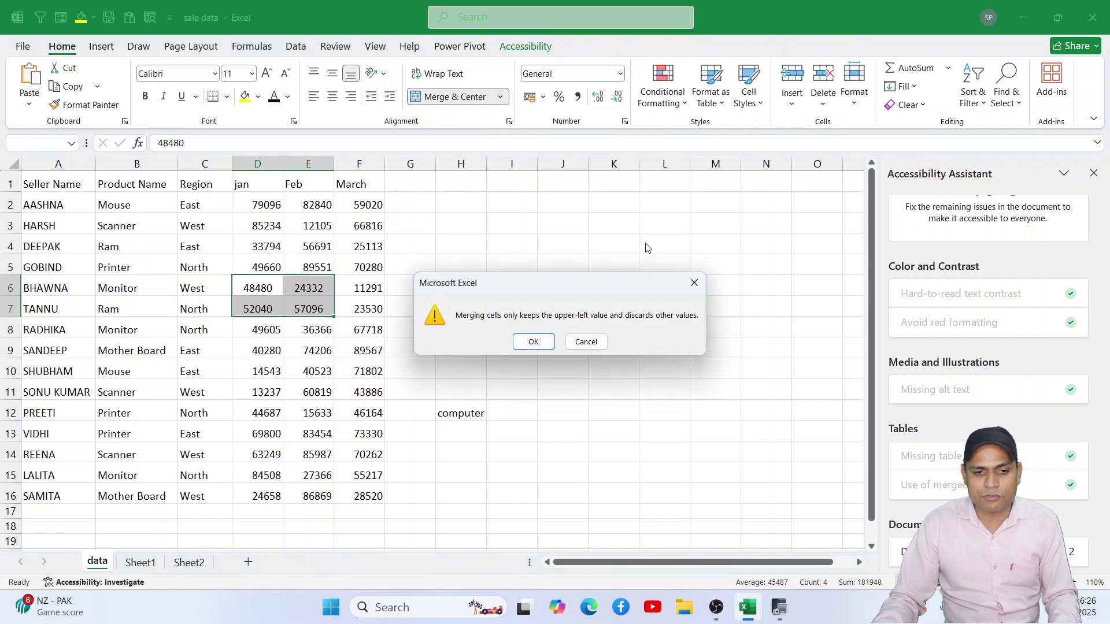
click(533, 342)
click(579, 300)
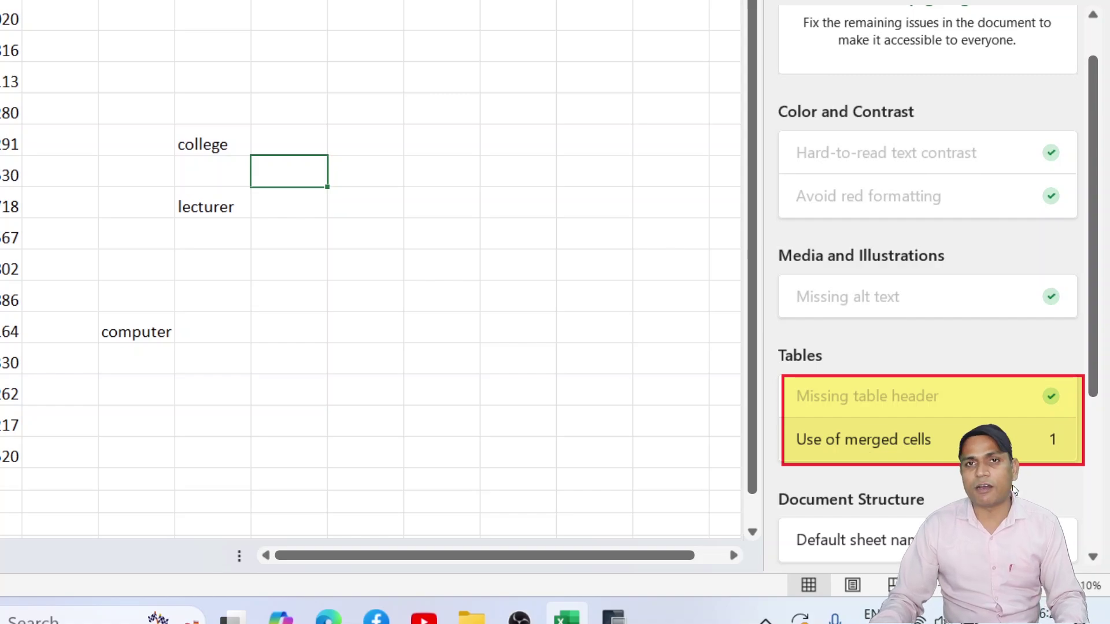
click(931, 440)
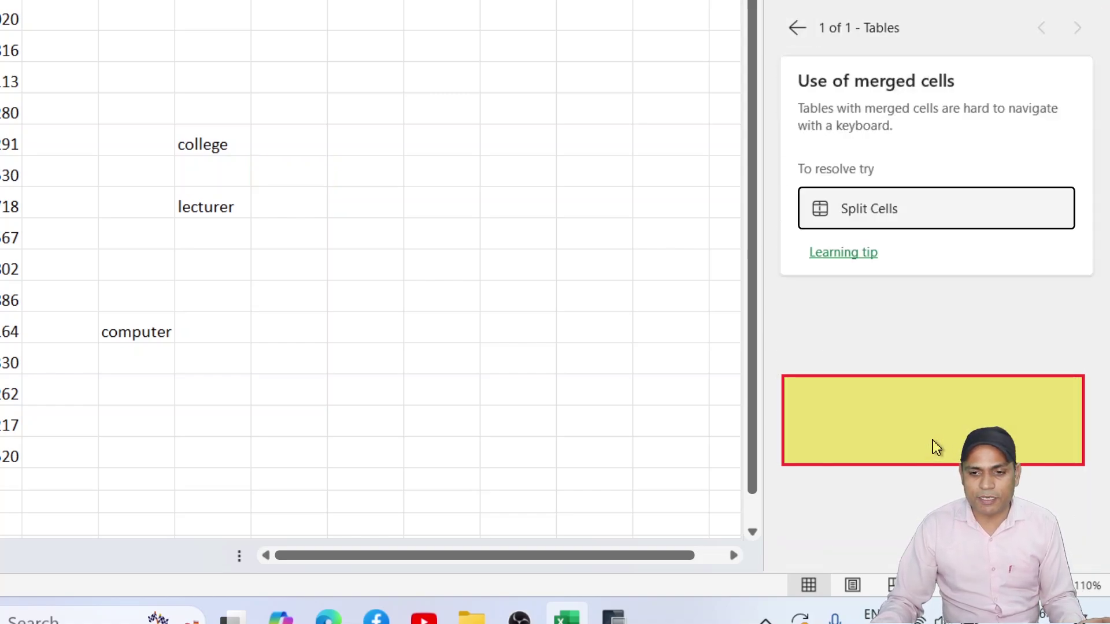
click(888, 211)
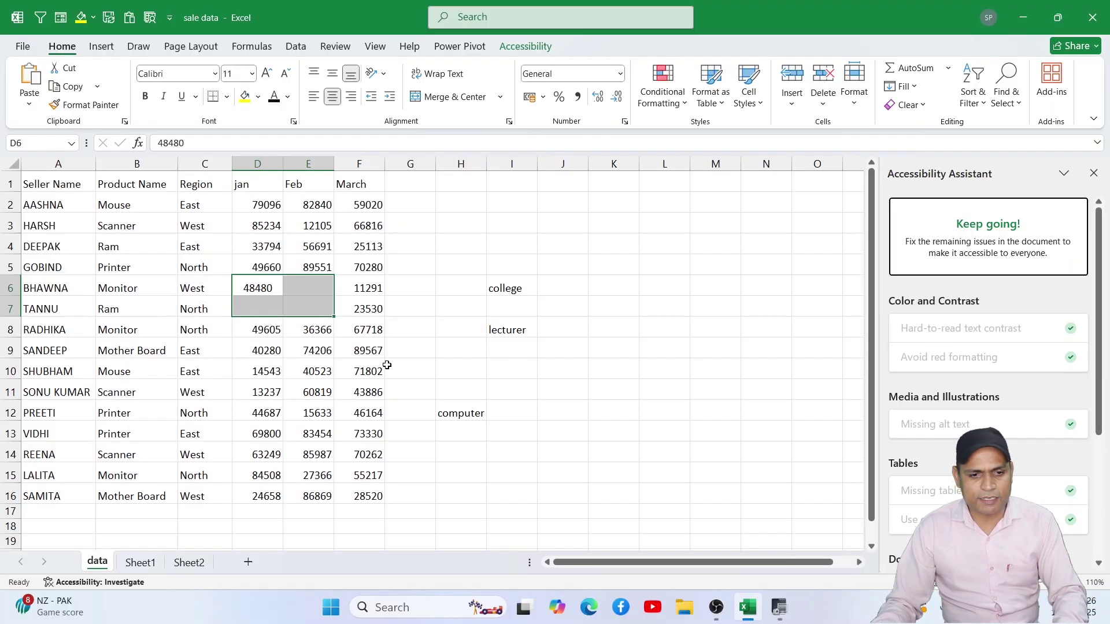
click(445, 269)
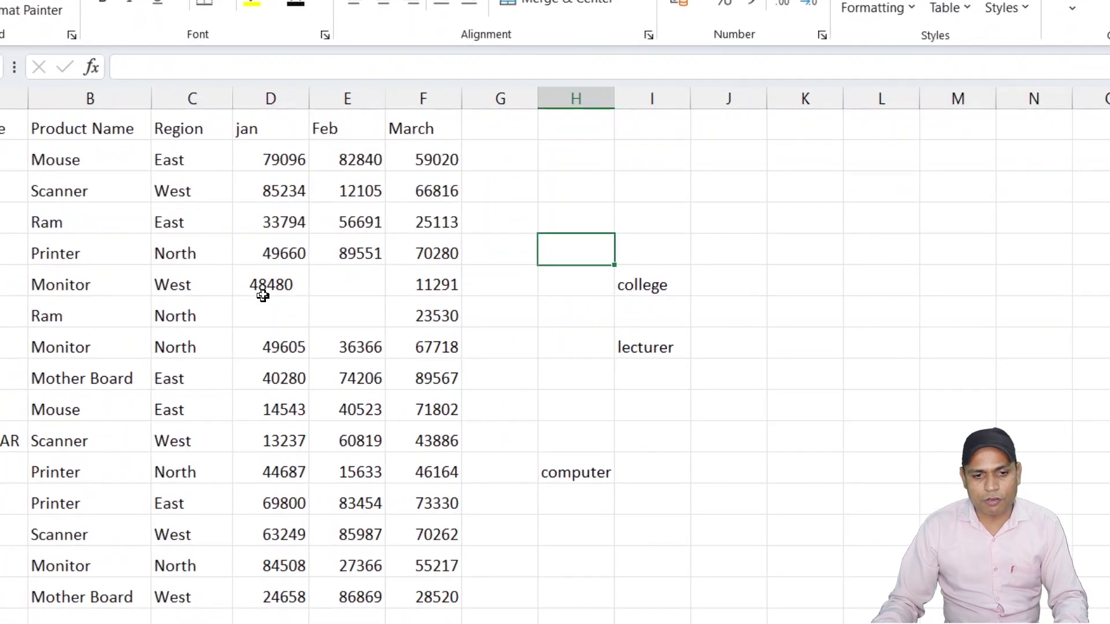
click(269, 285)
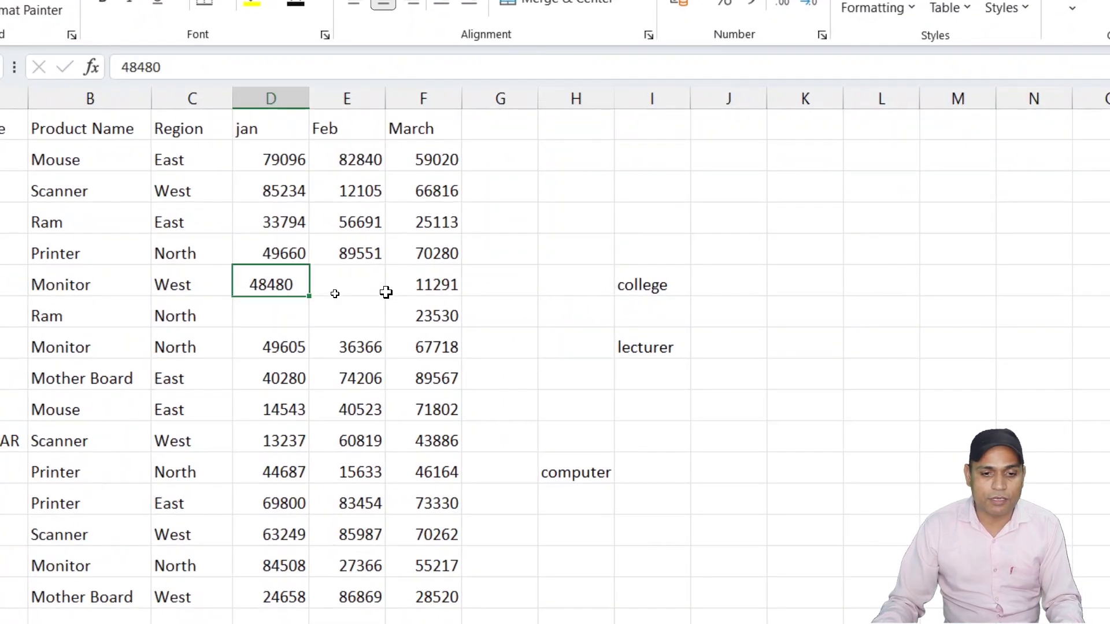
click(346, 293)
click(346, 311)
click(285, 315)
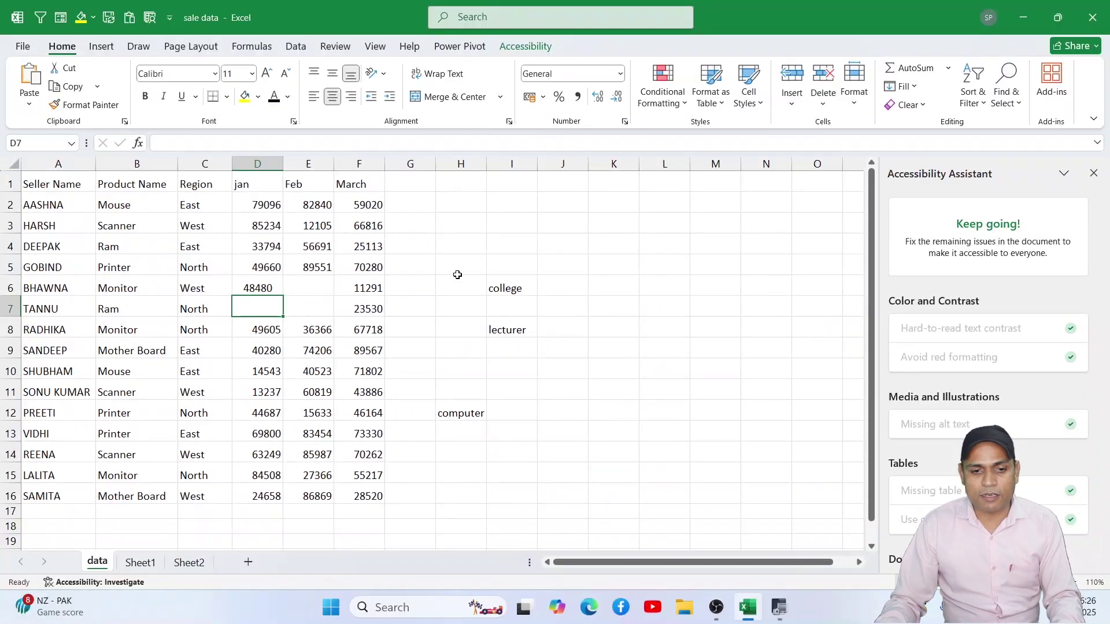
click(456, 269)
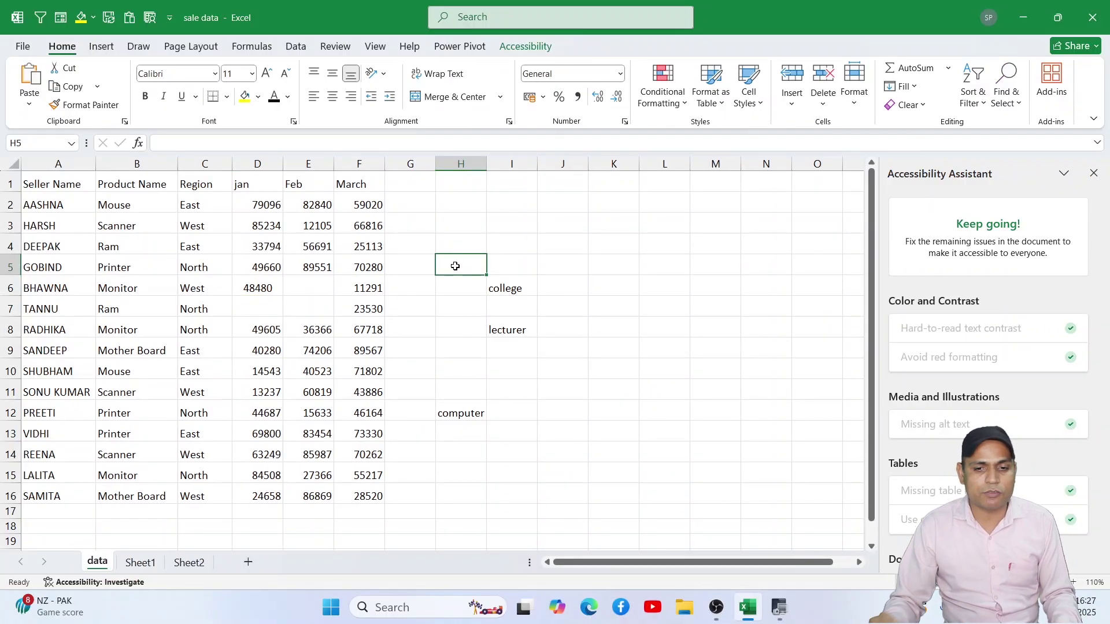
scroll(681, 384, down, 2)
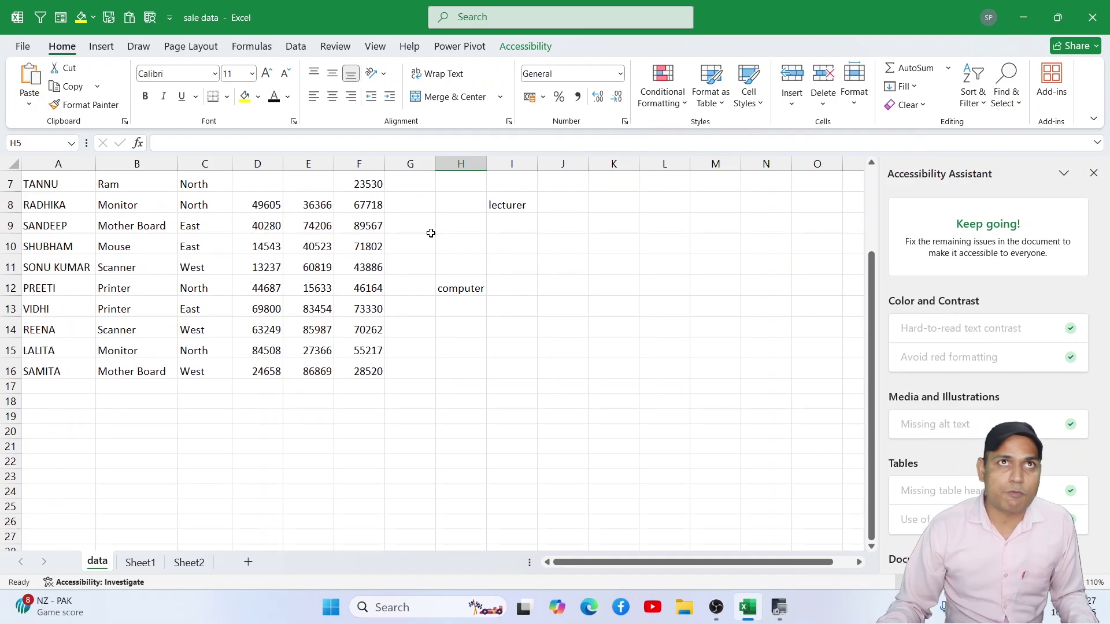
Step: Draw a Smiley Face shape beside H12 and nudge it into position
click(110, 49)
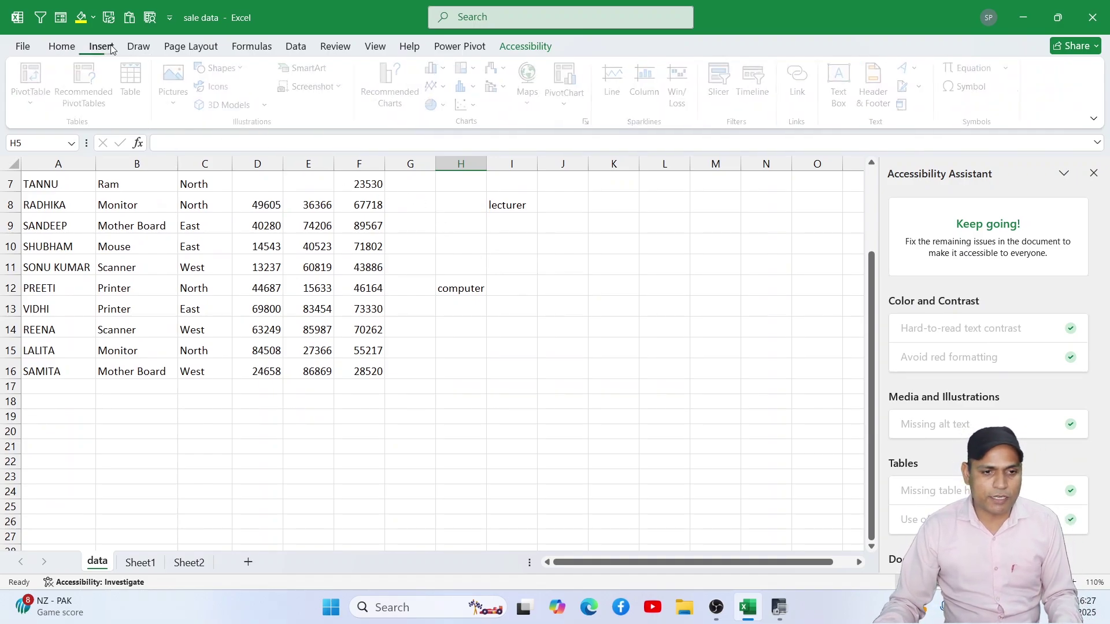
click(247, 69)
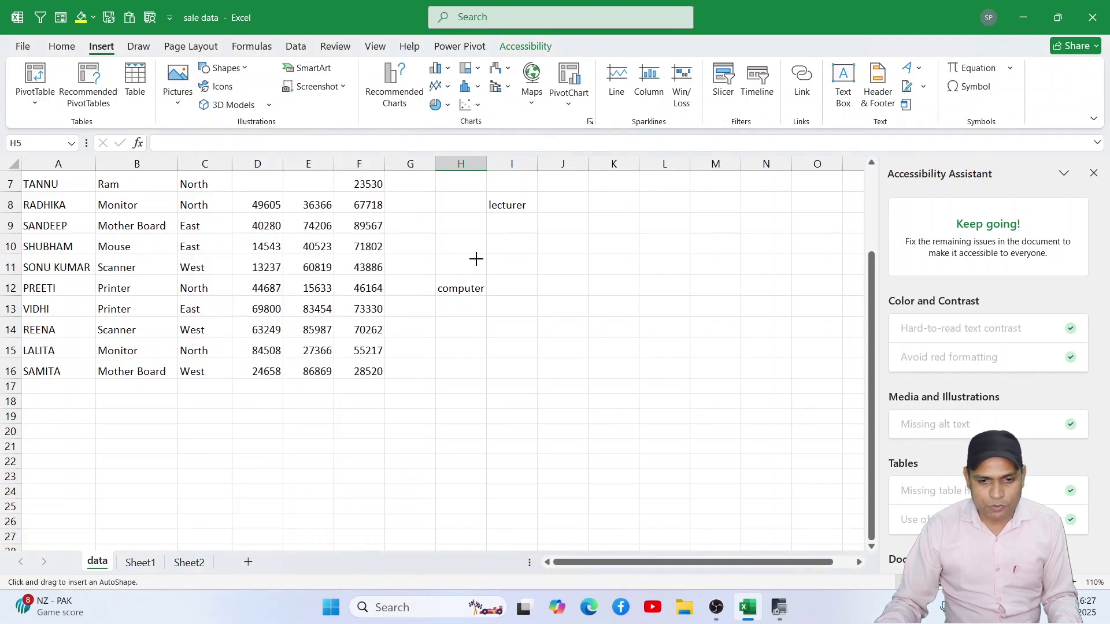
drag(468, 253, 624, 374)
drag(624, 374, 650, 410)
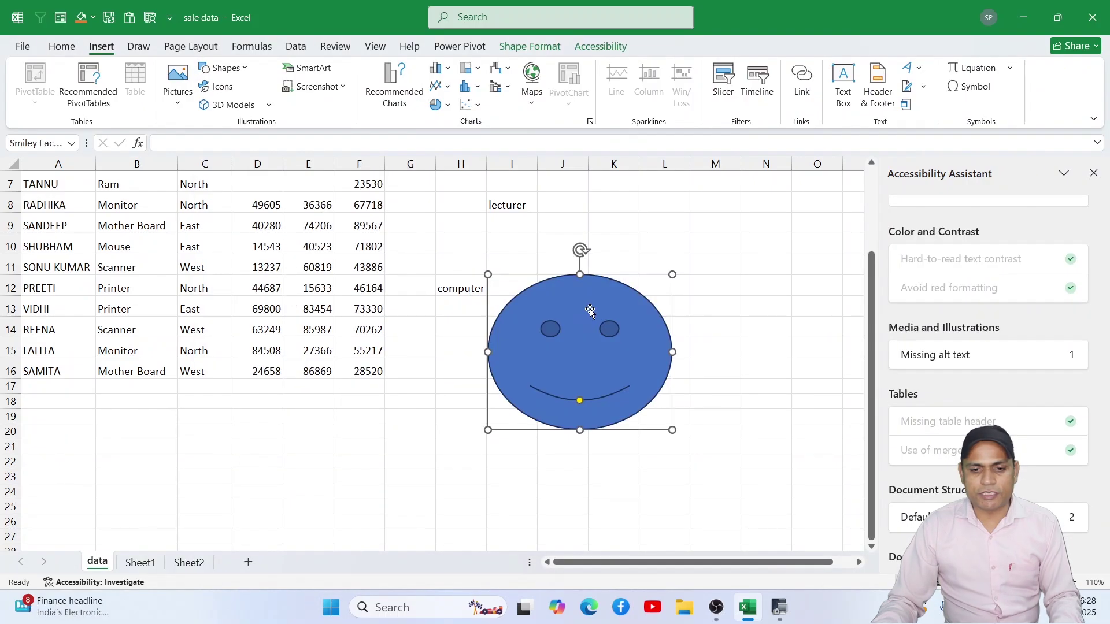
mouse_move(590, 310)
mouse_down()
mouse_move(578, 354)
mouse_move(579, 330)
mouse_move(594, 320)
mouse_up()
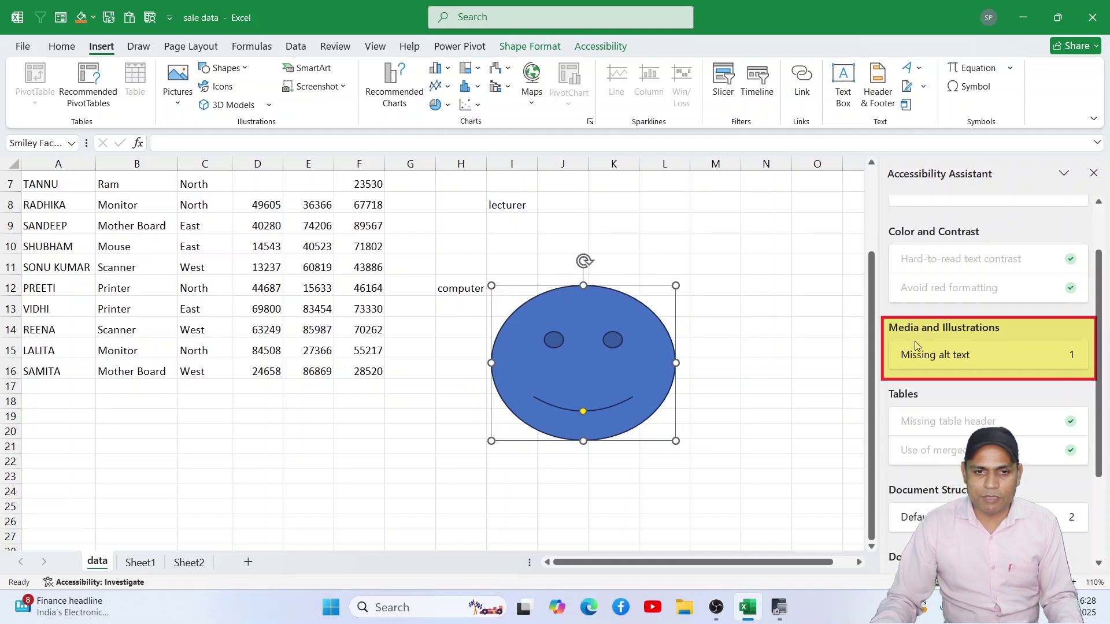
click(534, 50)
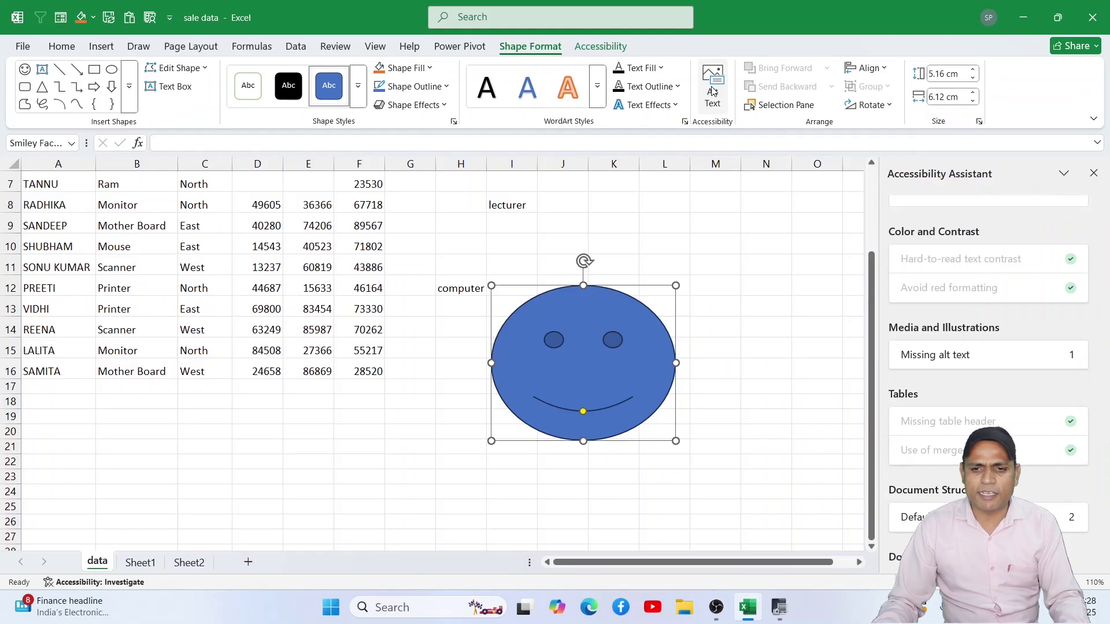
Step: Enter 'picture demo' as the smiley face's alt text description and close the Alt Text pane
click(713, 91)
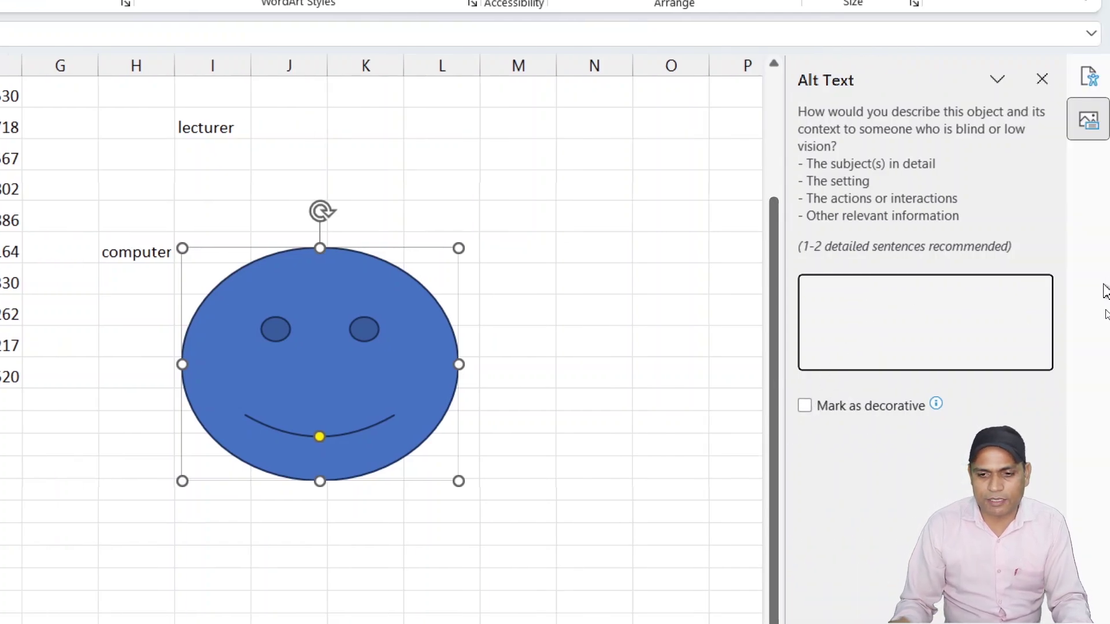
text(pictu)
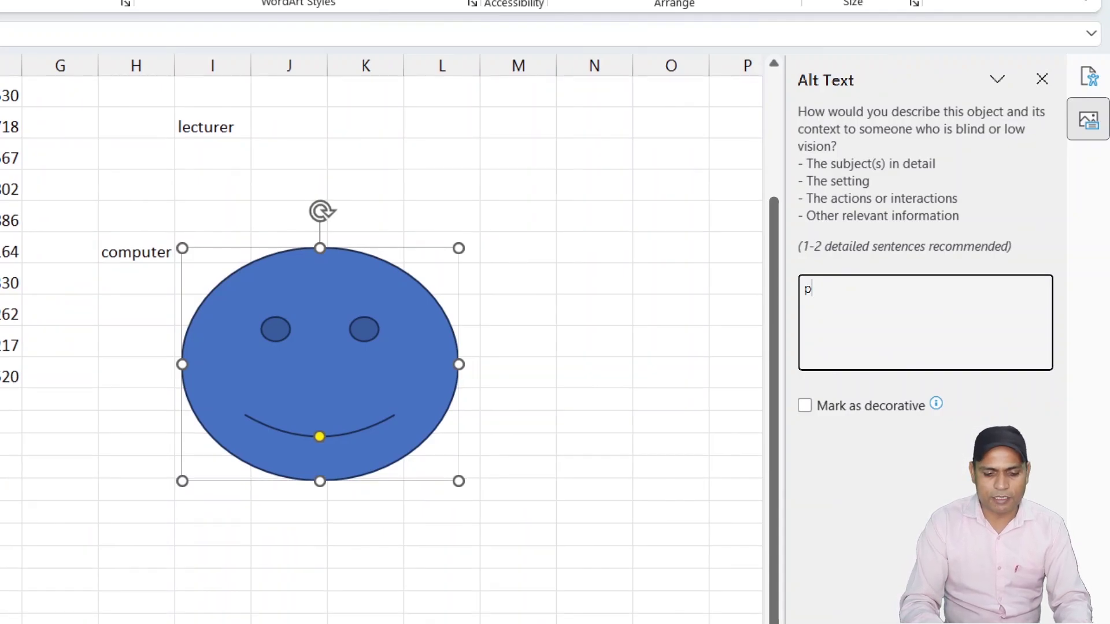
text(re demo)
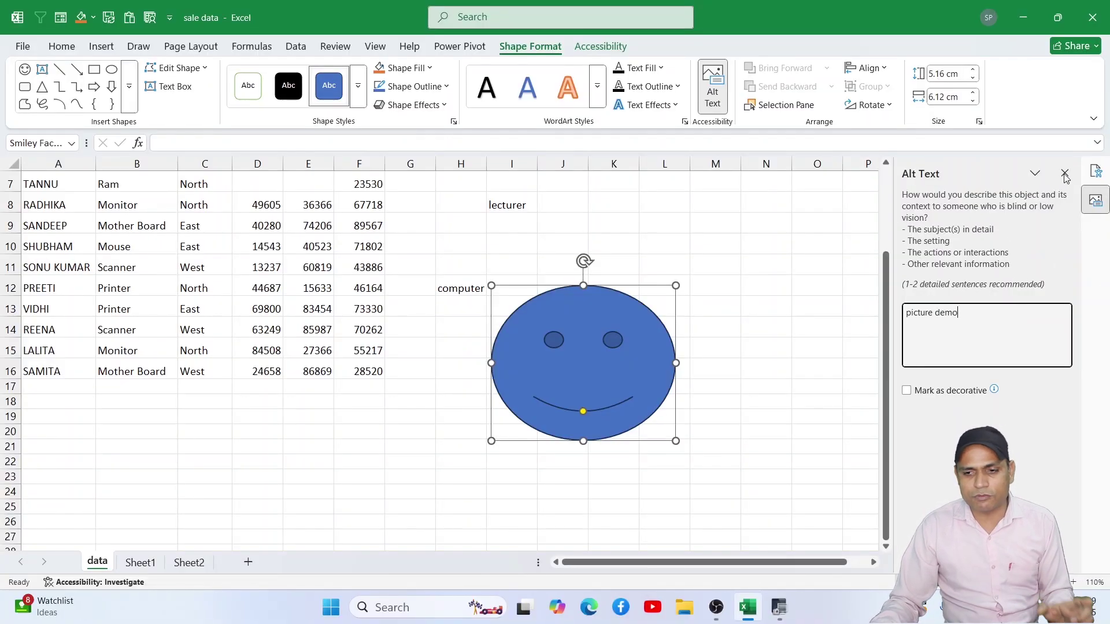
click(1064, 174)
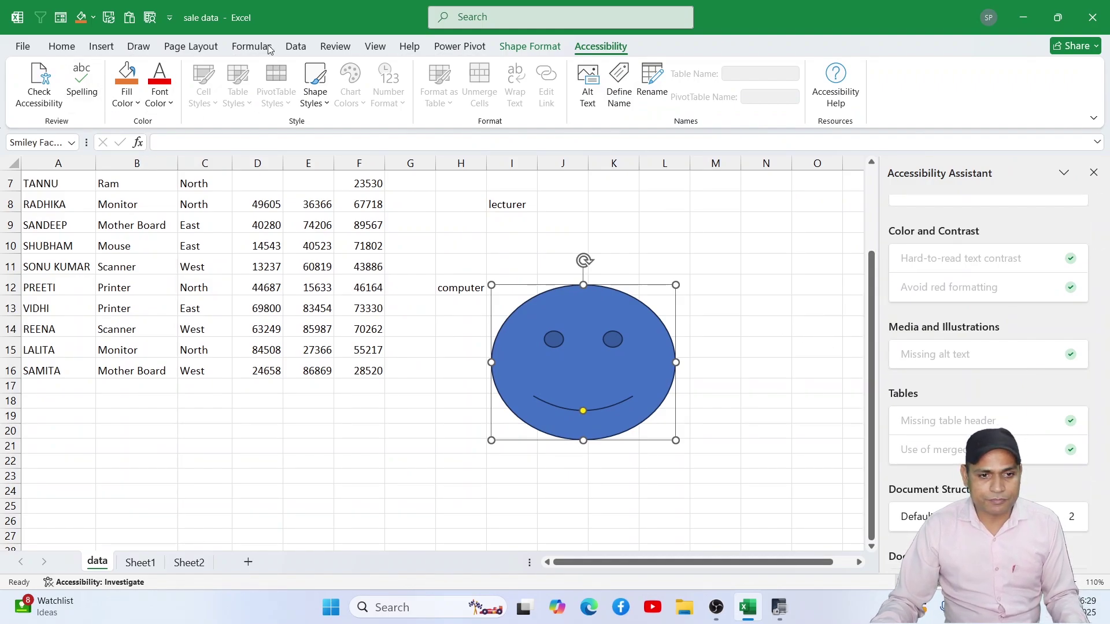
Step: Check the smiley's alt text via Review > Check Accessibility > Alt Text, then close the pane
click(200, 46)
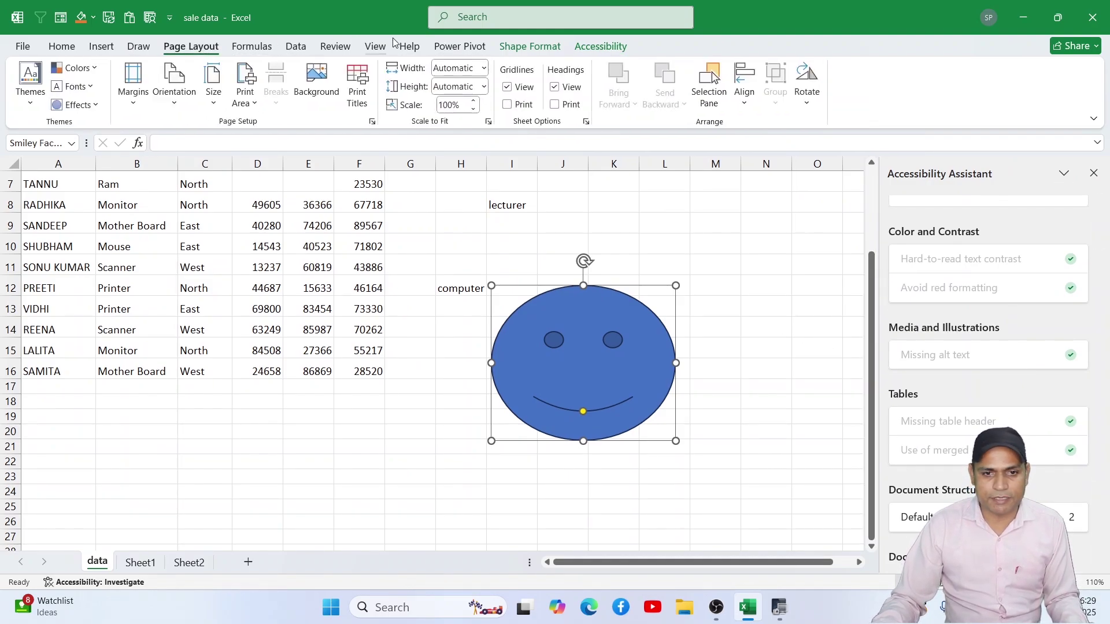
click(336, 46)
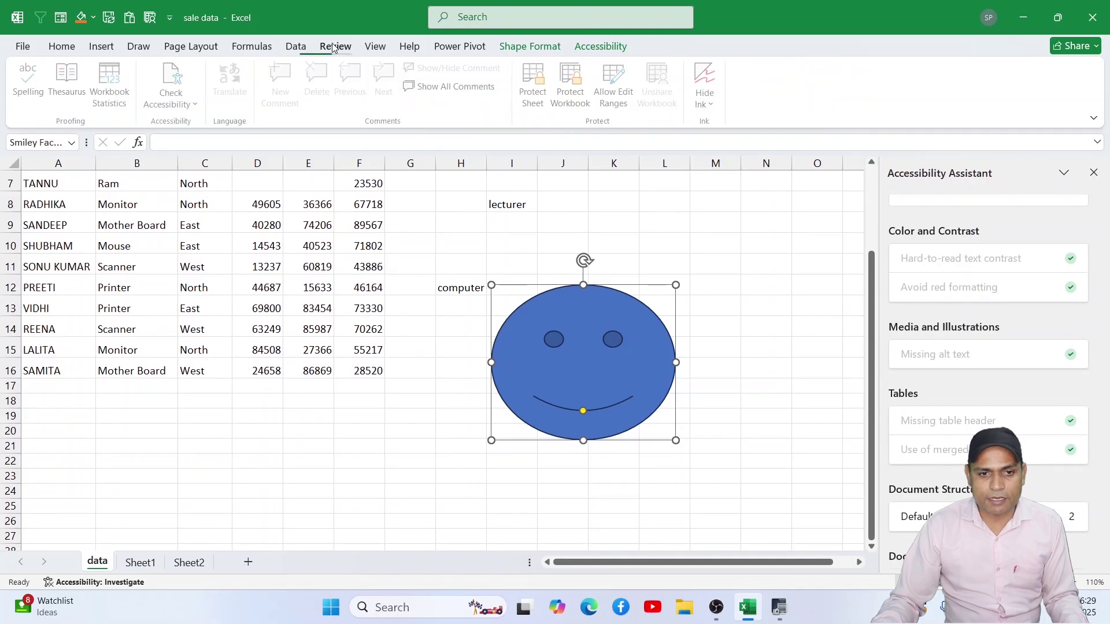
click(187, 108)
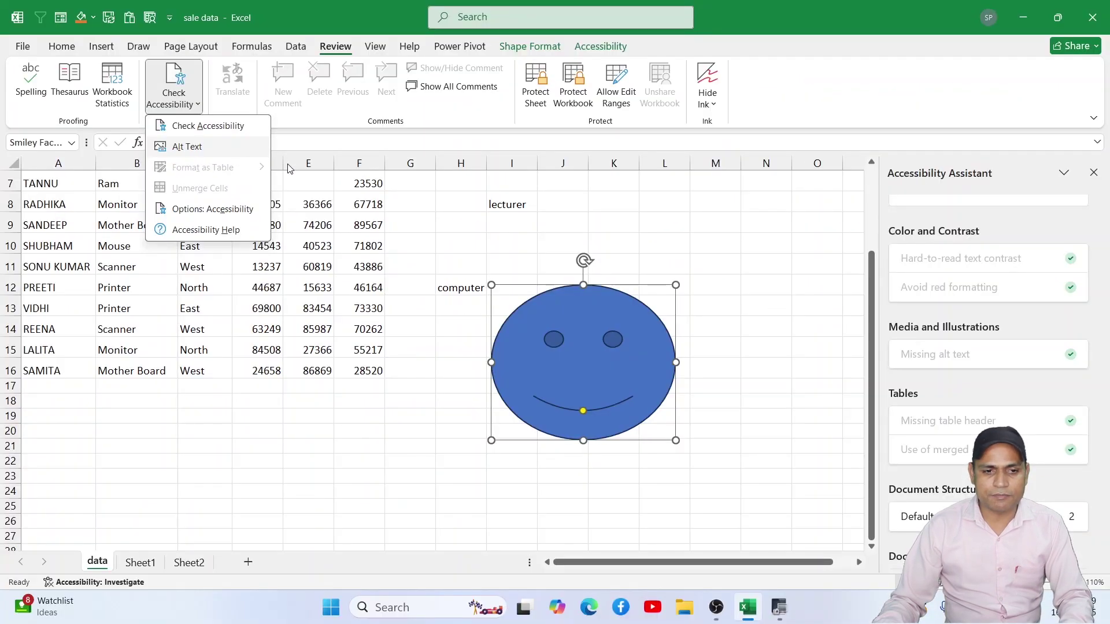
click(176, 148)
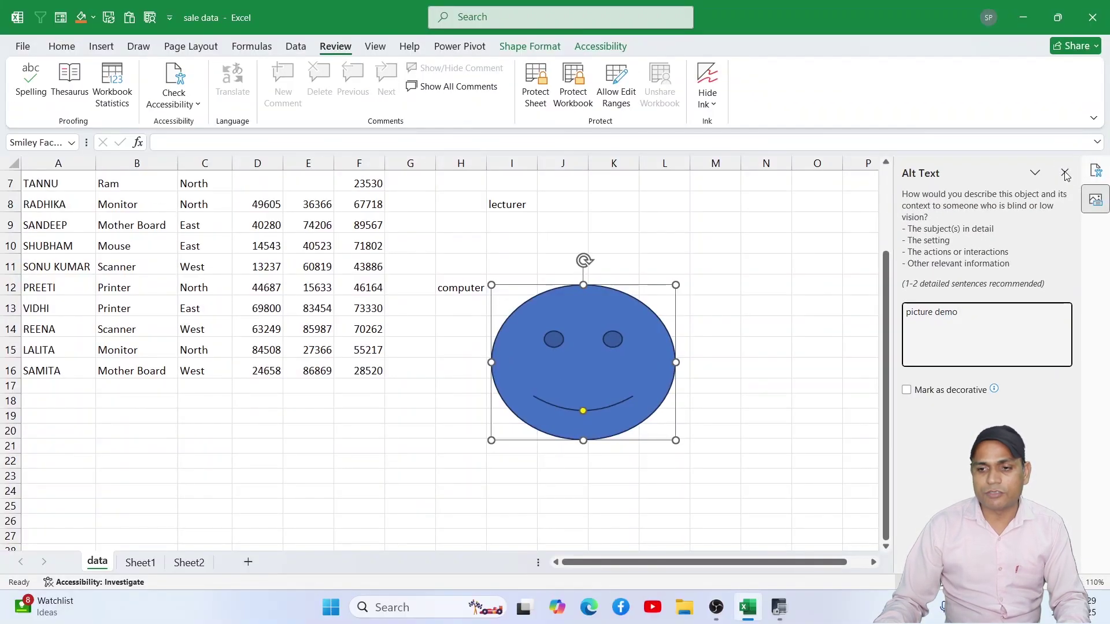
click(1084, 92)
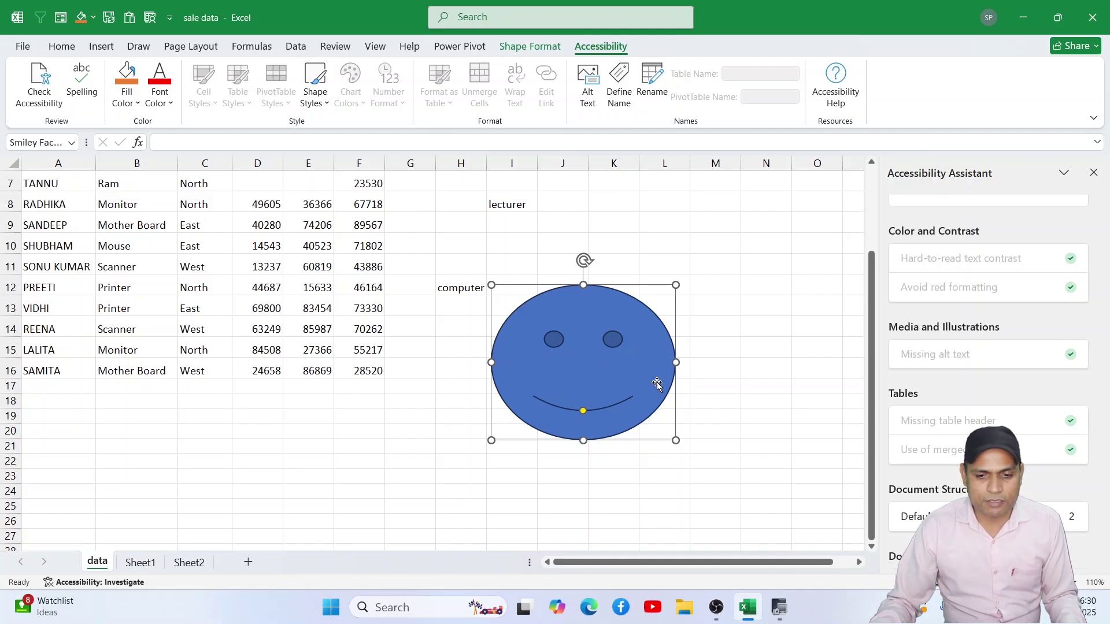
Step: Move the smiley face over computer, then delete it
drag(655, 380, 593, 343)
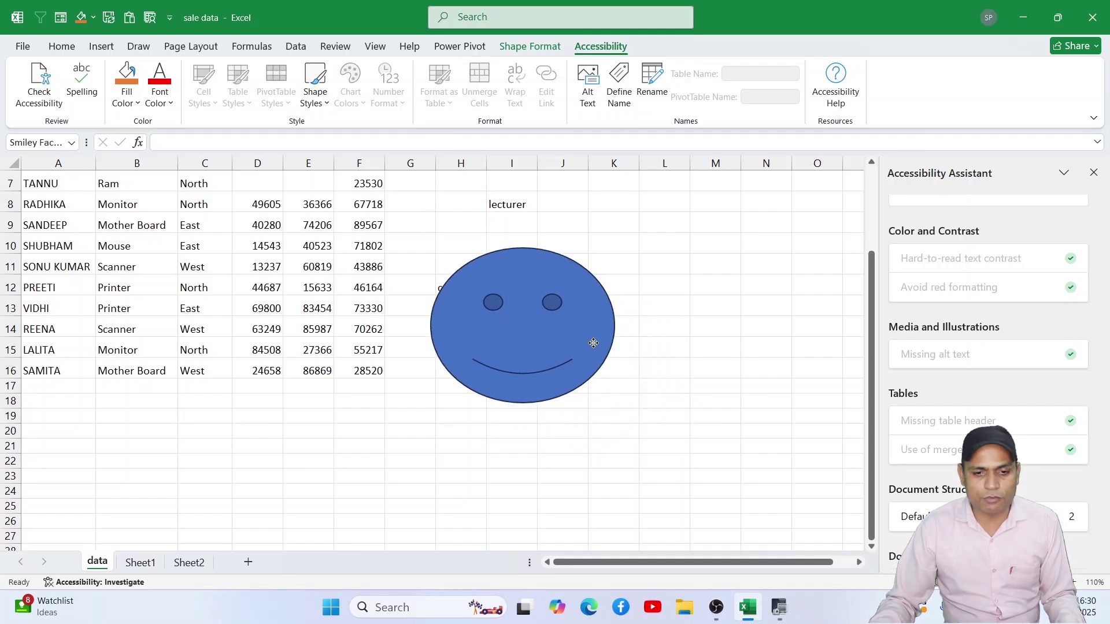
click(334, 46)
click(177, 106)
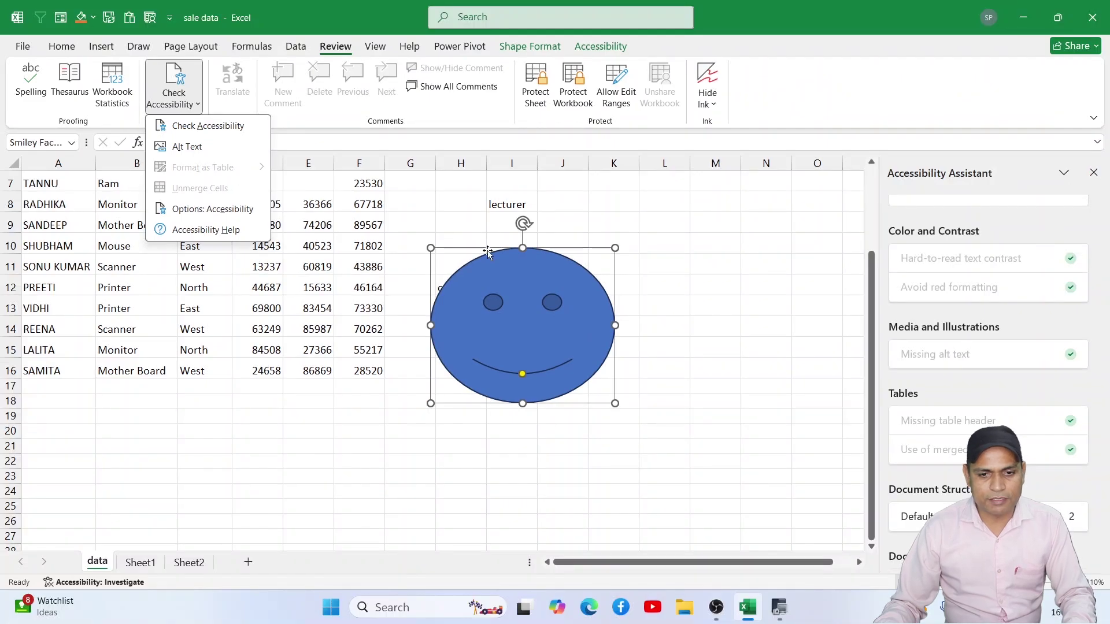
click(517, 287)
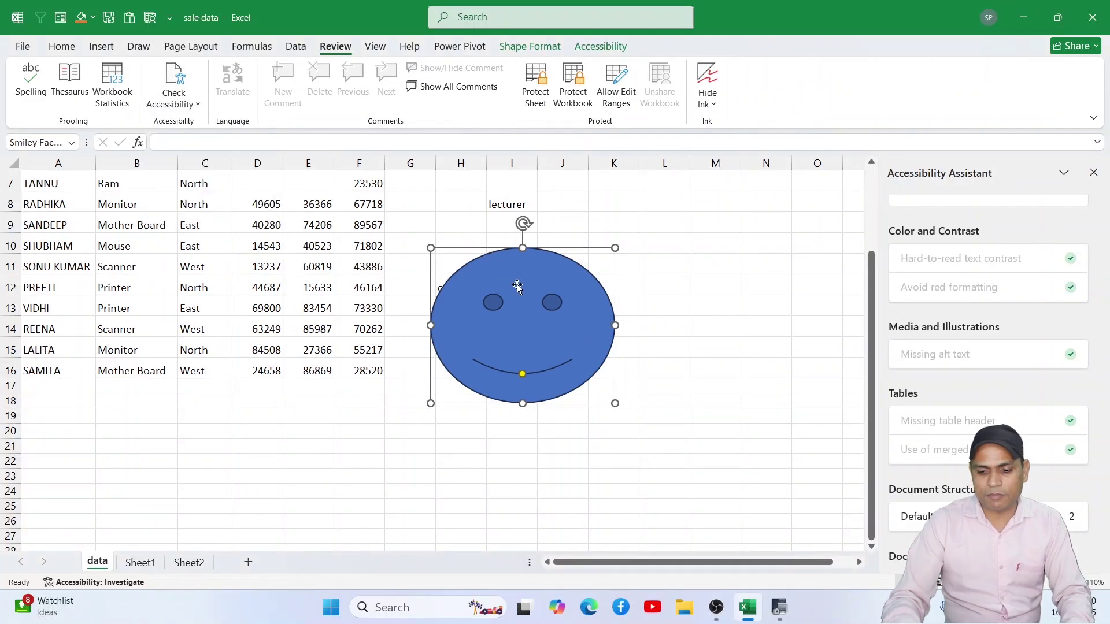
key(Delete)
scroll(352, 289, up, 2)
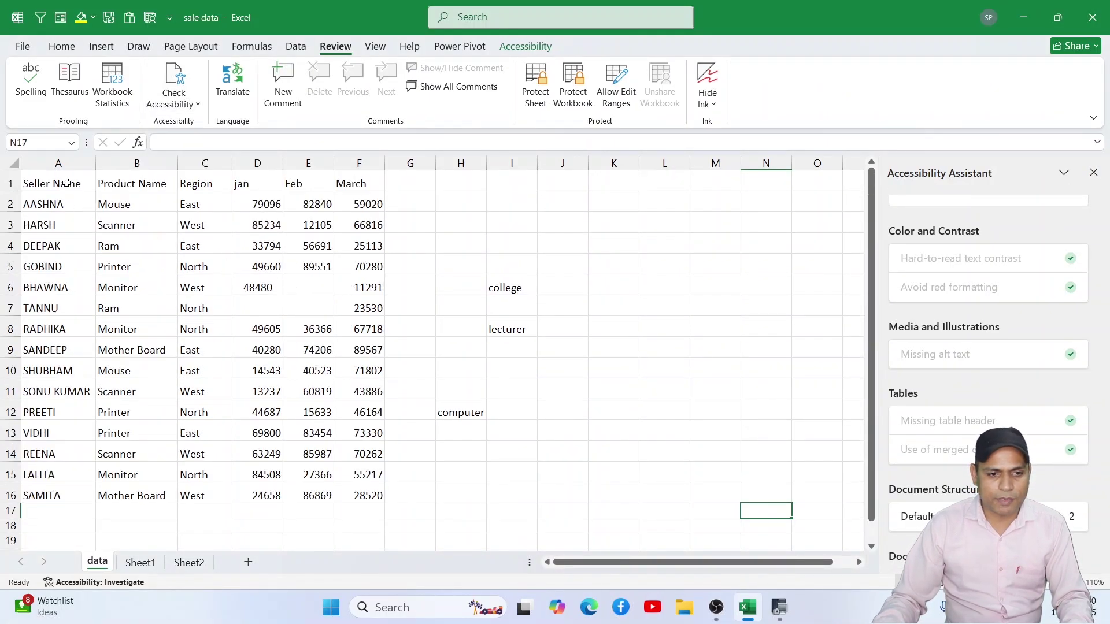
Step: Convert A1:F16 into a table with headers using Ctrl+T
drag(67, 183, 355, 489)
key(ctrl+t)
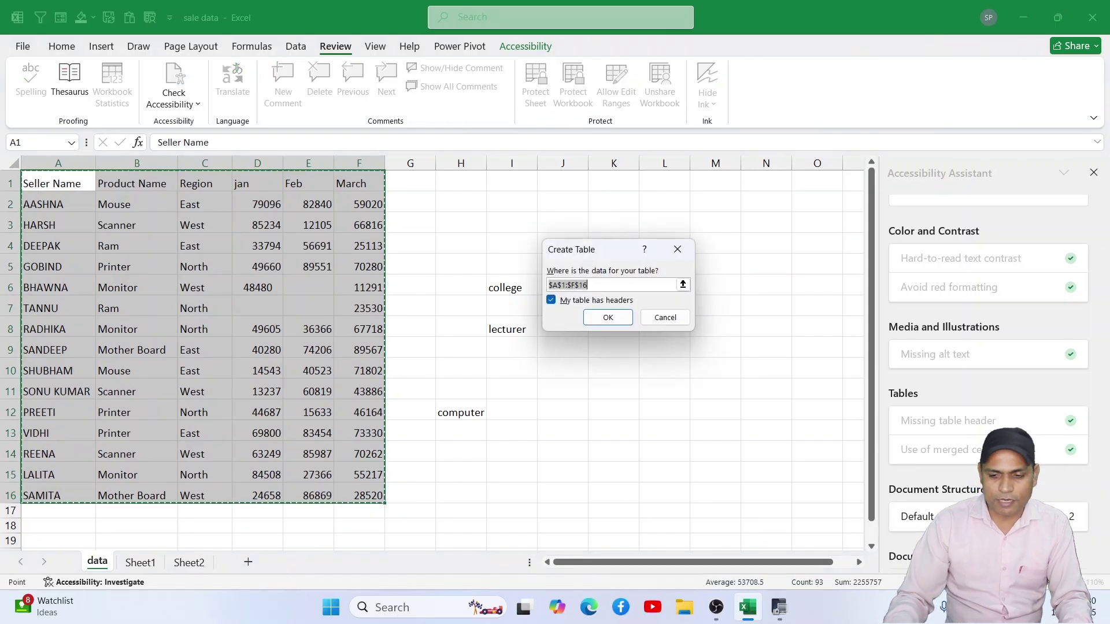
key(Return)
click(294, 328)
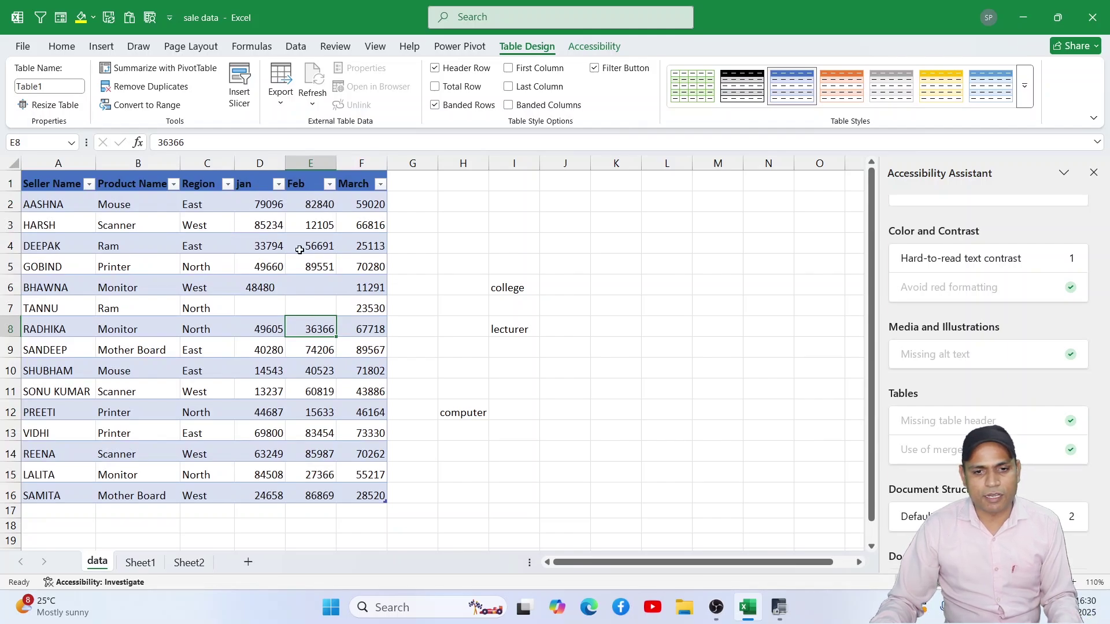
click(1024, 86)
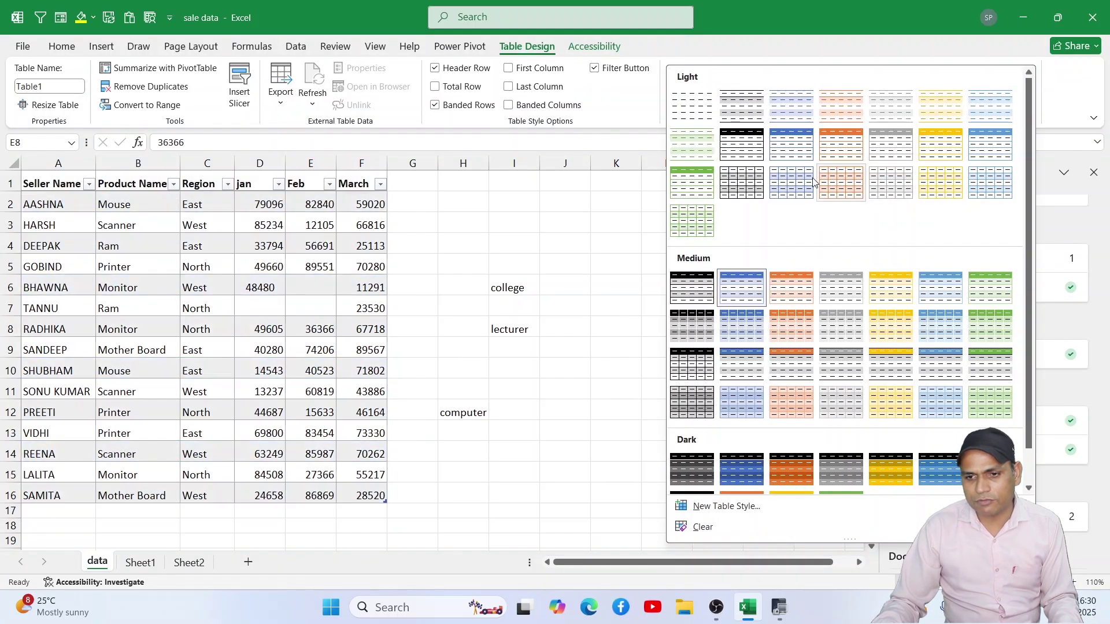
click(480, 226)
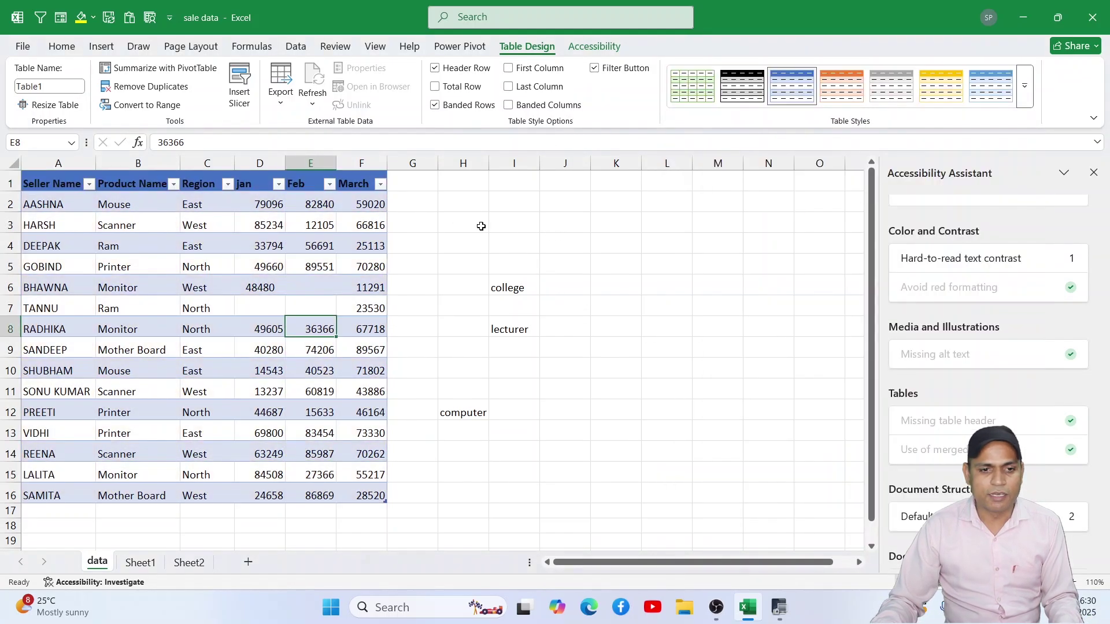
Step: Apply a Medium blue table style through Check Accessibility's Format as Table option
click(335, 46)
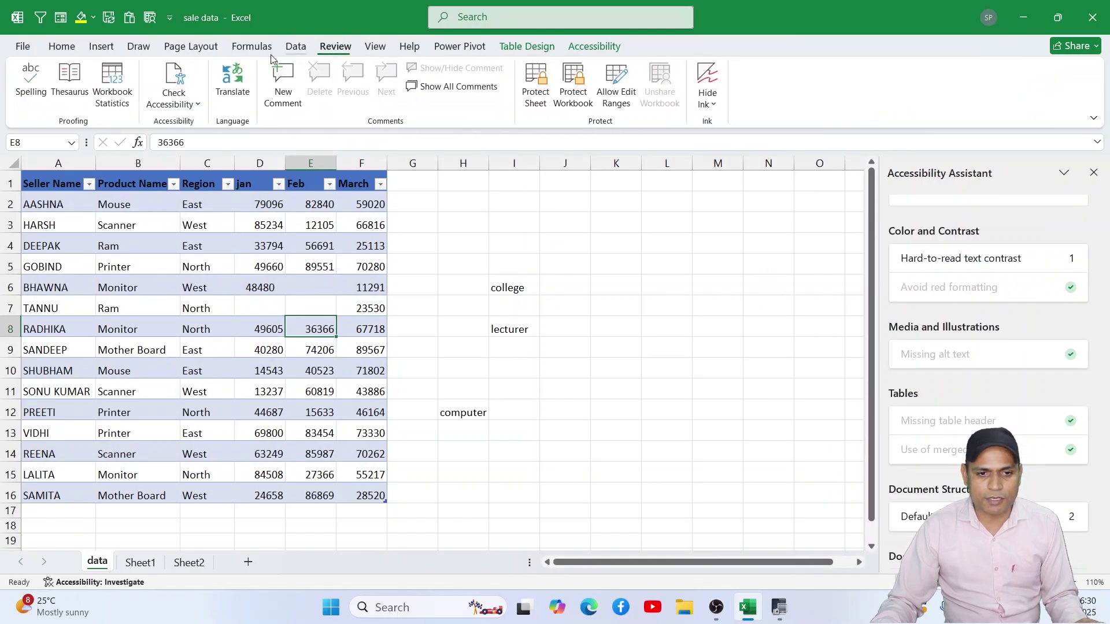
click(195, 106)
mouse_move(209, 173)
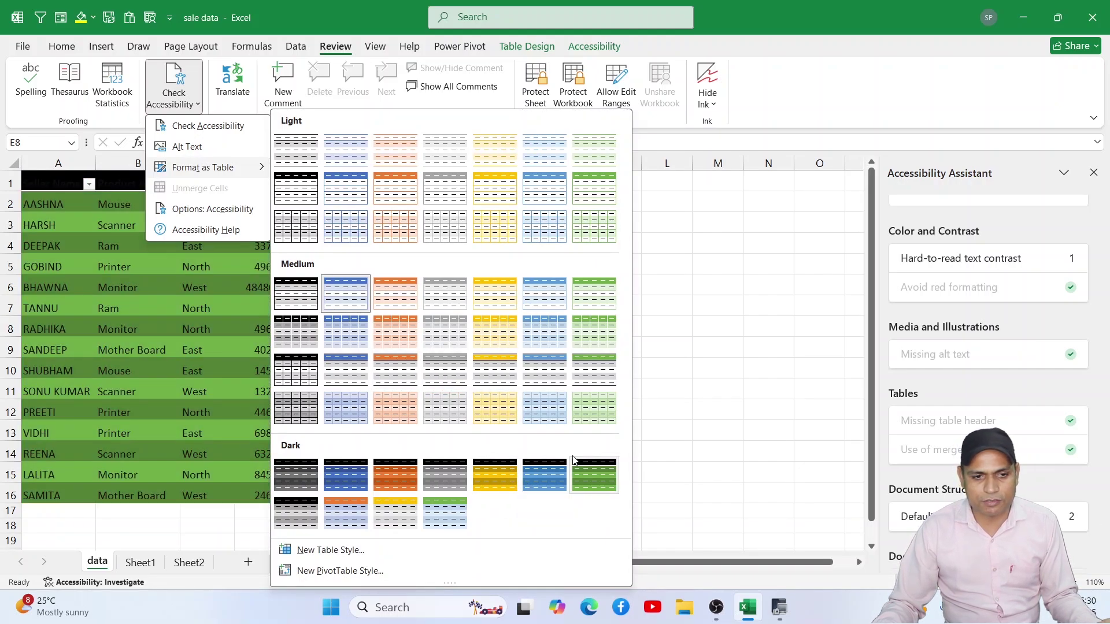
click(537, 367)
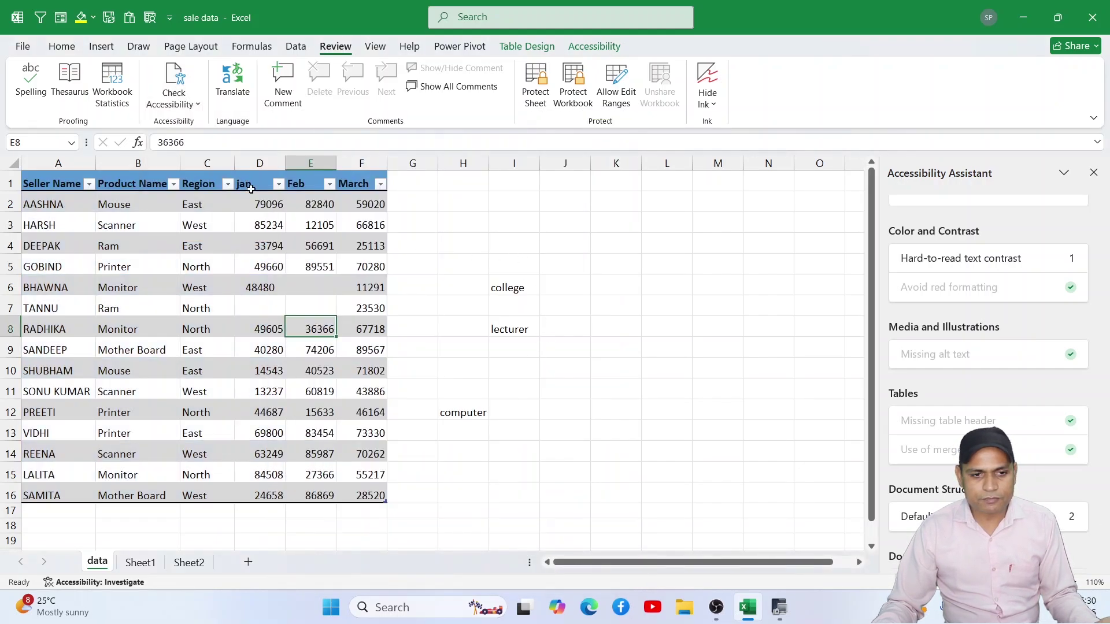
click(197, 103)
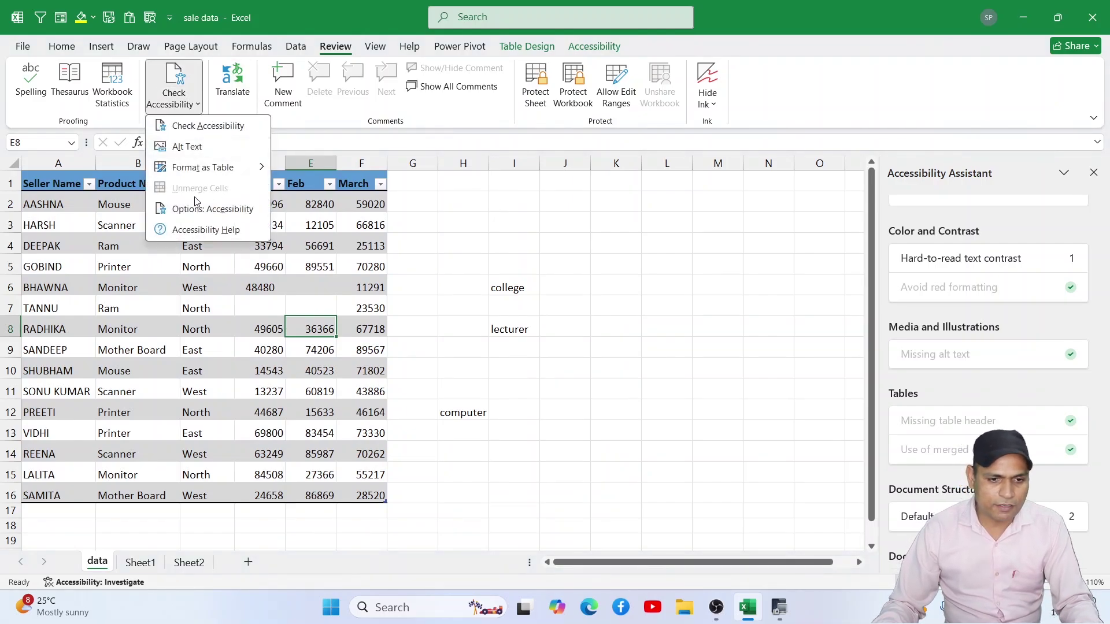
click(441, 287)
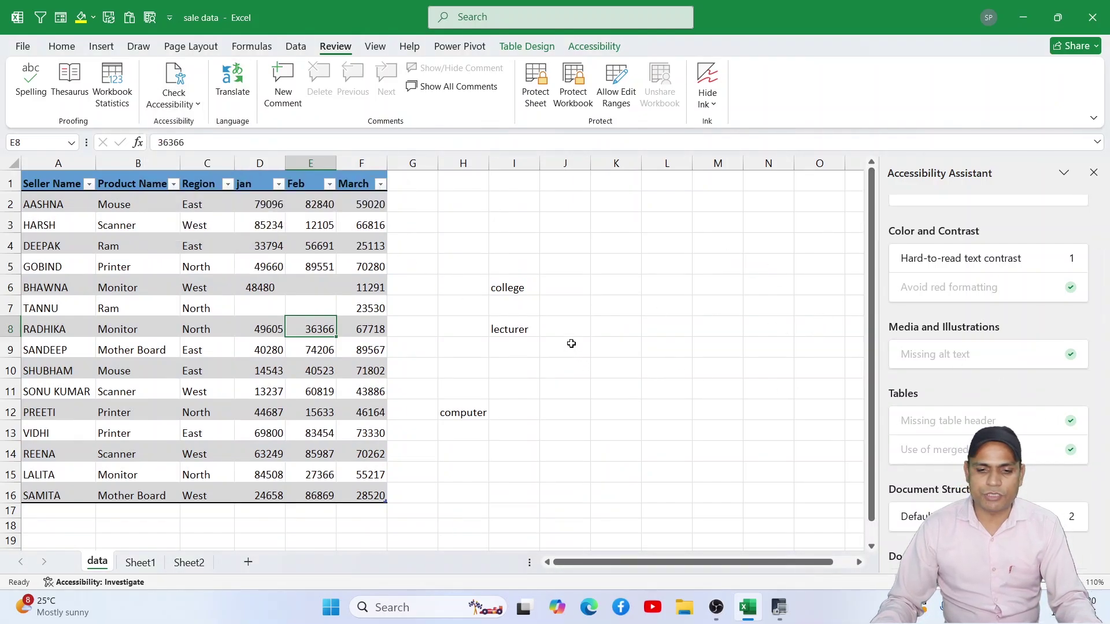
Step: Undo the table formatting on the sales data
scroll(322, 384, down, 1)
drag(271, 306, 316, 327)
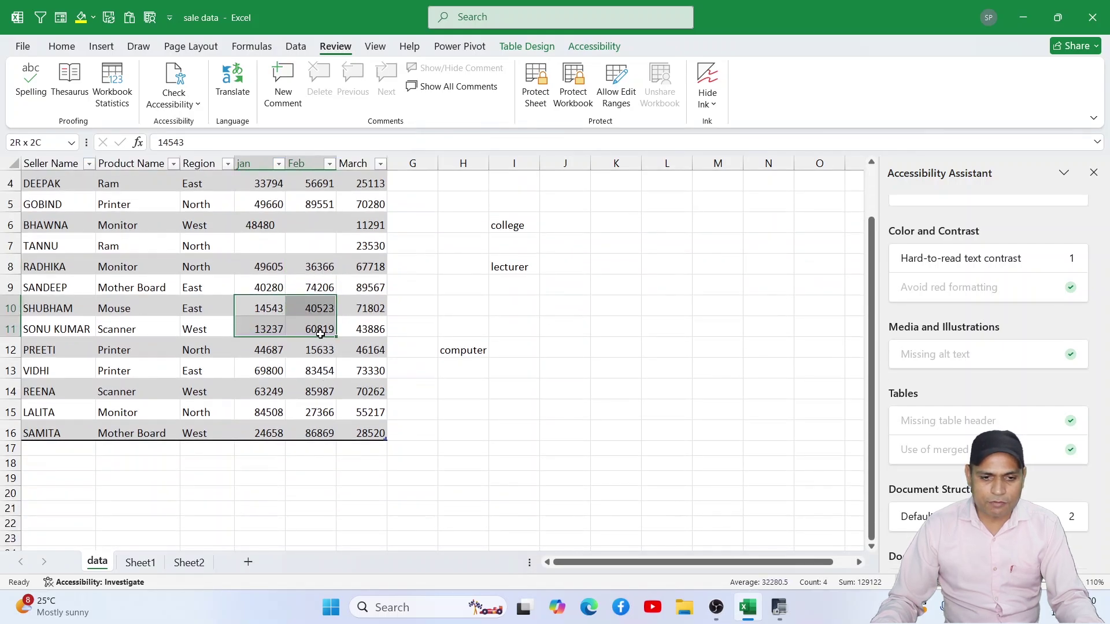
click(102, 46)
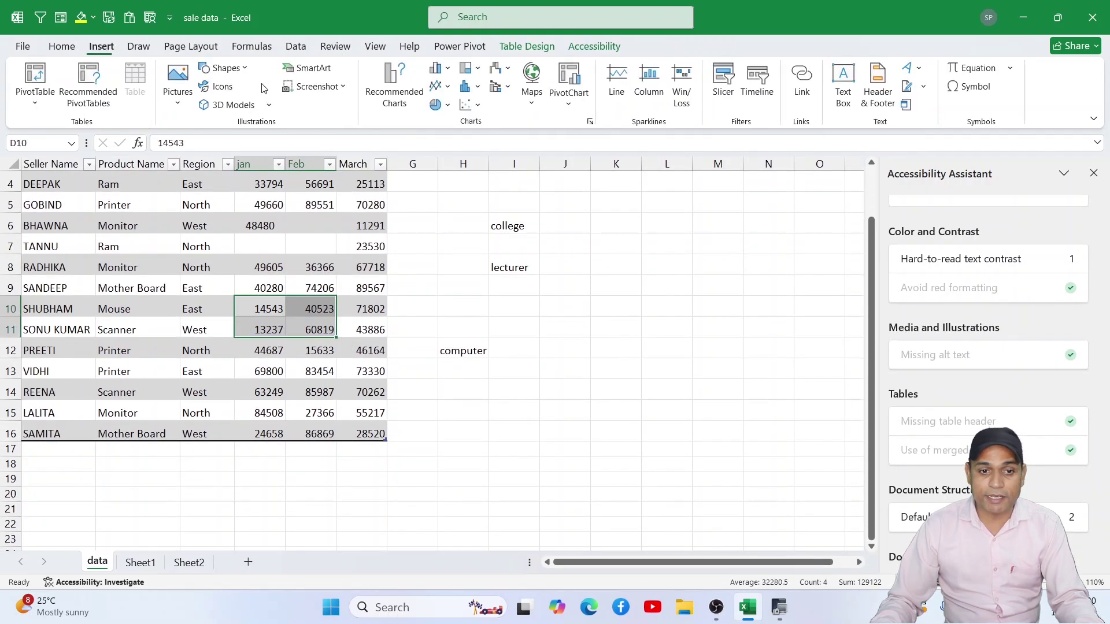
click(62, 47)
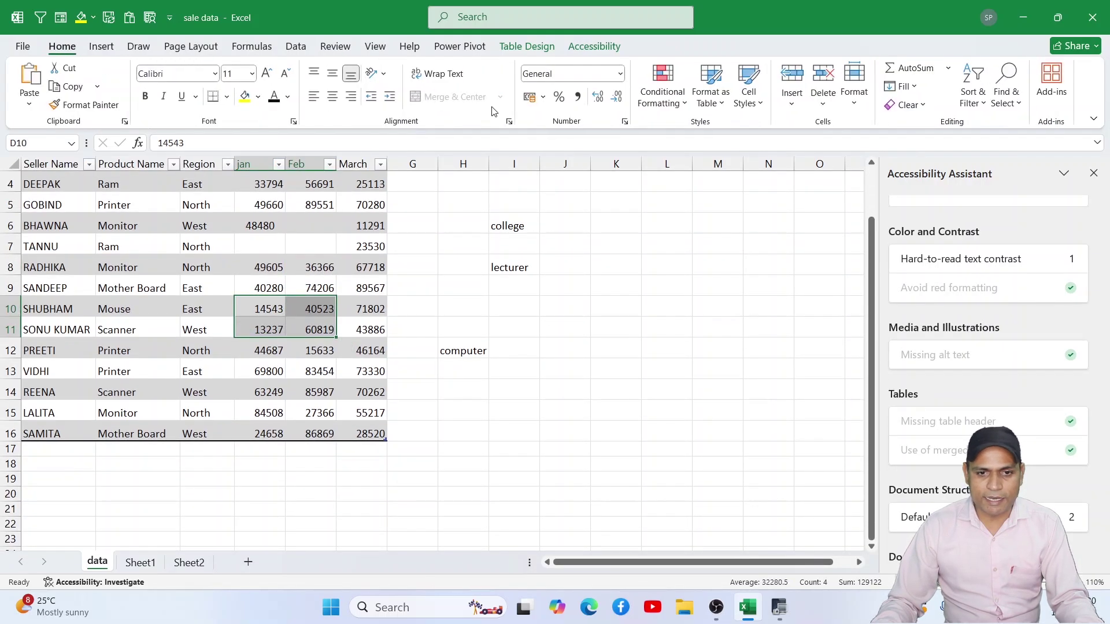
click(514, 287)
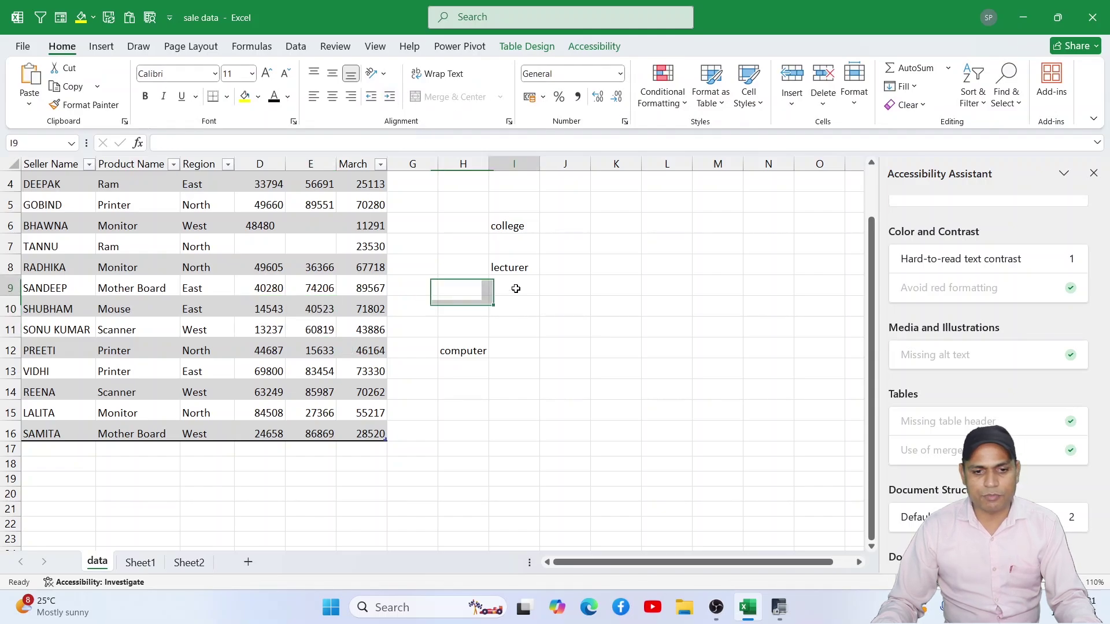
scroll(469, 287, up, 1)
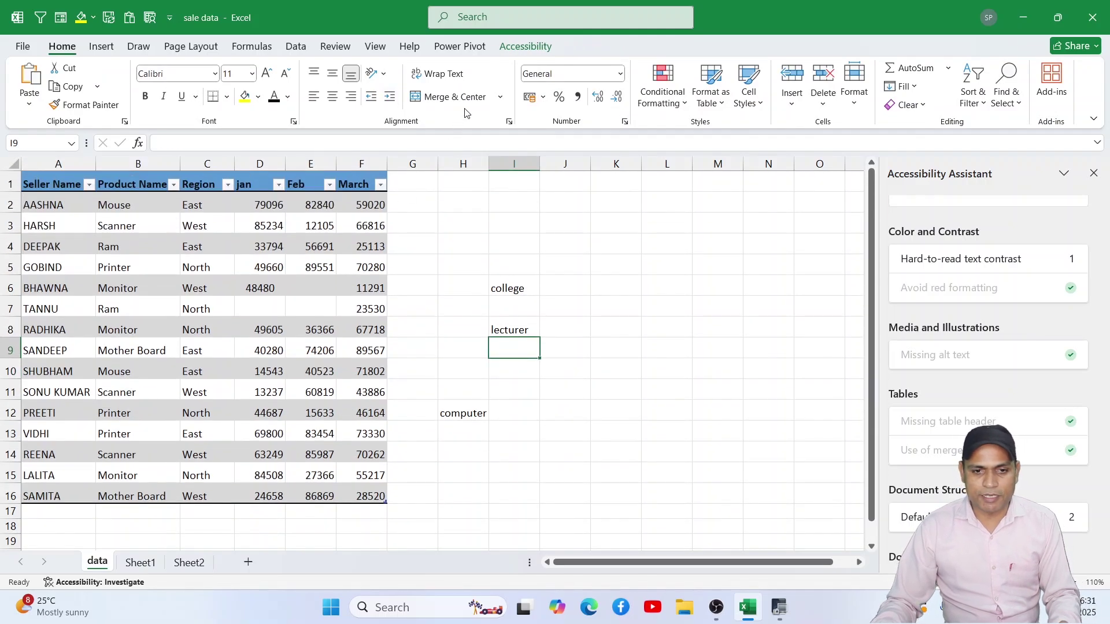
key(ctrl+z)
key(ctrl+z)
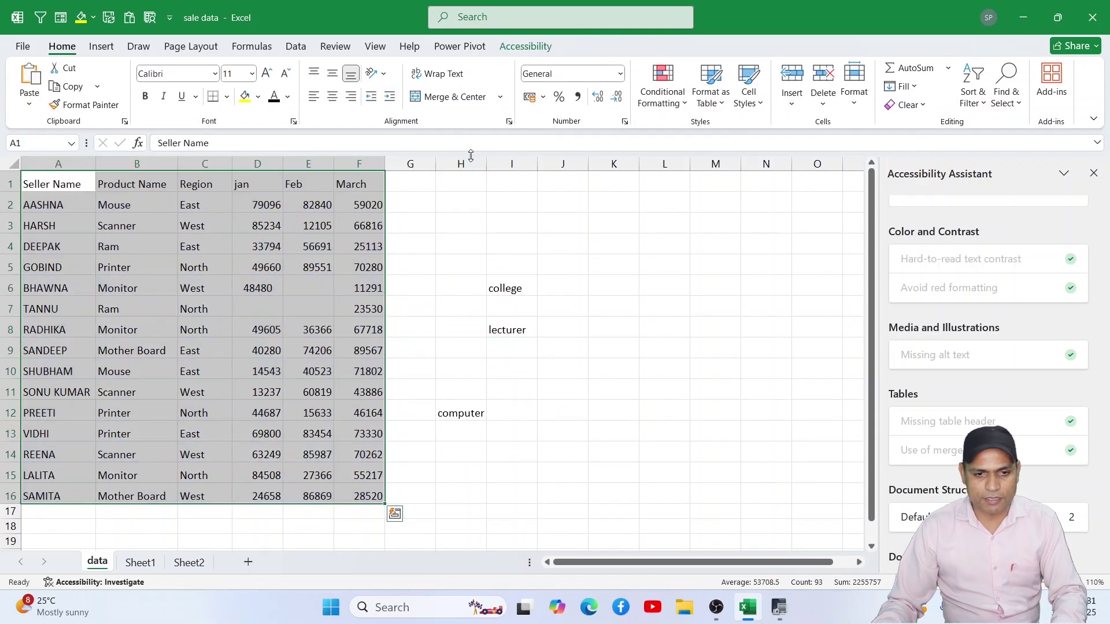
Step: Merge D9:E10 into one cell keeping only 40280
drag(263, 346, 303, 370)
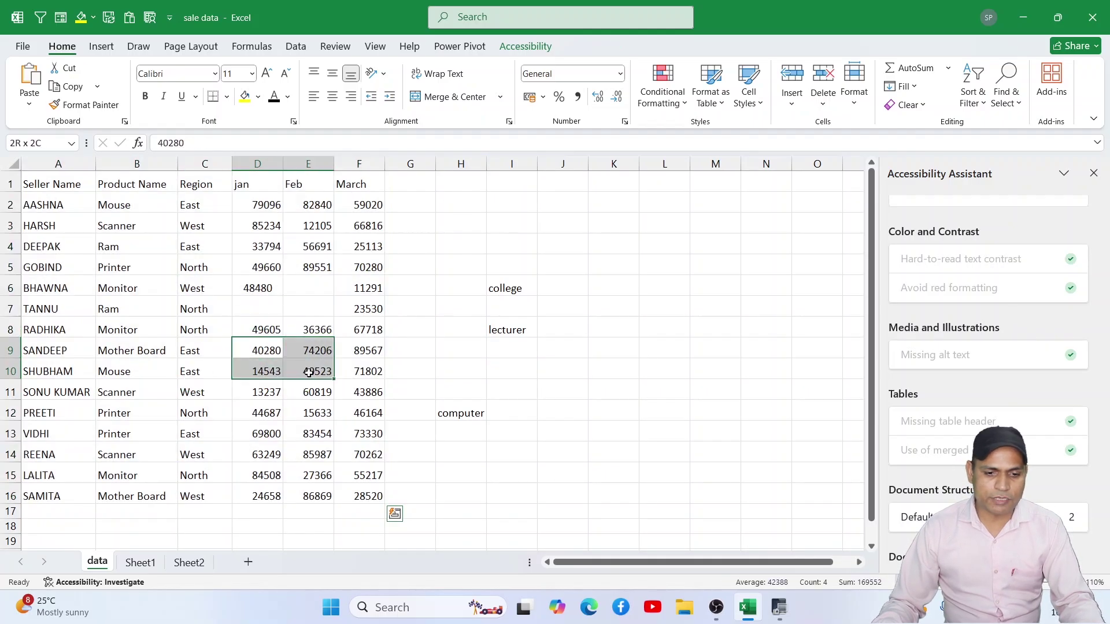
click(442, 97)
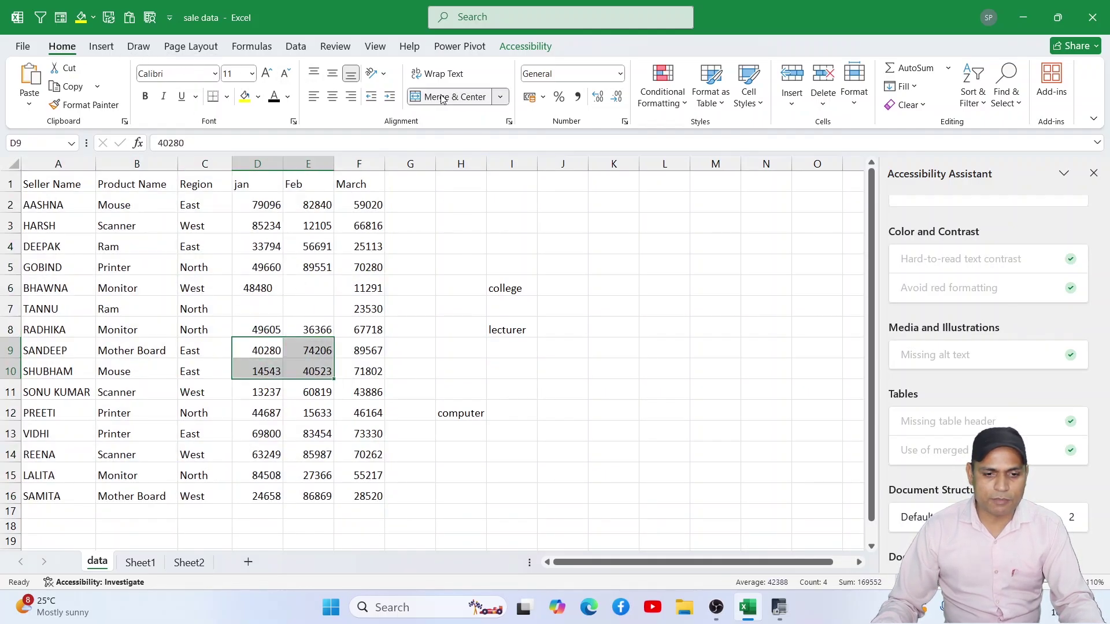
click(532, 342)
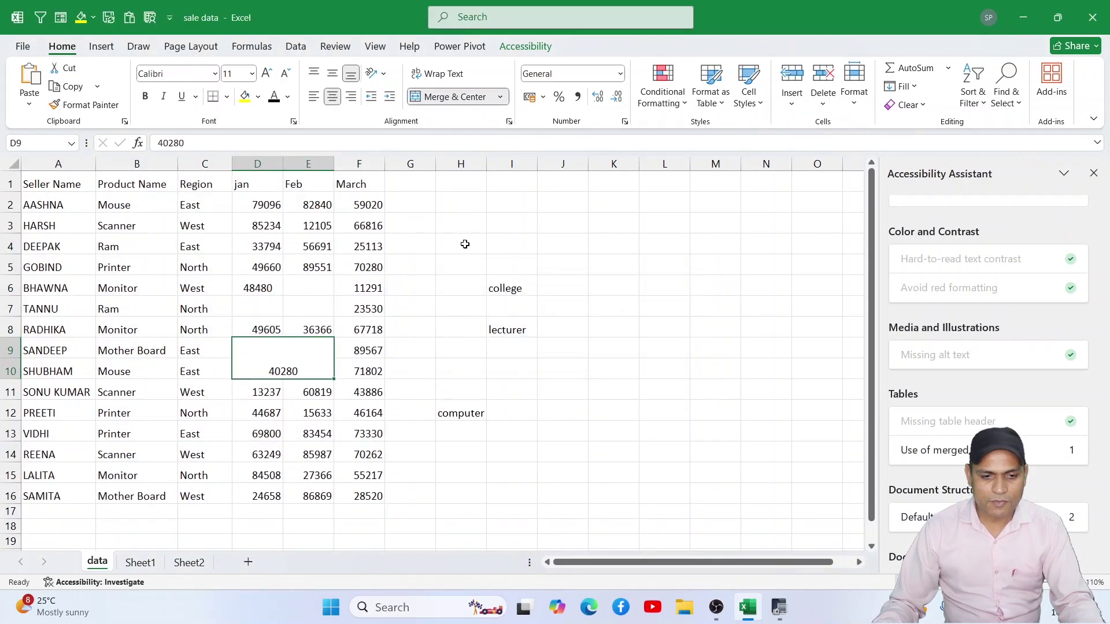
click(465, 244)
click(291, 364)
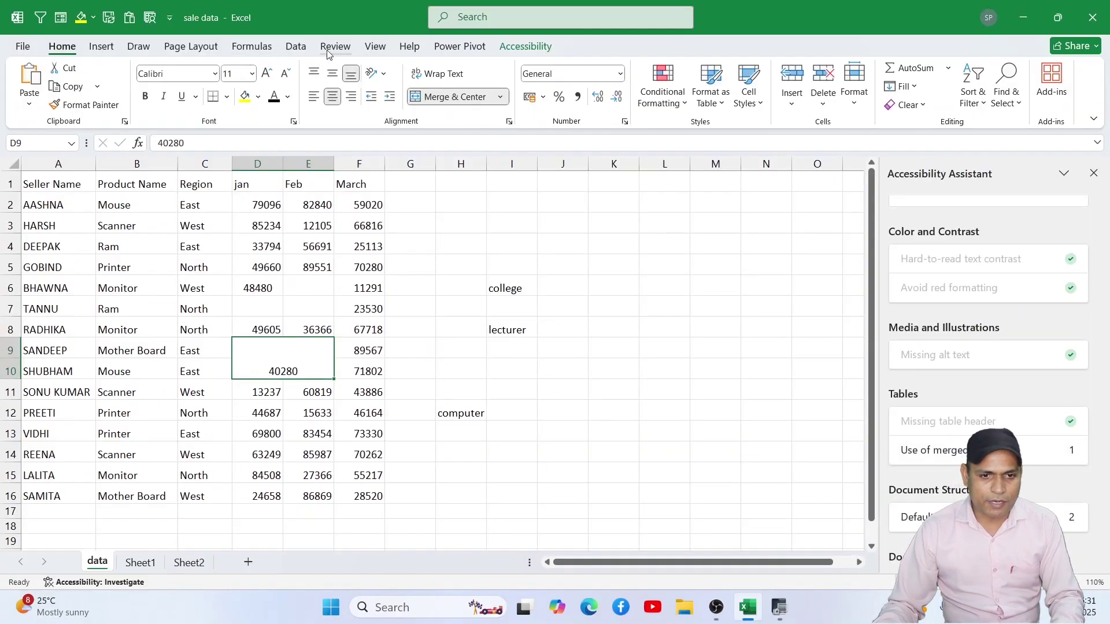
Step: Unmerge D9:E10 with Check Accessibility's Unmerge Cells, leaving 40280 in D9
click(330, 48)
click(193, 105)
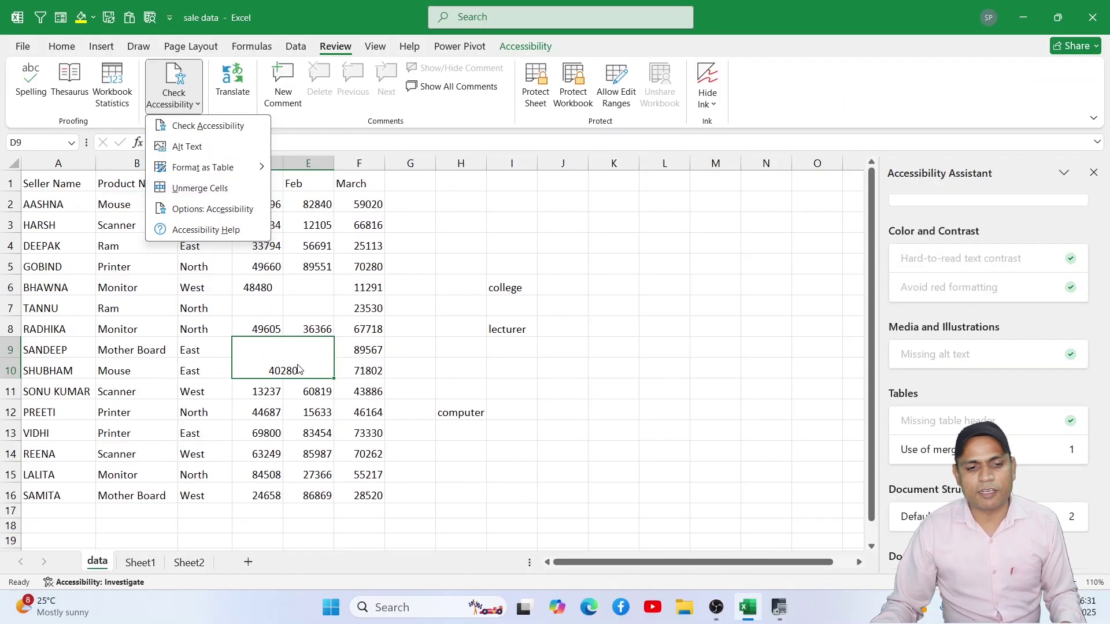
click(197, 188)
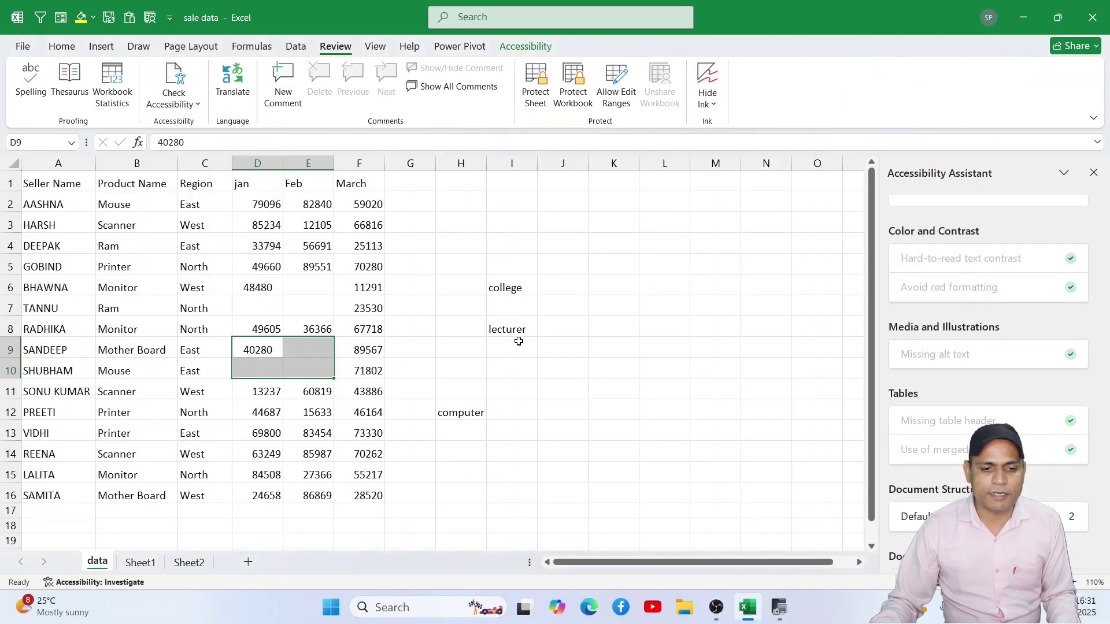
click(271, 350)
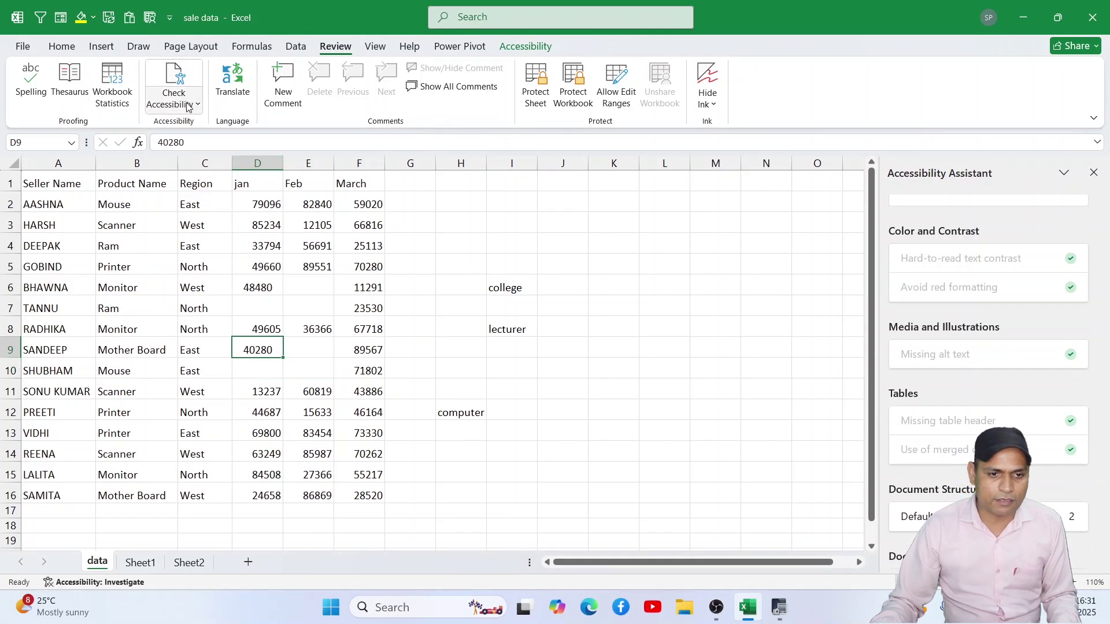
click(188, 102)
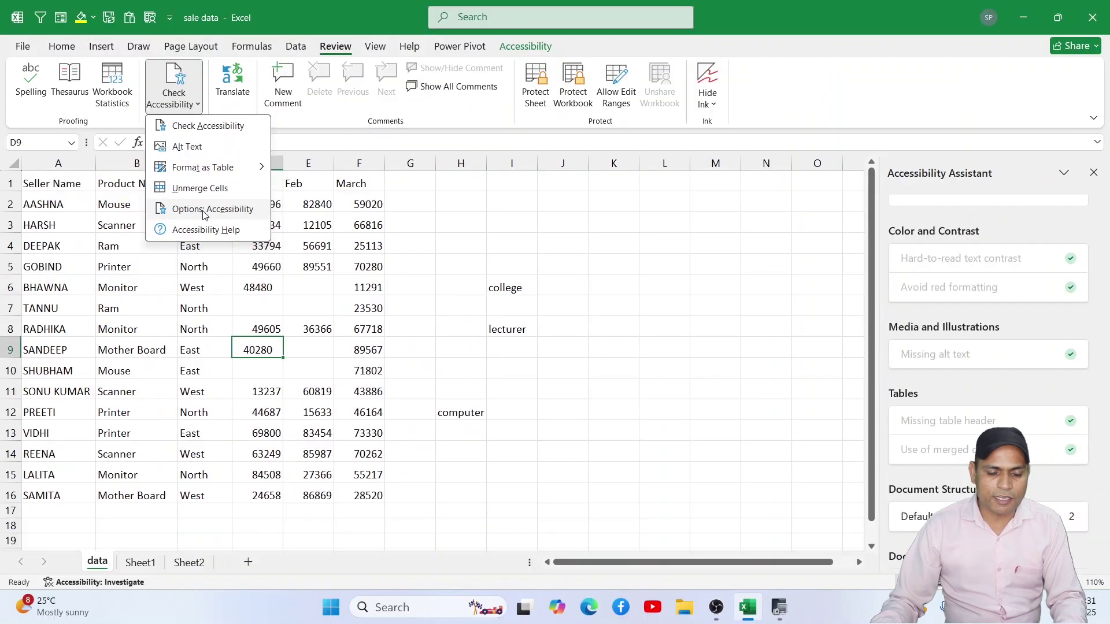
click(204, 210)
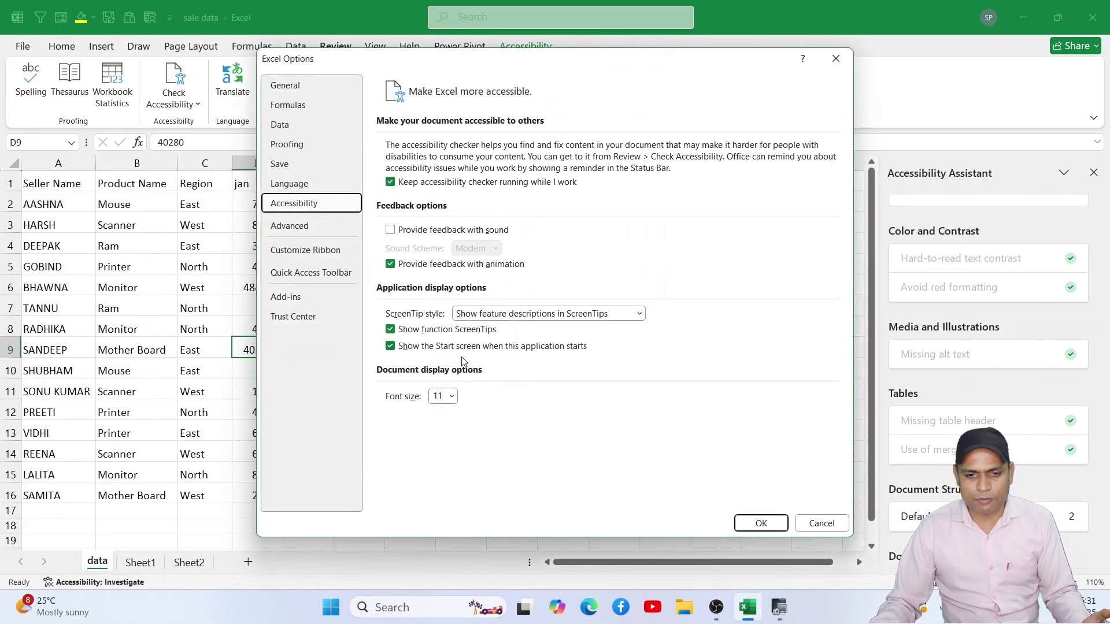
click(821, 523)
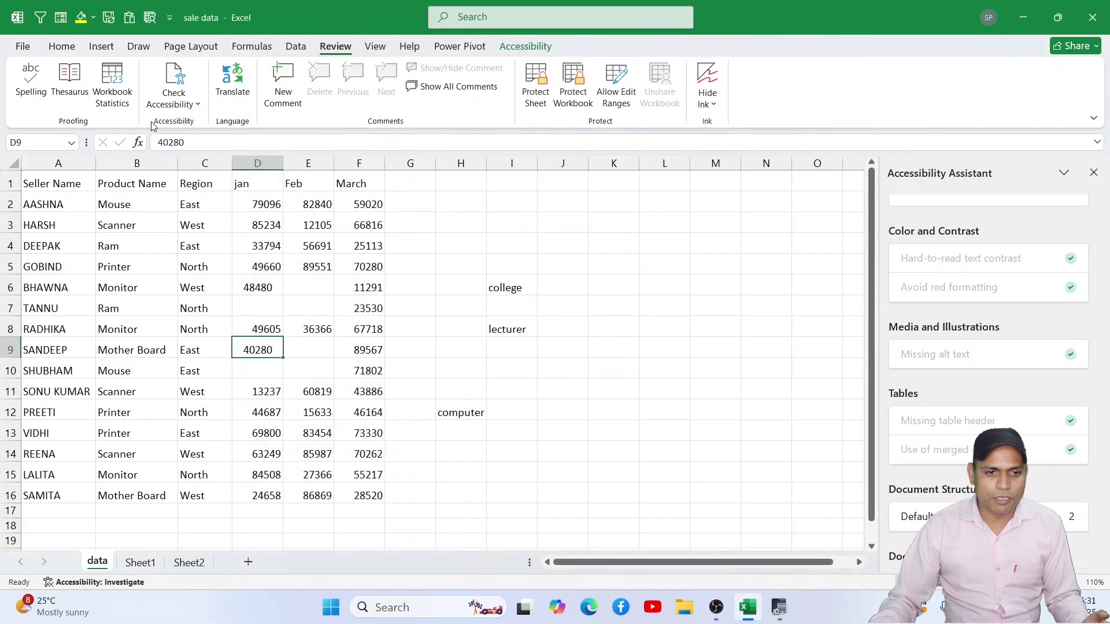
click(192, 105)
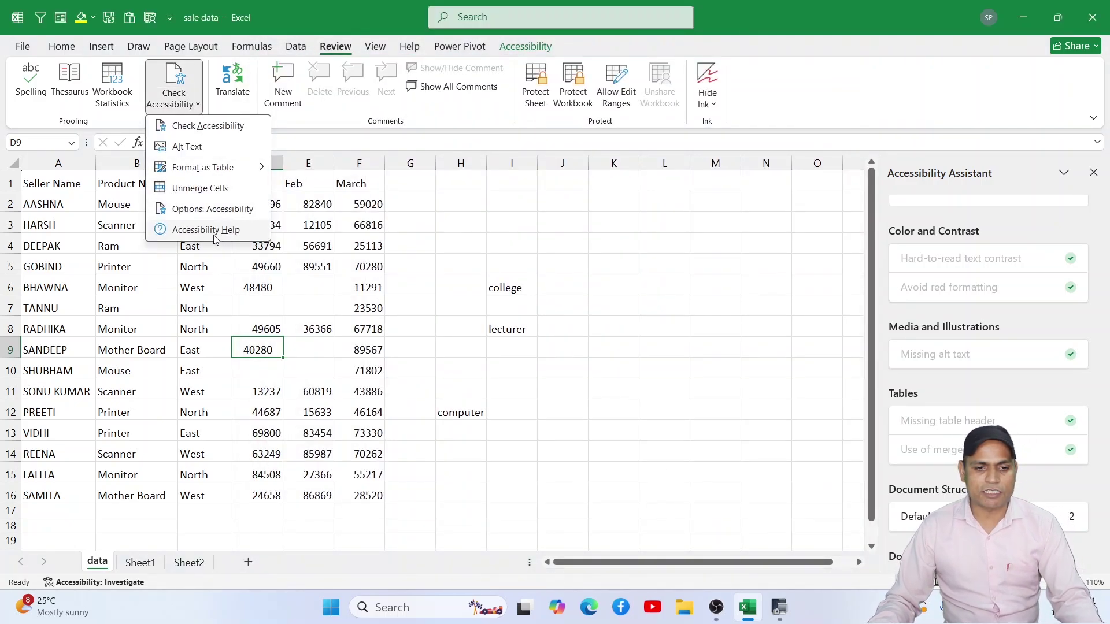
Step: Open Accessibility Help from Check Accessibility and dismiss Edge's extension notice
click(186, 234)
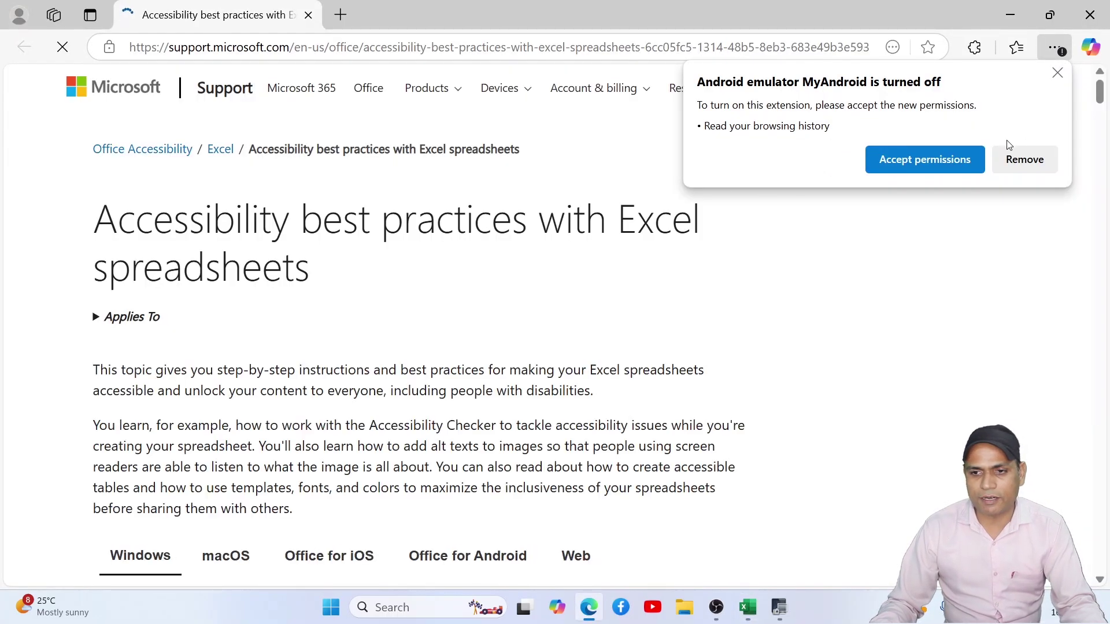
click(1057, 73)
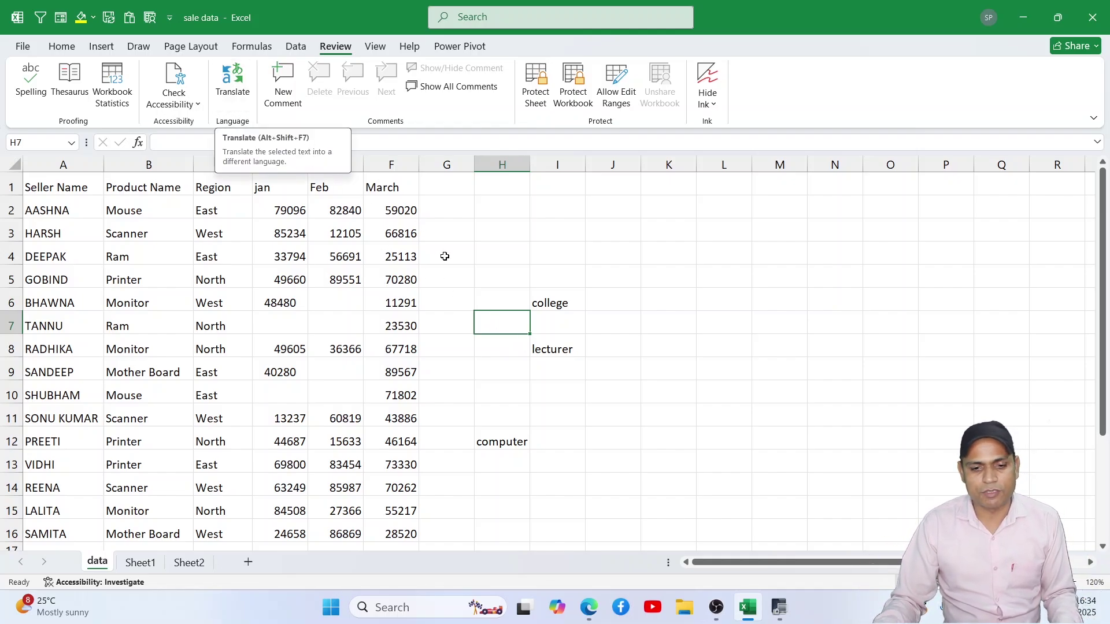
Step: Translate the welcome sentence in F25, trying German before settling on Hindi
scroll(563, 408, down, 2)
scroll(562, 408, down, 2)
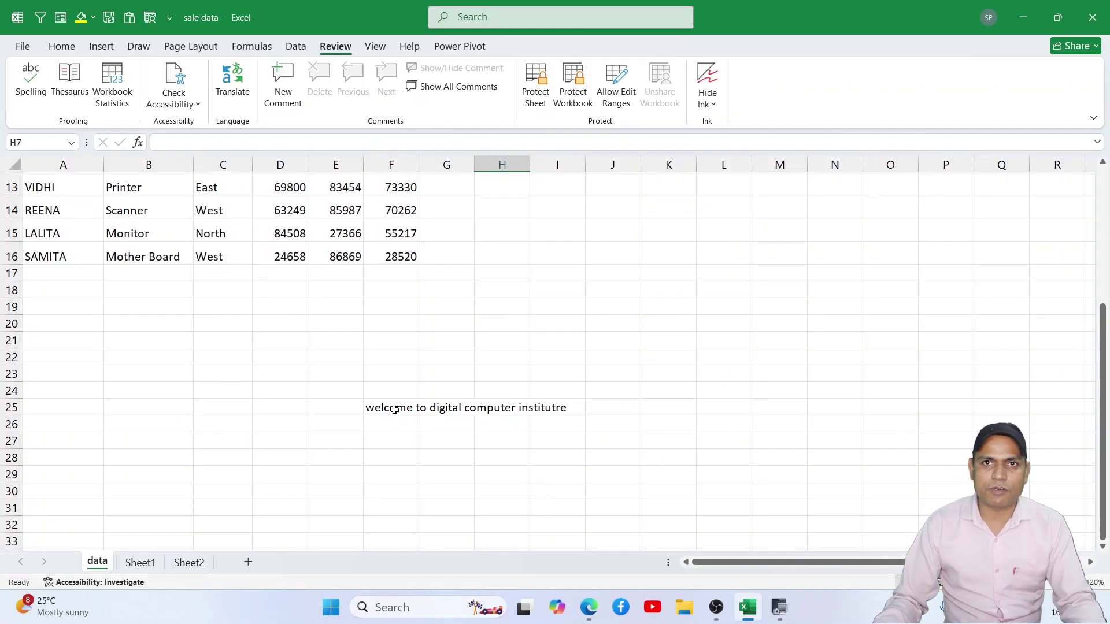
click(394, 410)
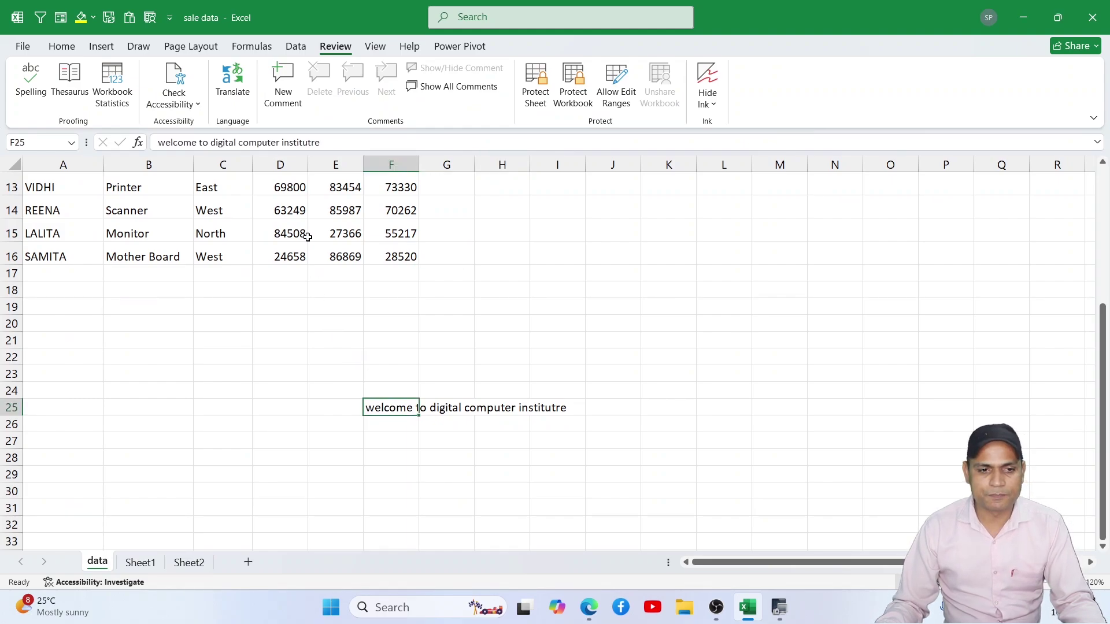
click(225, 85)
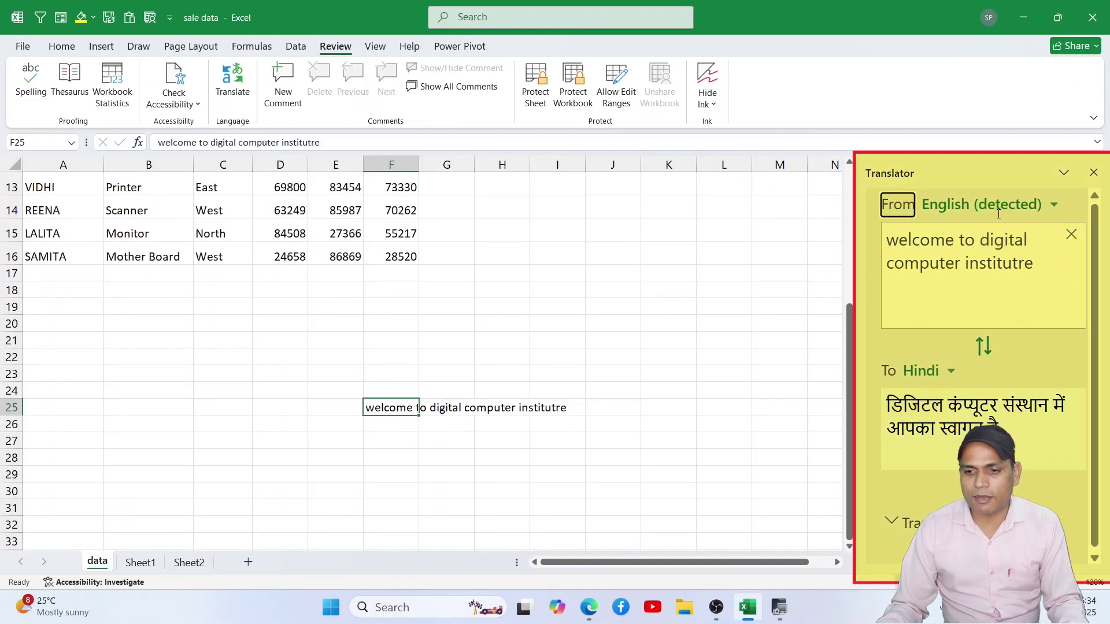
click(955, 380)
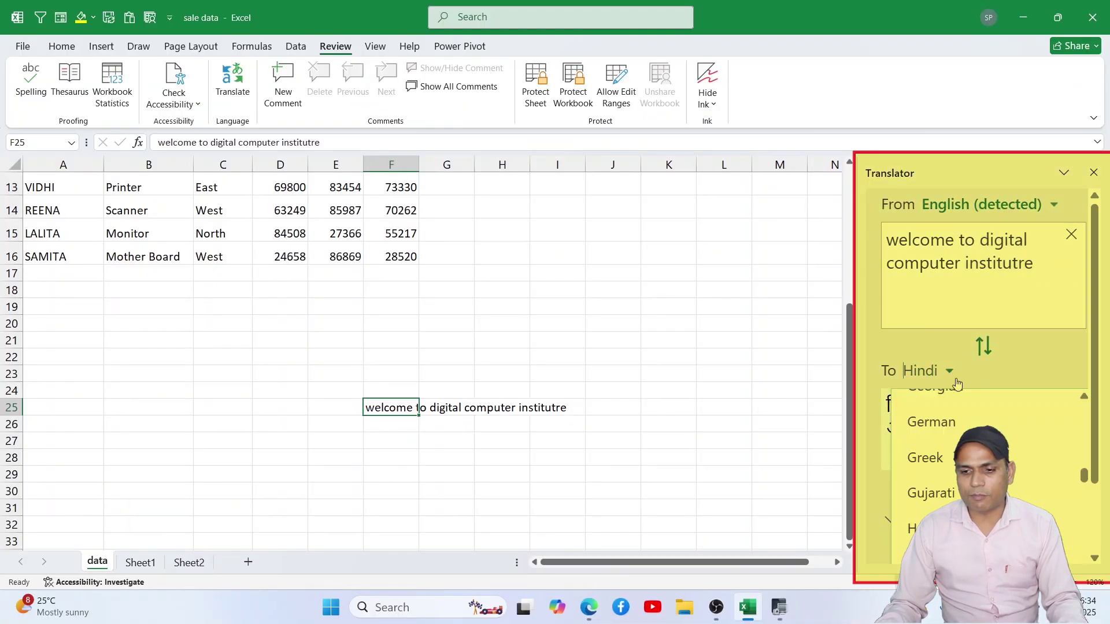
click(931, 422)
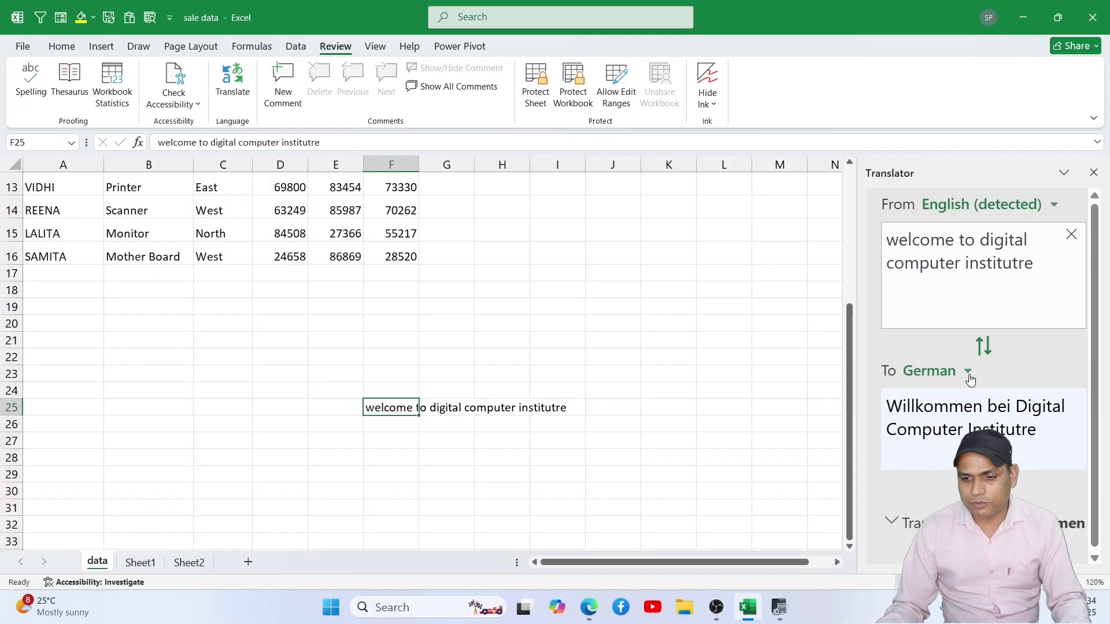
click(967, 371)
scroll(982, 463, down, 3)
scroll(982, 462, down, 4)
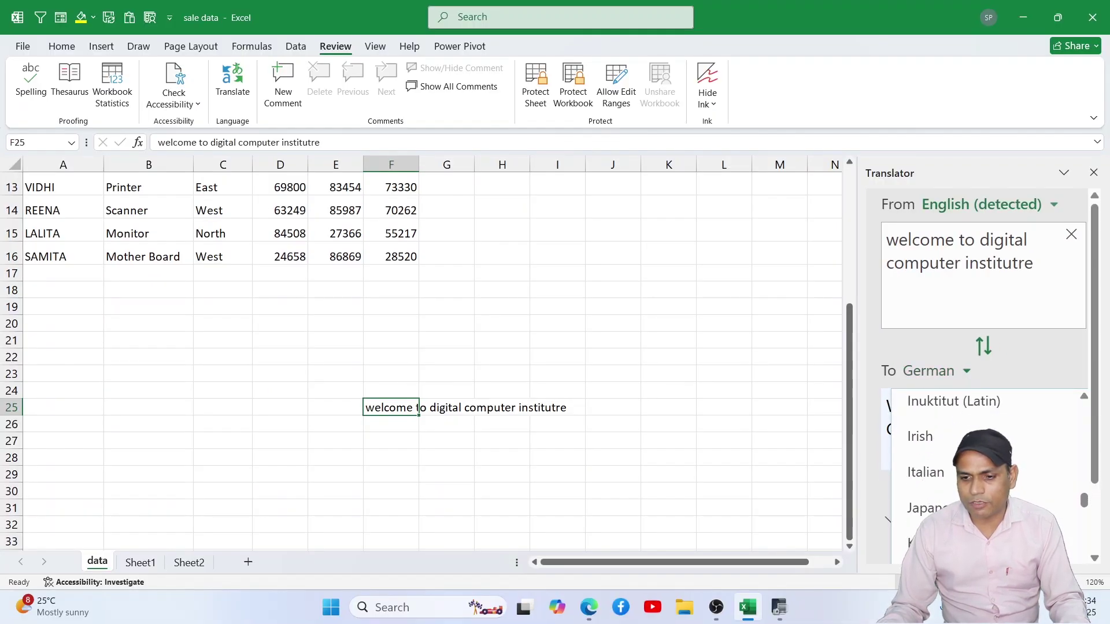
scroll(983, 462, up, 2)
scroll(982, 462, up, 4)
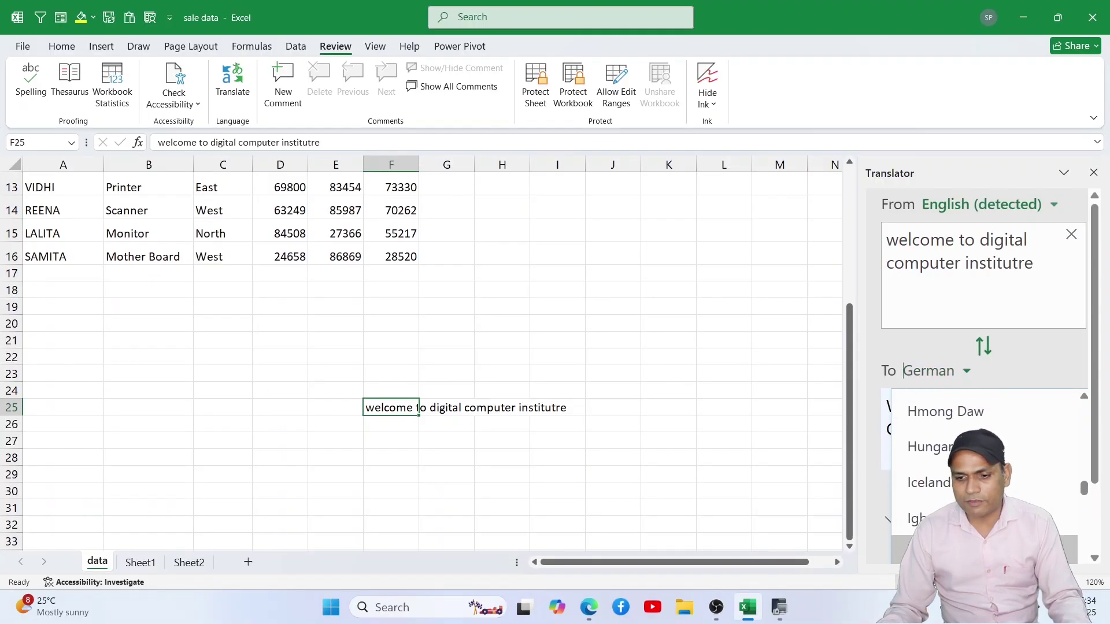
click(948, 547)
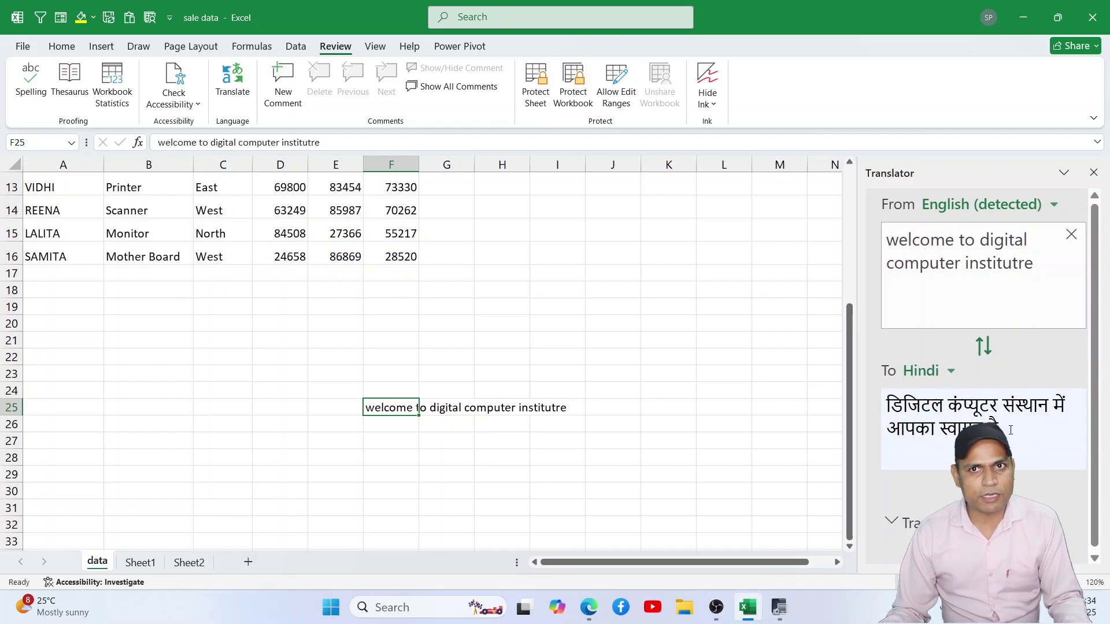
Step: Copy the Hindi translation into F27 and close the Translator pane
drag(995, 427, 940, 409)
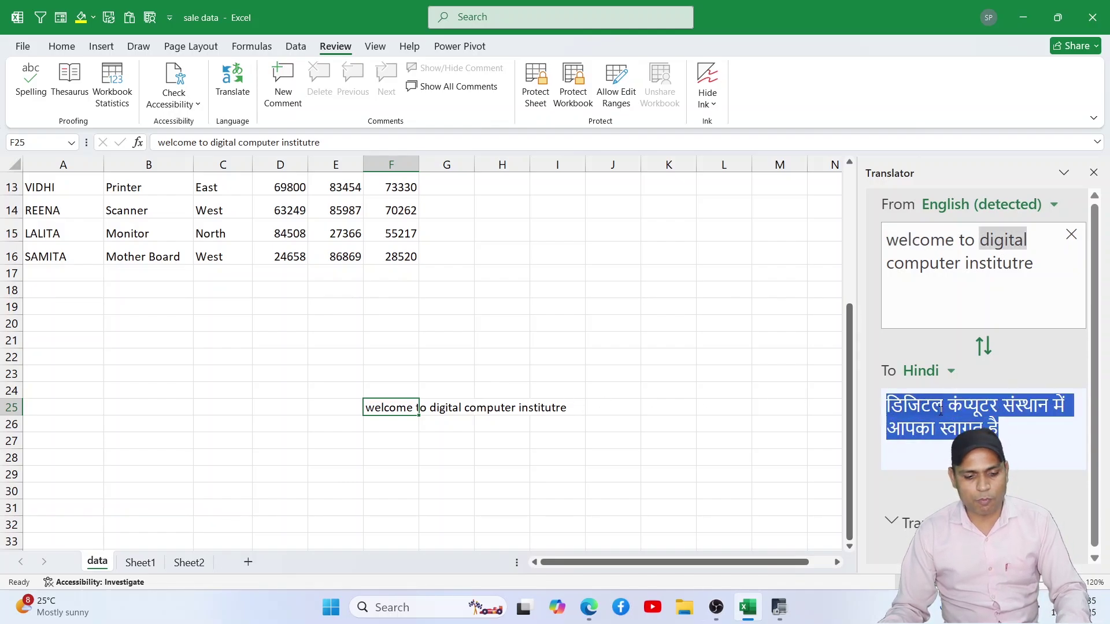
key(ctrl+c)
click(389, 444)
key(ctrl+v)
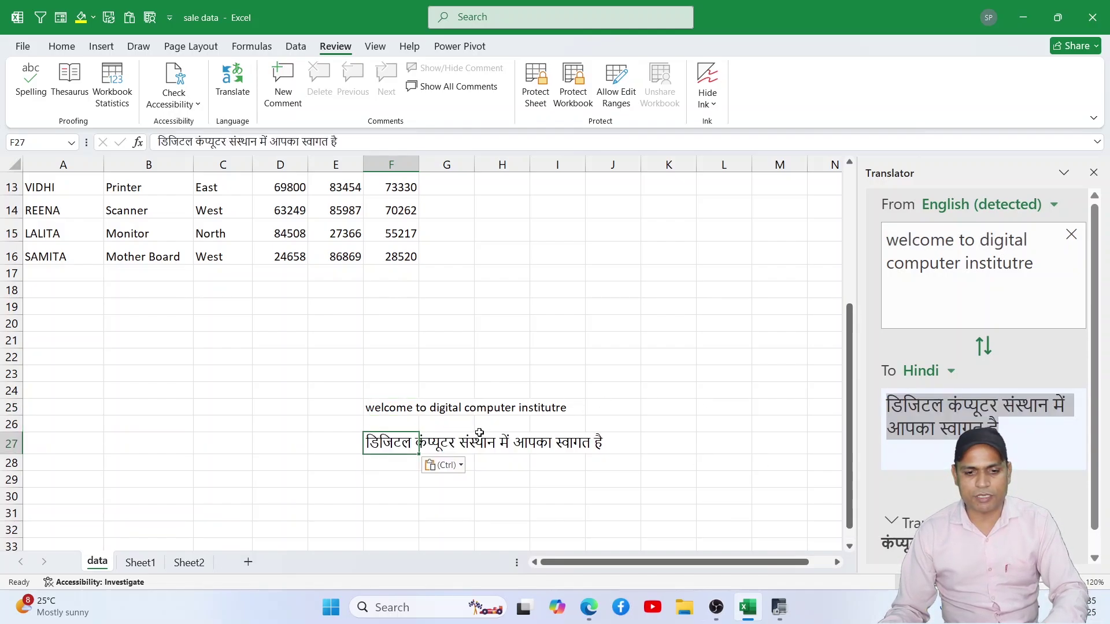
click(672, 403)
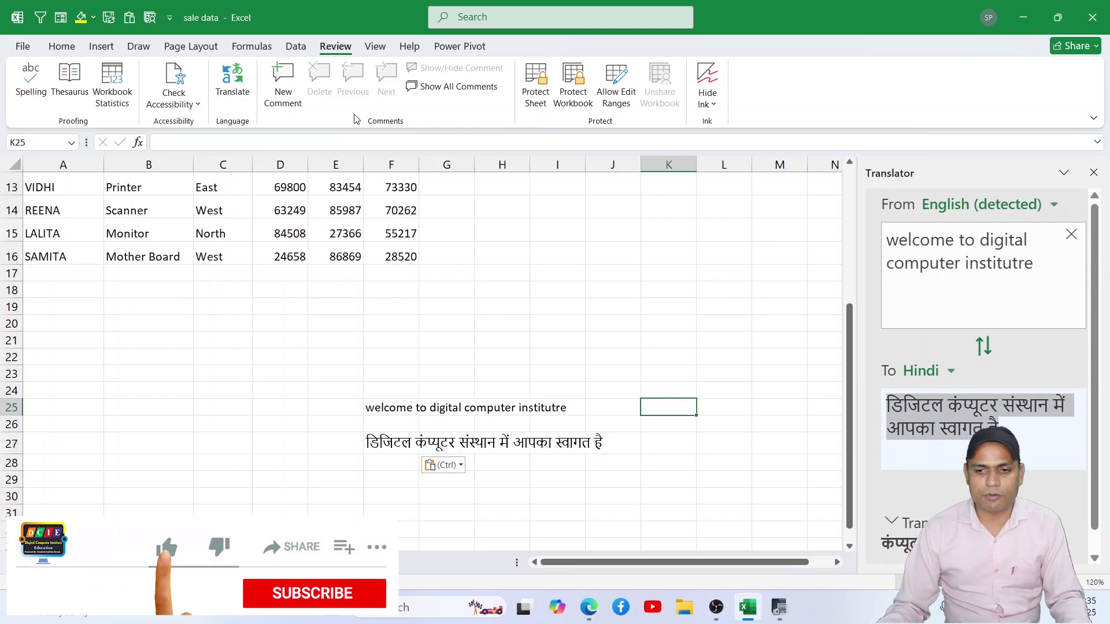
click(1093, 172)
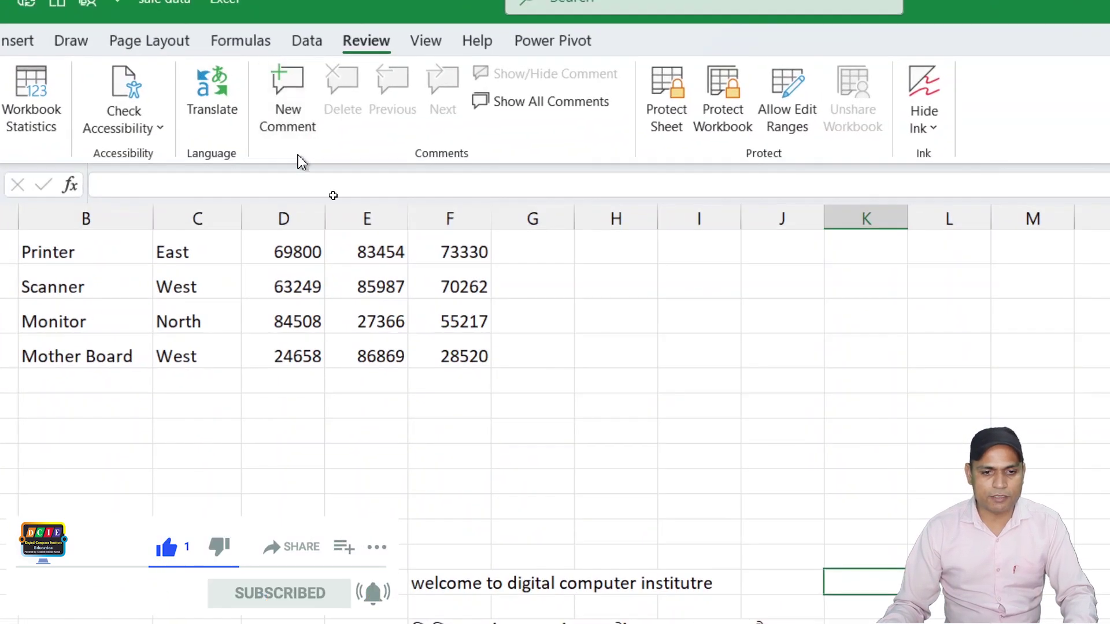
scroll(378, 295, up, 4)
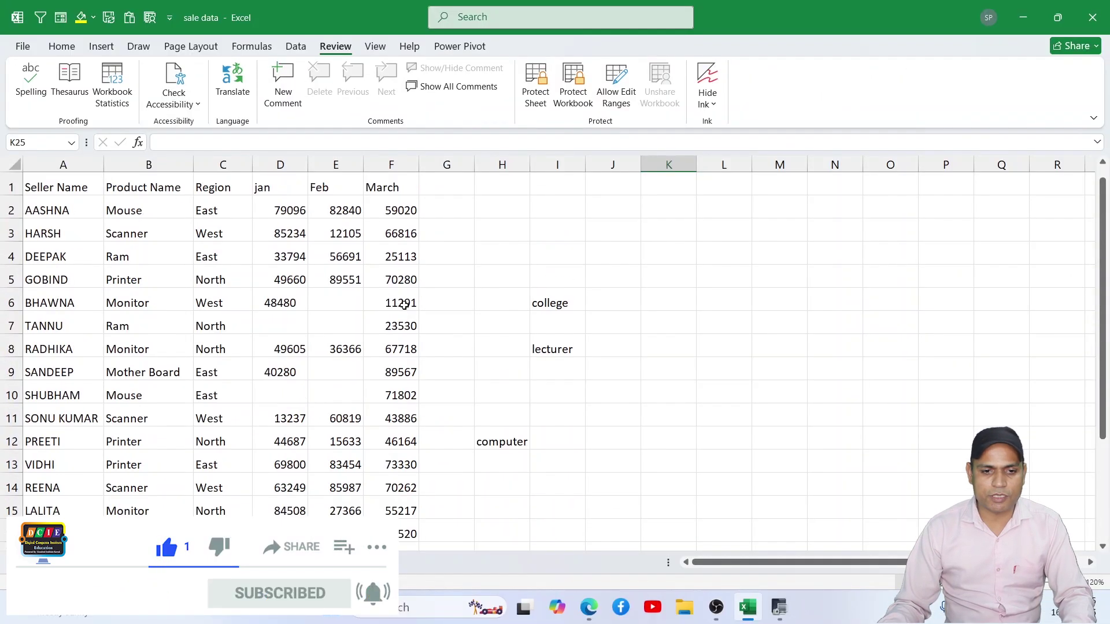
Step: Add new comments to cells D3 and E12
click(295, 234)
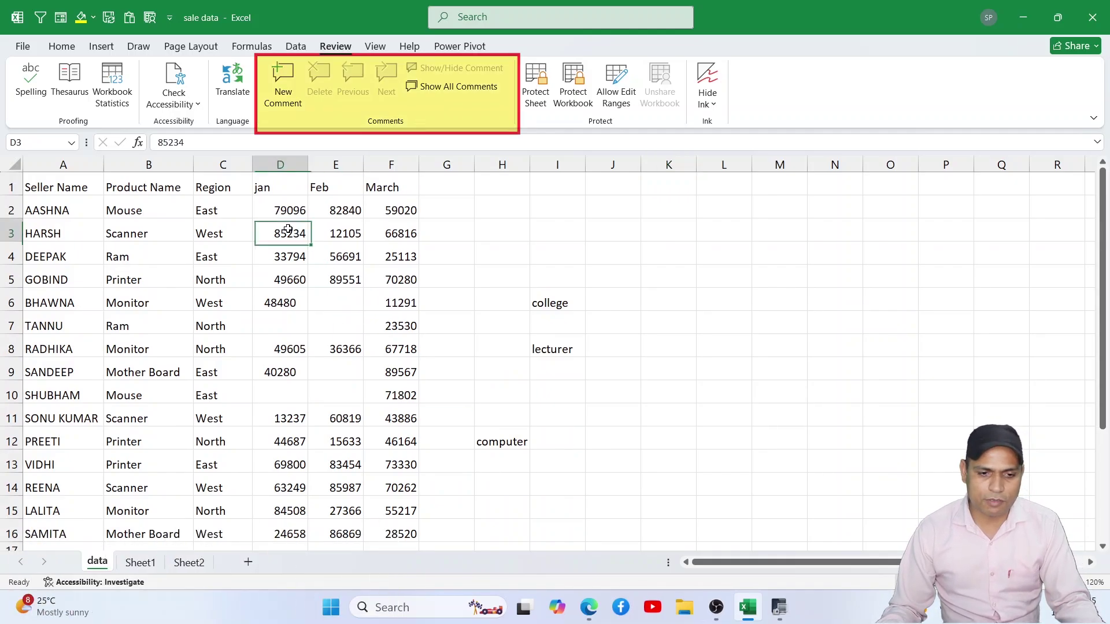
click(284, 86)
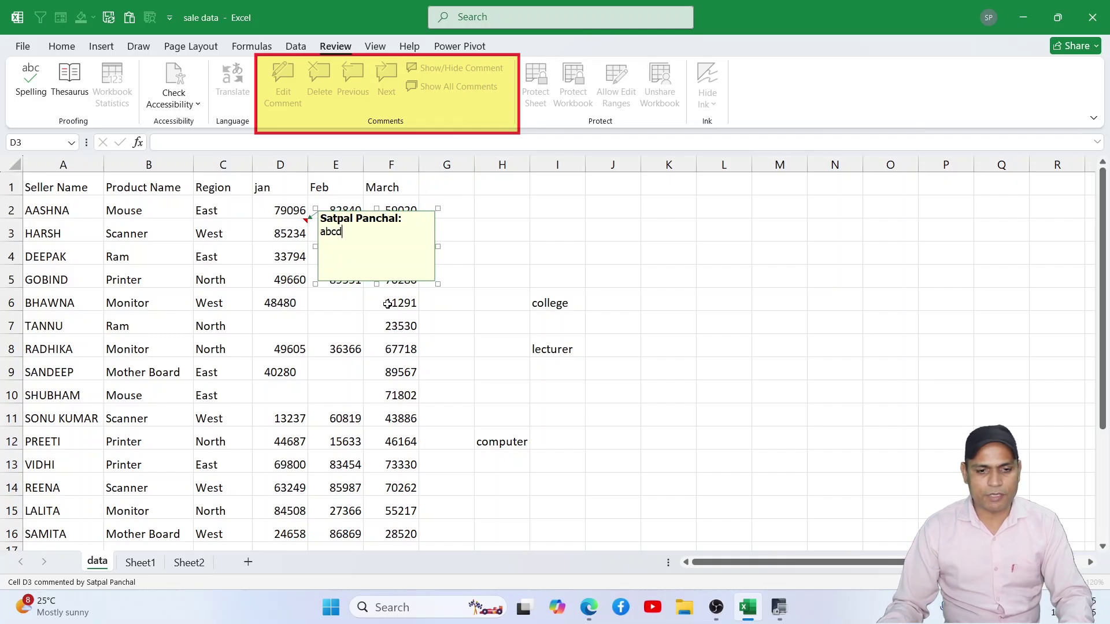
click(316, 431)
click(283, 81)
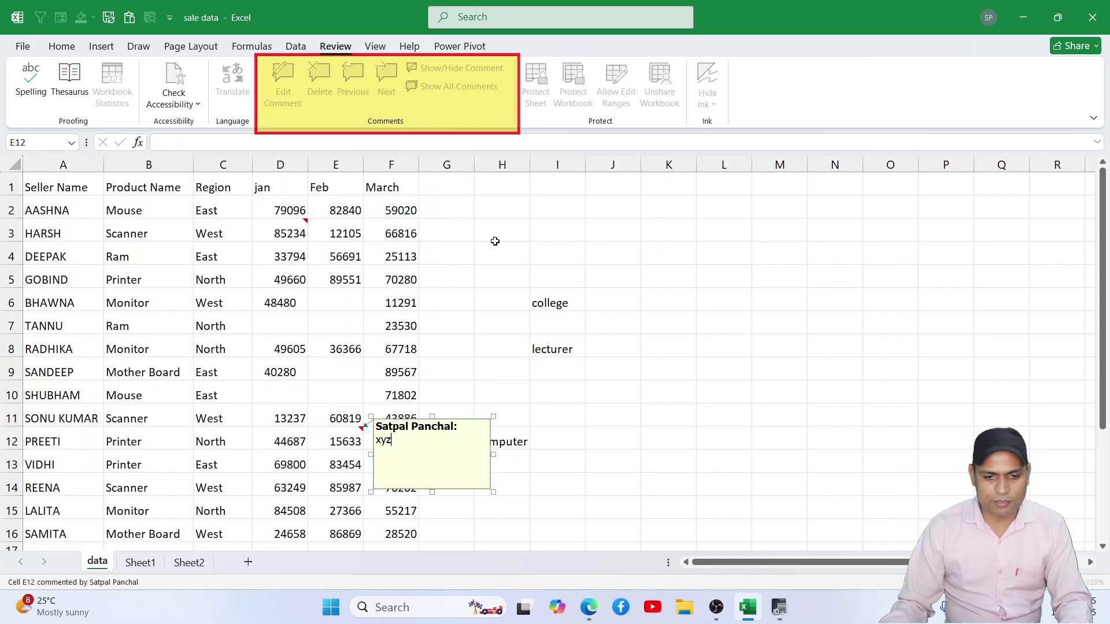
Step: Comment B8 with 'dasdasd' and C14 with 'asdasdasd'
click(164, 349)
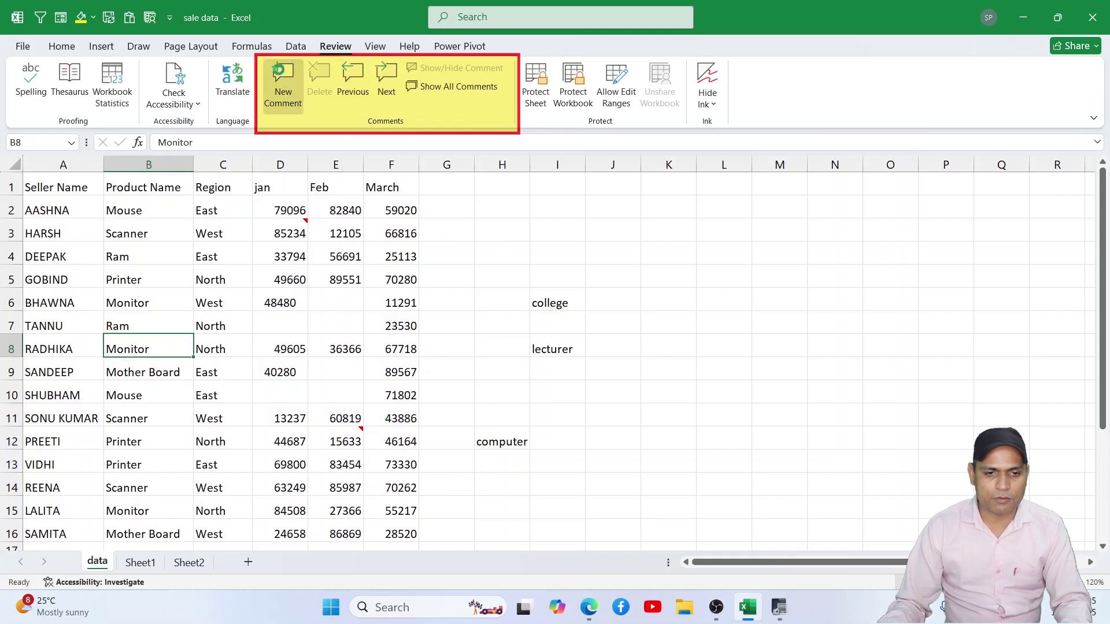
click(283, 80)
text(dasdasd)
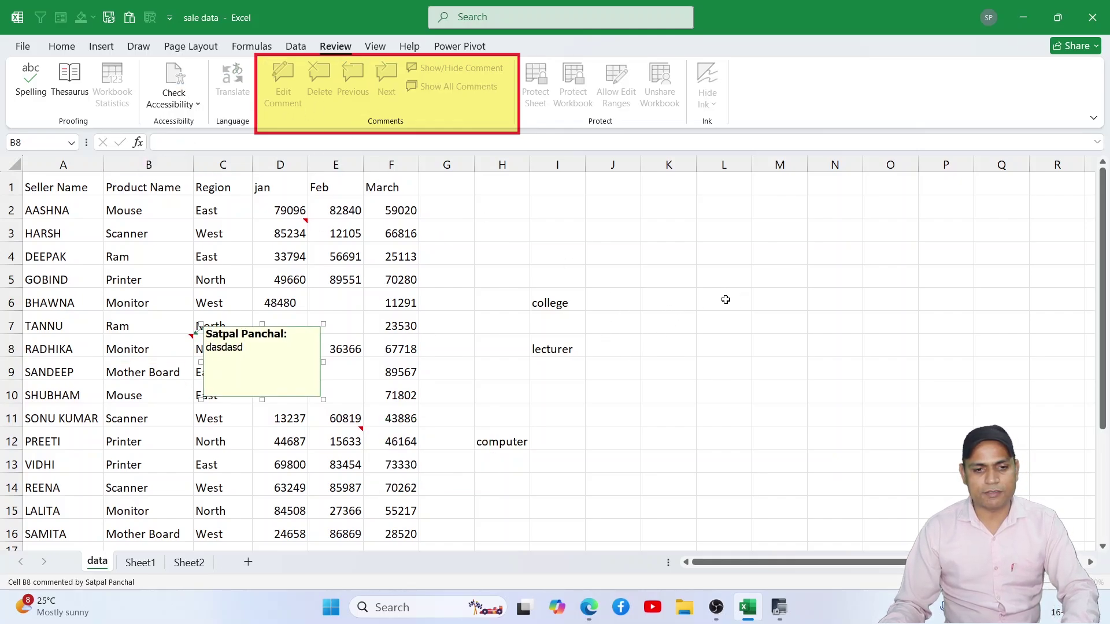
click(725, 300)
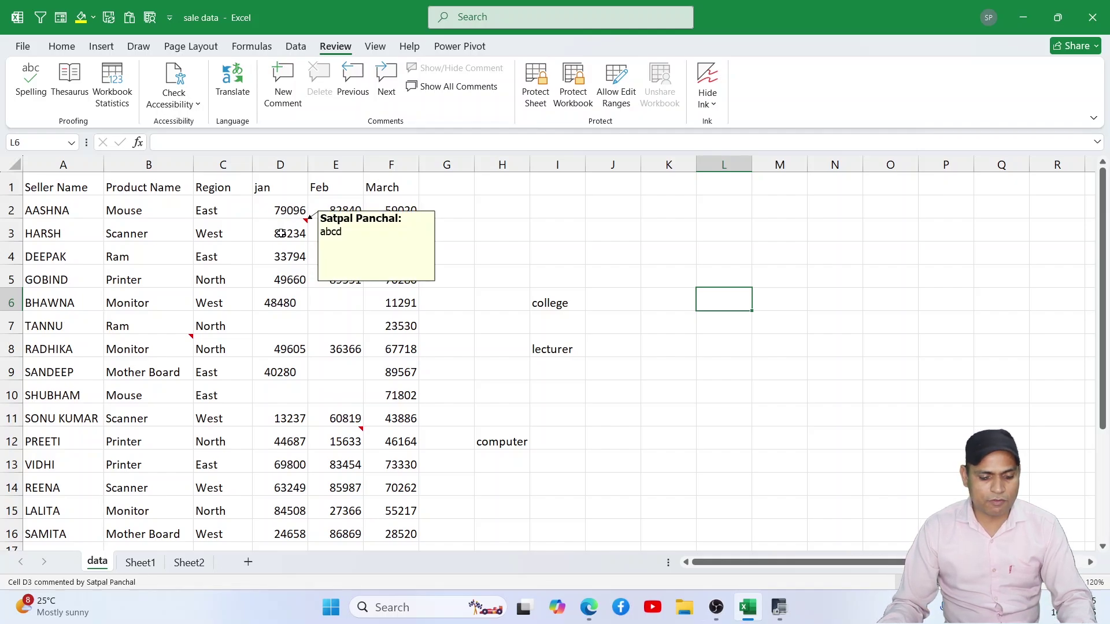
mouse_move(303, 240)
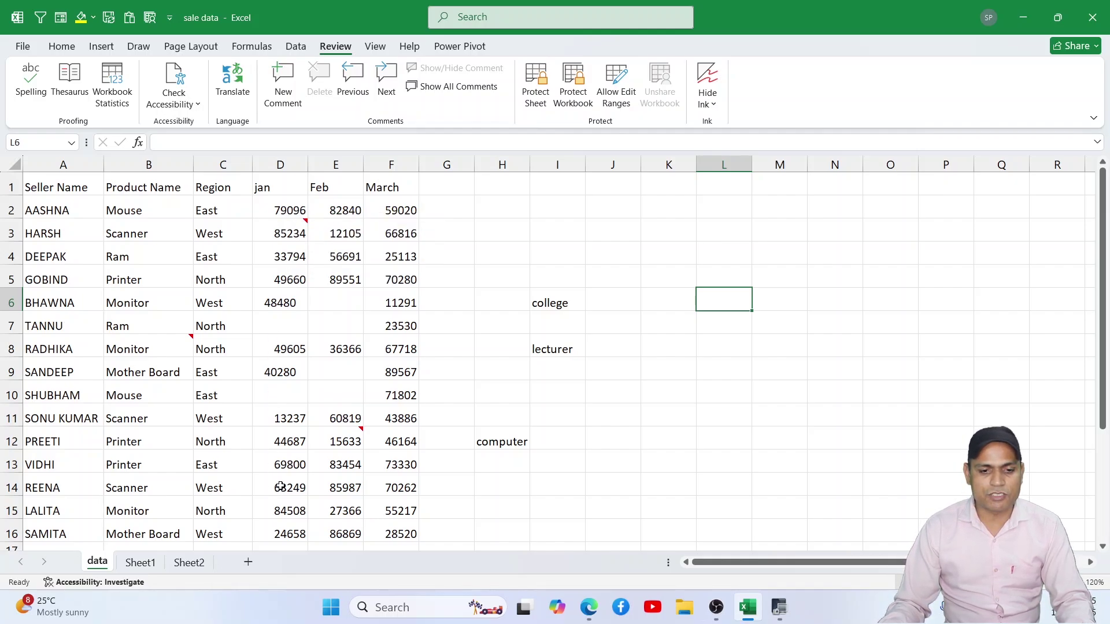
click(214, 479)
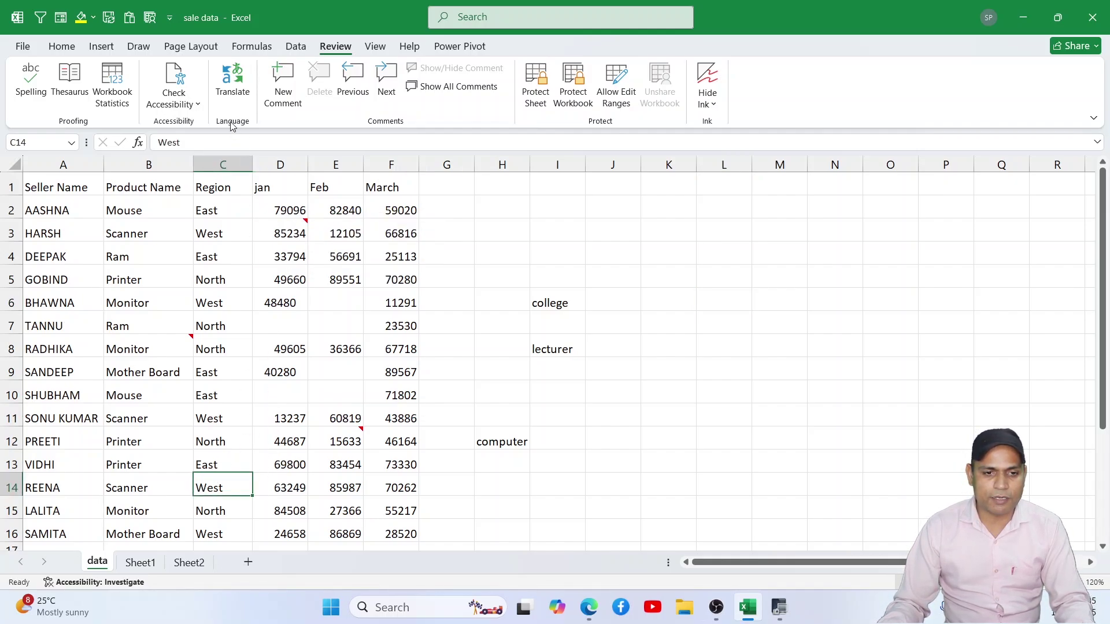
click(283, 84)
text(as)
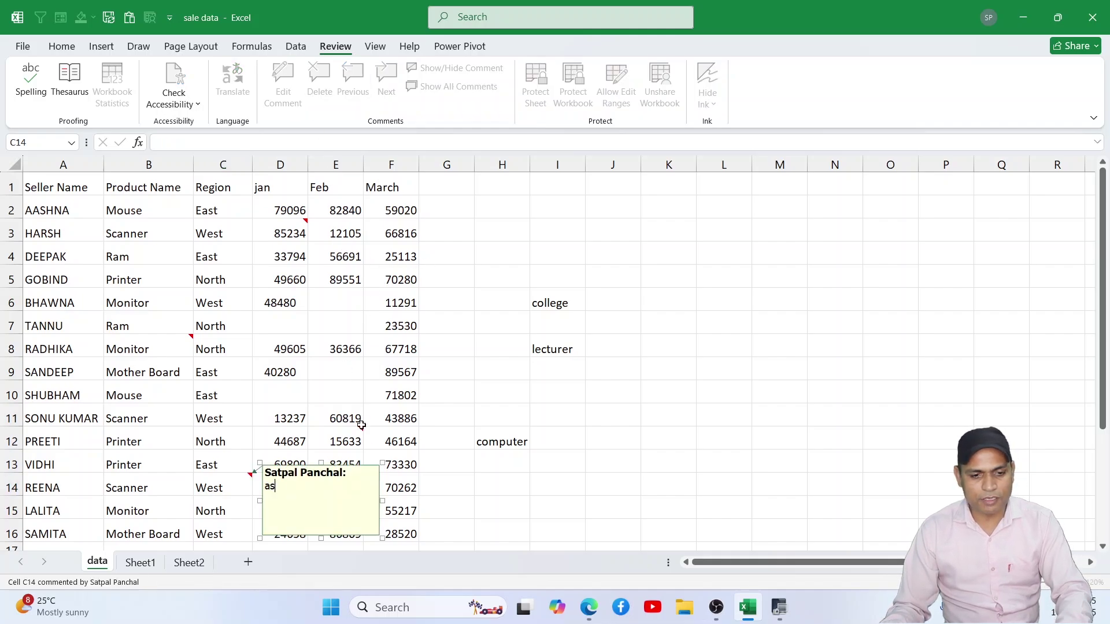
text(dasdasd)
click(532, 462)
click(331, 301)
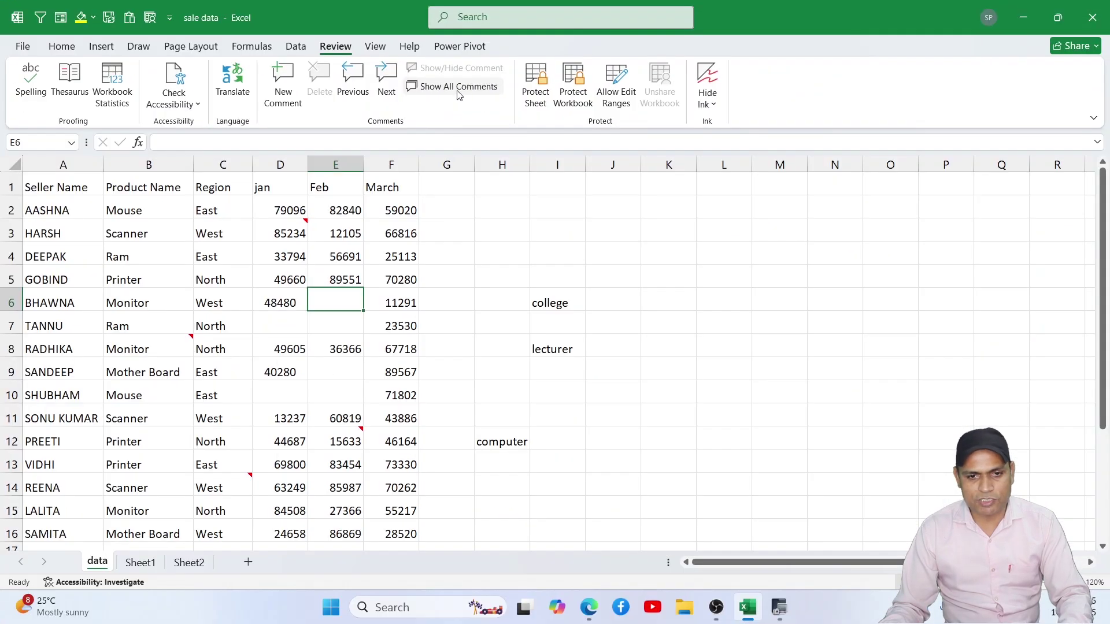
Step: Show and hide all comments, then step forward through the D3, B8, E12 and C14 comments
click(459, 87)
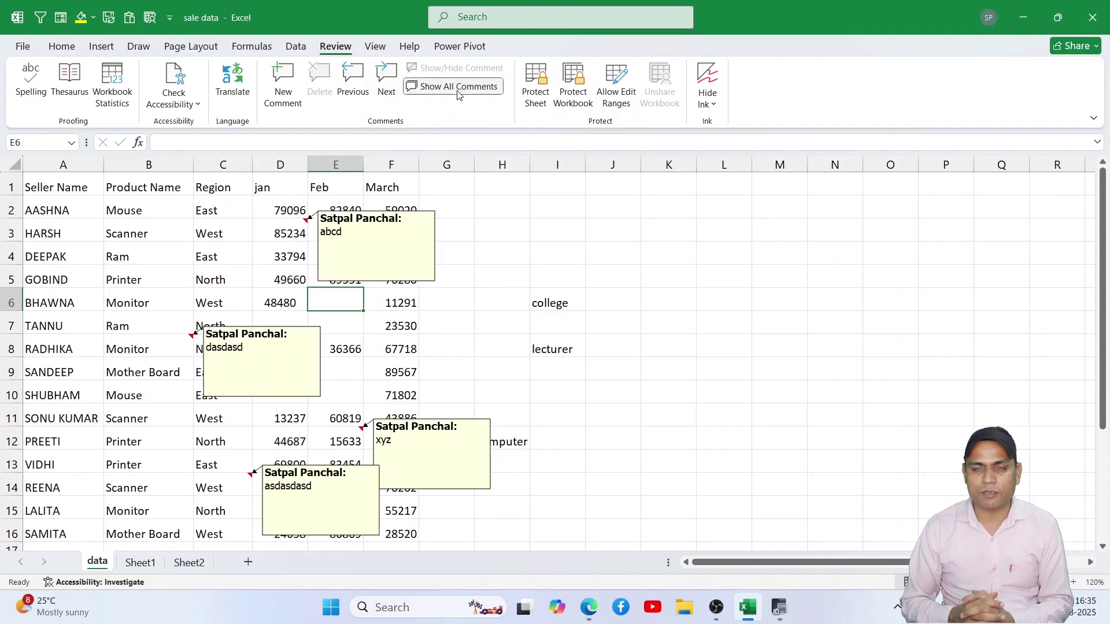
click(459, 87)
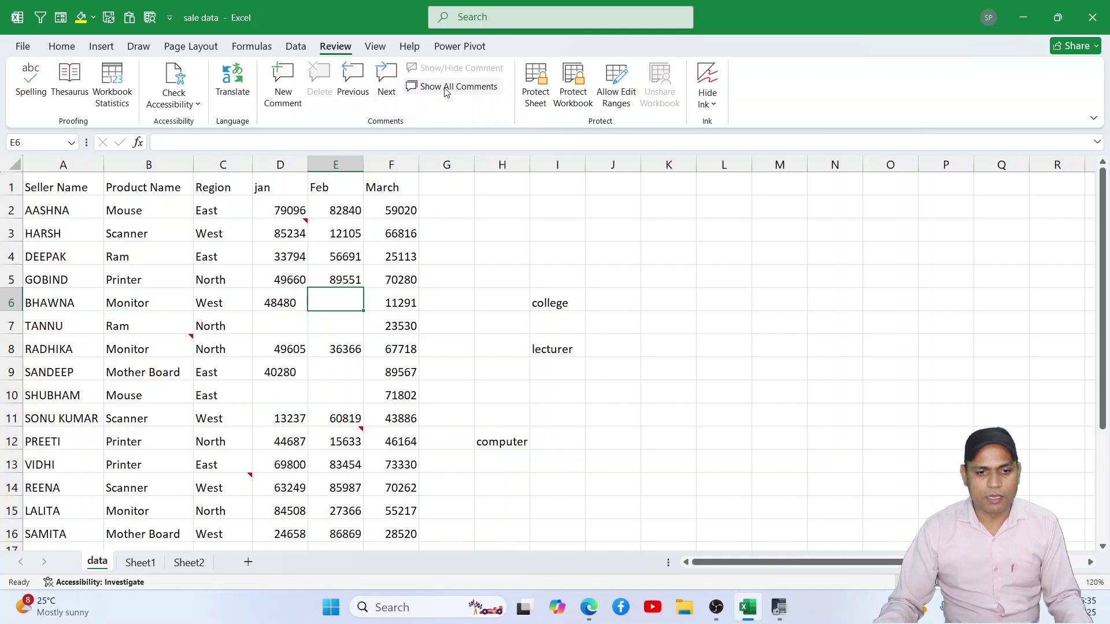
click(290, 230)
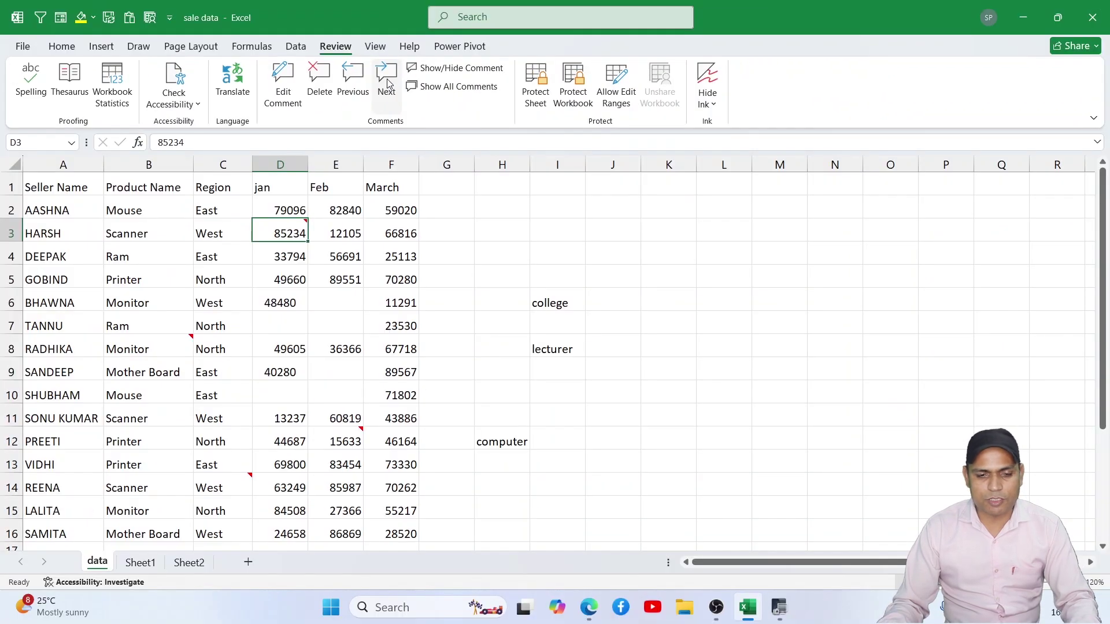
click(389, 85)
click(388, 85)
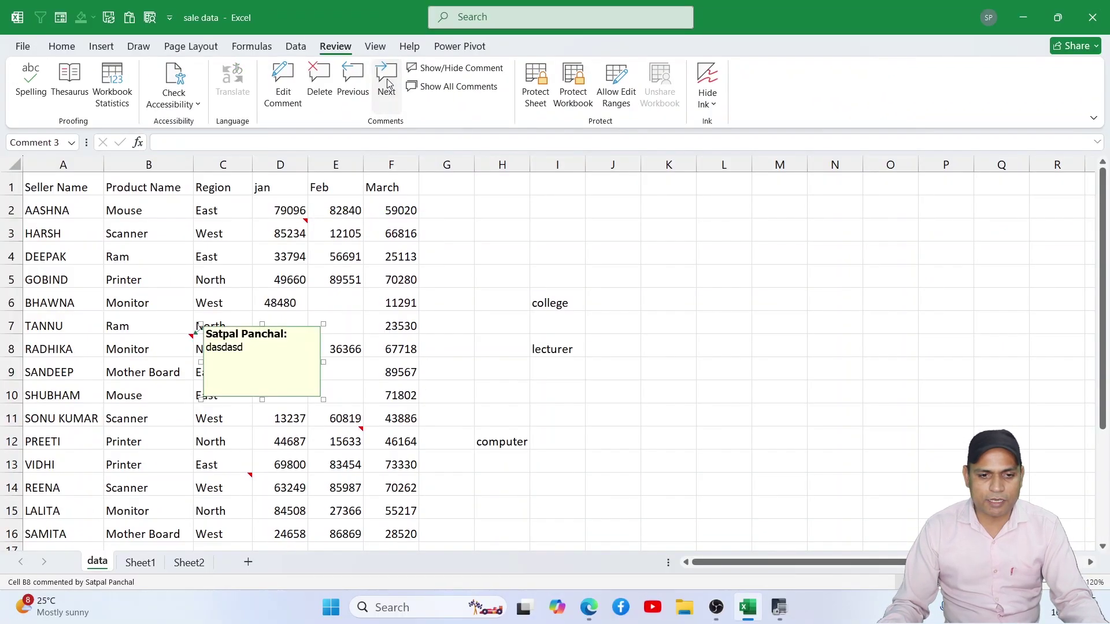
click(388, 85)
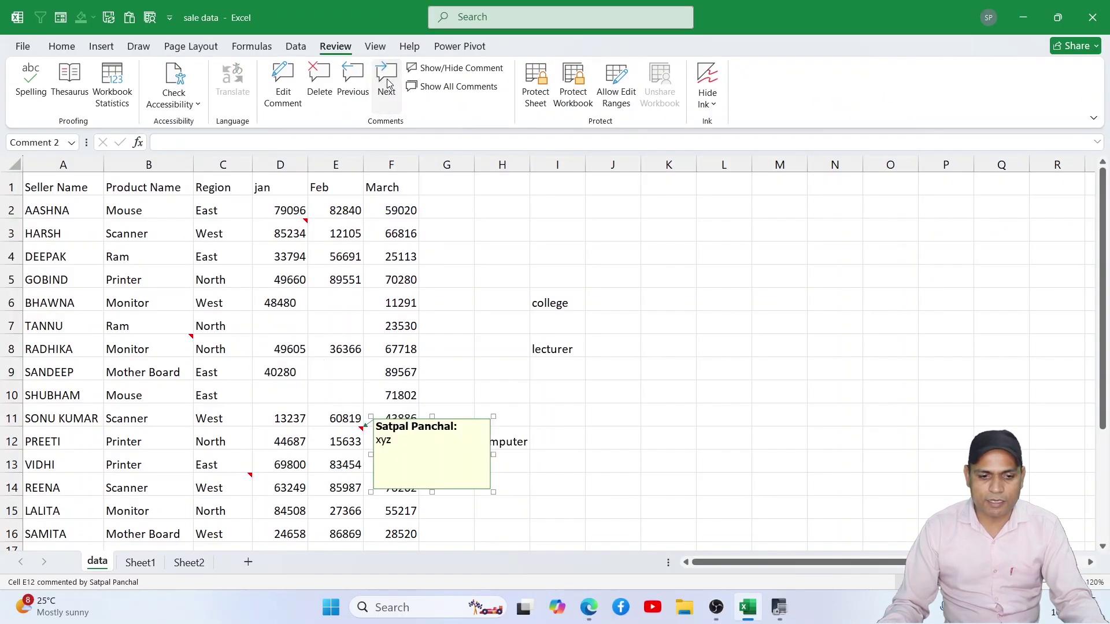
click(388, 85)
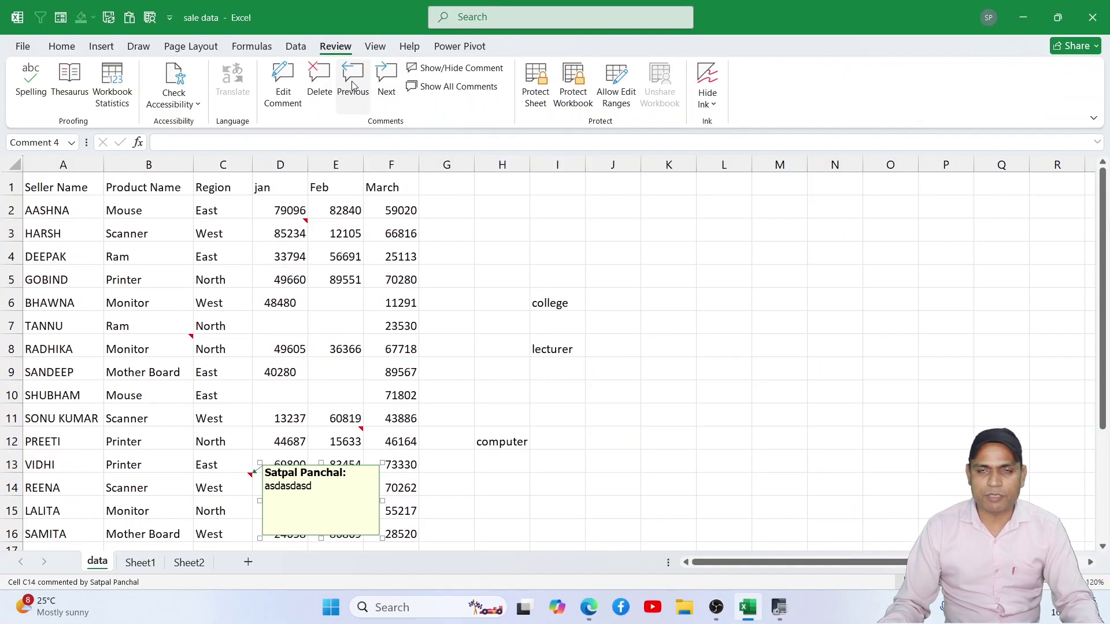
Step: Step back through E12 and B8 to the D3 comment and delete it
click(353, 86)
click(353, 86)
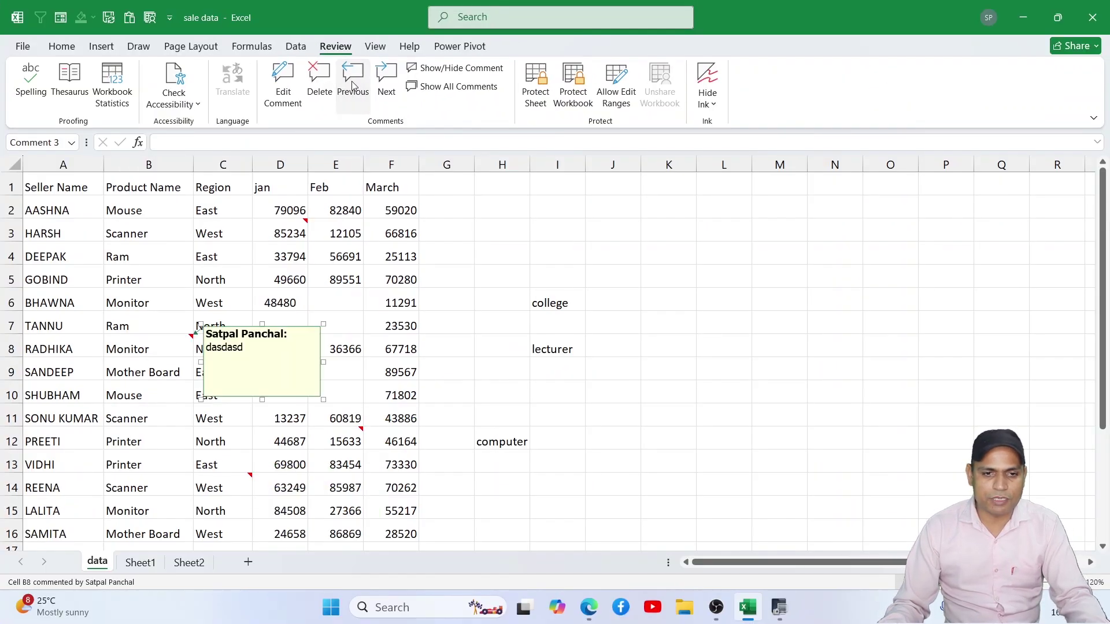
click(353, 85)
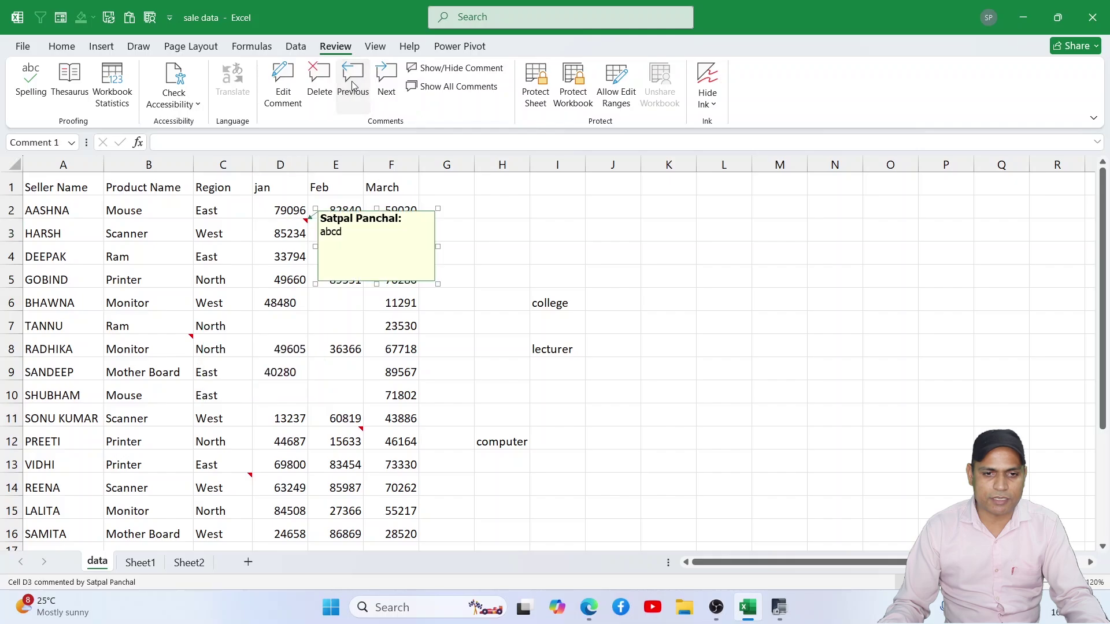
click(319, 86)
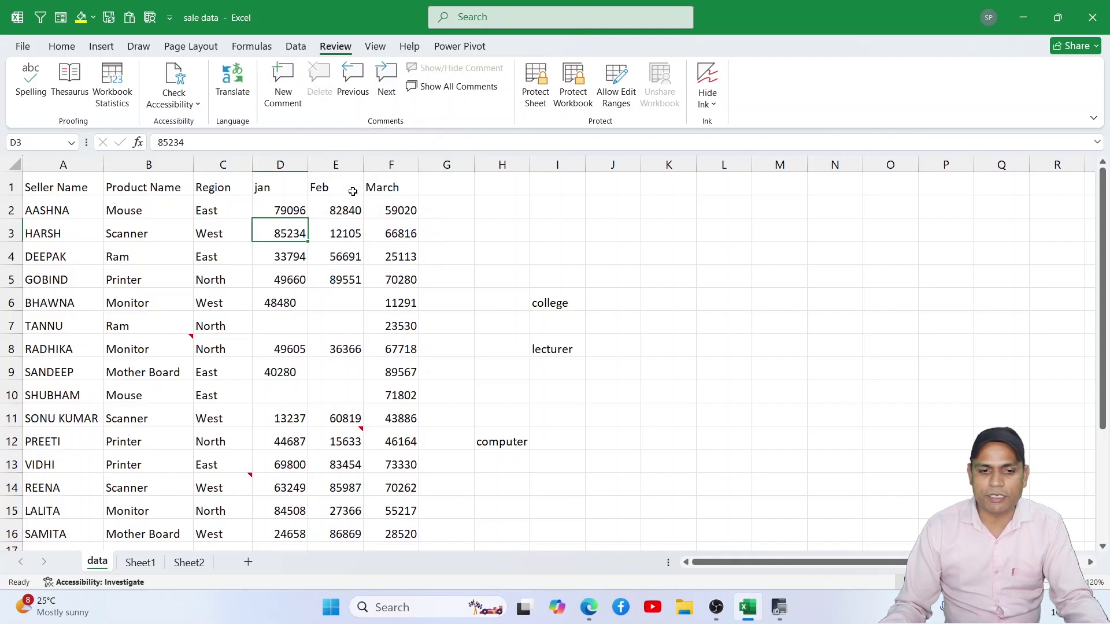
Step: Make B8's comment permanently visible, then hide it again
click(165, 348)
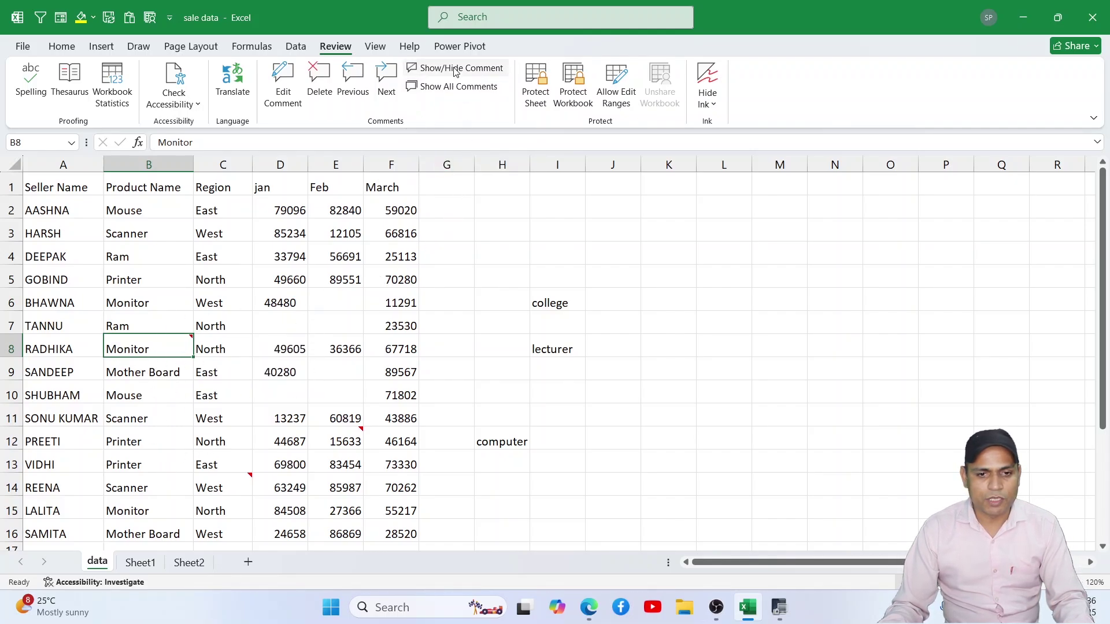
mouse_move(192, 338)
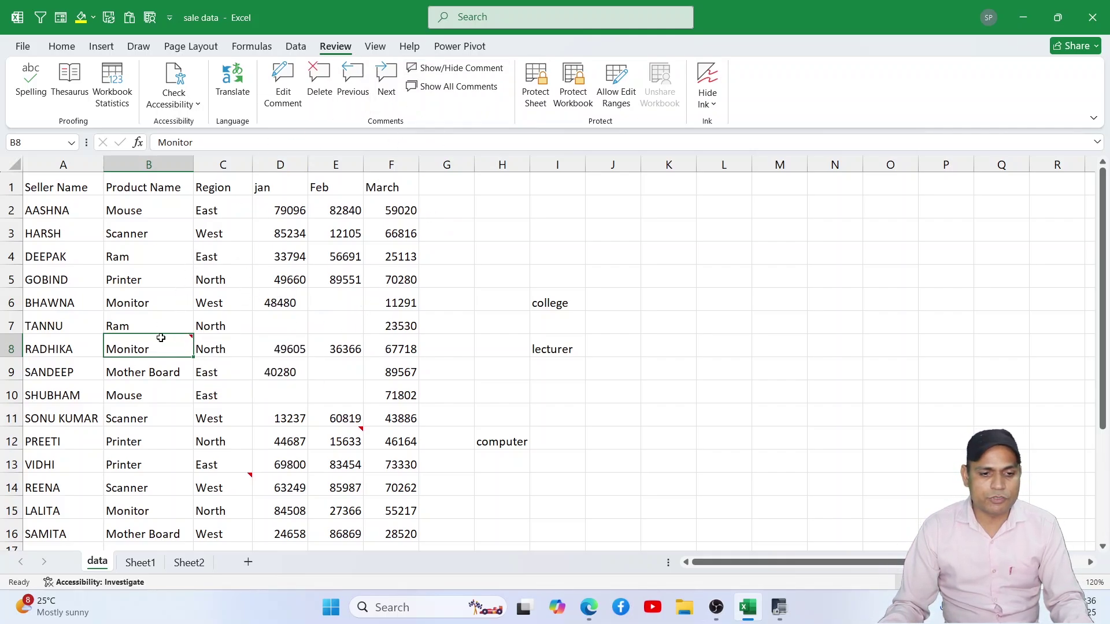
click(451, 71)
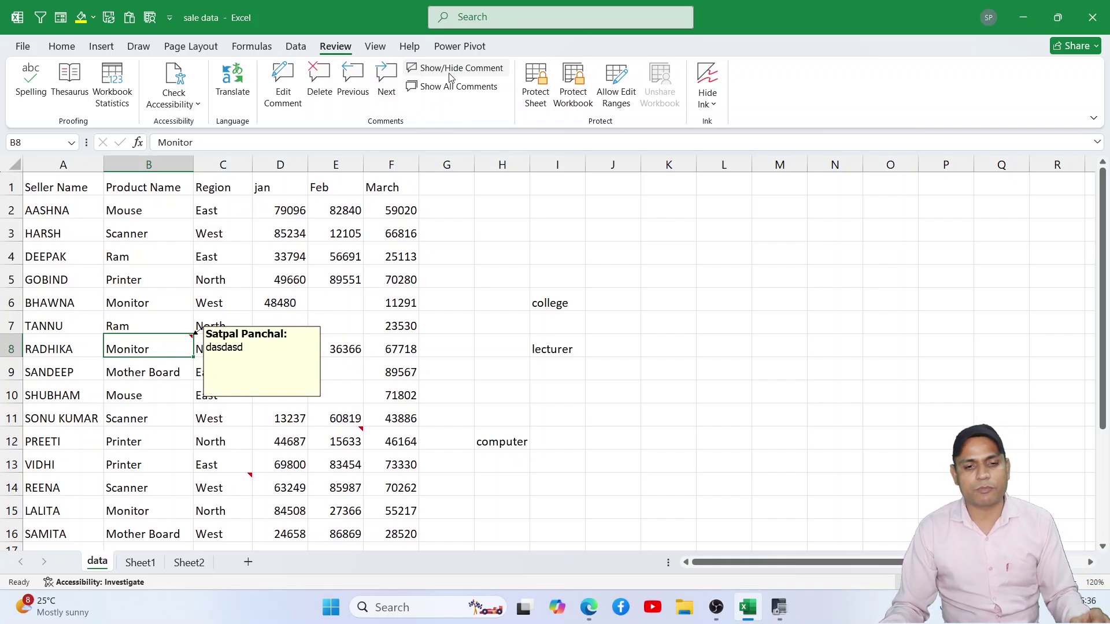
click(451, 71)
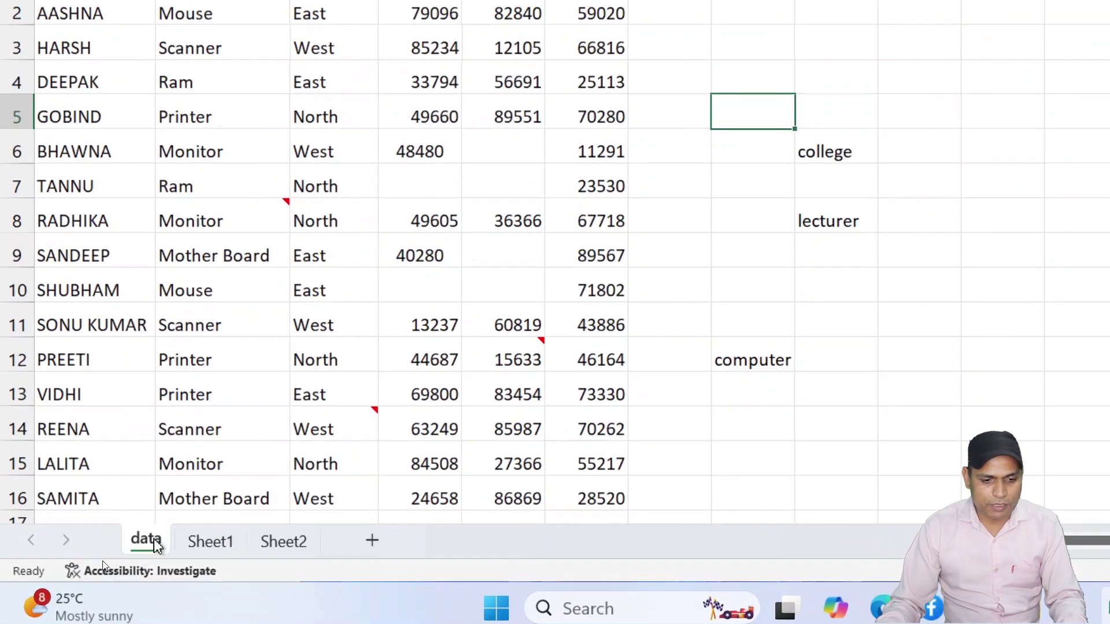
Step: Flip between the Sheet1, Sheet2 and data tabs, settle on Sheet1, and select F8
click(141, 561)
click(286, 549)
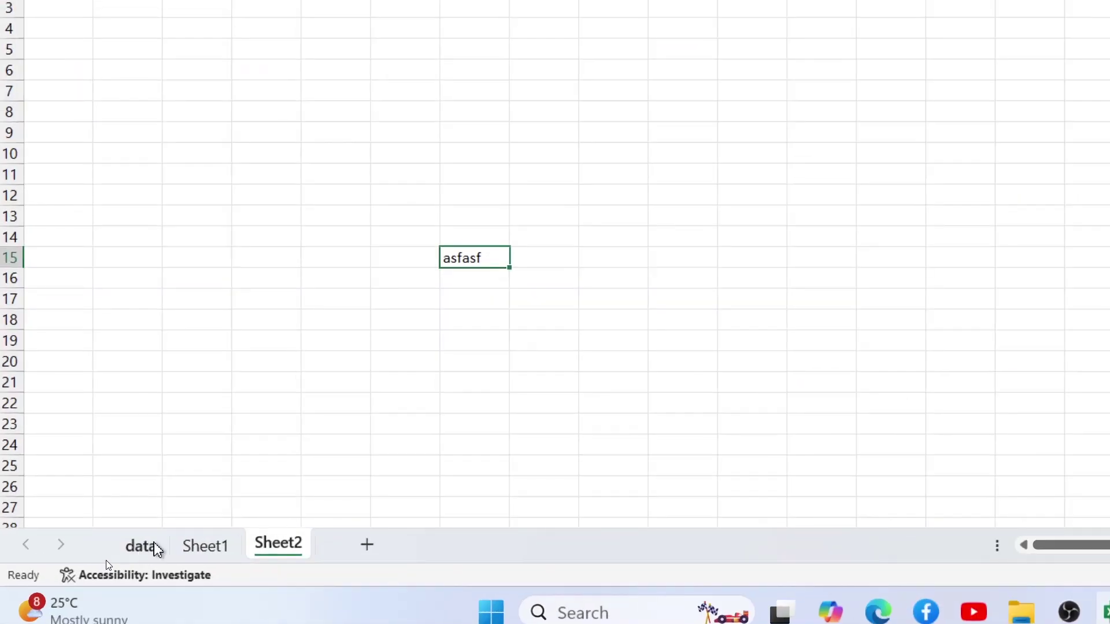
click(99, 564)
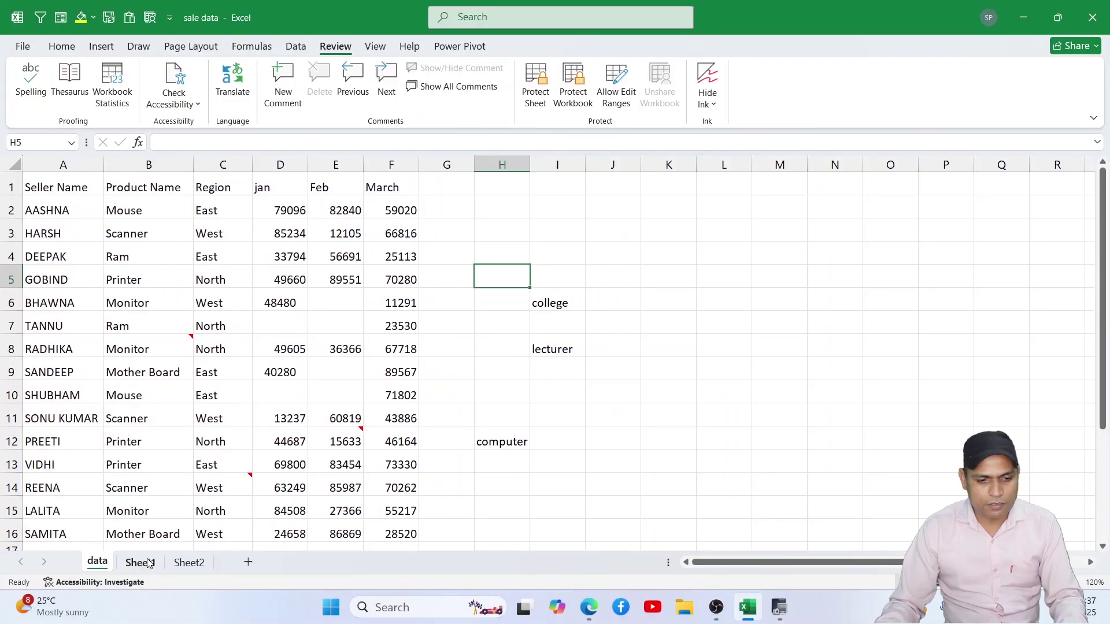
click(205, 546)
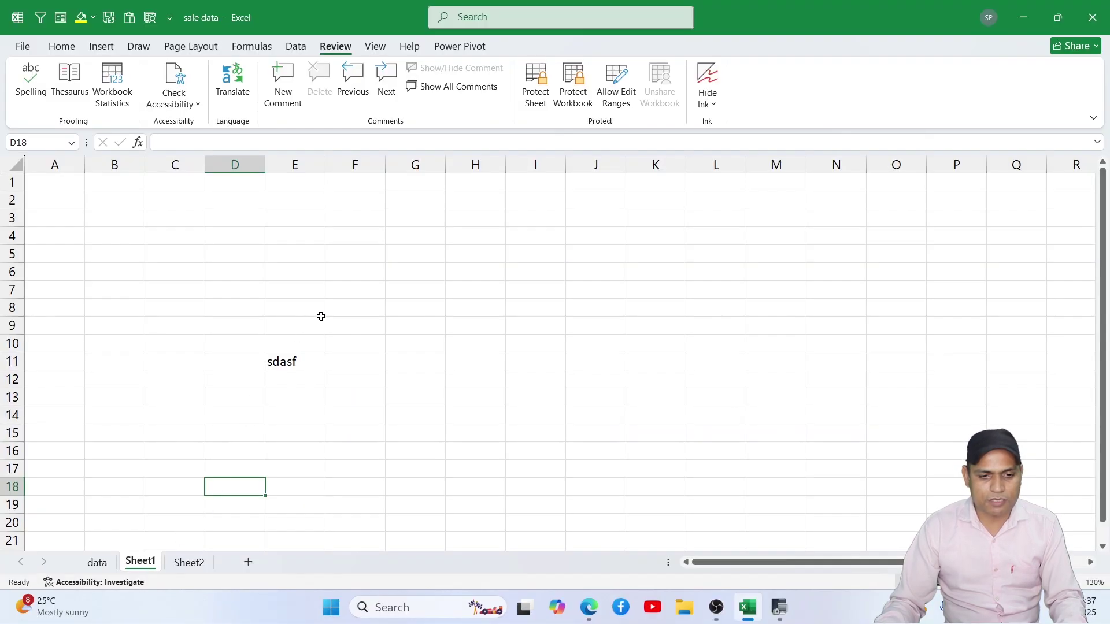
click(429, 178)
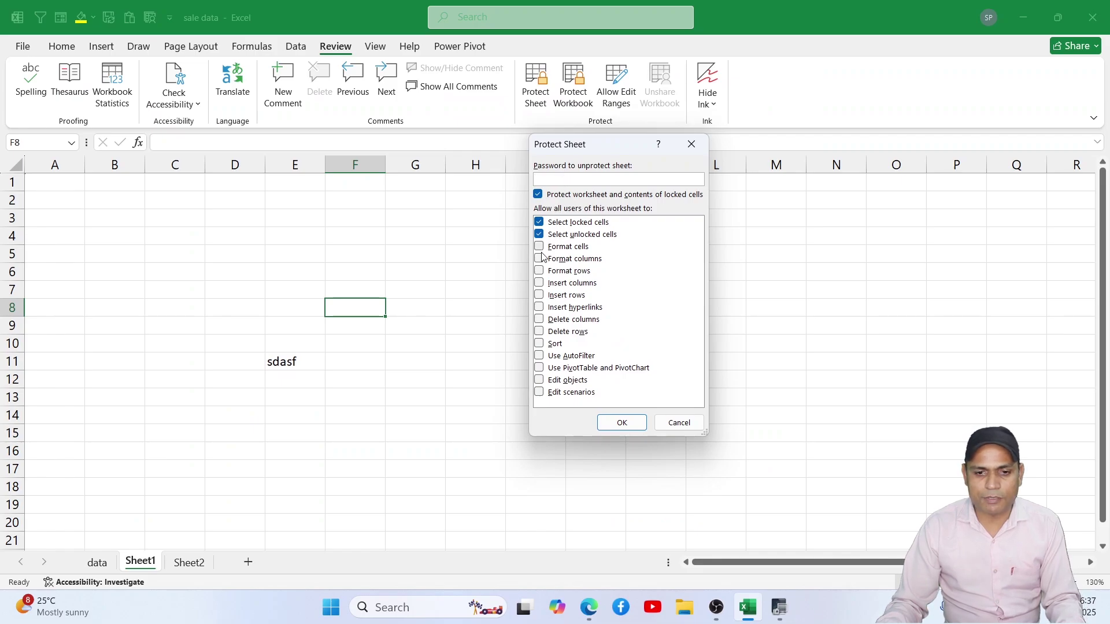
Step: Protect Sheet1 with a confirmed password, still allowing users to format cells and columns
click(538, 247)
click(539, 259)
click(554, 181)
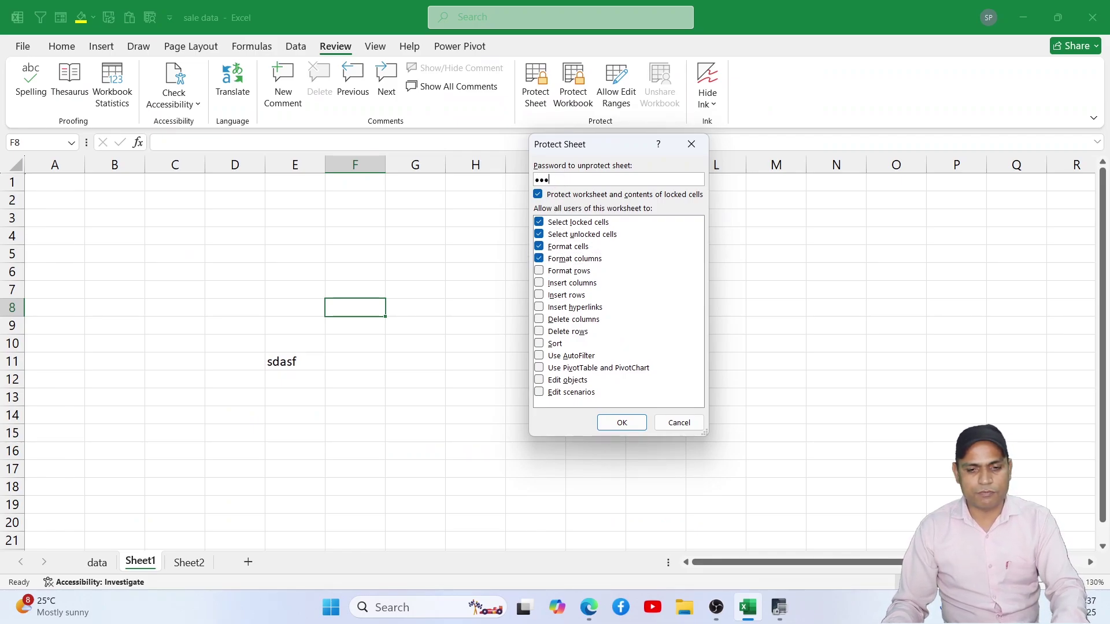
click(620, 424)
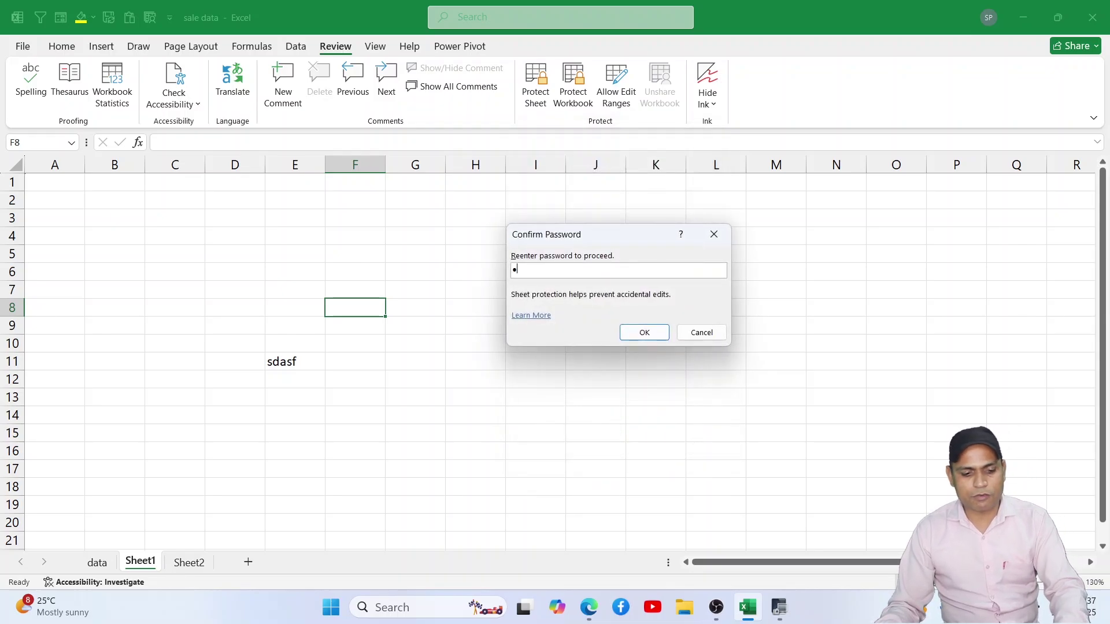
text(1234)
click(652, 334)
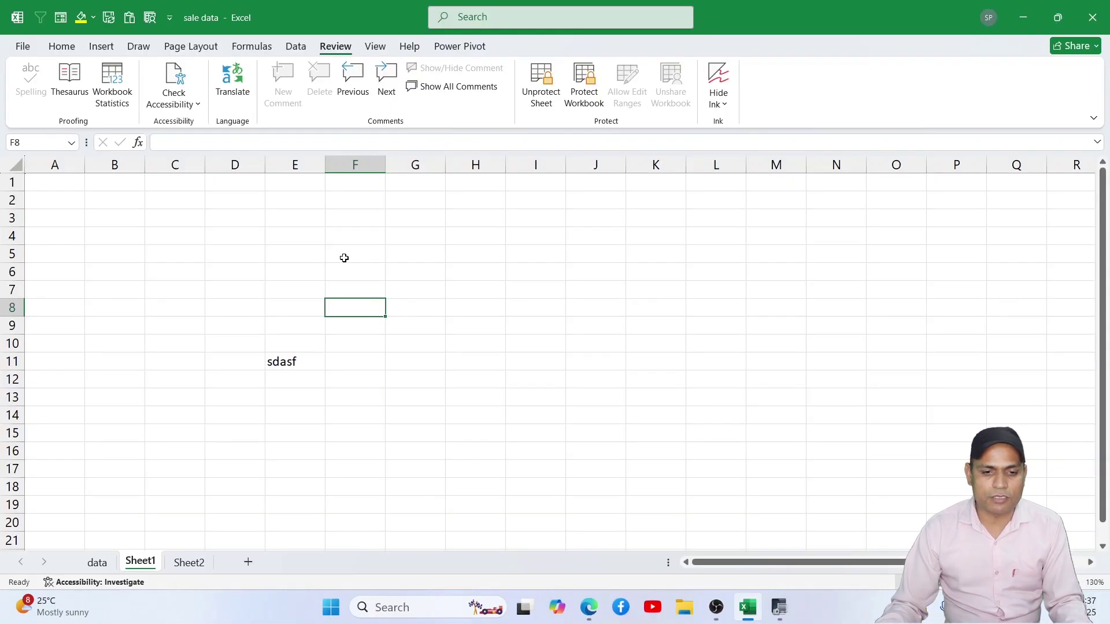
Step: Try editing D5 and H3 and clearing D7:E13, dismissing each protected-sheet warning
click(344, 258)
click(302, 378)
click(208, 254)
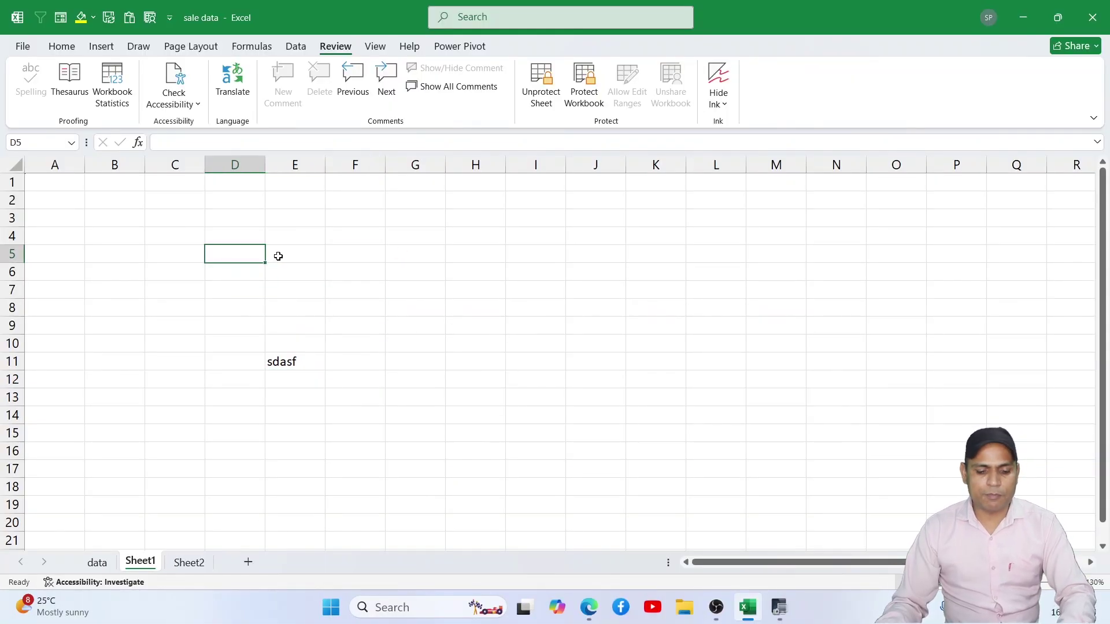
key(s)
click(552, 342)
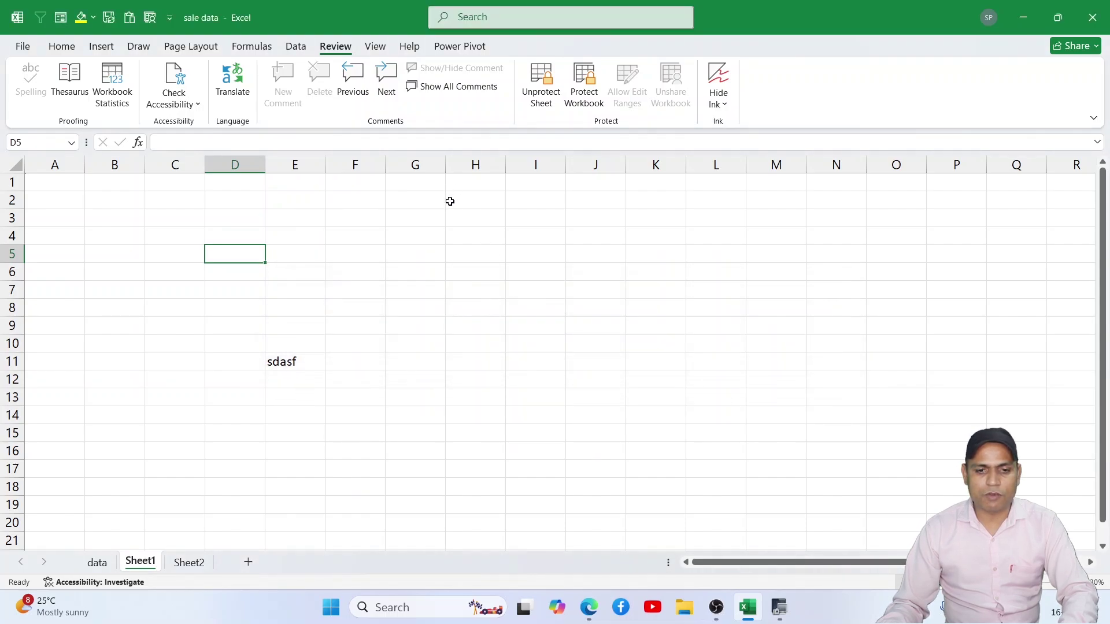
double_click(451, 219)
click(559, 342)
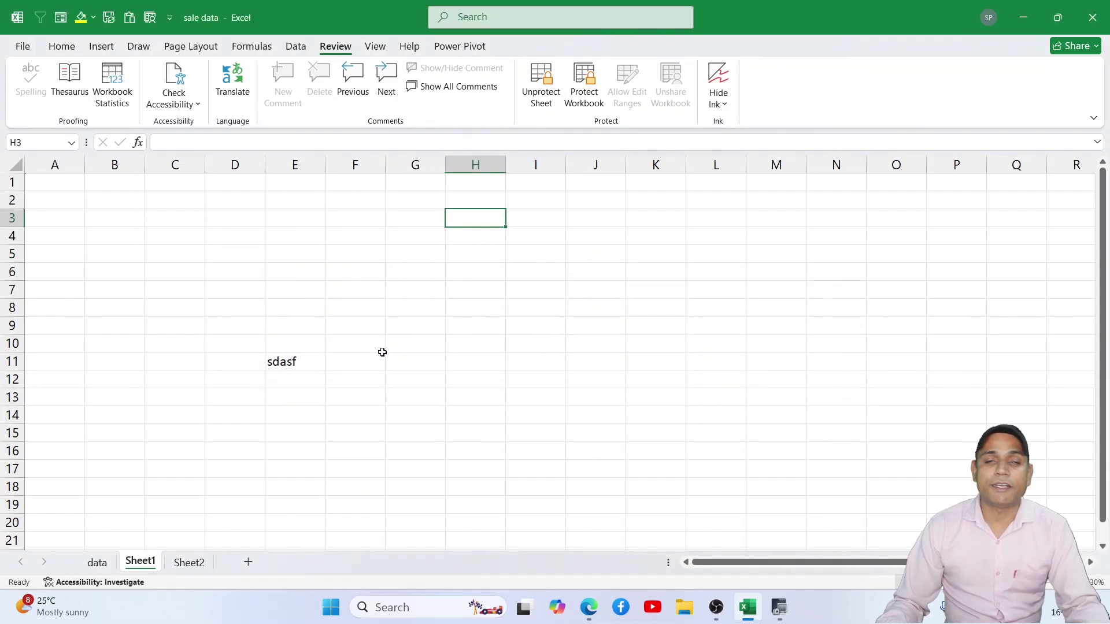
drag(247, 291, 322, 399)
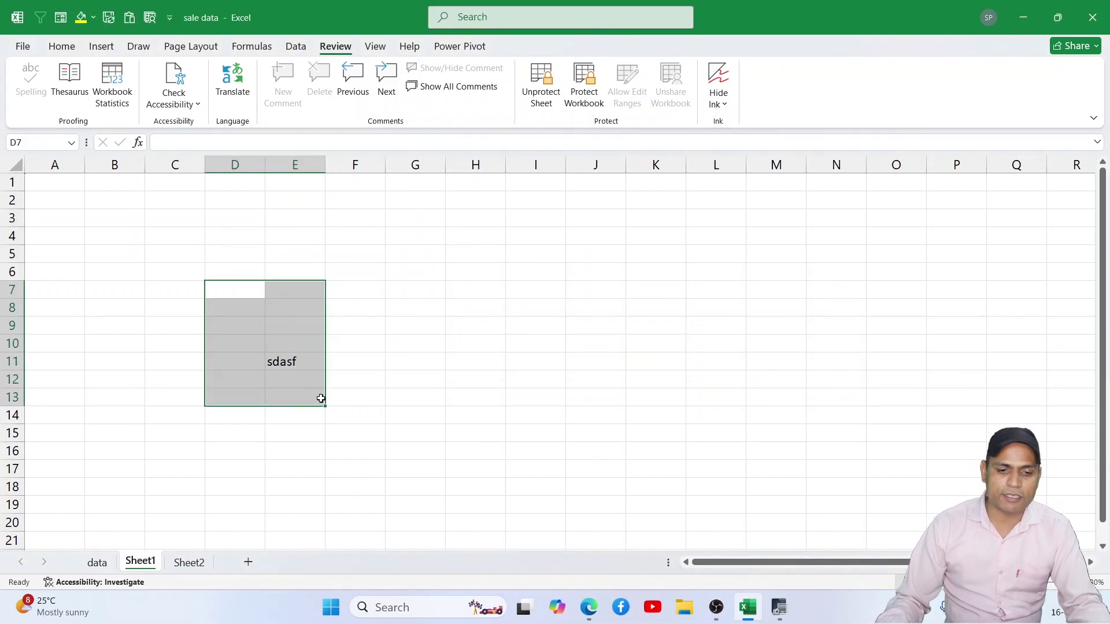
key(Delete)
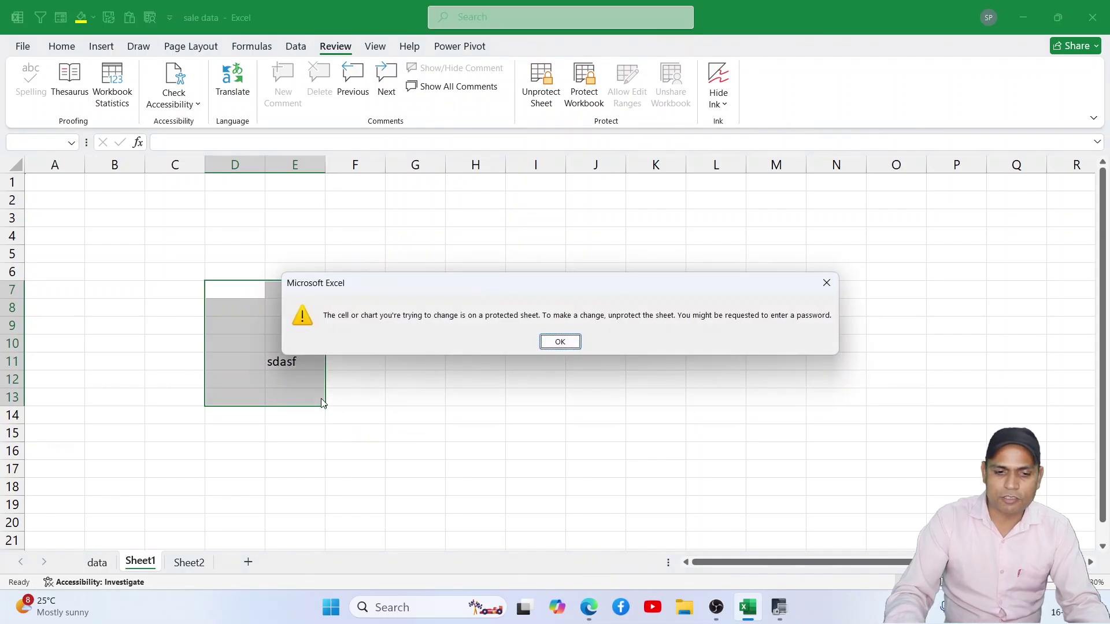
key(Return)
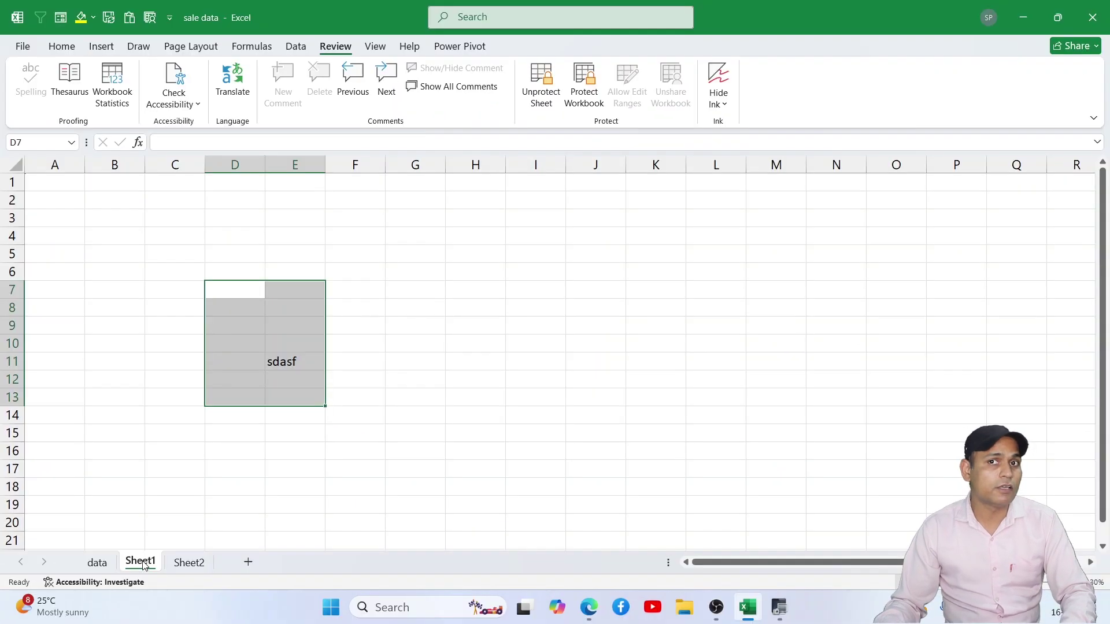
Step: Enter 'sdfsdfsdf' in F12 on Sheet2 and 'asdasdasd' in K7 on the data sheet
click(190, 563)
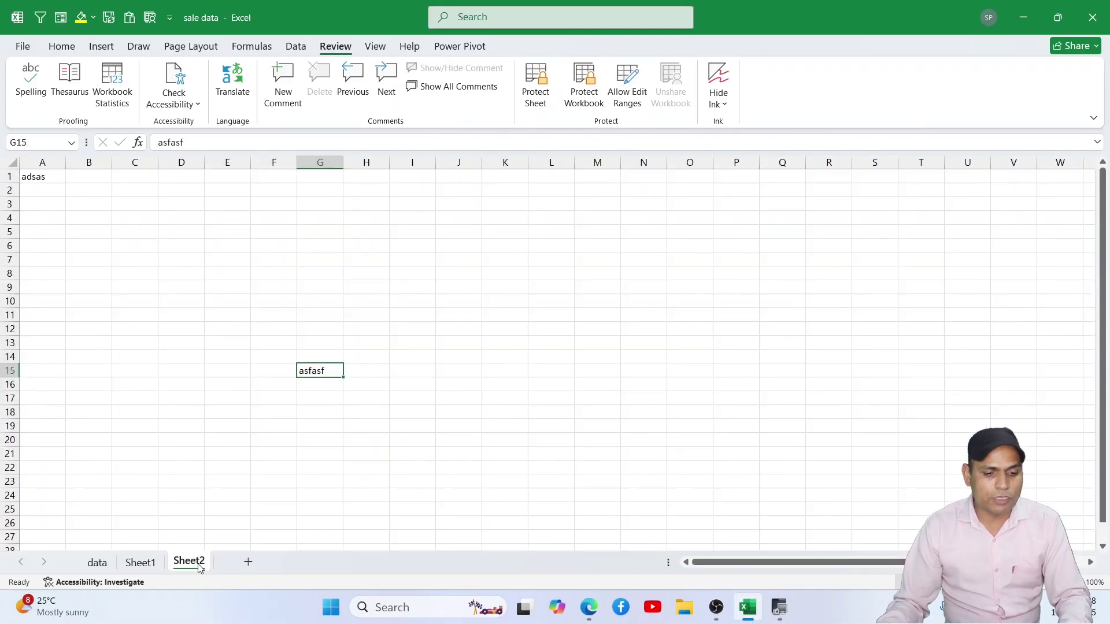
click(278, 327)
text(sdfsdfsdf)
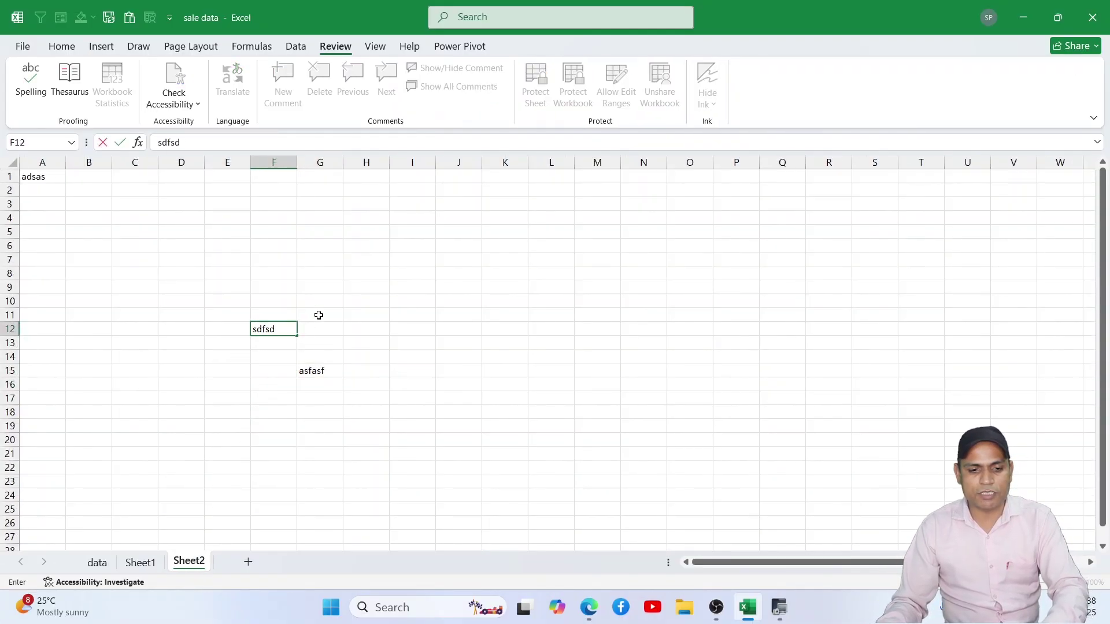
click(96, 563)
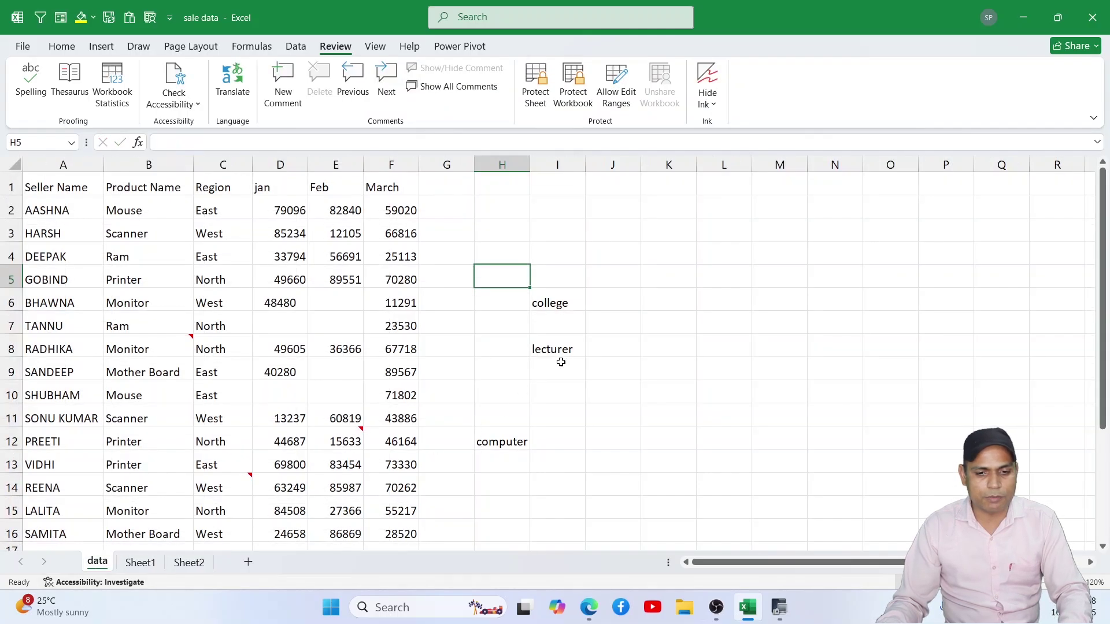
click(684, 323)
text(asdasdasd)
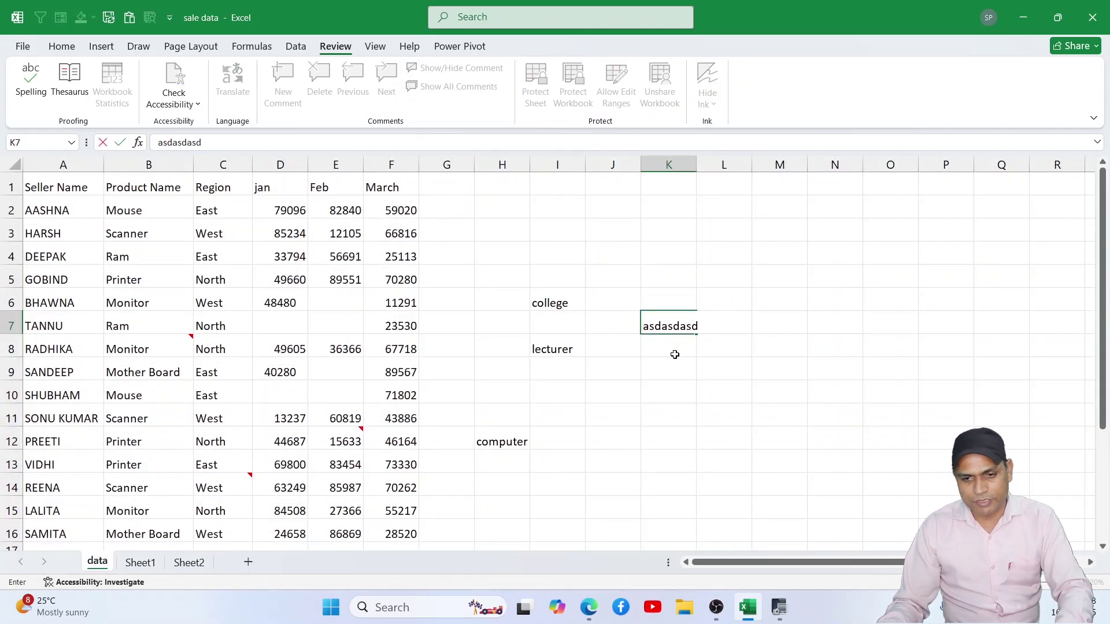
click(668, 418)
Step: Back on Sheet1, select a block of cells around sdasf, ending on G10
click(151, 559)
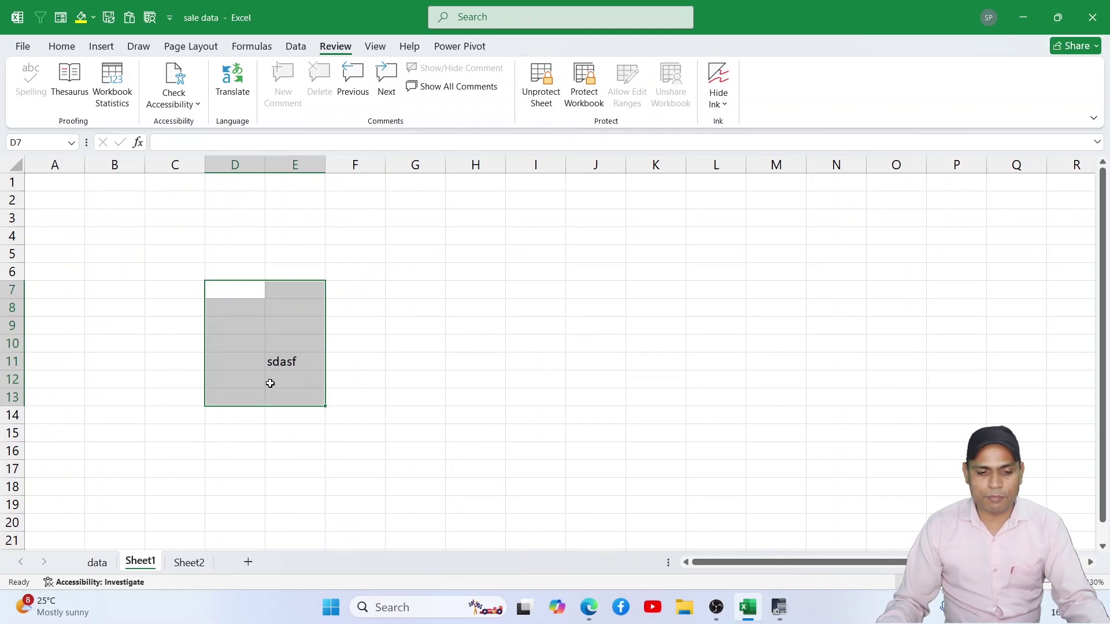
click(351, 253)
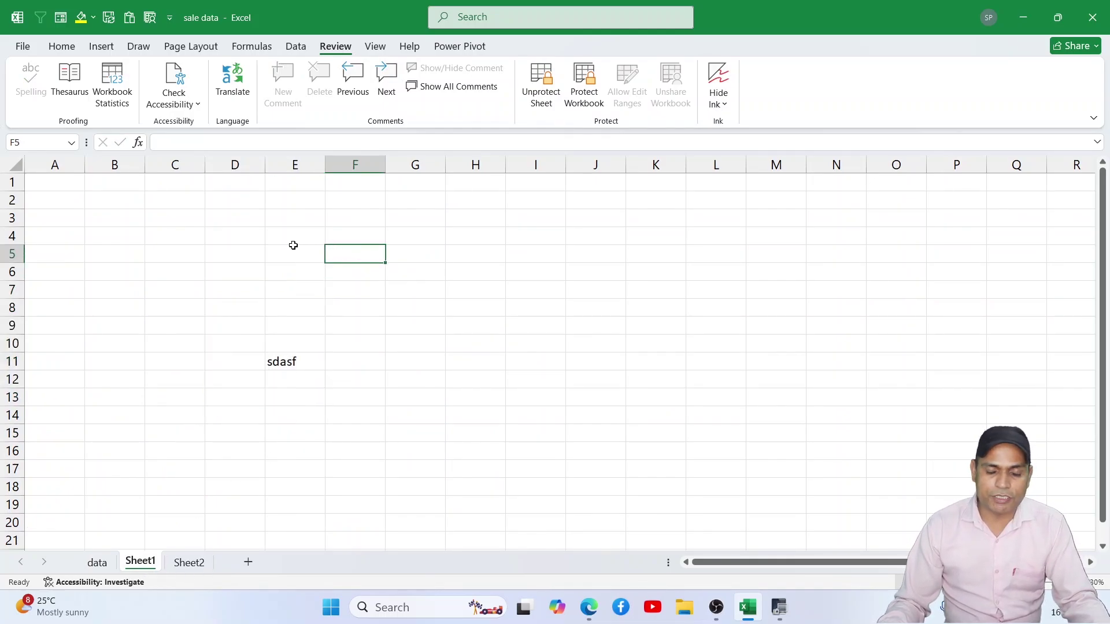
drag(292, 249, 370, 382)
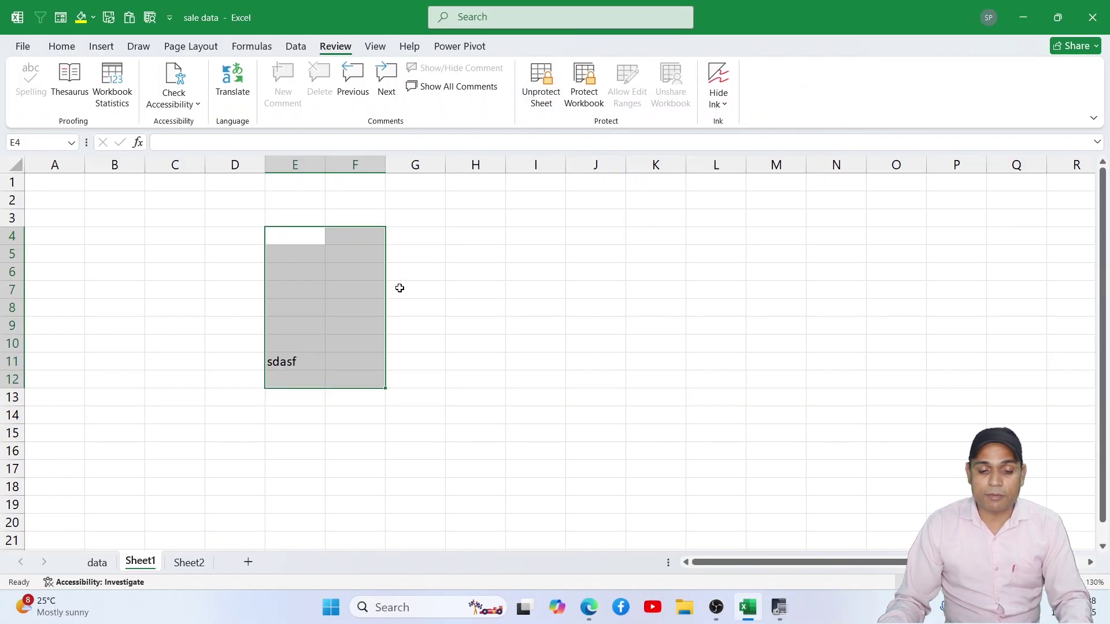
click(415, 343)
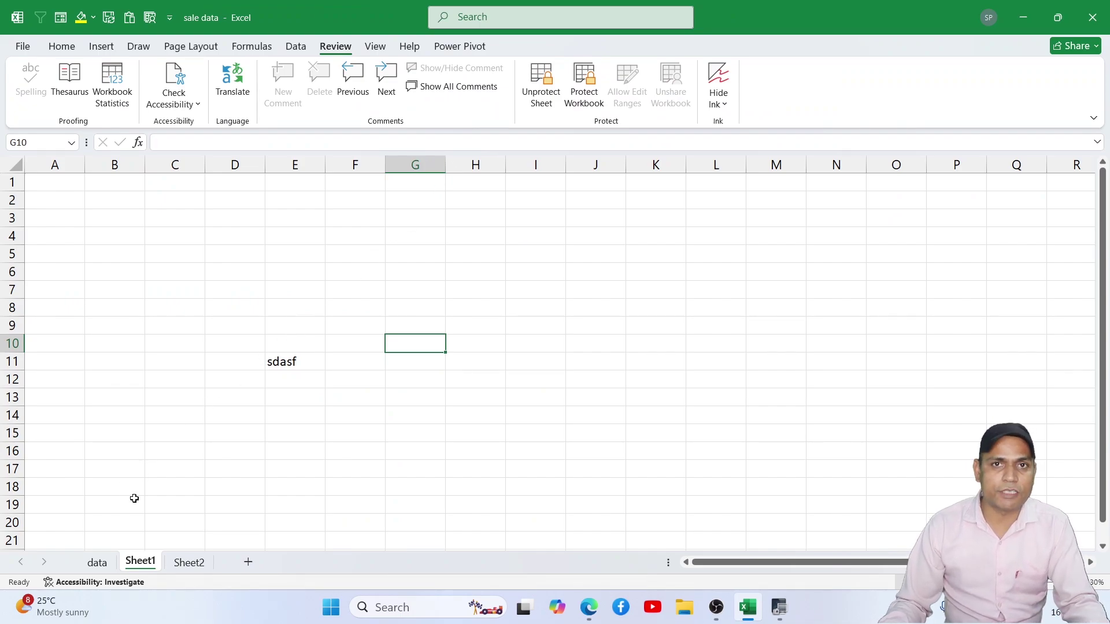
Step: Delete the Sheet1 tab from its right-click menu and confirm the permanent deletion
right_click(140, 560)
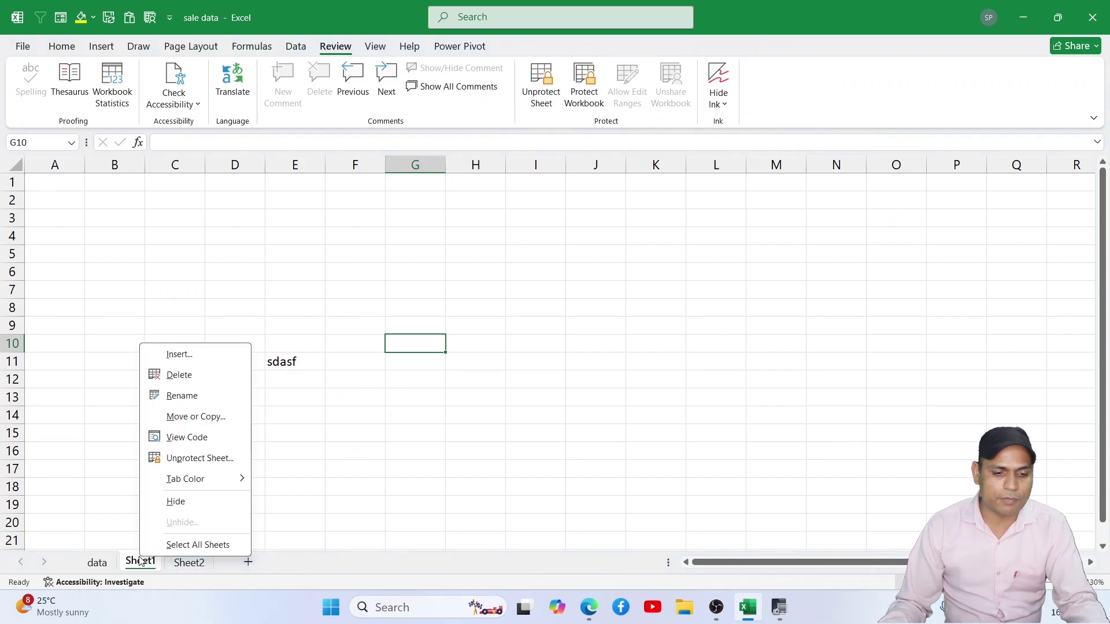
click(178, 376)
click(532, 342)
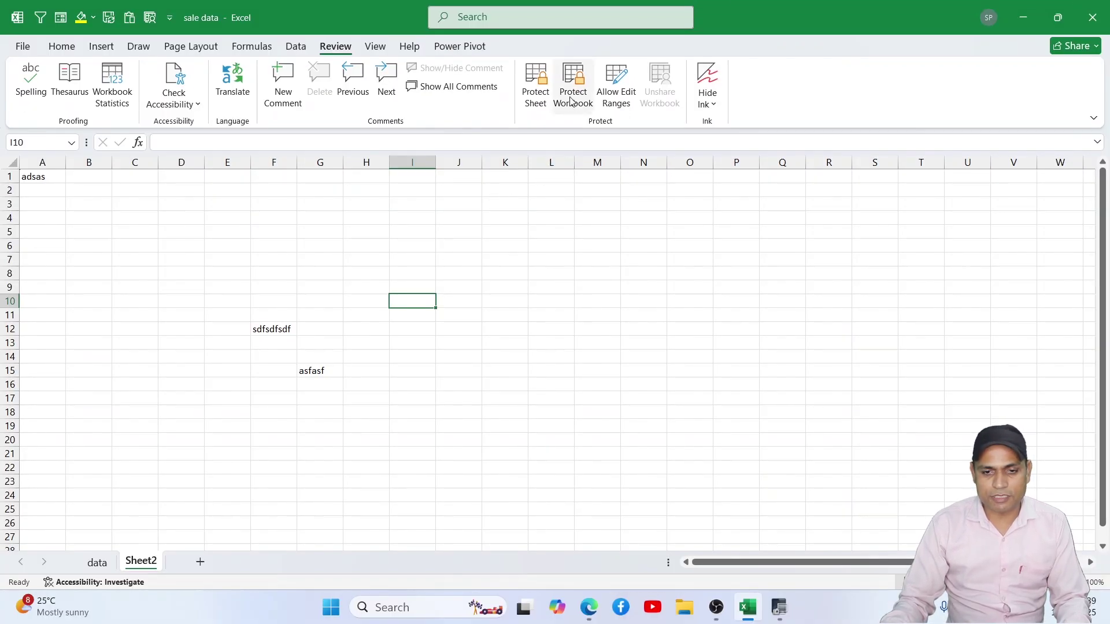
Step: Protect the workbook structure with a password, confirming it when re-entered
click(573, 97)
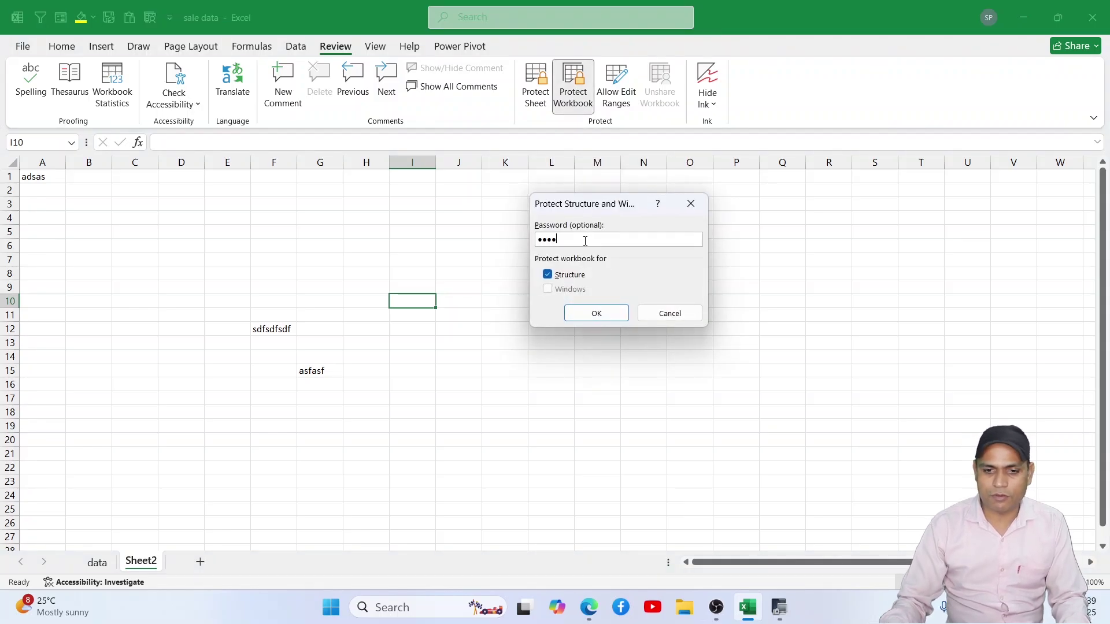
click(595, 313)
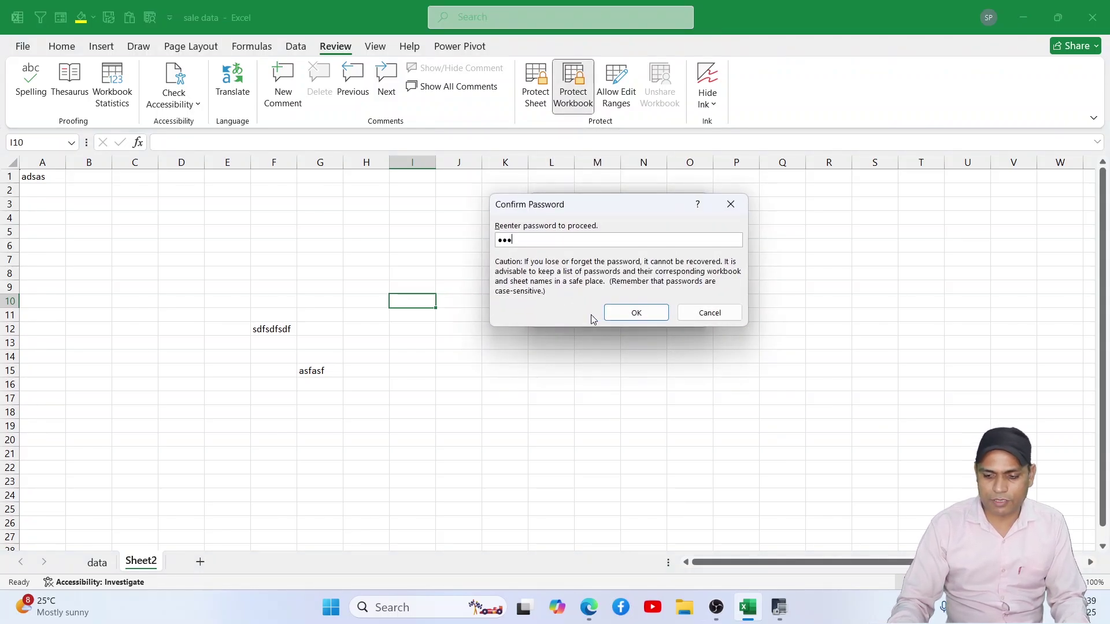
click(632, 313)
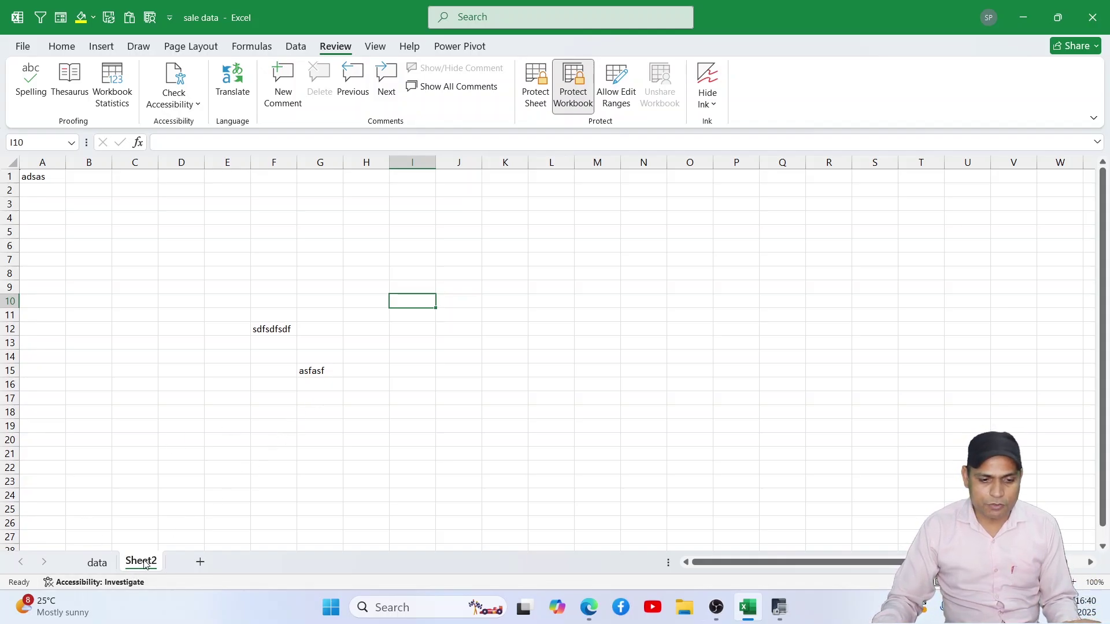
Step: On Sheet2, enter 'erwerwer' in H8 and clear F12
drag(270, 317, 307, 367)
click(370, 276)
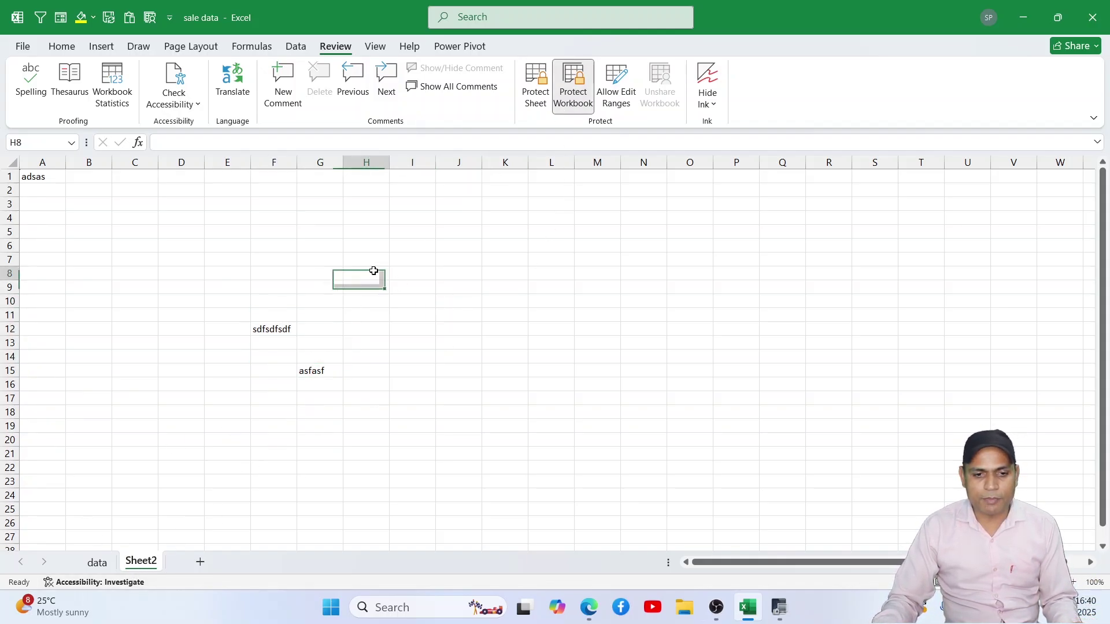
text(erwerwer)
click(279, 331)
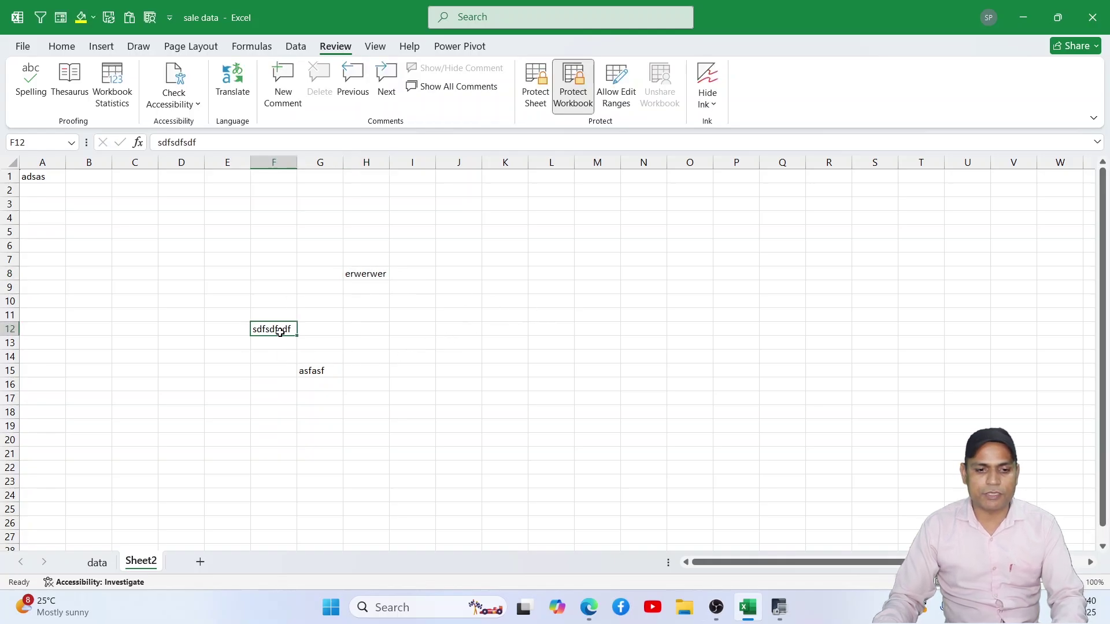
key(Delete)
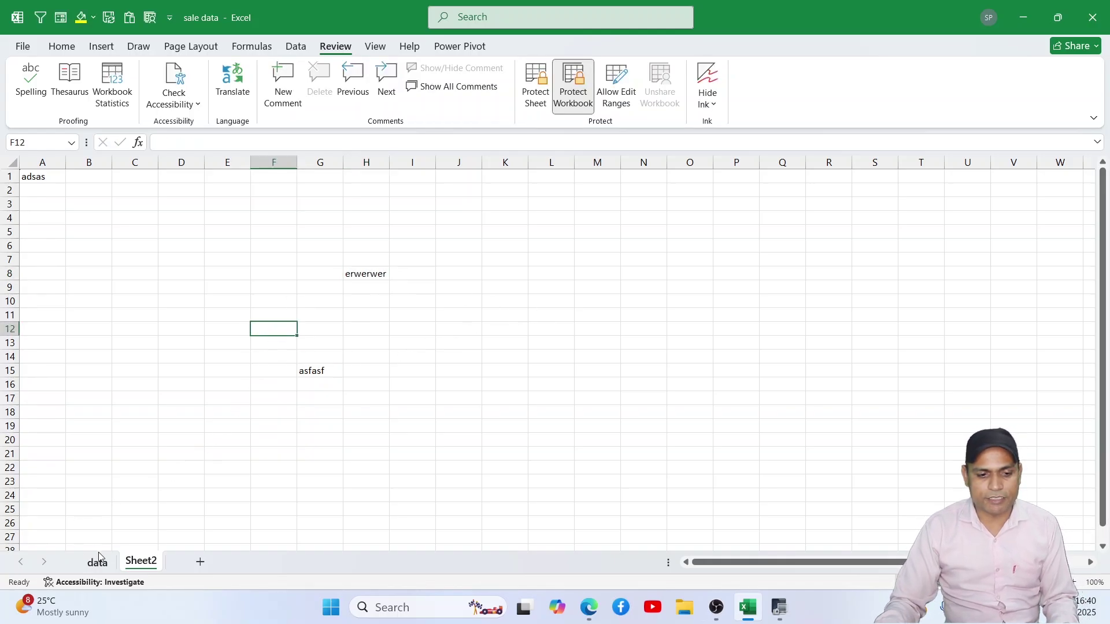
Step: On the data sheet, delete college from I6, enter then clear 'wertwetewrt' in I4, and return to Sheet2
click(98, 561)
click(560, 302)
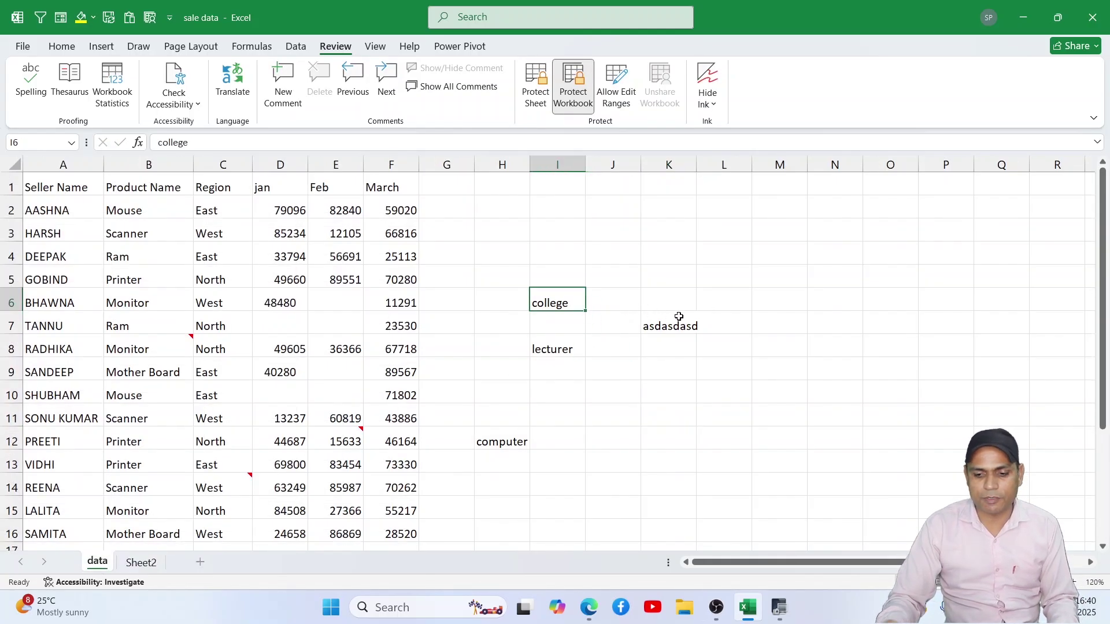
key(Delete)
click(576, 248)
text(wertwetewrt)
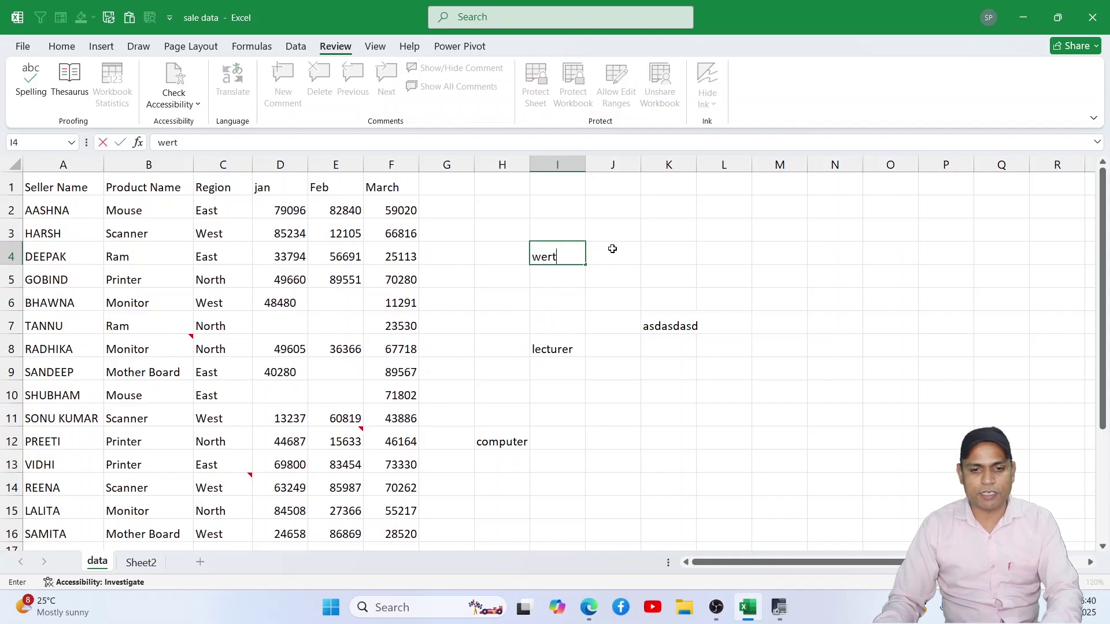
click(701, 272)
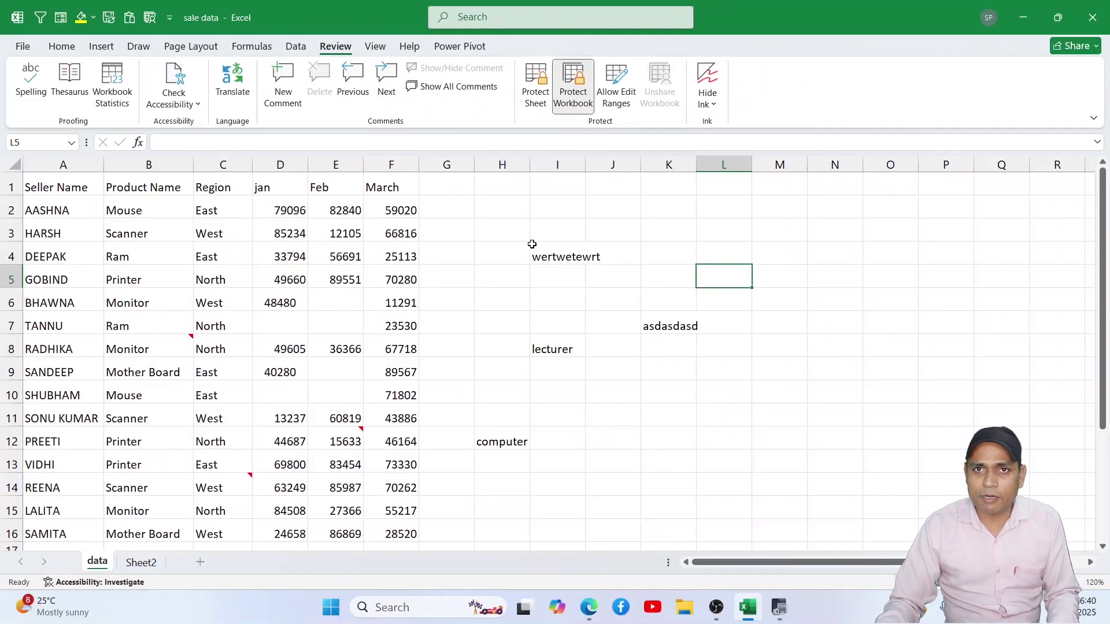
click(579, 257)
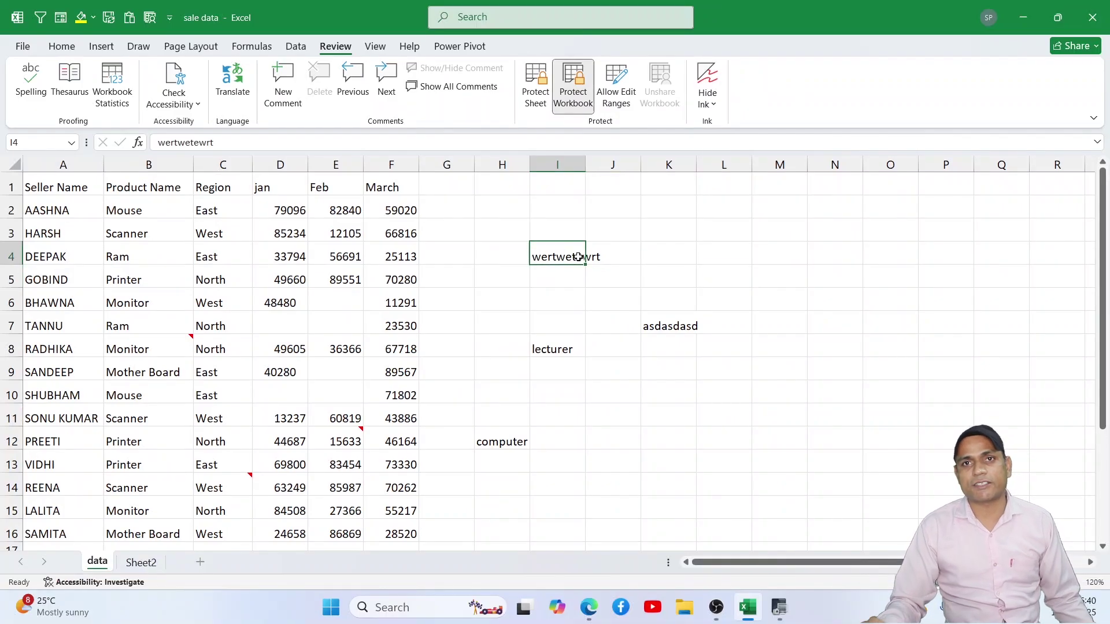
key(Delete)
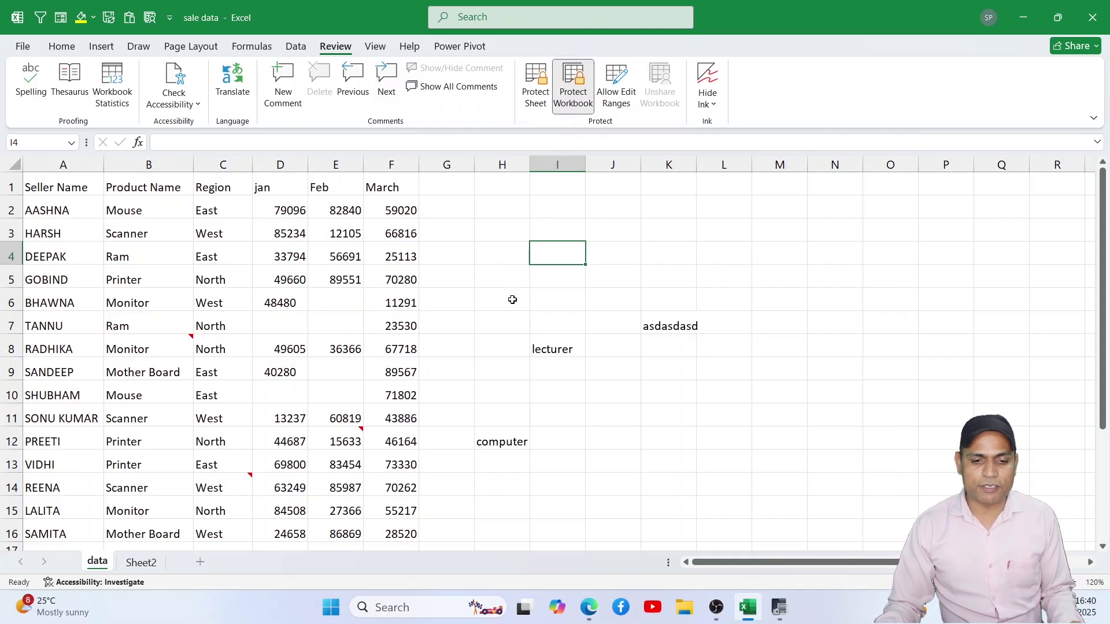
click(141, 569)
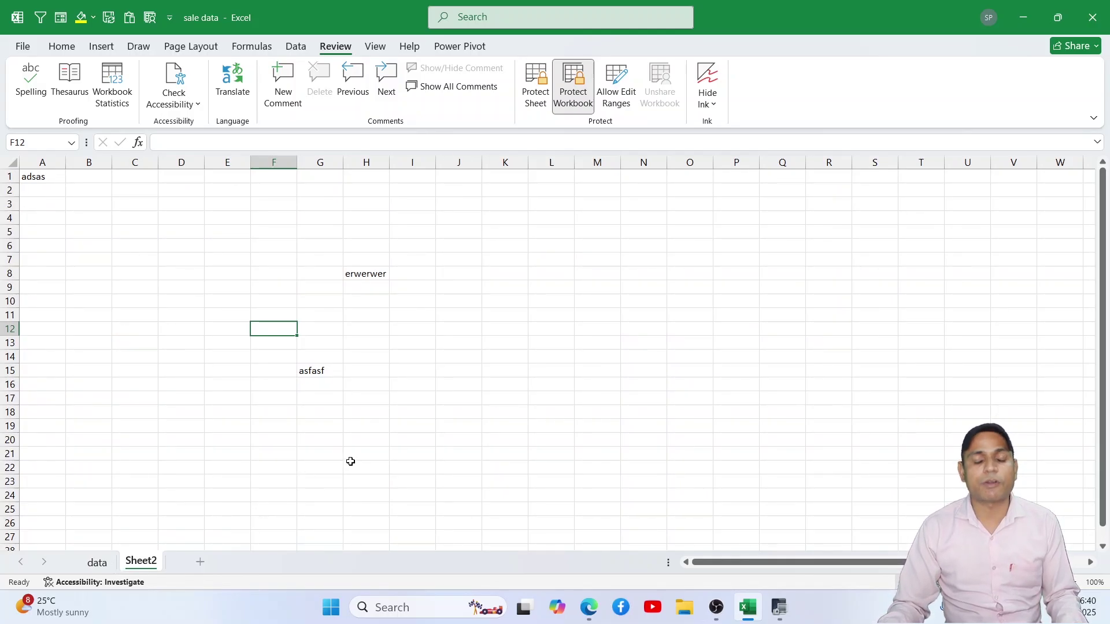
Step: Inspect Sheet2's tab menu twice without choosing anything, then go to the data sheet
right_click(144, 561)
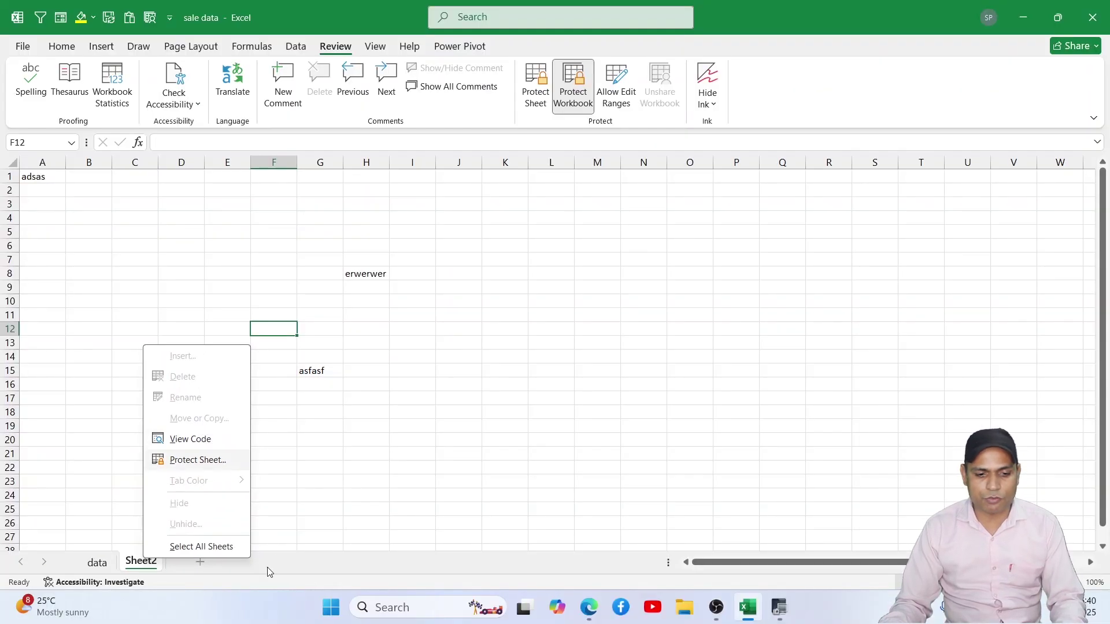
click(430, 579)
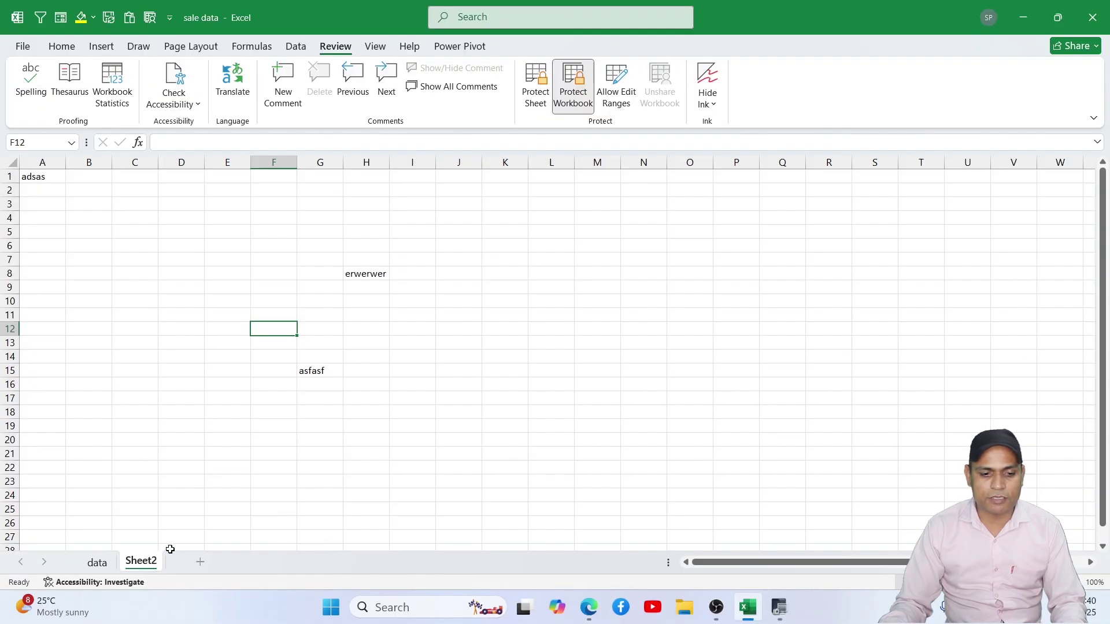
right_click(131, 544)
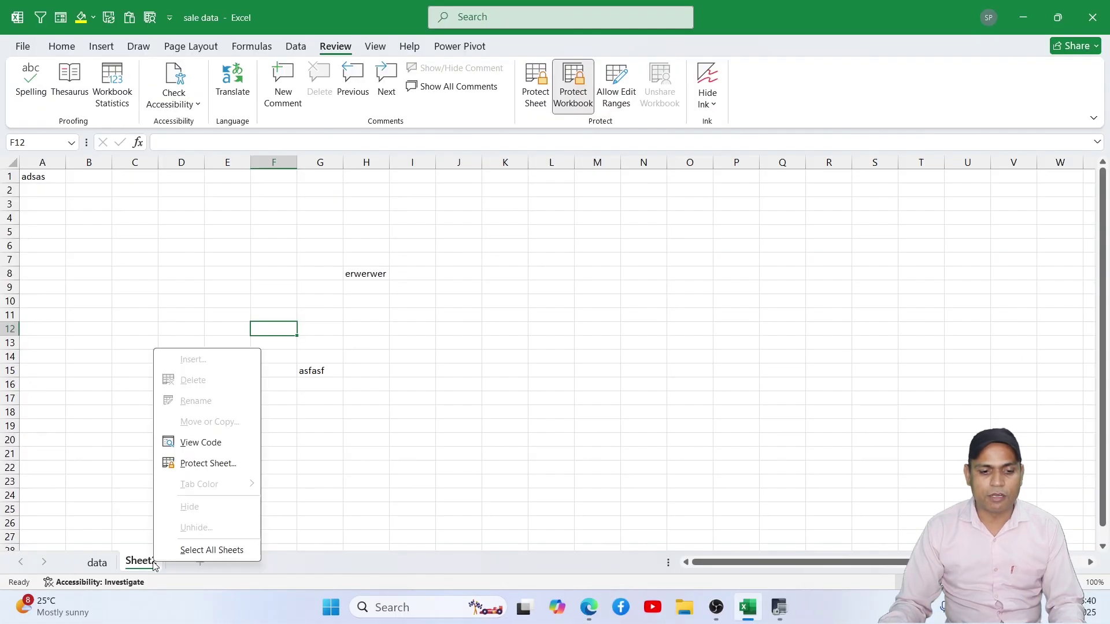
click(335, 411)
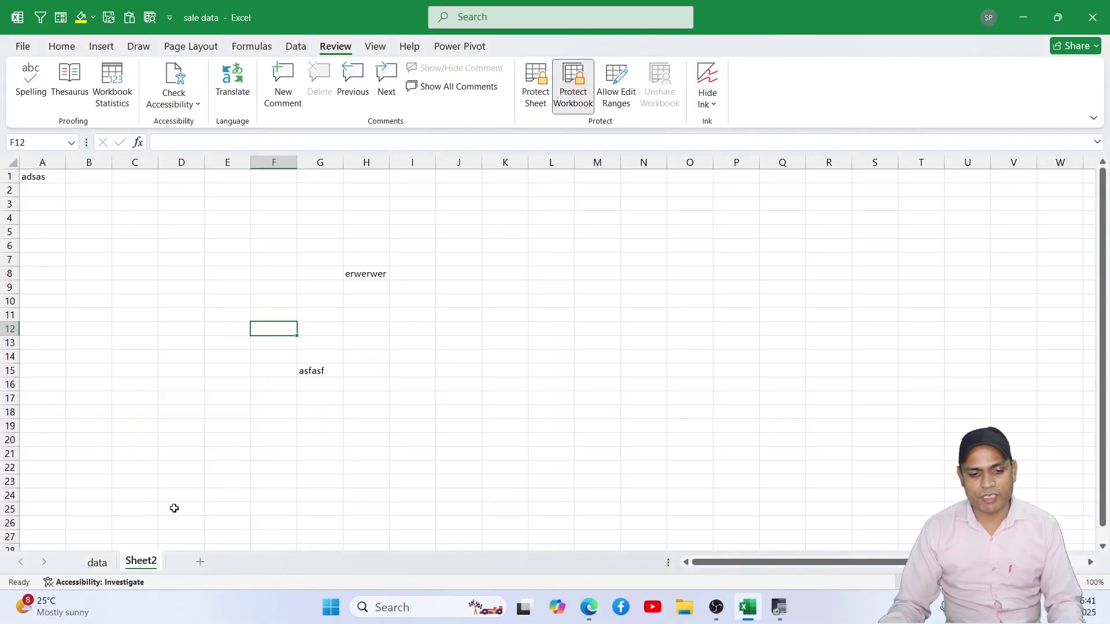
click(108, 569)
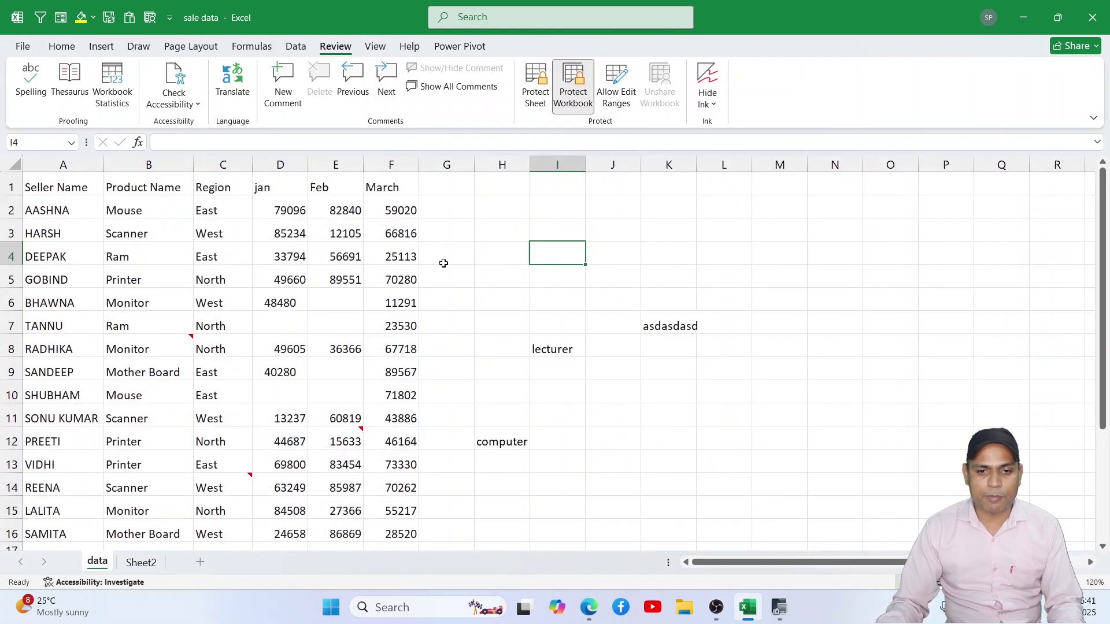
Step: Protect the data sheet with a password, re-entering it to confirm
click(535, 92)
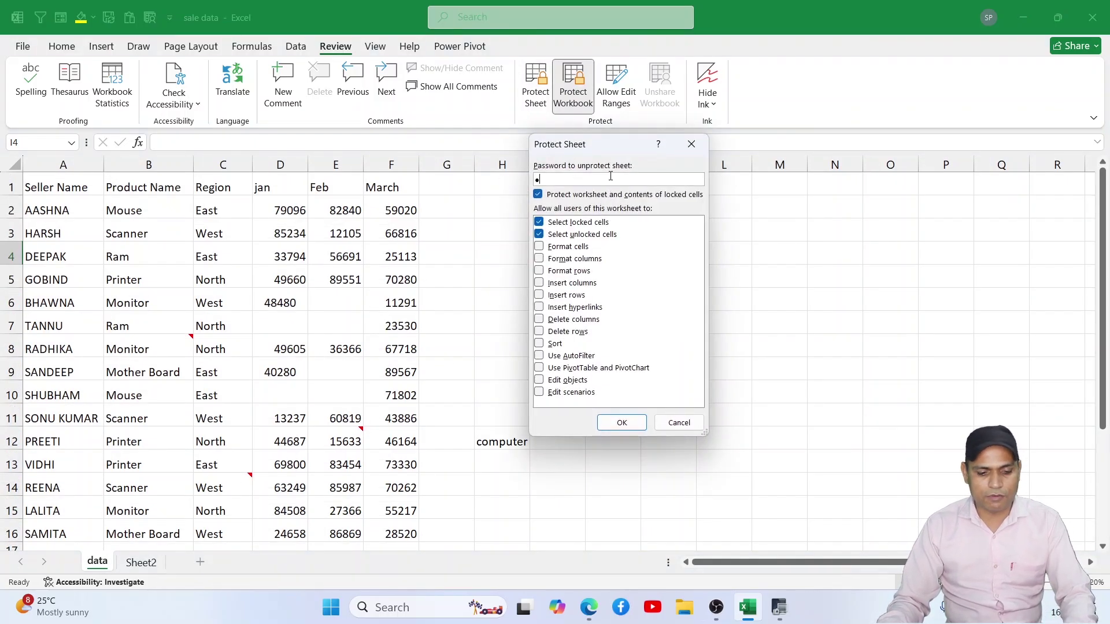
click(622, 422)
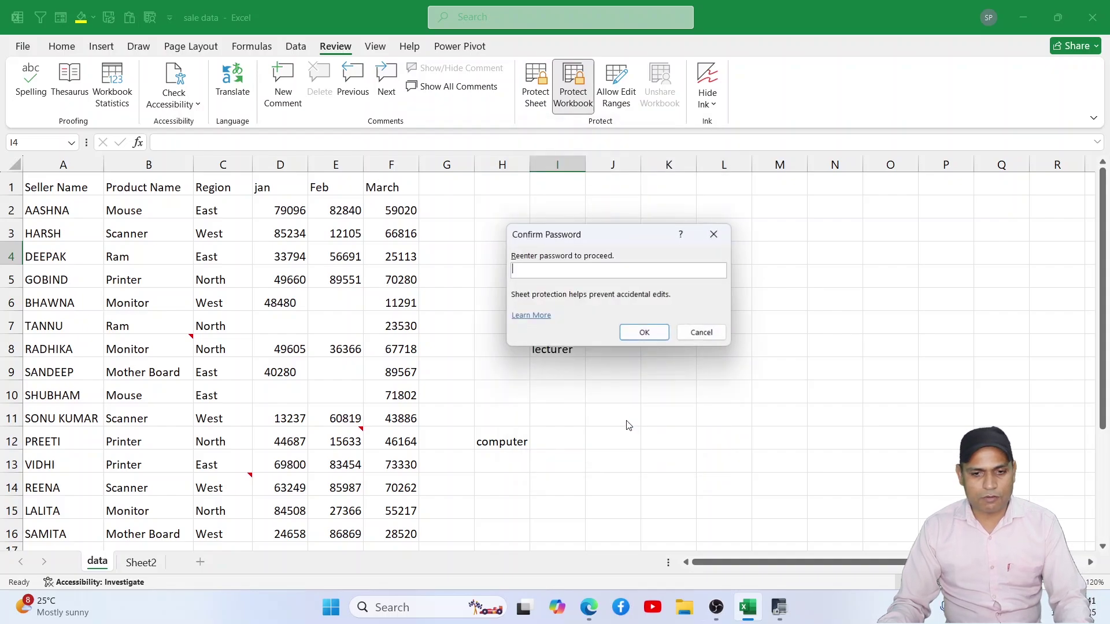
text(1234)
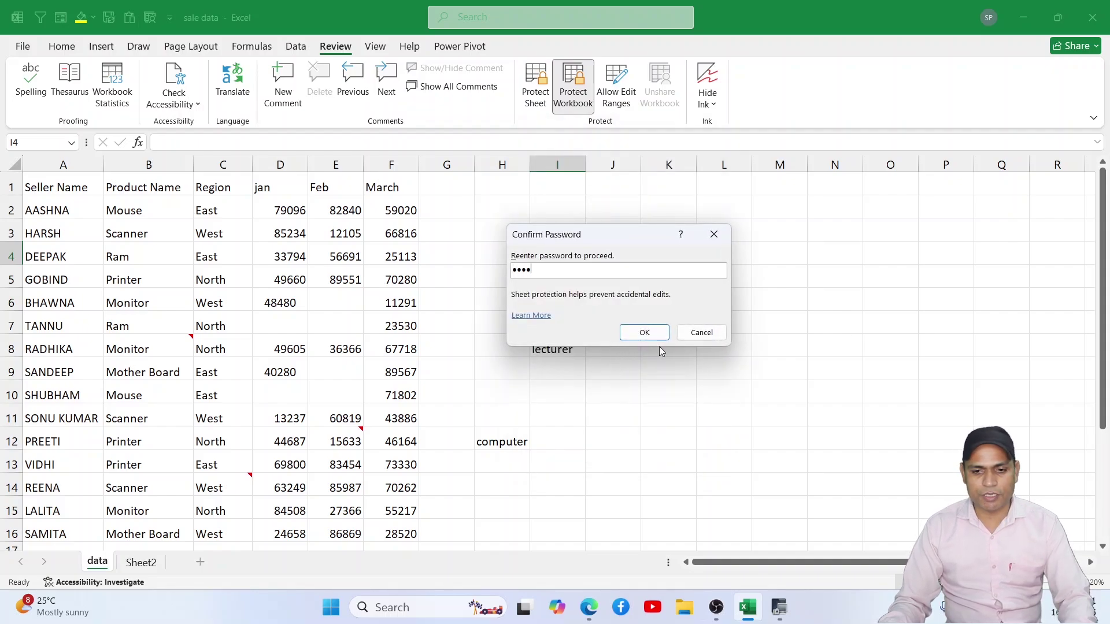
click(660, 337)
Step: Test protection by trying to edit I14, check the tab menu, then select J12 and I5
scroll(495, 332, down, 1)
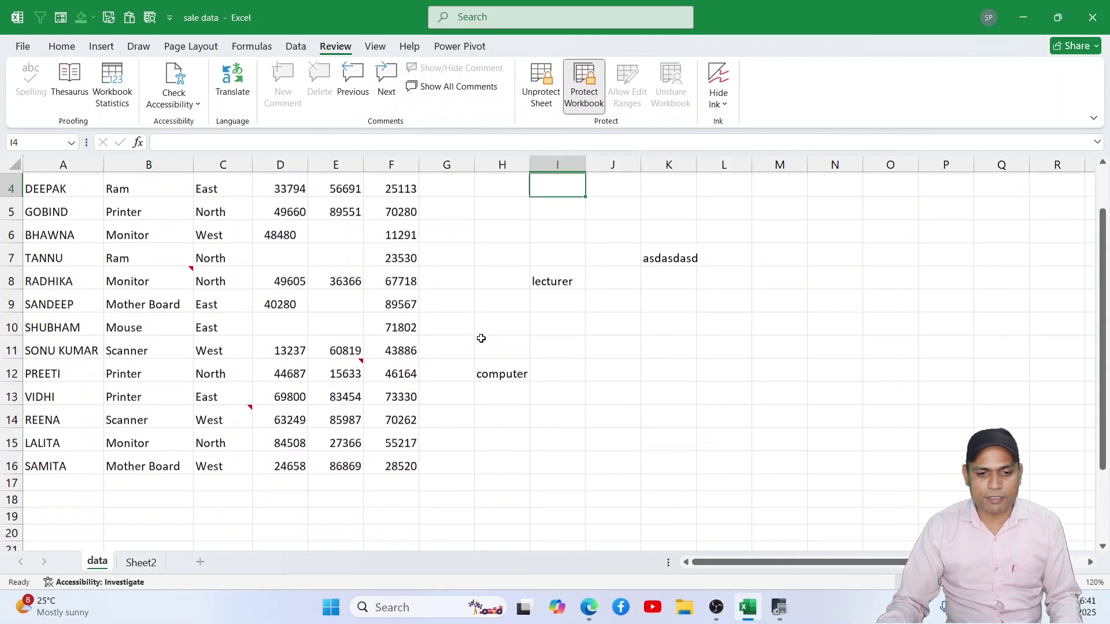
double_click(542, 414)
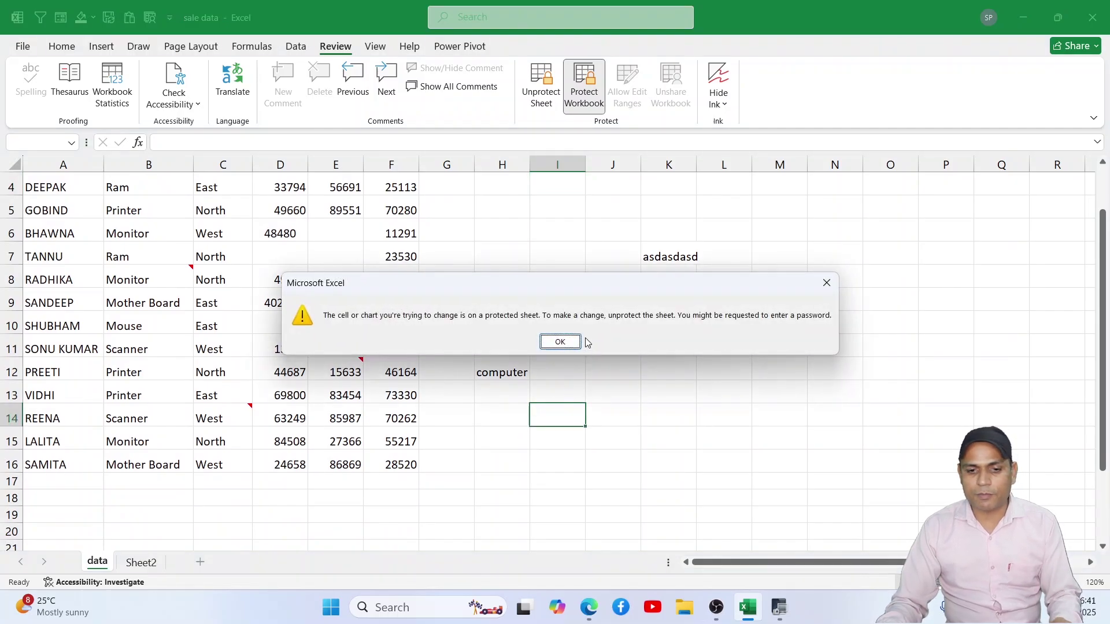
click(569, 342)
right_click(100, 557)
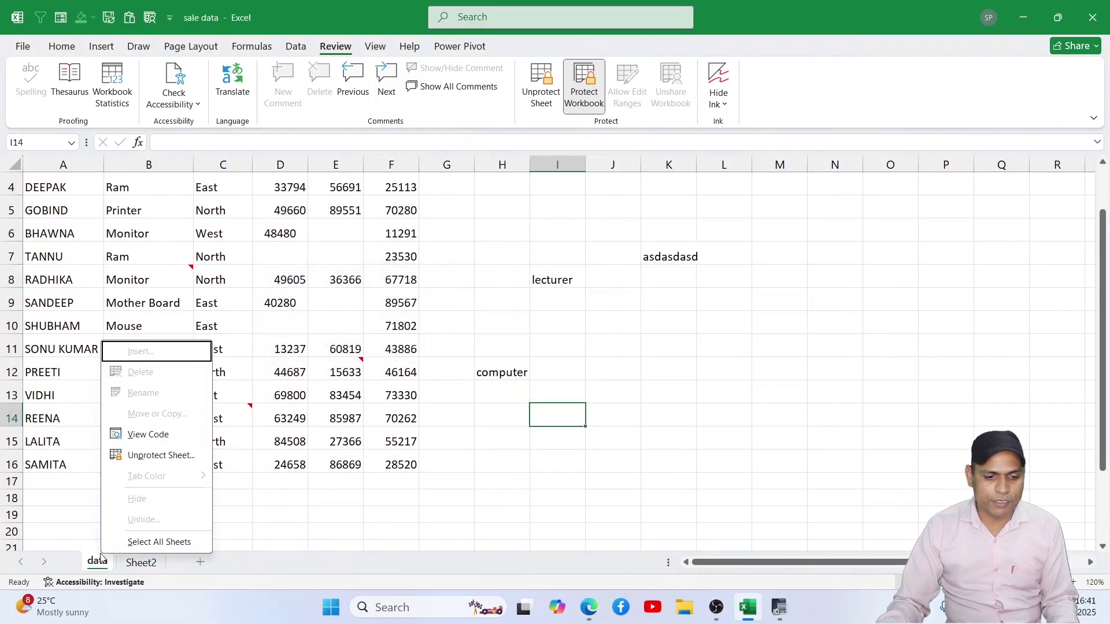
click(501, 414)
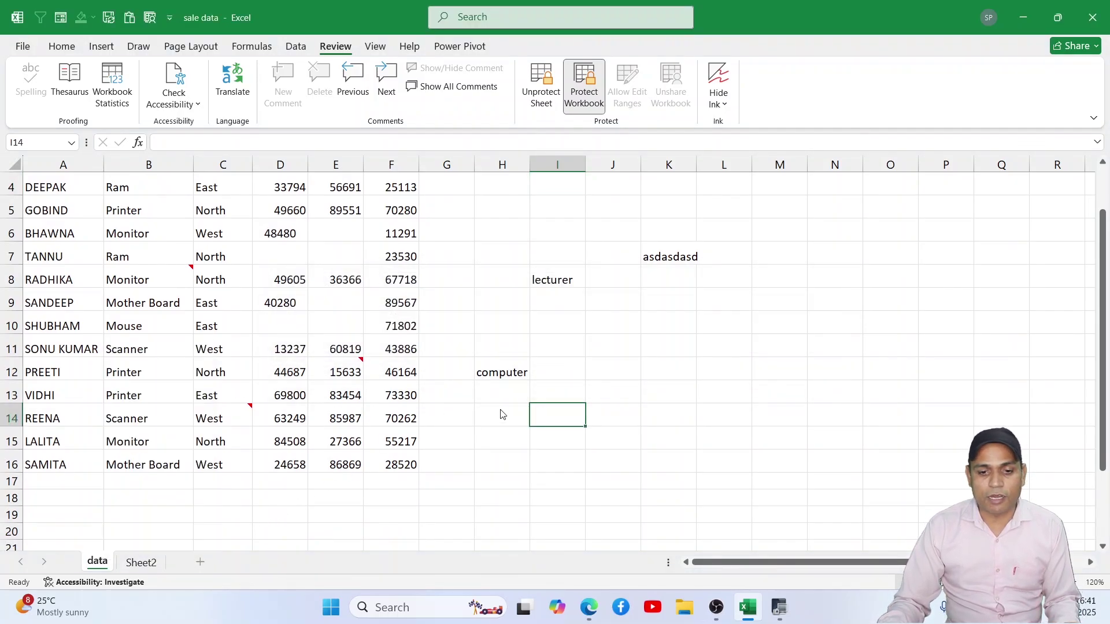
click(589, 377)
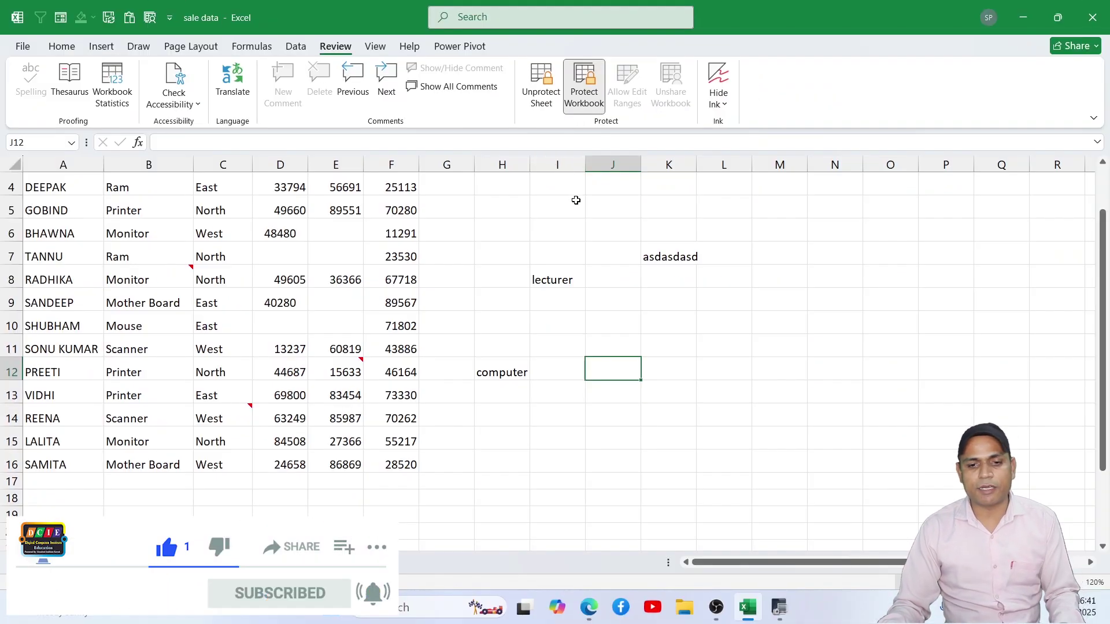
click(578, 203)
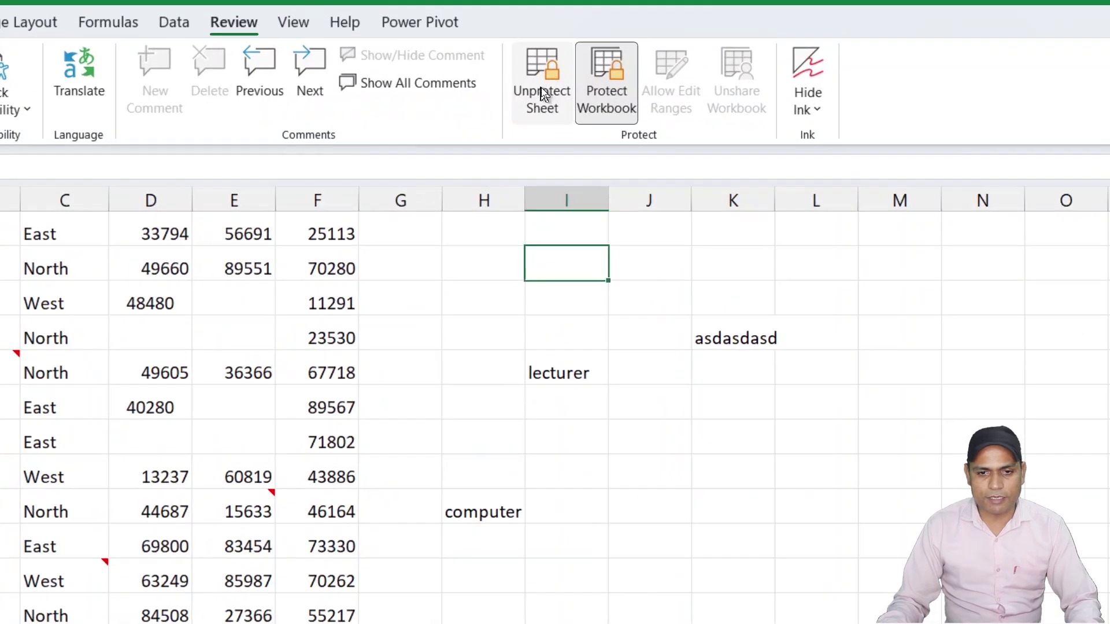
Step: After a cancelled attempt and a blocked edit of H8, unprotect the data sheet with its password
click(541, 98)
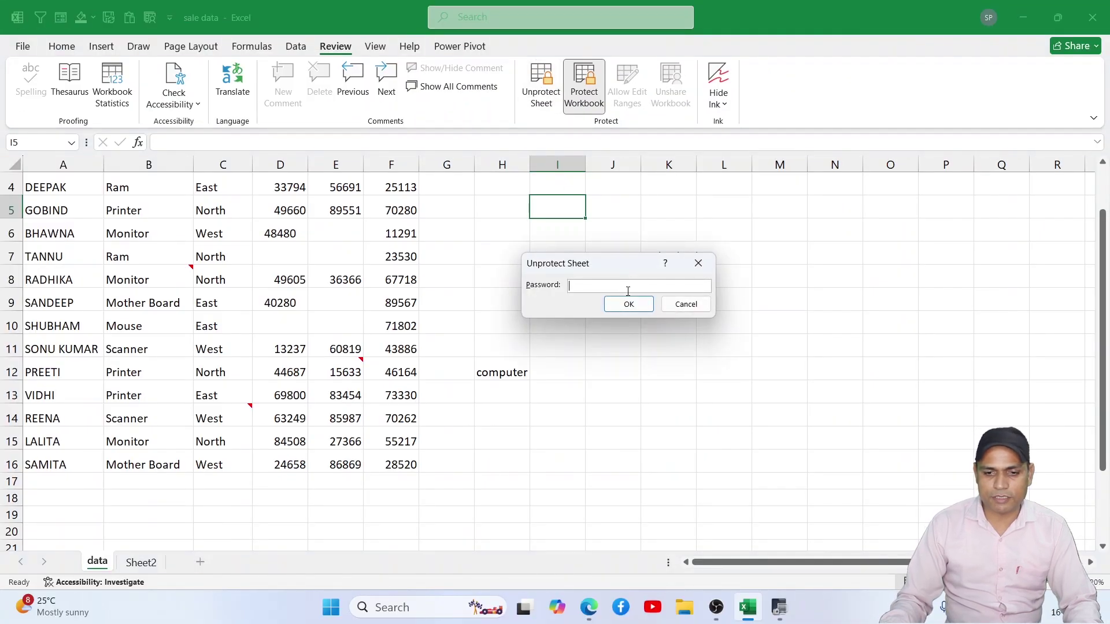
click(661, 304)
double_click(517, 281)
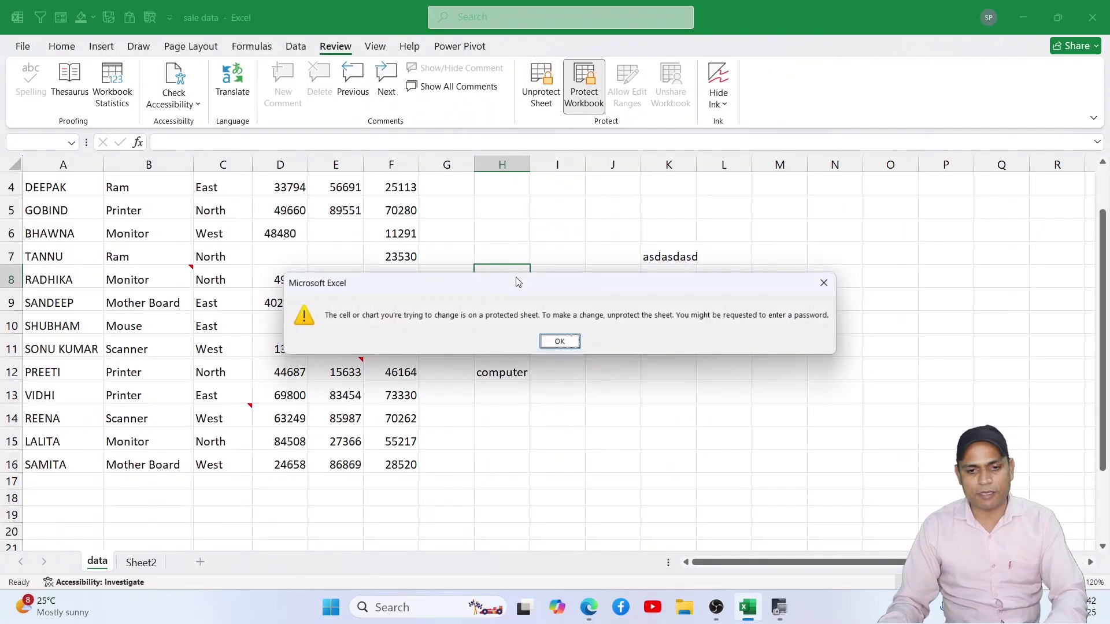
click(559, 341)
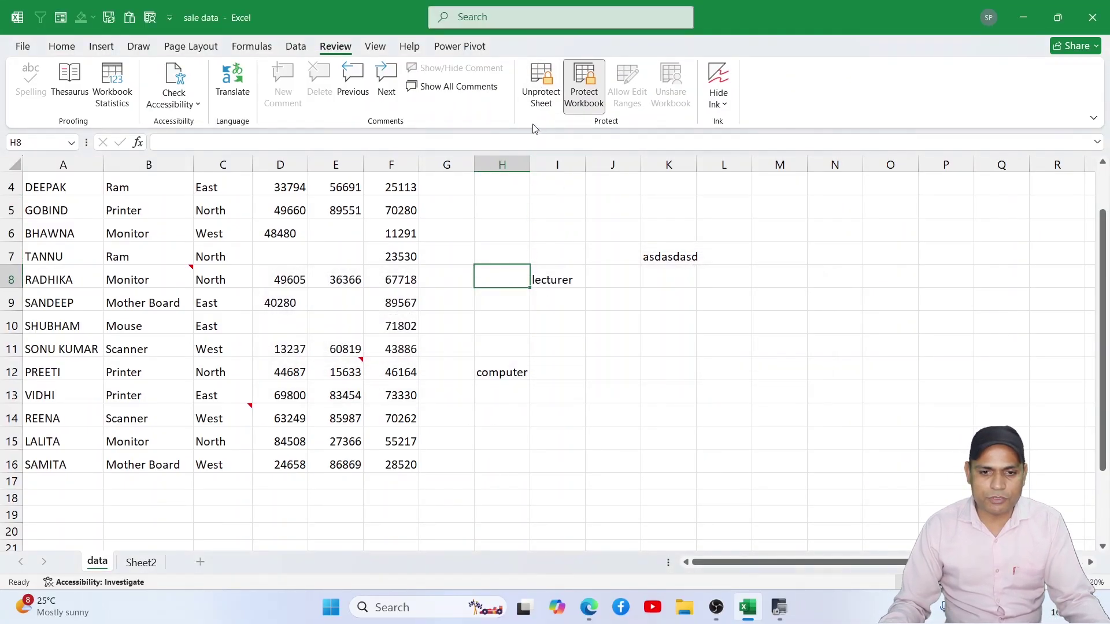
click(542, 95)
text(123)
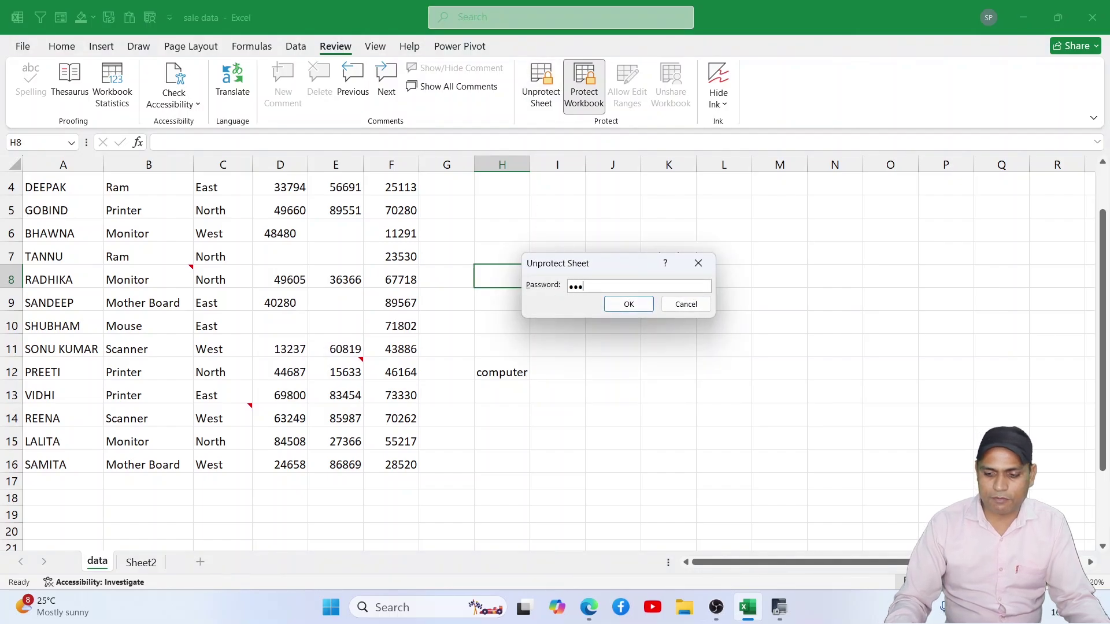
text(4)
key(Return)
Step: Enter 'DADad' in I11 to confirm editing works, then clear it
click(572, 337)
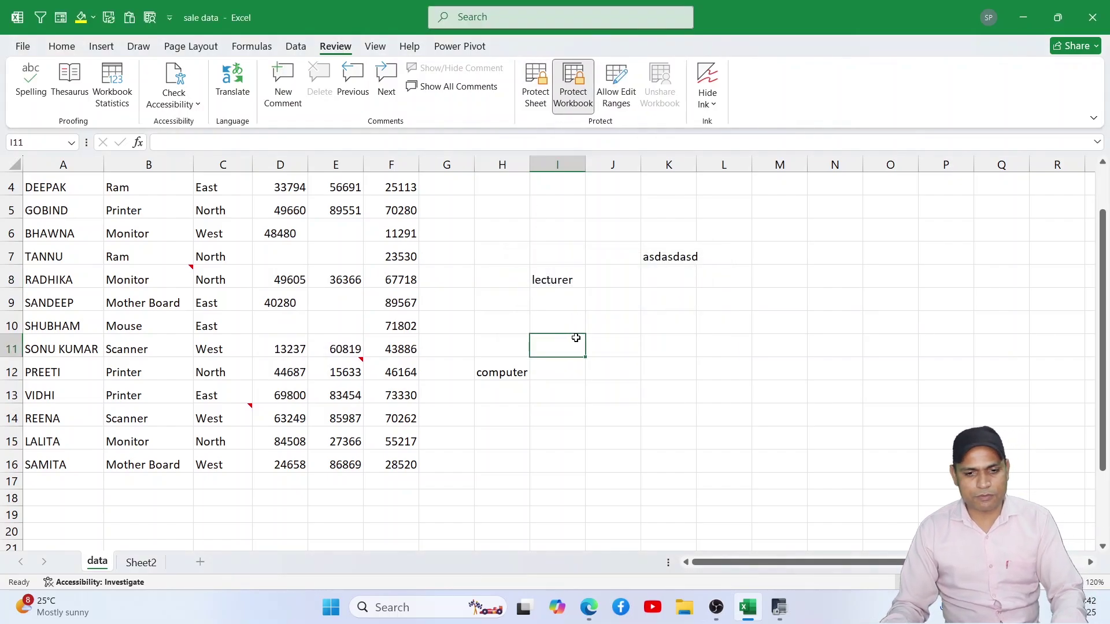
text(DADad)
key(Caps_Lock)
click(663, 408)
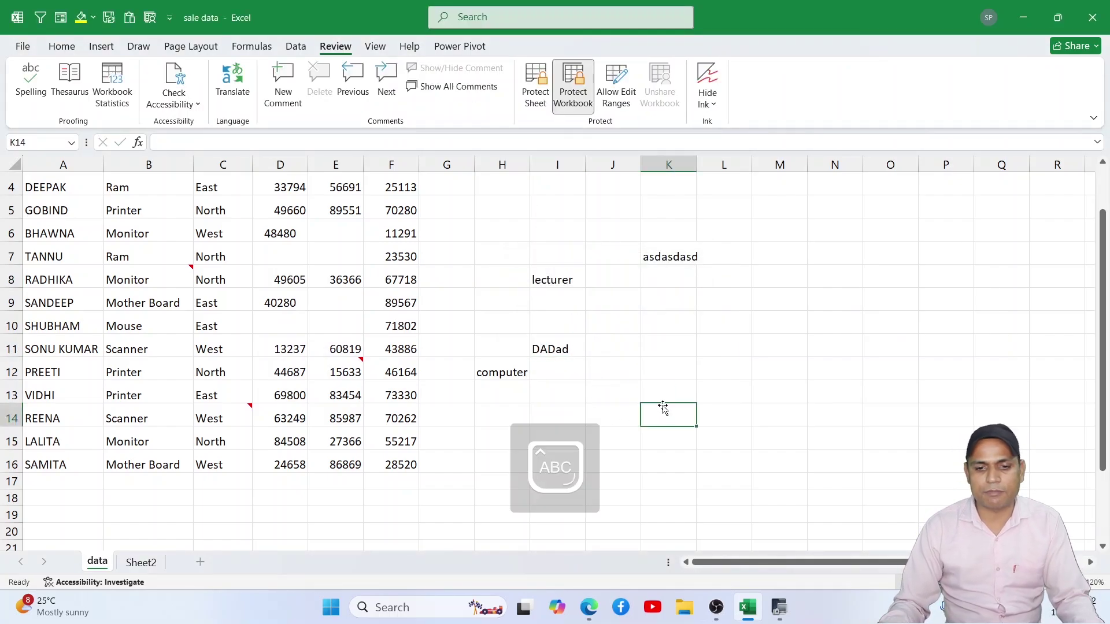
click(571, 353)
key(Delete)
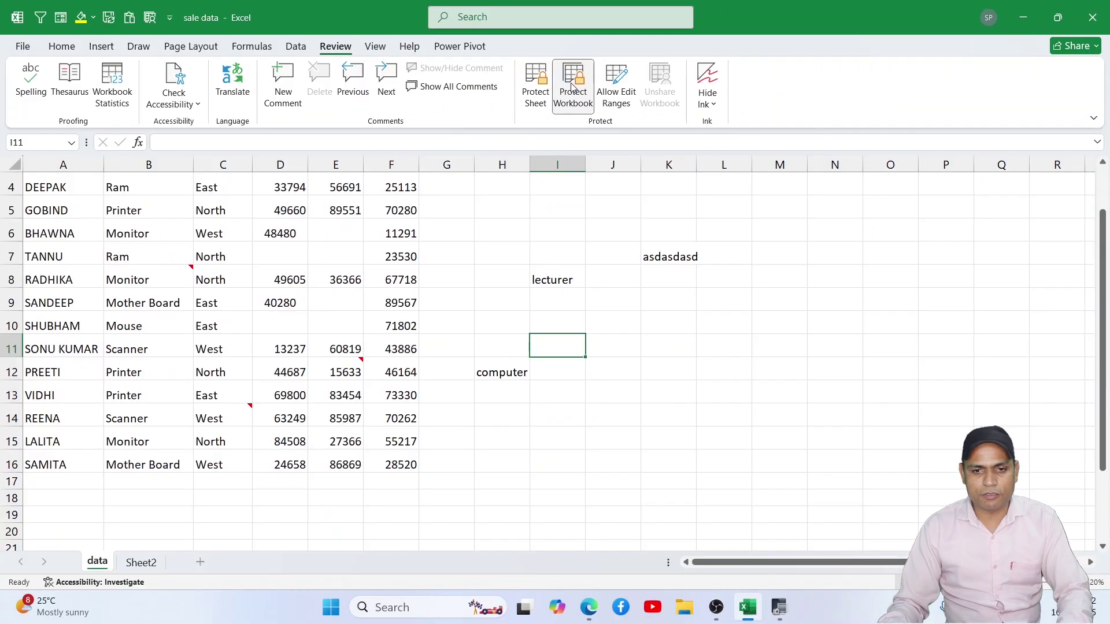
Step: Remove the workbook structure protection by entering its password
click(571, 85)
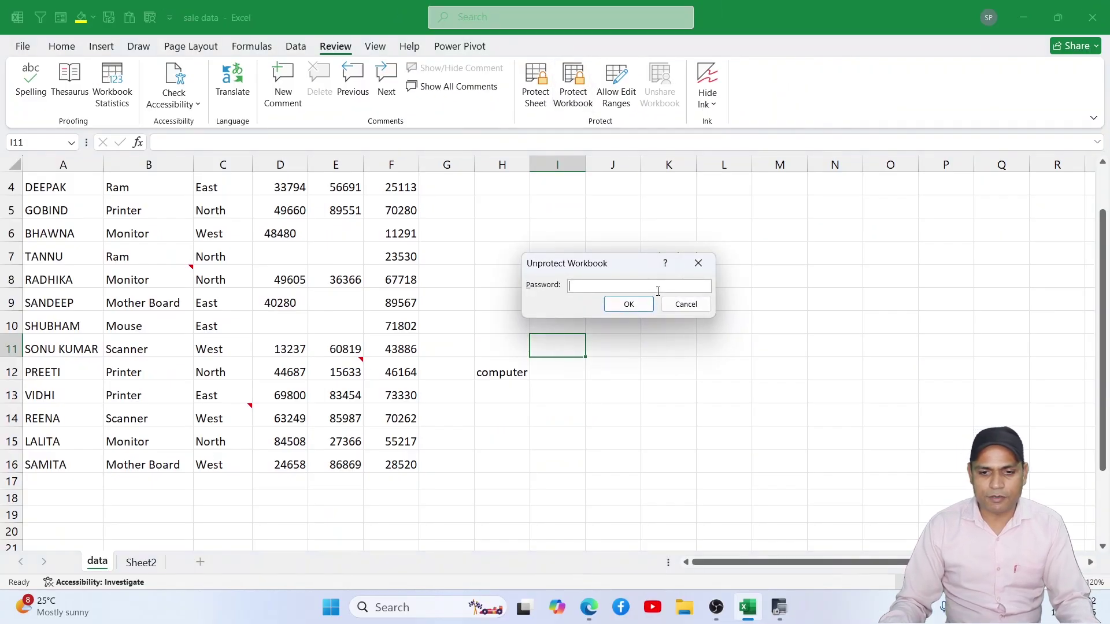
text(••••)
key(Return)
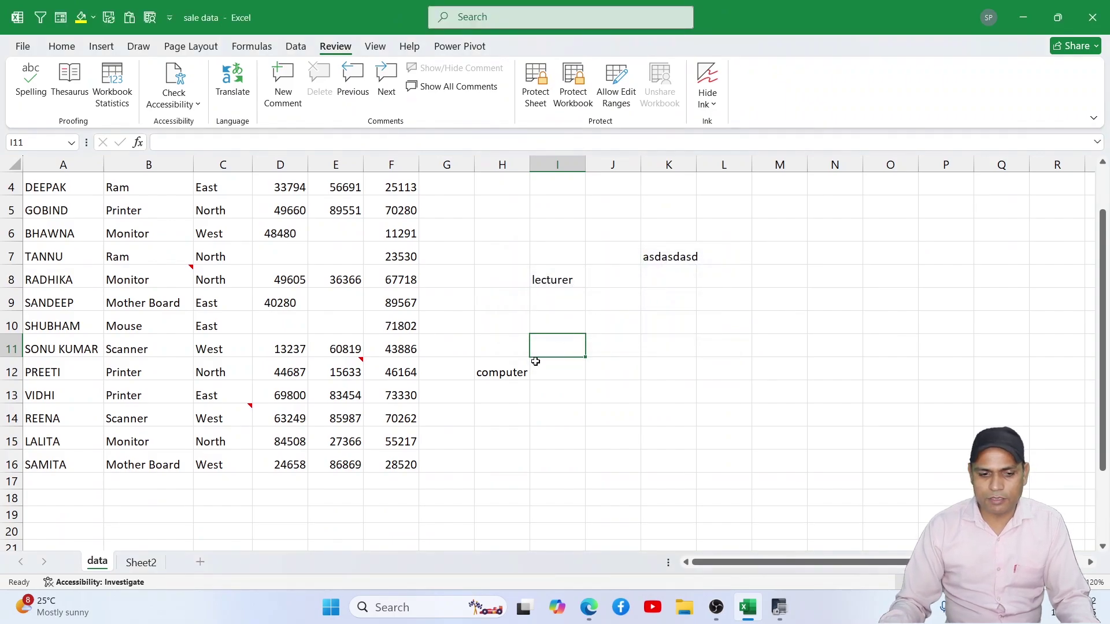
Step: Insert a new blank Sheet3, then go back to the data sheet
click(142, 562)
click(199, 562)
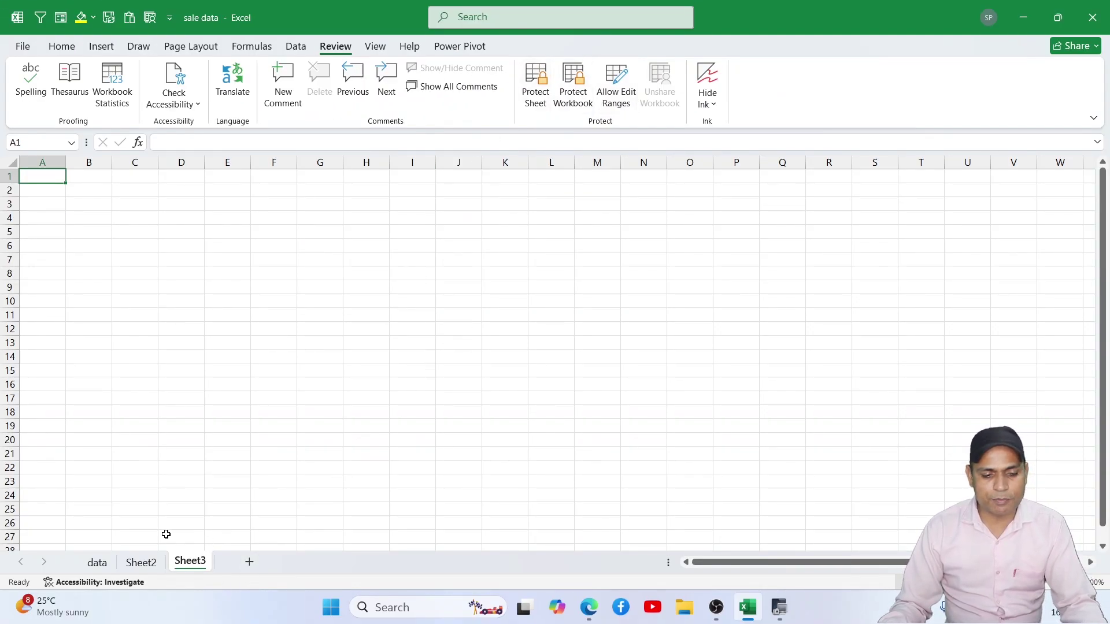
click(99, 563)
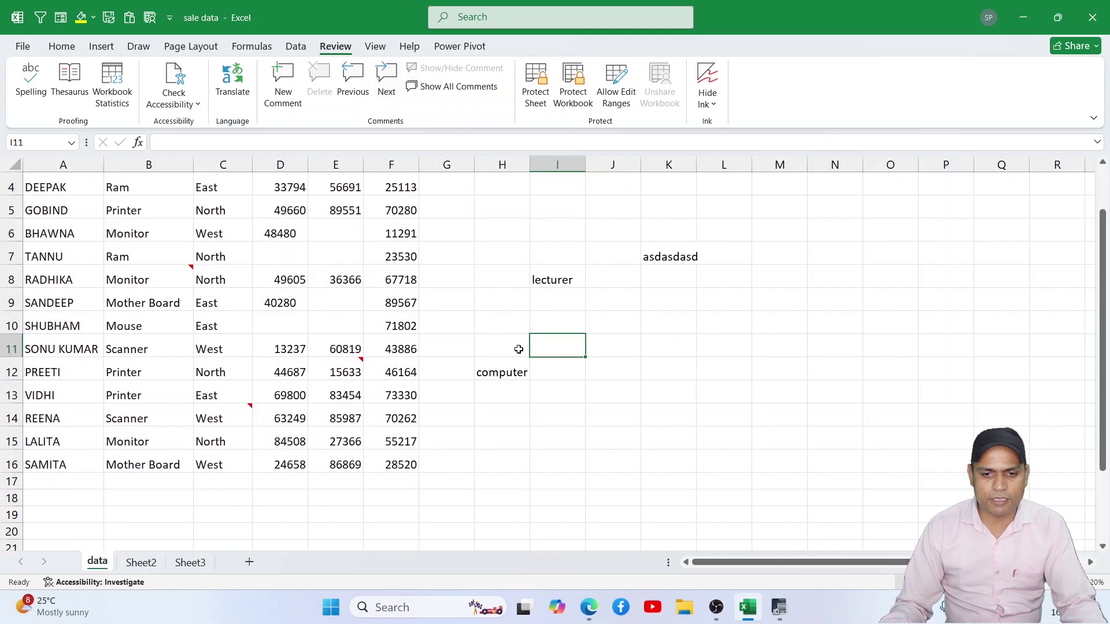
scroll(601, 336, down, 1)
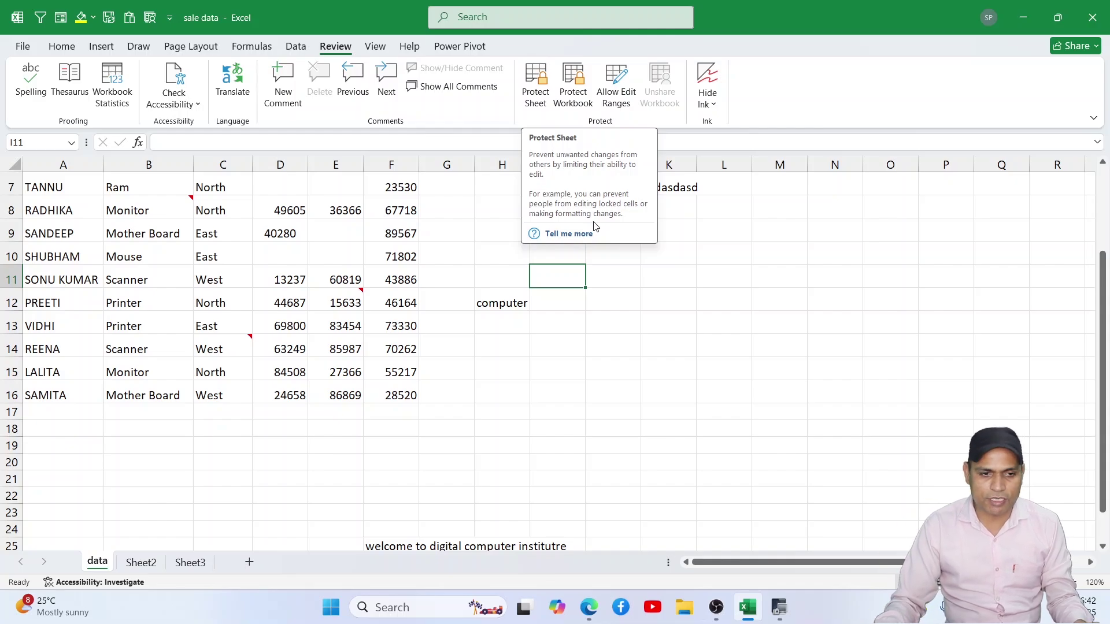
click(23, 46)
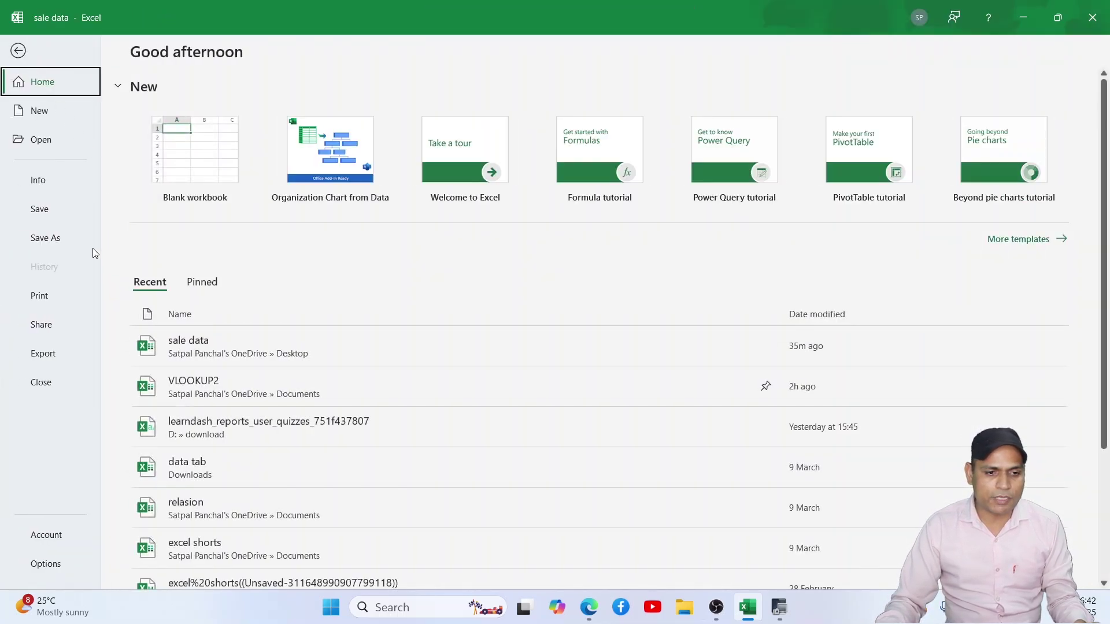
click(40, 180)
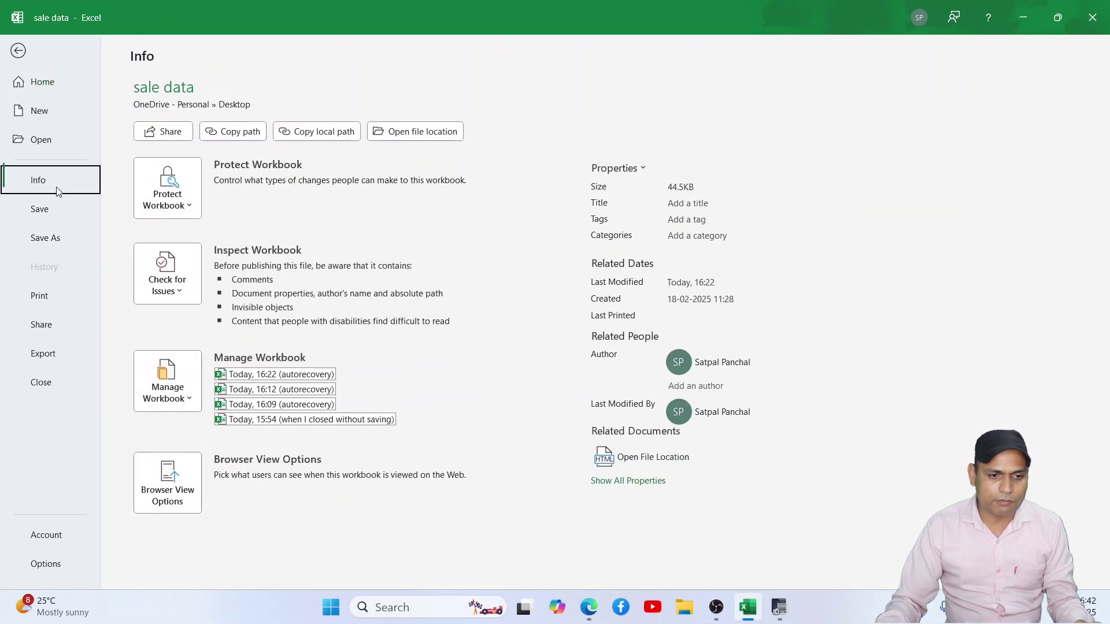
click(186, 209)
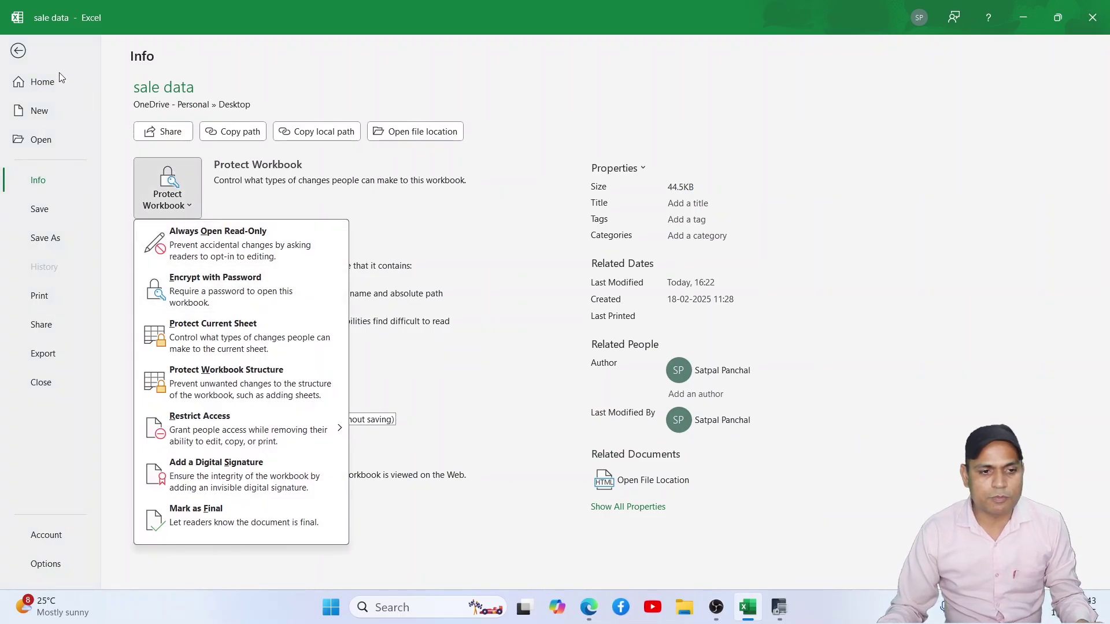
click(21, 54)
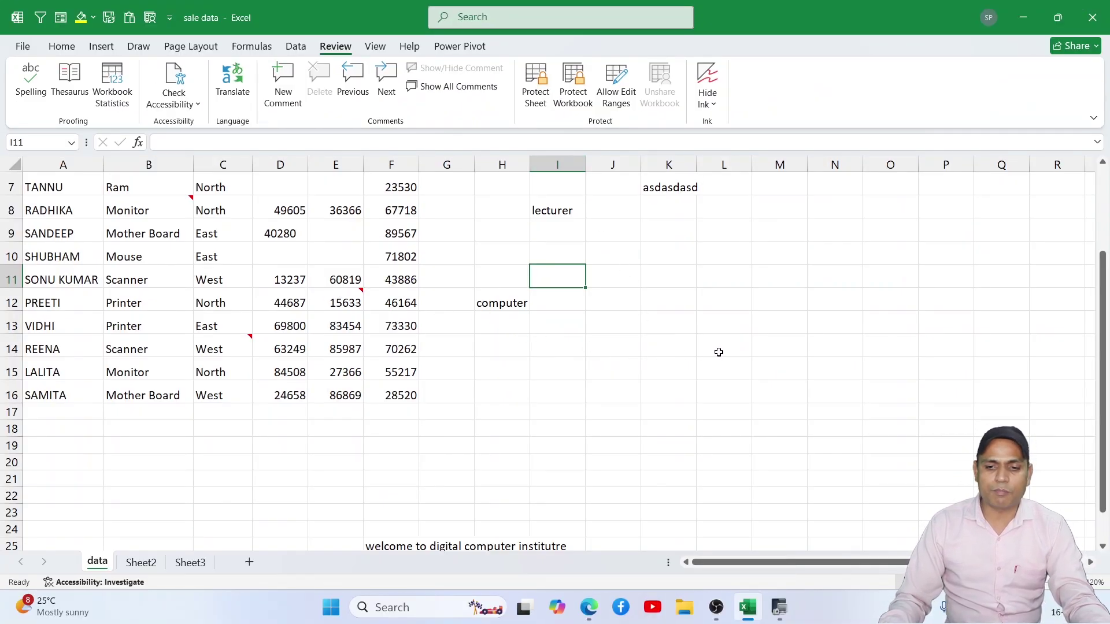
Step: Apply All Borders to the empty 3-column block K14:M21 on the data sheet
drag(673, 351, 791, 479)
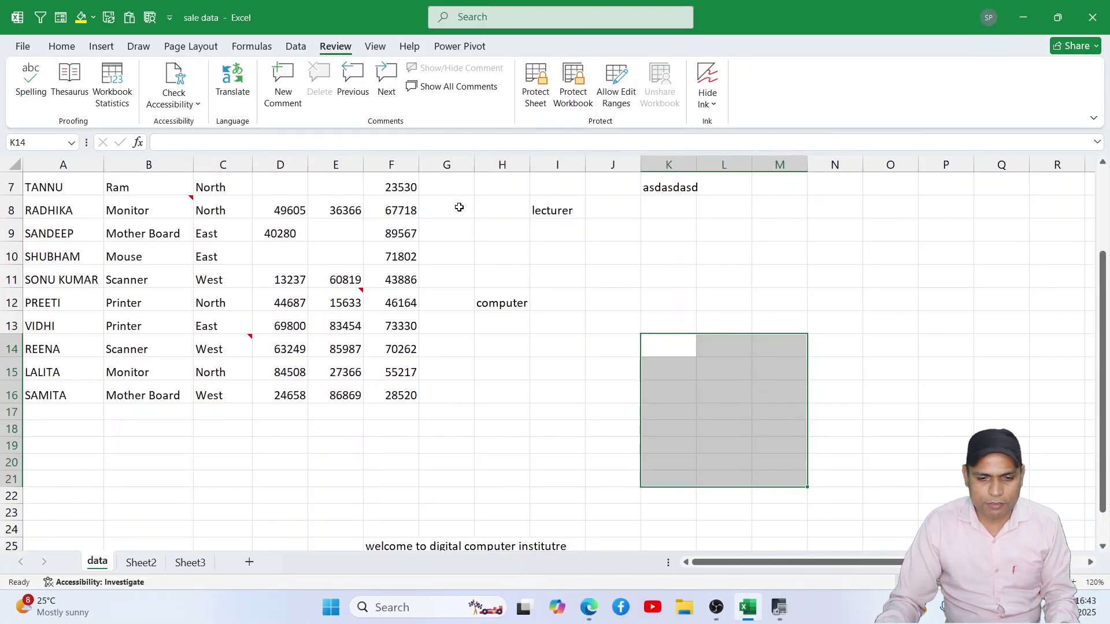
click(73, 52)
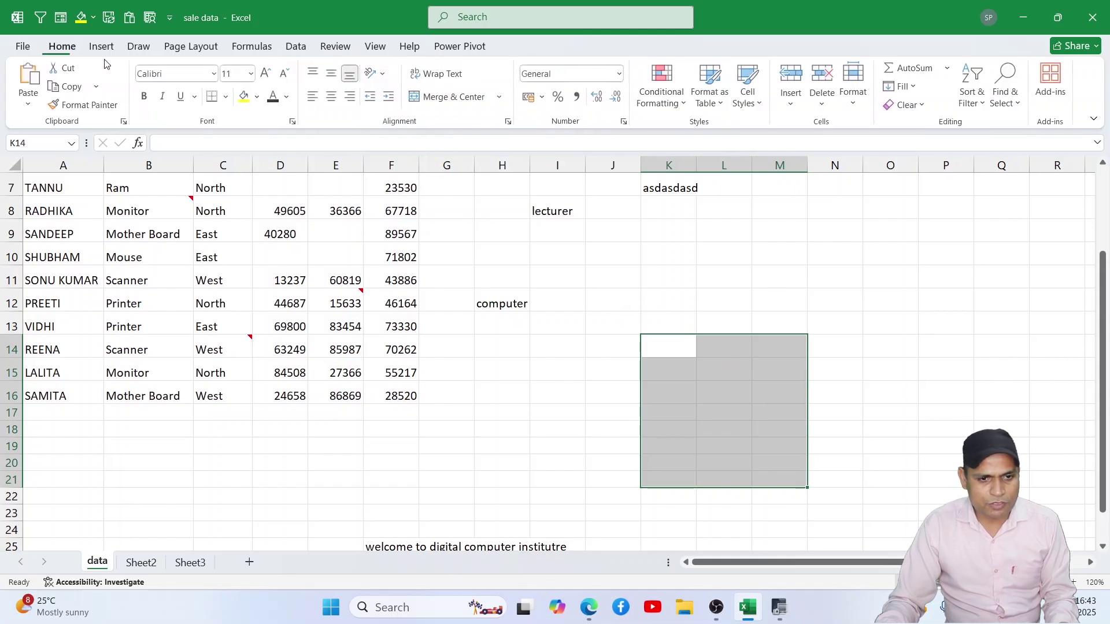
click(226, 98)
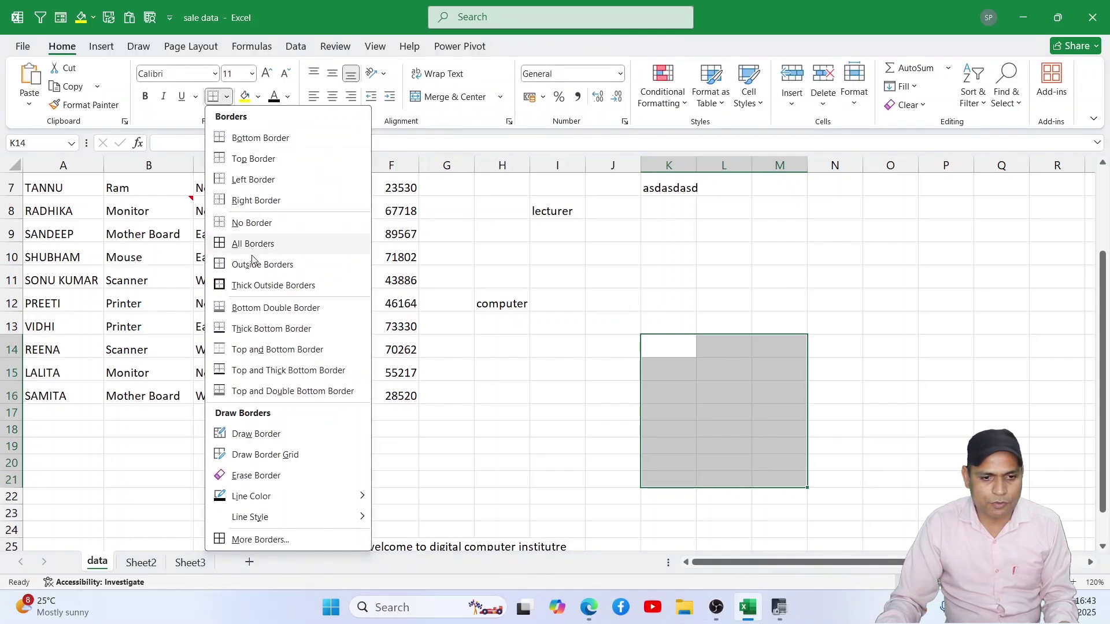
click(271, 240)
drag(665, 325, 792, 327)
click(767, 409)
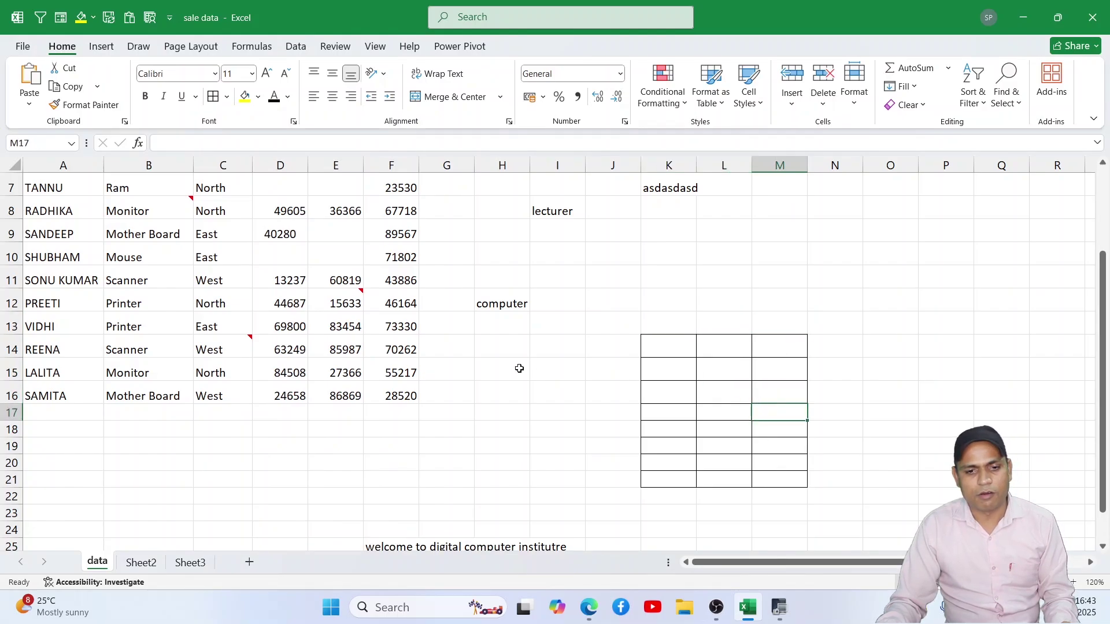
drag(665, 352, 775, 471)
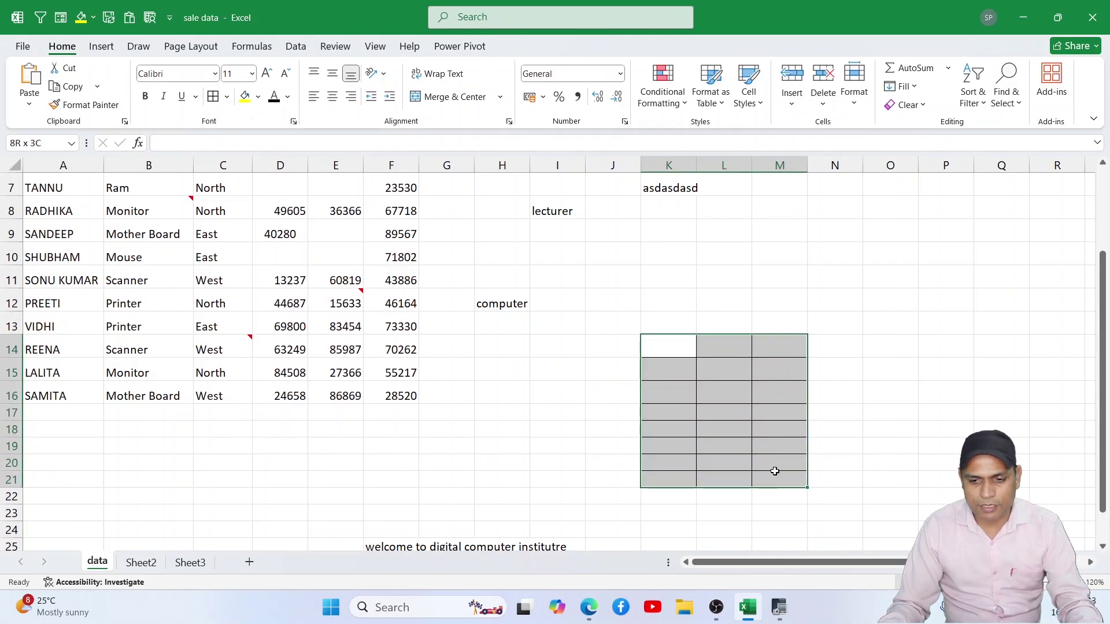
click(337, 47)
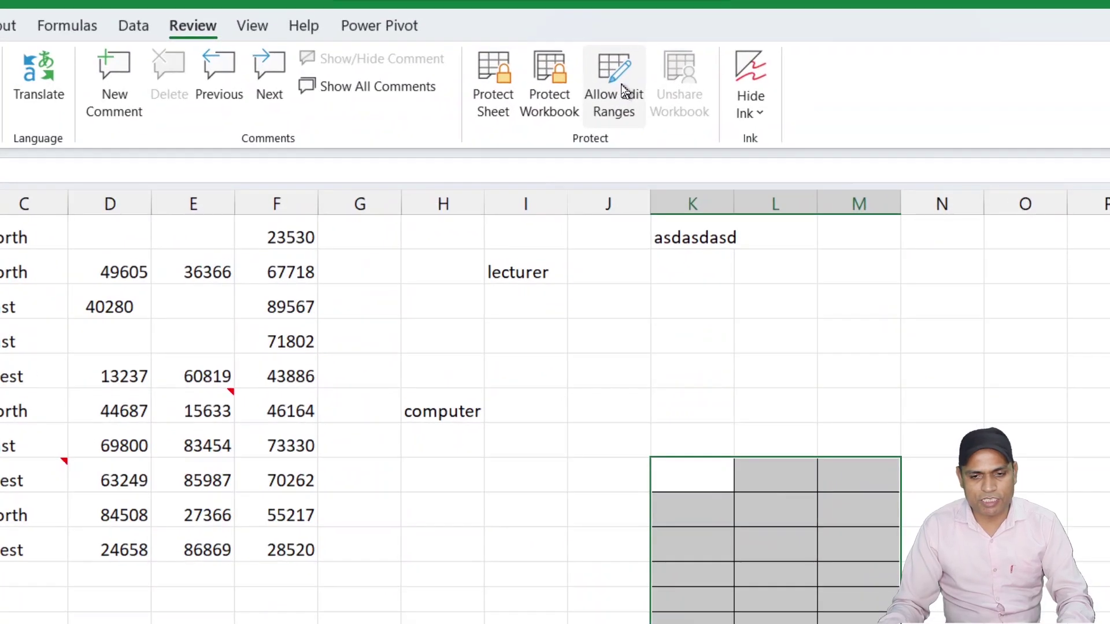
Step: Create an Allow Edit Range titled DATA covering $K$14:$M$21 and apply it
click(617, 87)
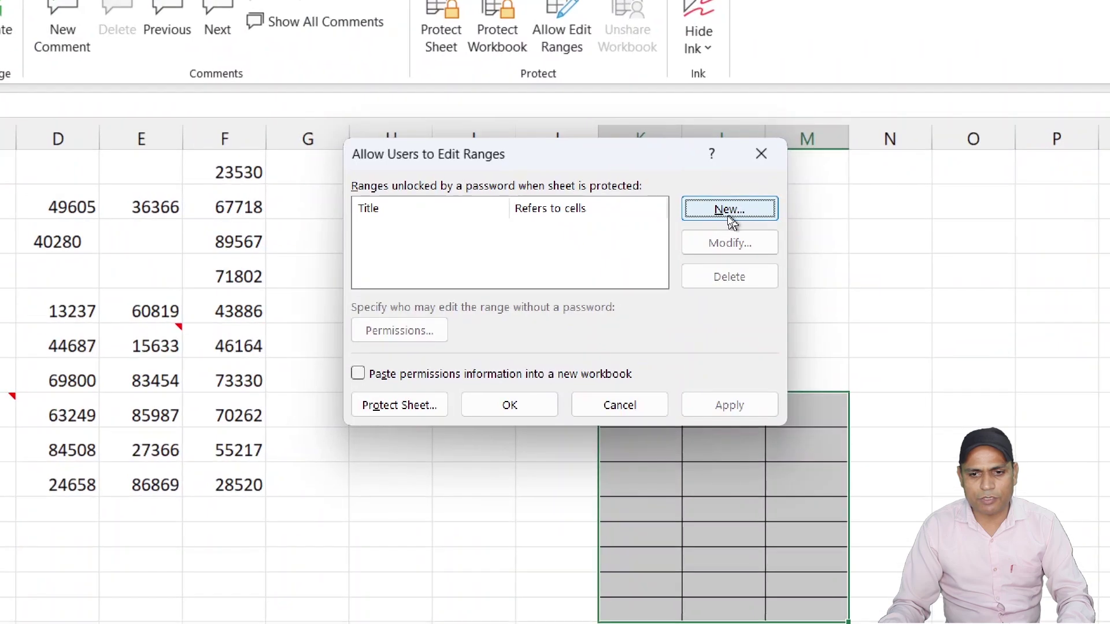
click(728, 212)
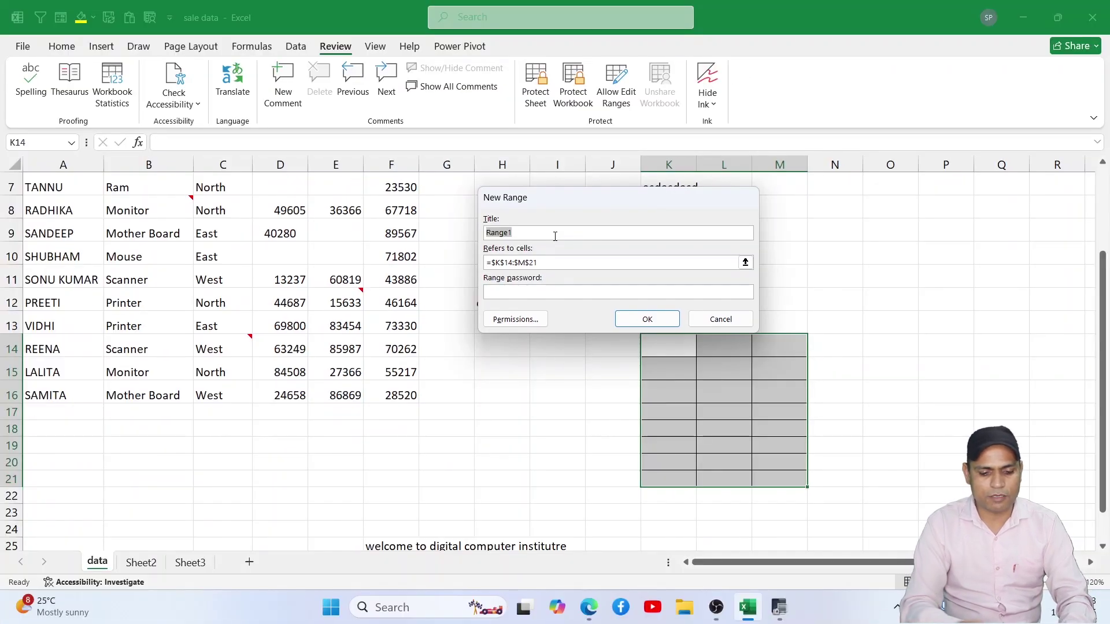
text(ADA)
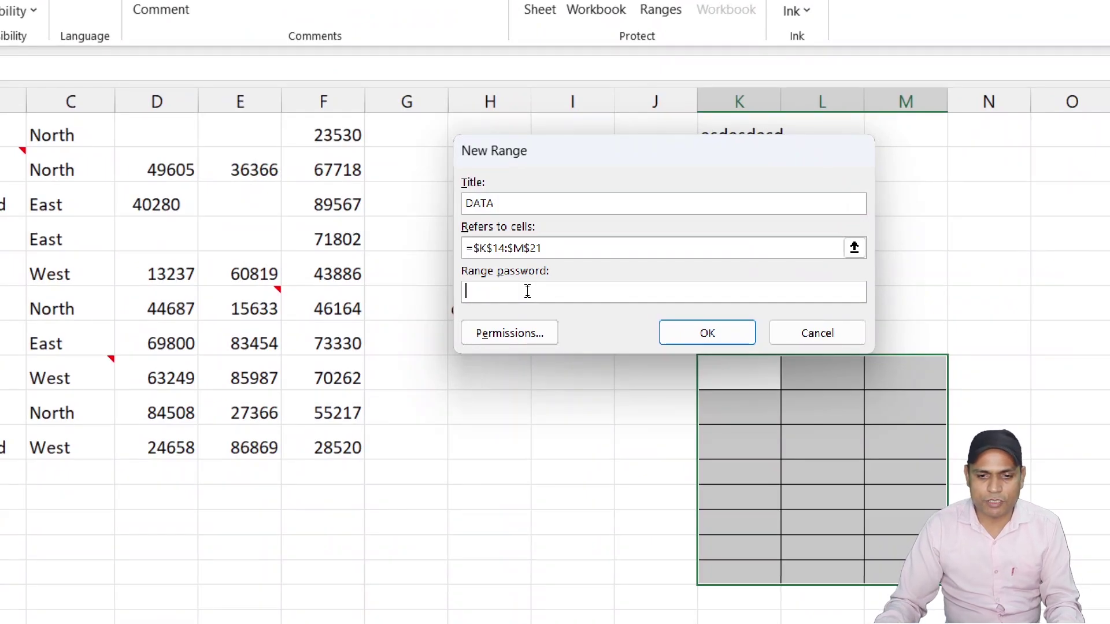
click(707, 333)
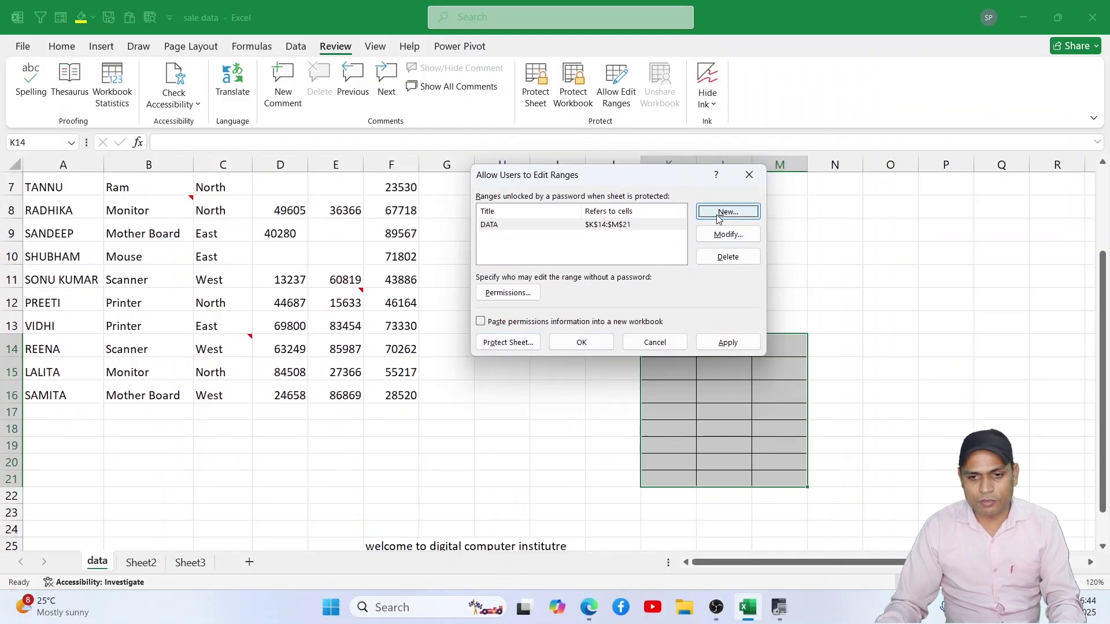
click(727, 342)
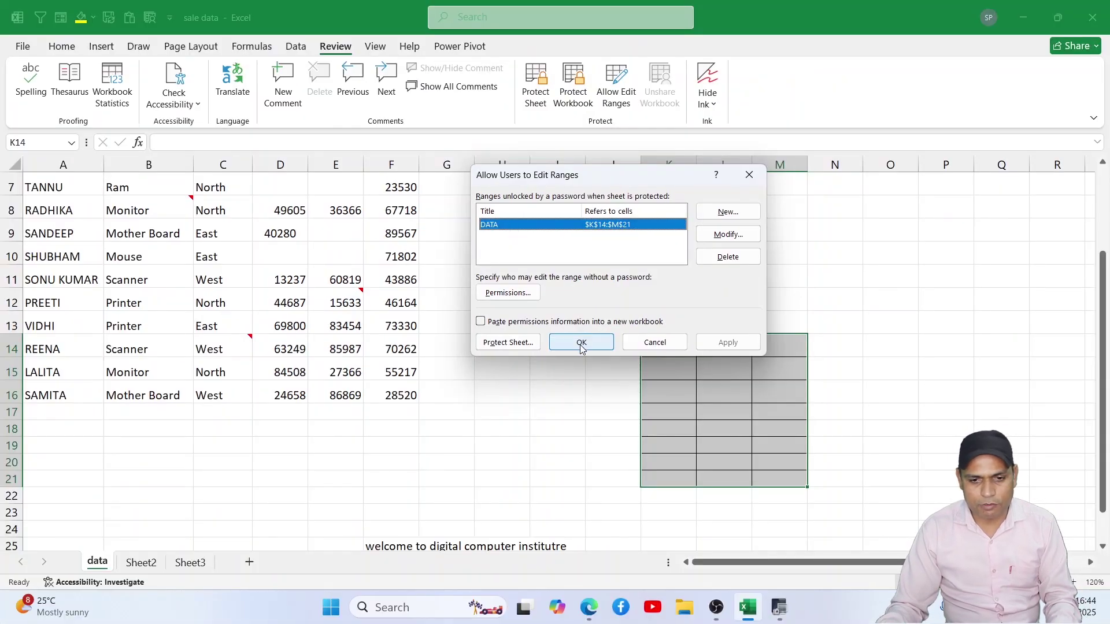
click(582, 343)
click(689, 366)
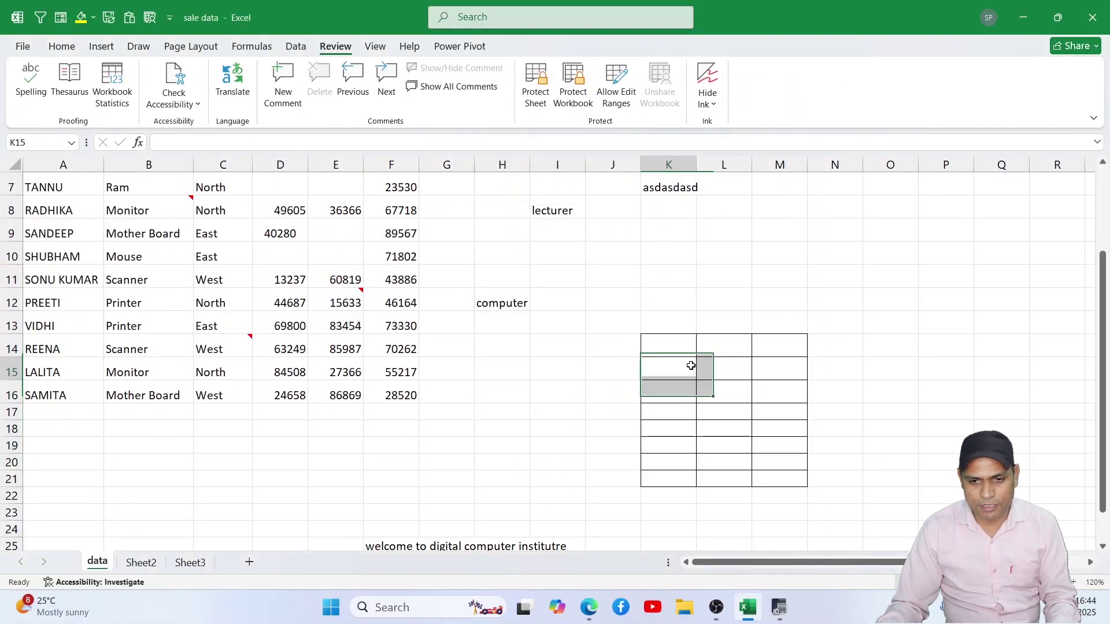
click(495, 385)
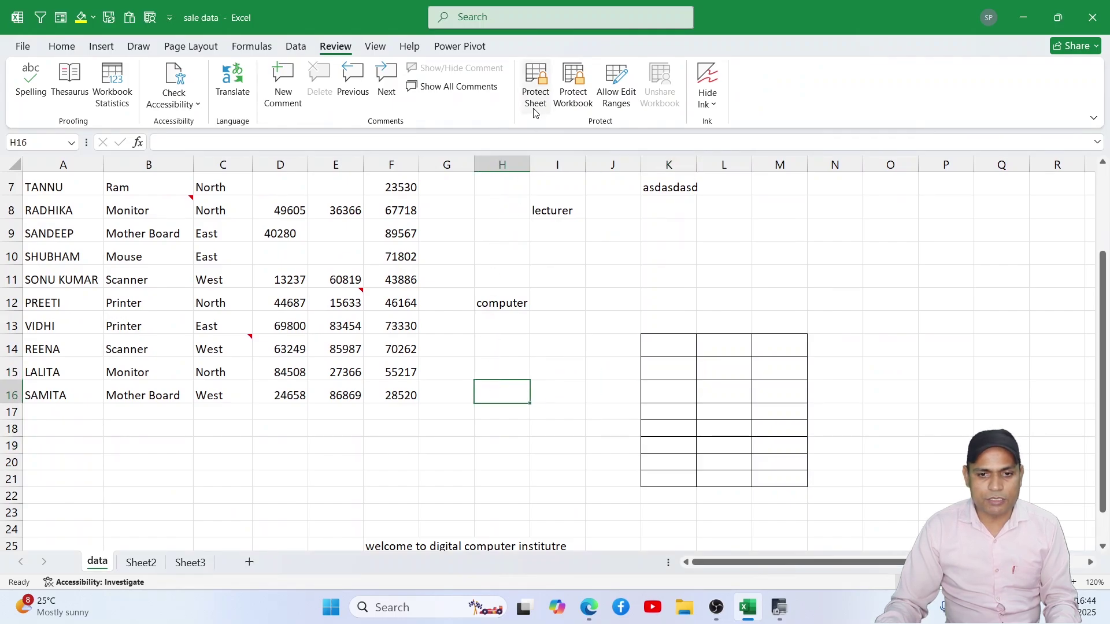
Step: Protect the data sheet with a password, confirming it twice
click(537, 87)
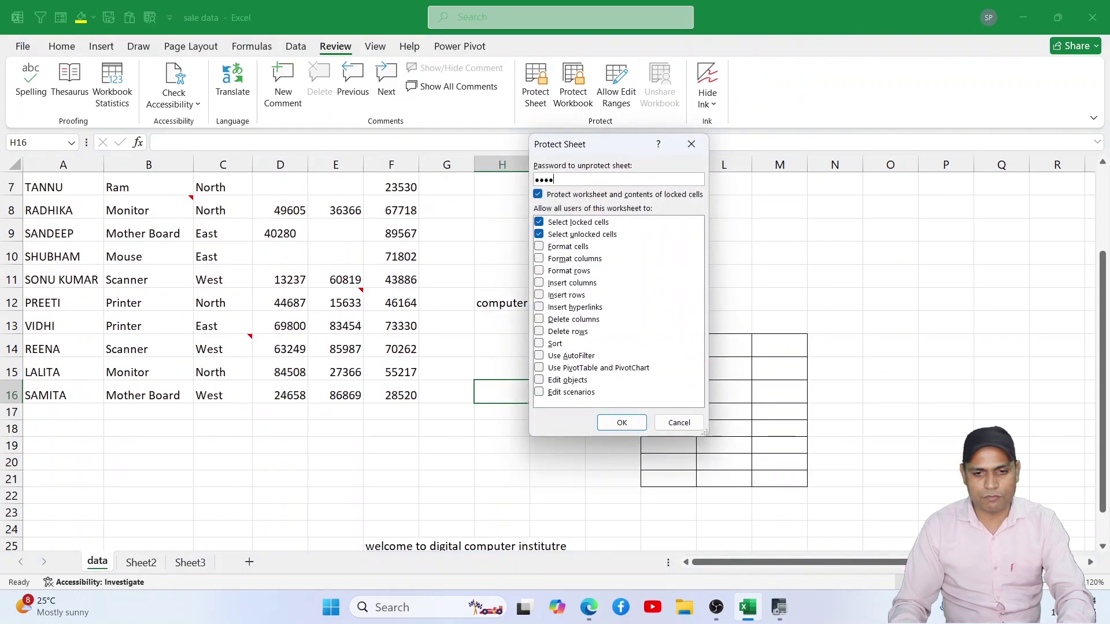
key(Return)
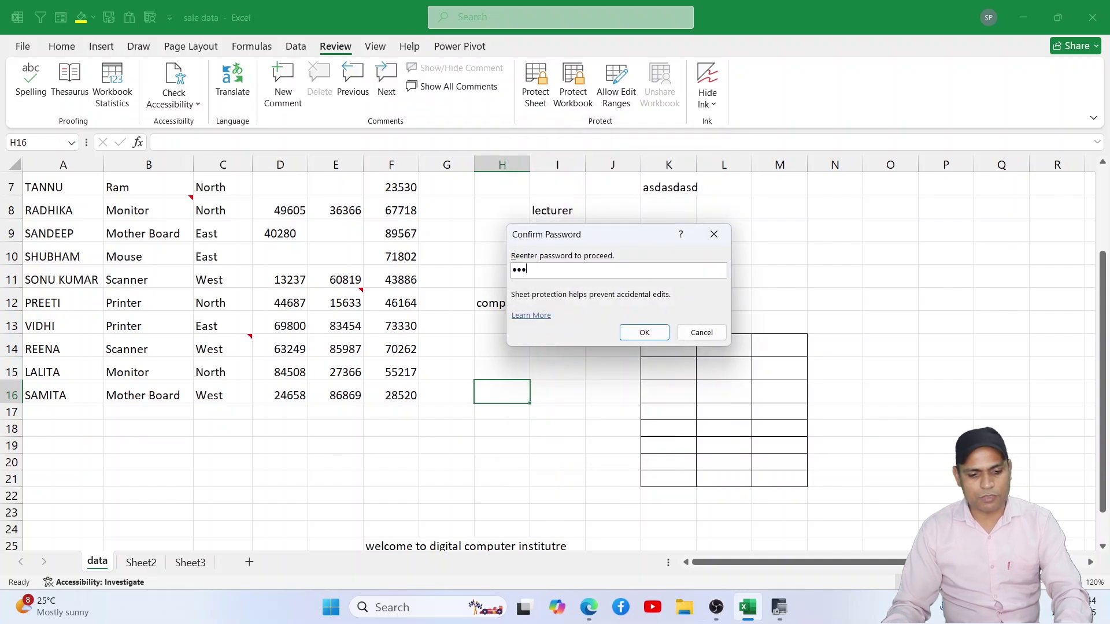
key(Return)
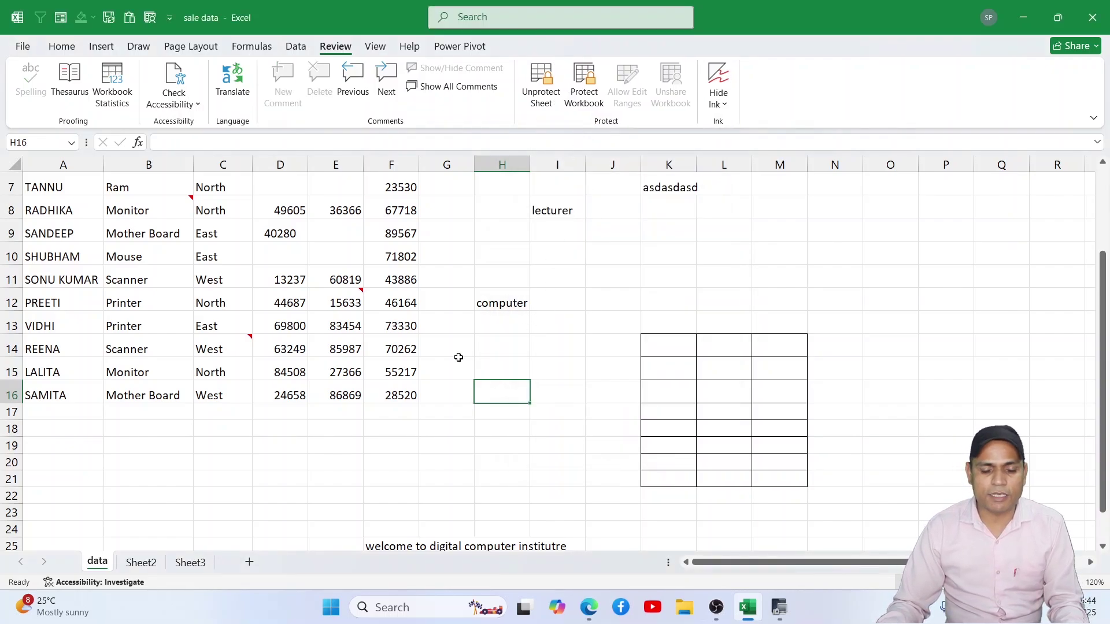
Step: Test that cells F18 and F15 reject edits, dismissing each protected-sheet warning
click(374, 429)
key(a)
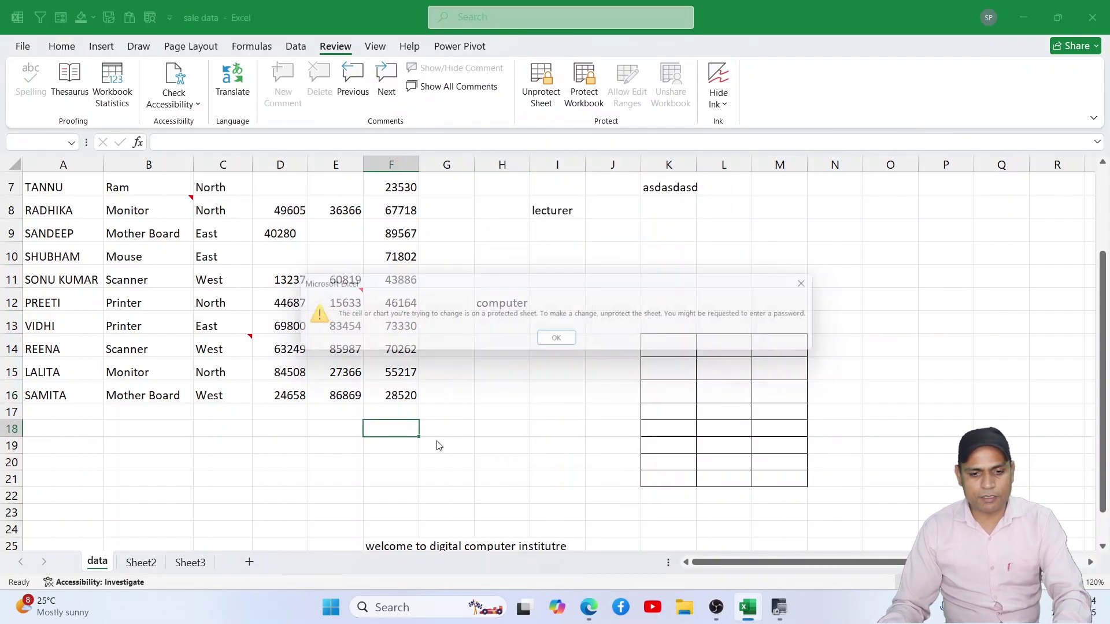
click(556, 341)
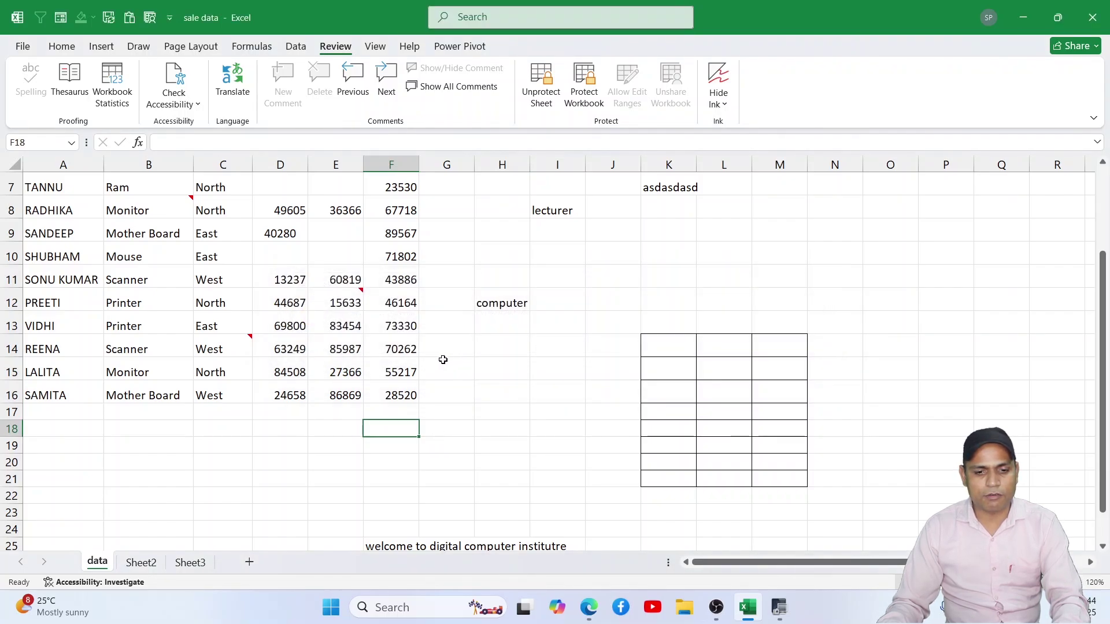
click(394, 368)
key(a)
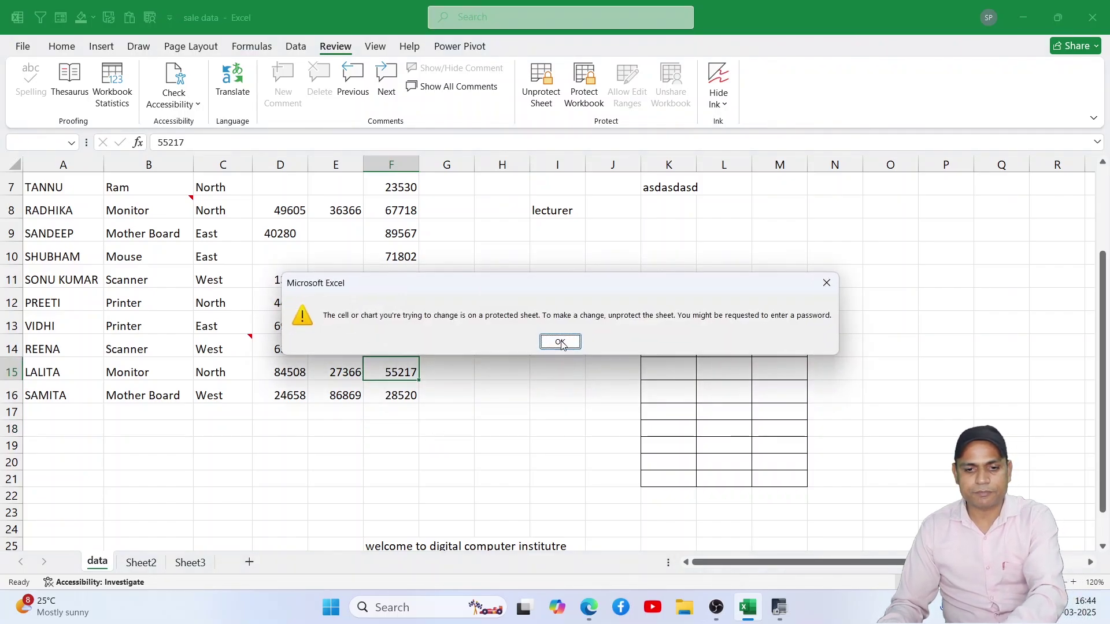
click(560, 342)
click(669, 351)
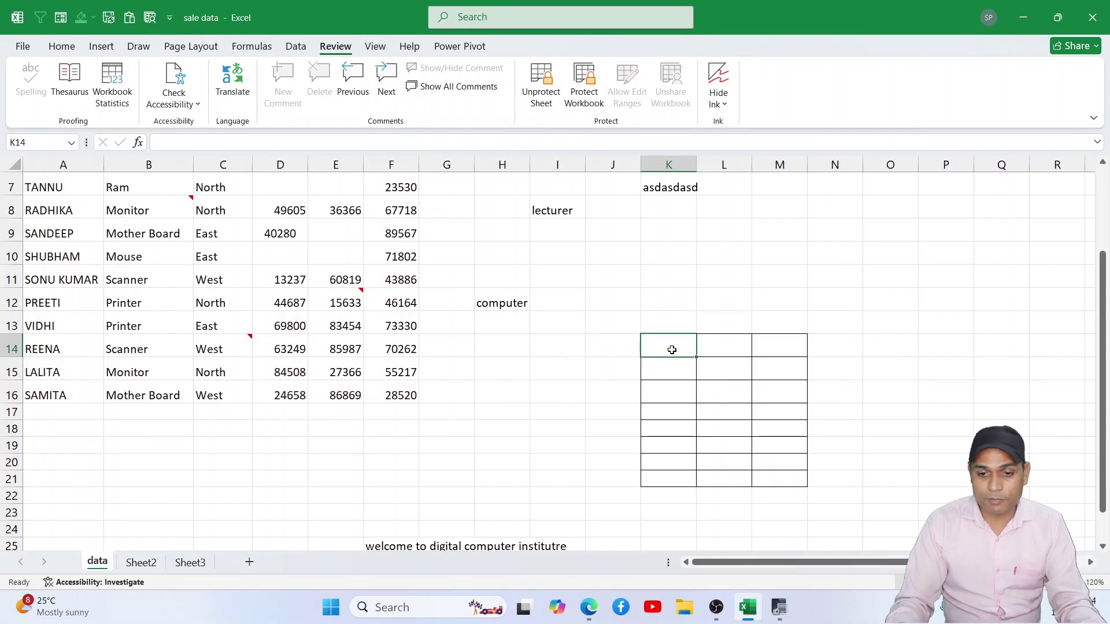
drag(671, 349, 775, 478)
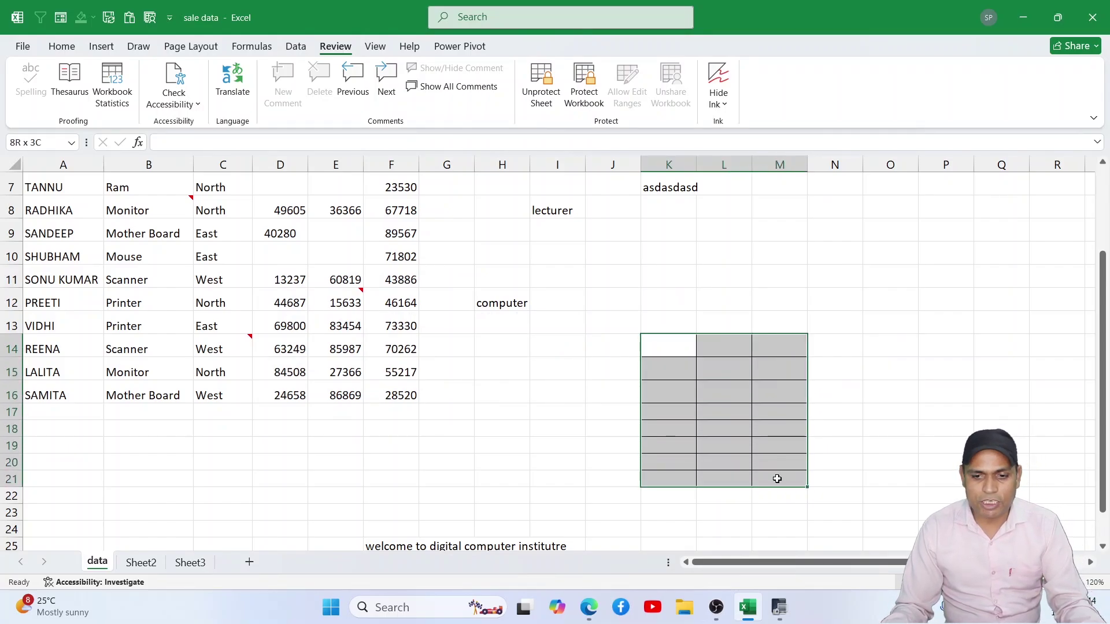
click(672, 350)
text(6454584)
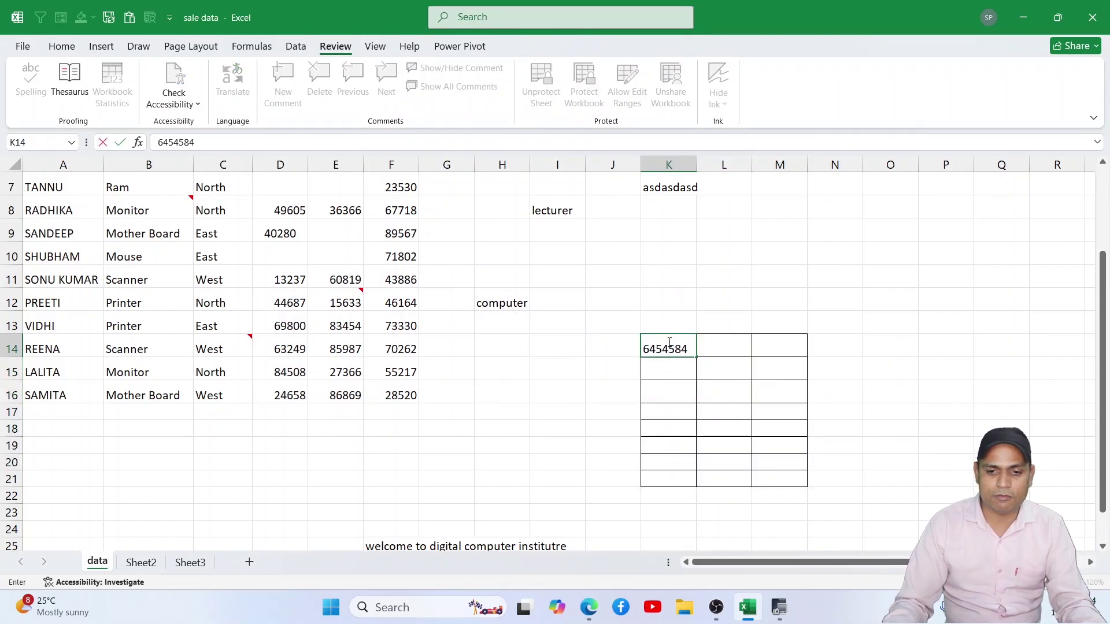
drag(698, 432, 693, 430)
click(673, 347)
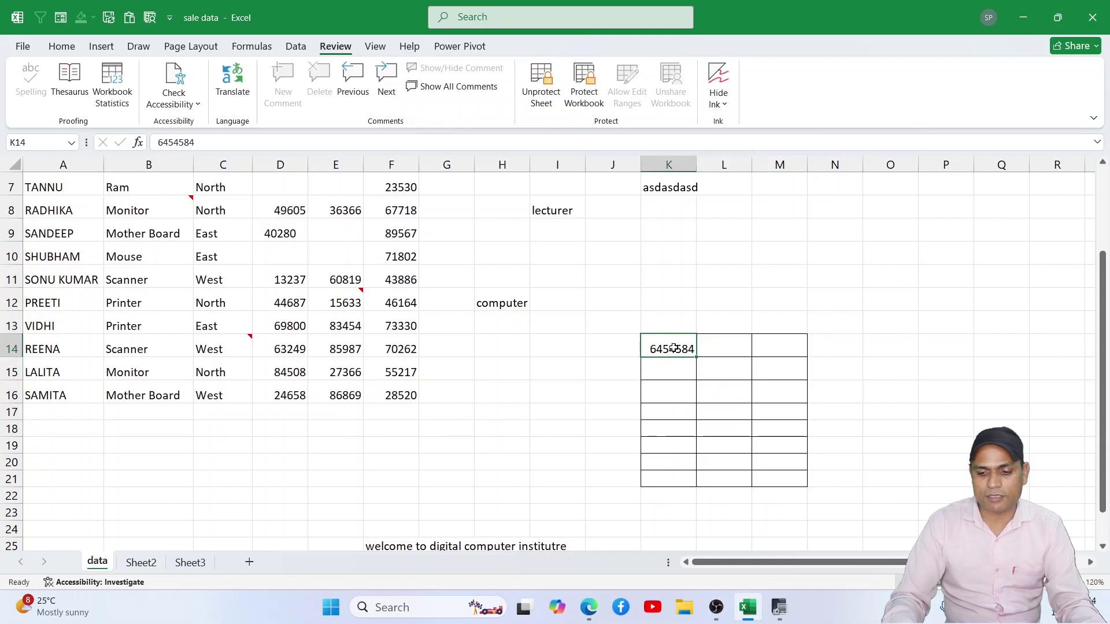
key(Delete)
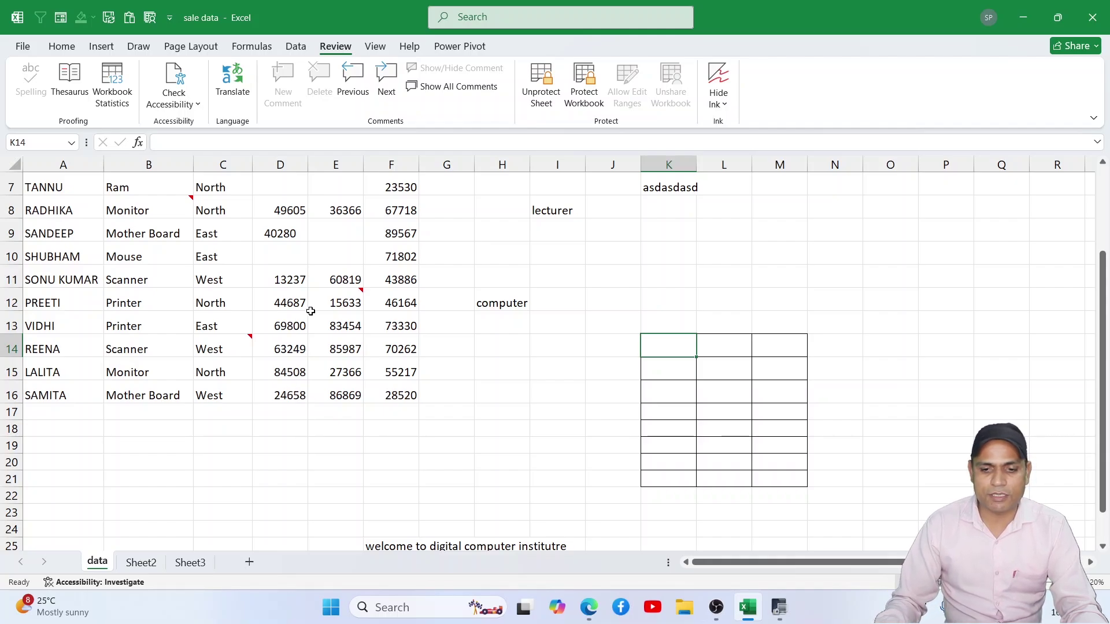
drag(671, 343, 778, 478)
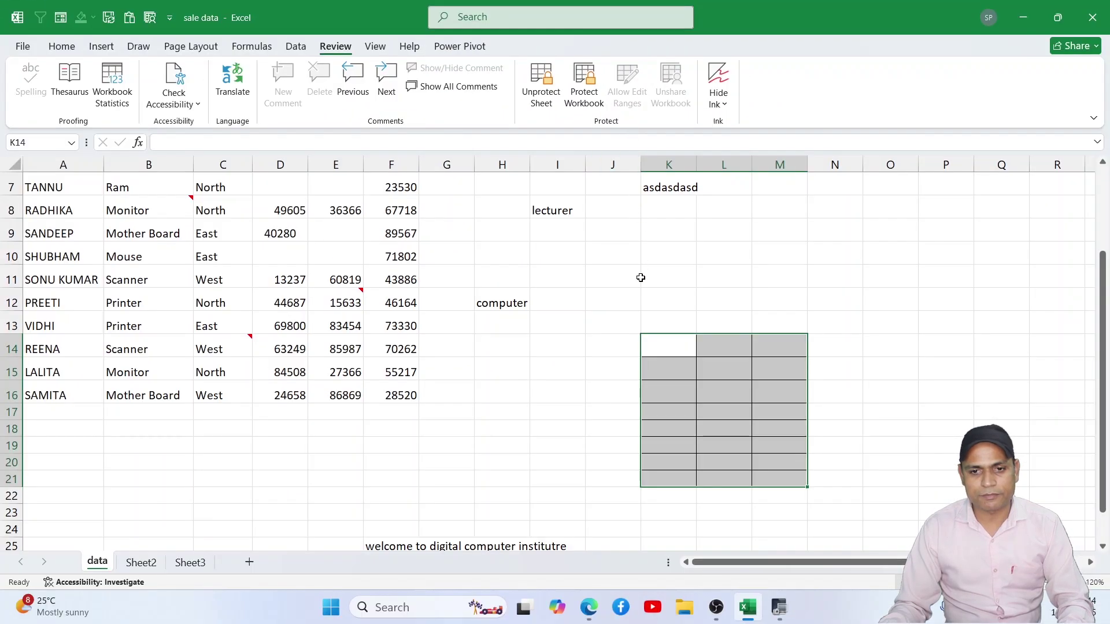
click(655, 371)
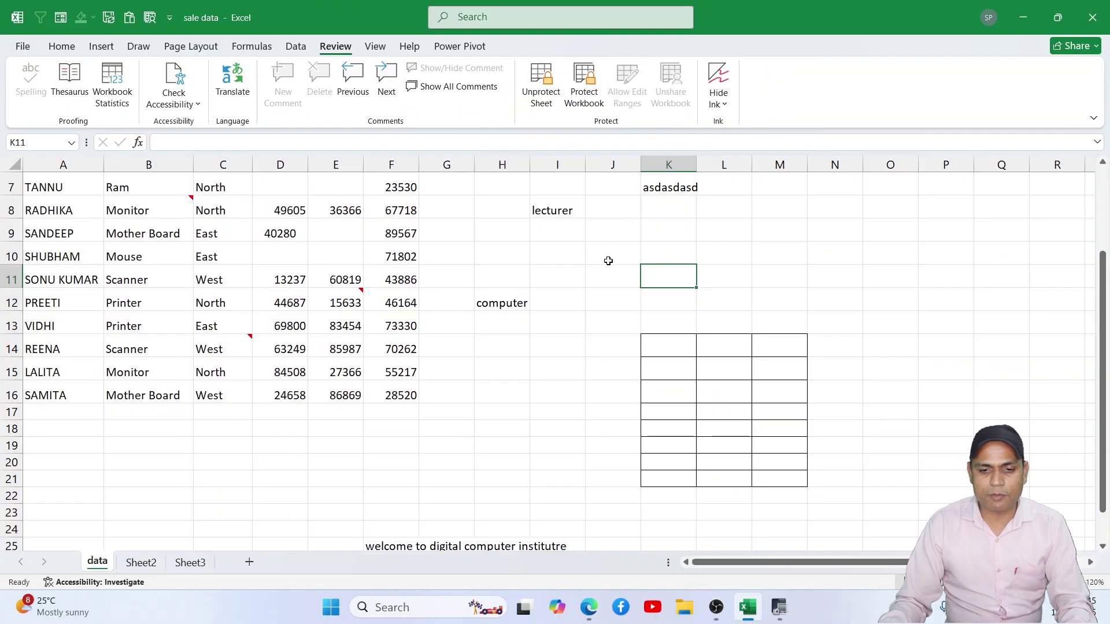
click(591, 333)
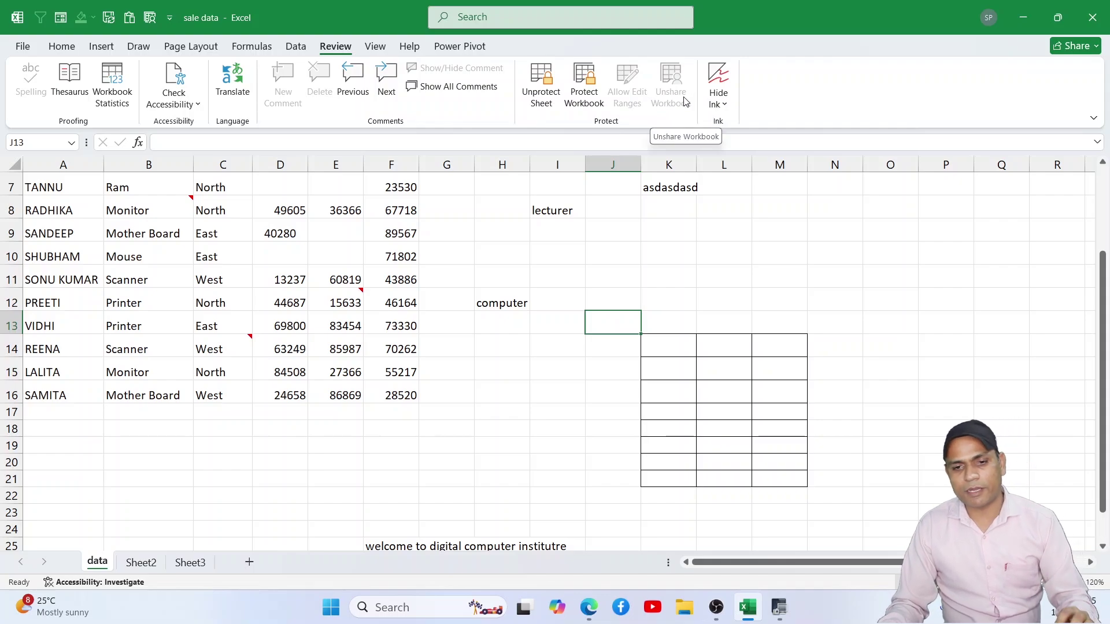
key(Left)
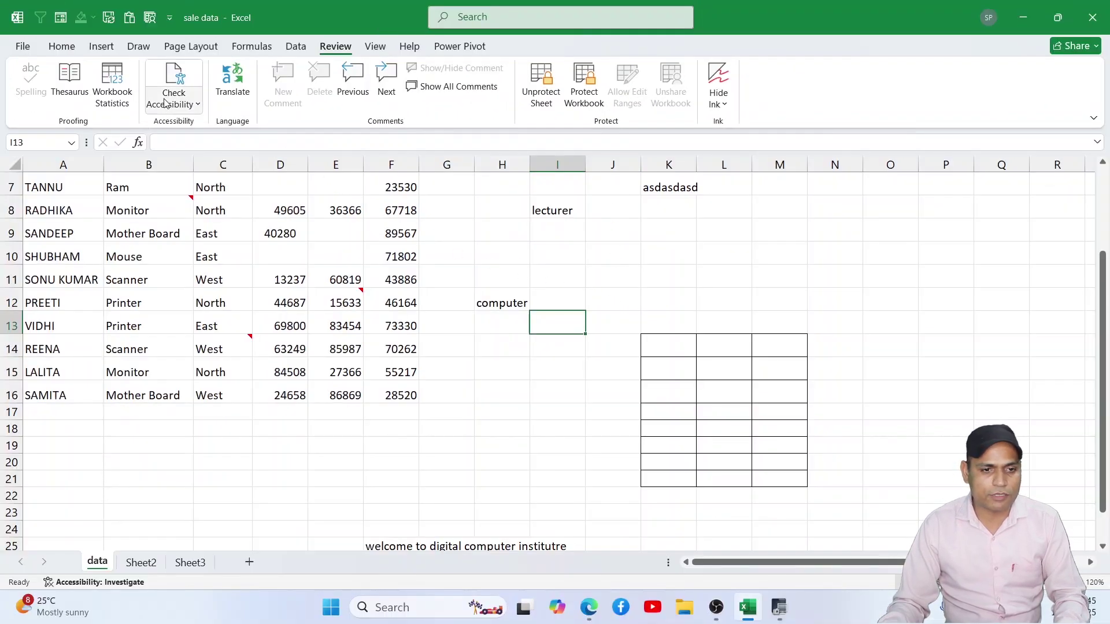
click(170, 18)
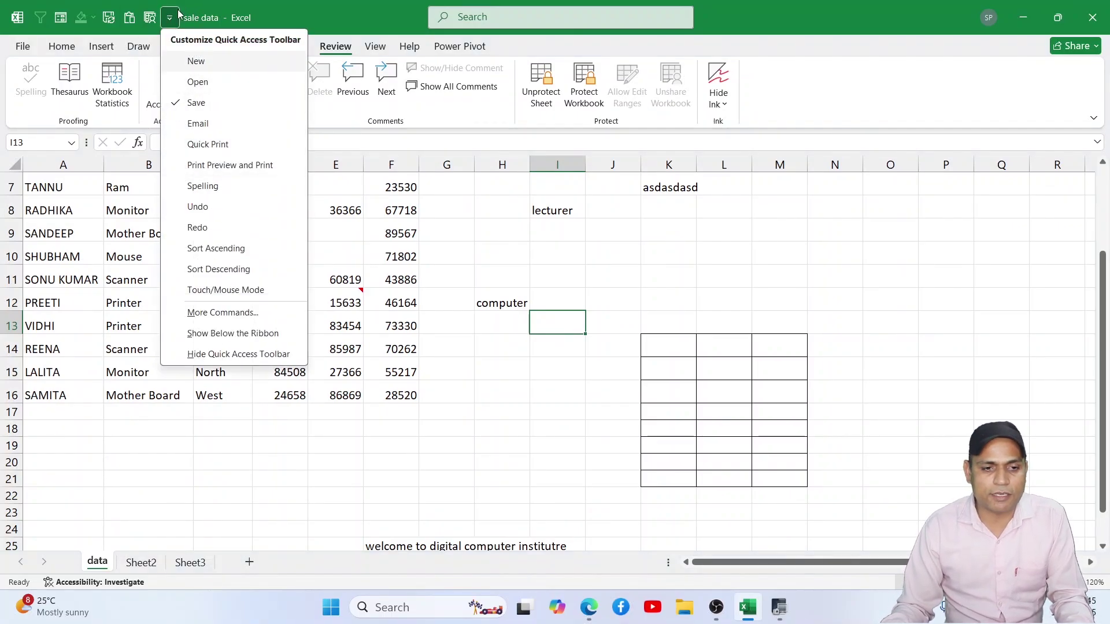
click(171, 19)
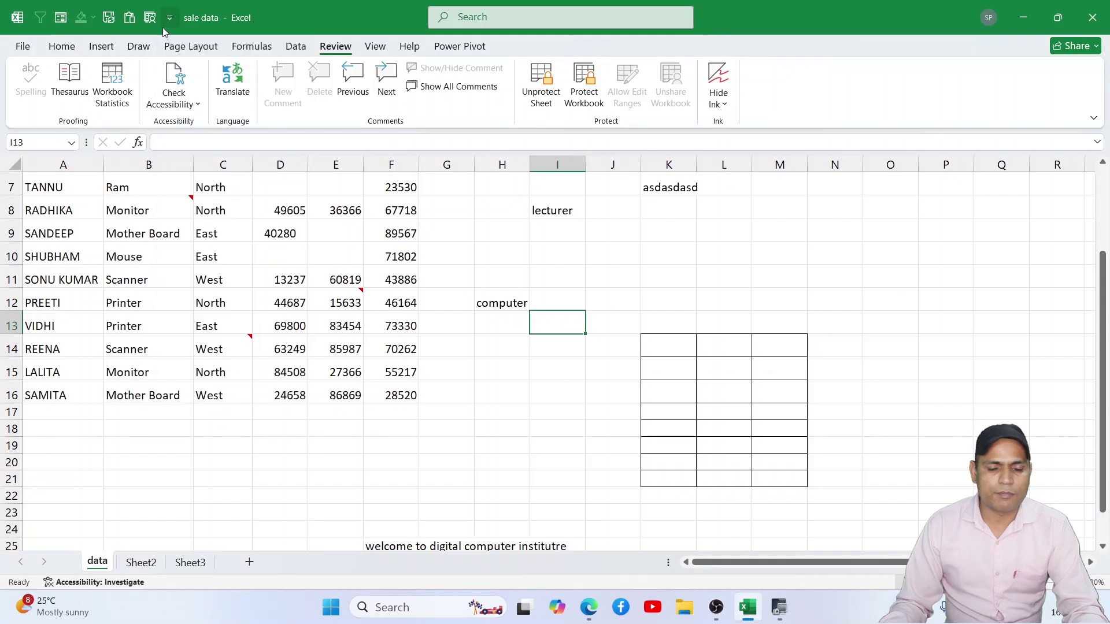
Step: Add Share Workbook (Legacy) from All Commands to the Quick Access Toolbar
right_click(129, 18)
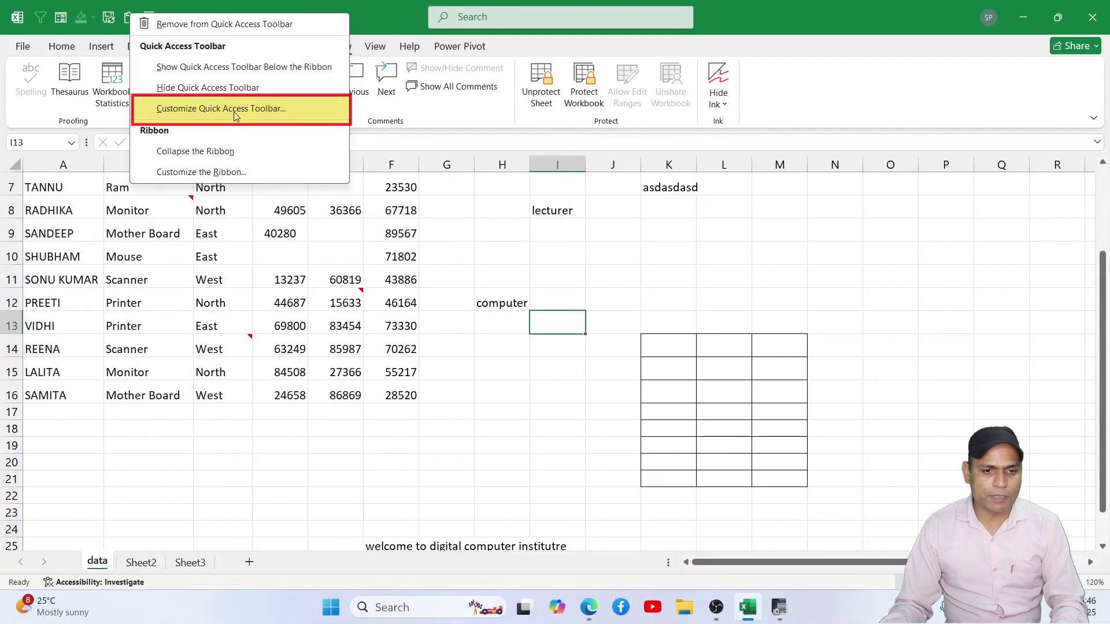
click(235, 113)
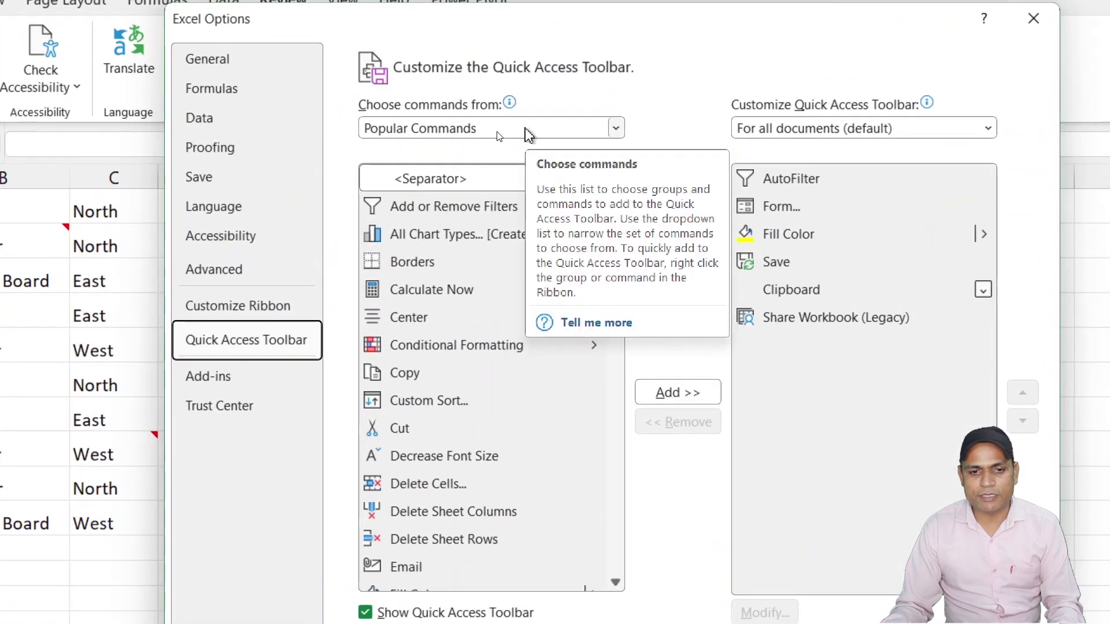
click(615, 128)
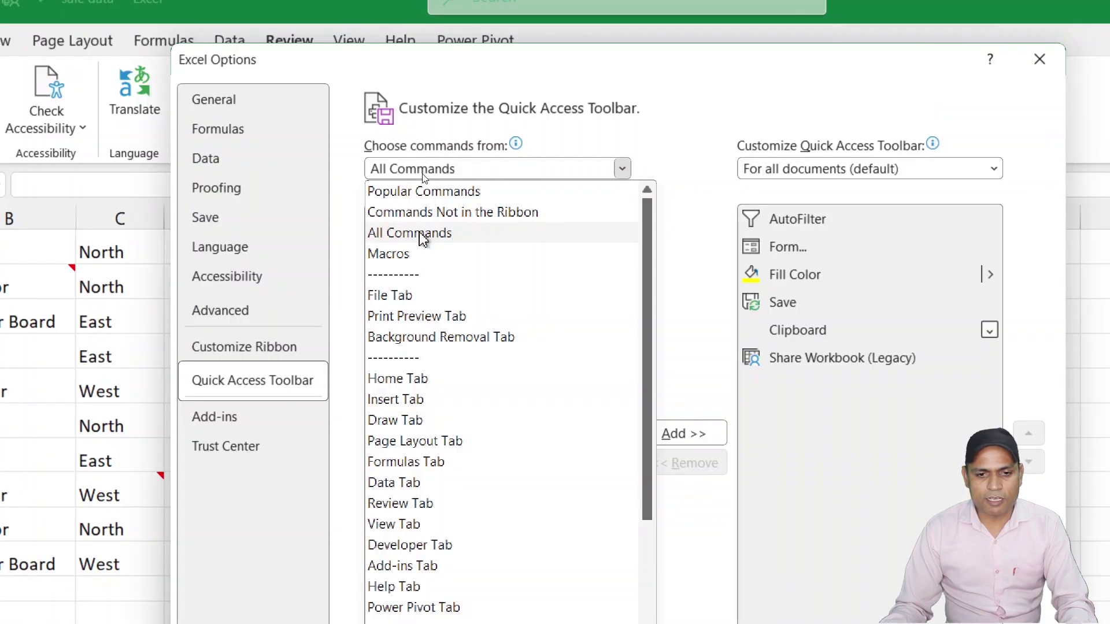
click(417, 237)
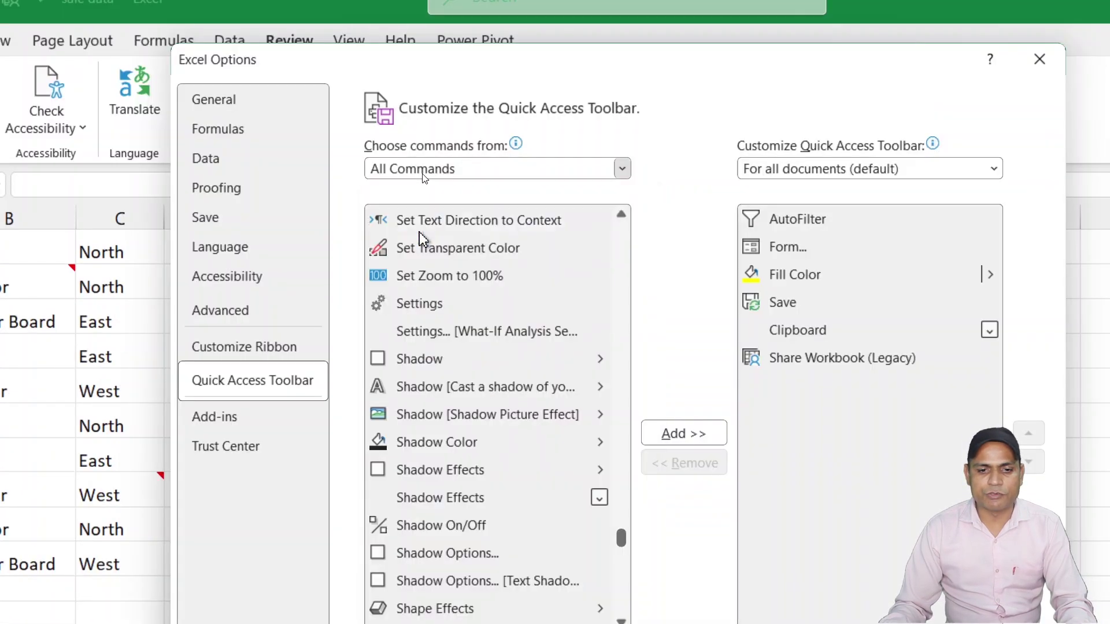
click(535, 276)
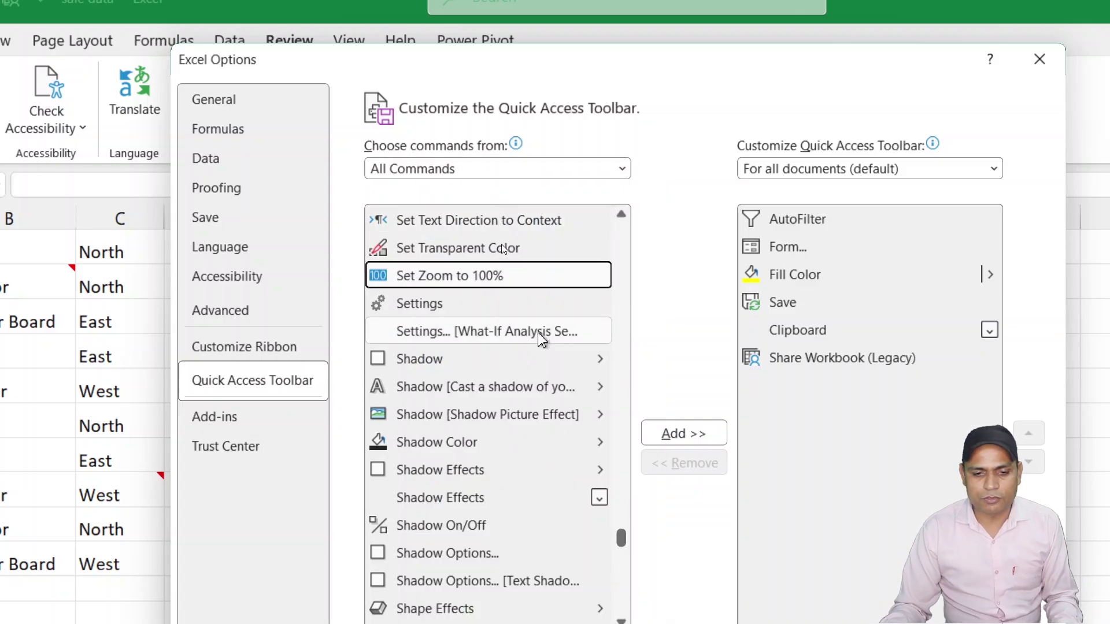
scroll(508, 379, down, 1)
scroll(499, 375, down, 5)
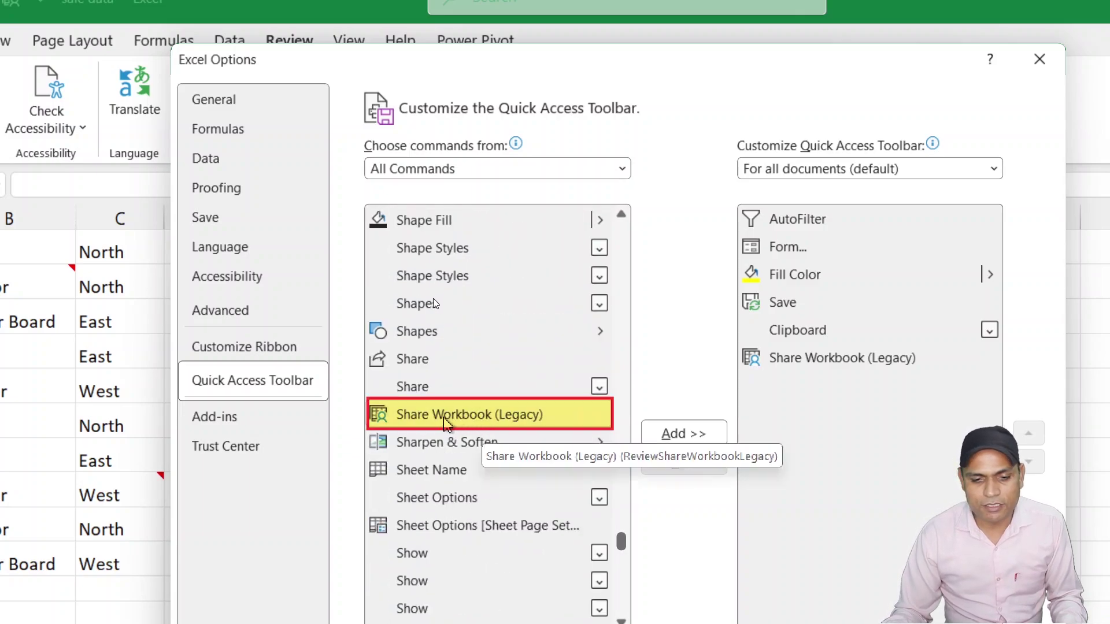
click(502, 428)
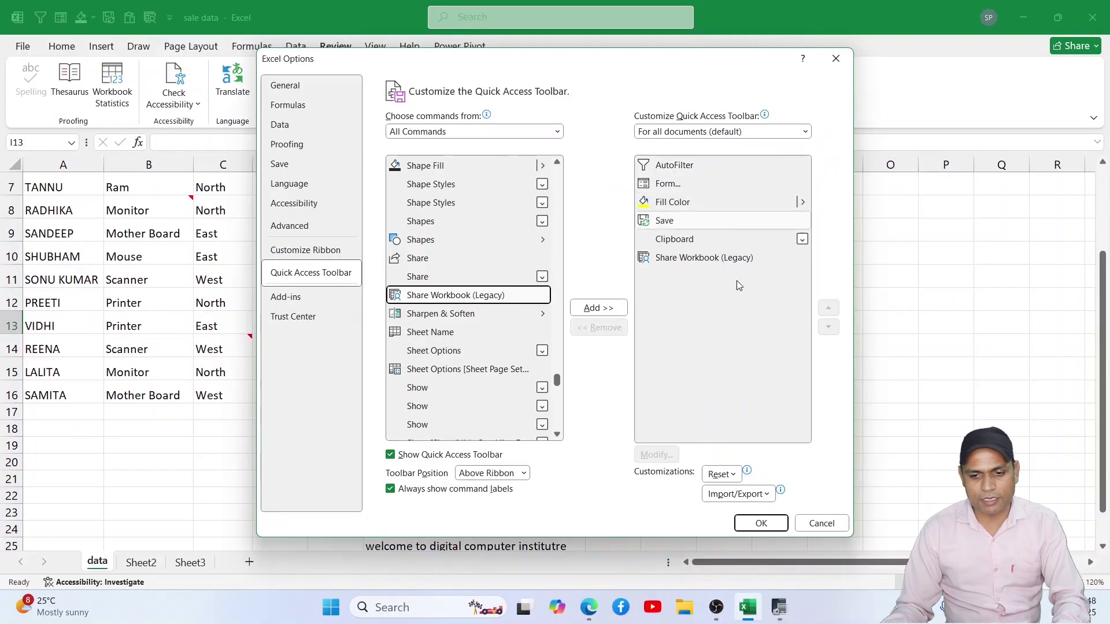
click(820, 524)
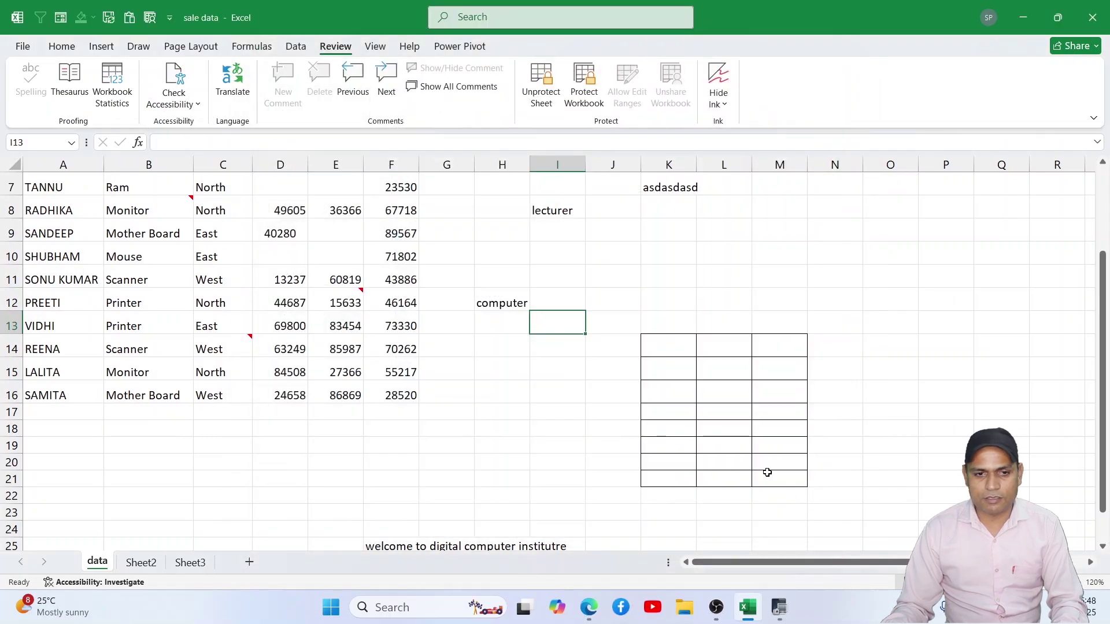
Step: Share the workbook via the old shared workbooks feature, save it, then unshare it
click(150, 19)
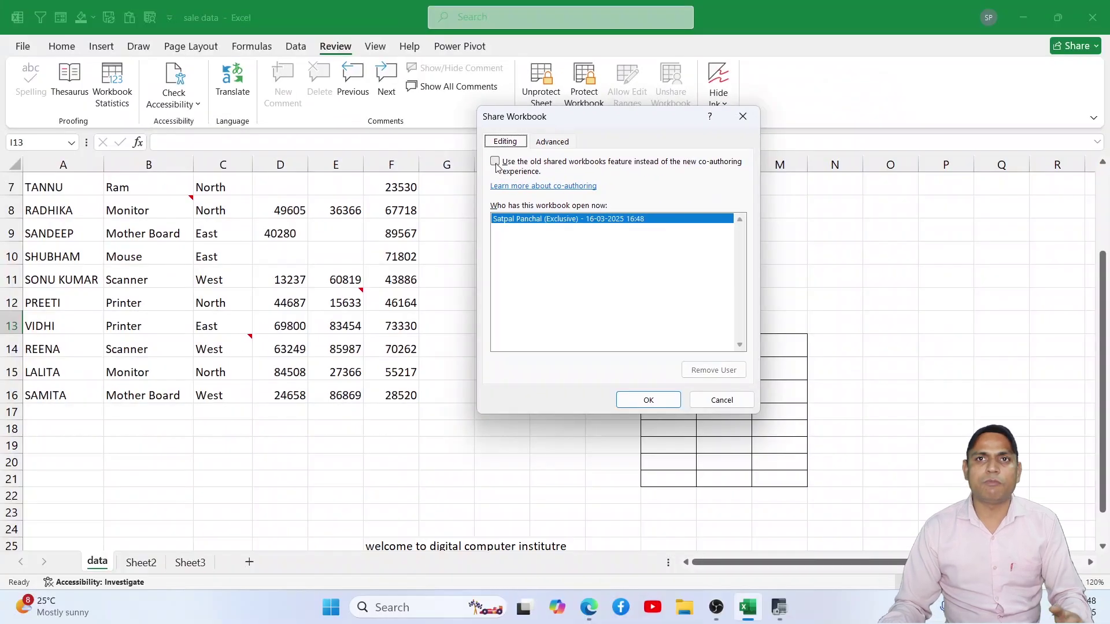
click(495, 165)
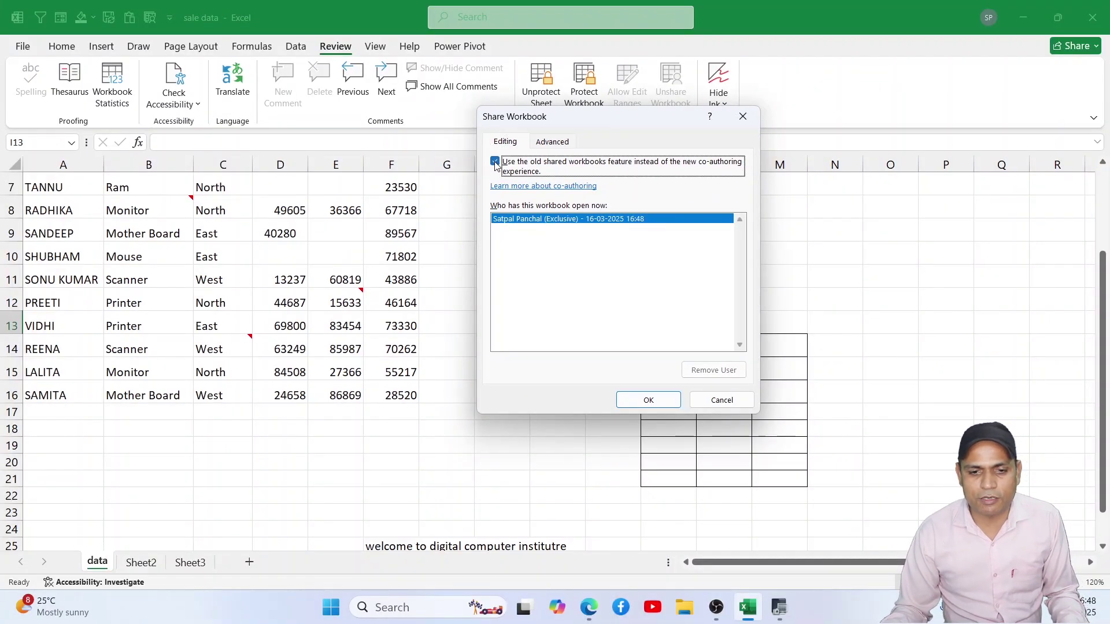
click(645, 406)
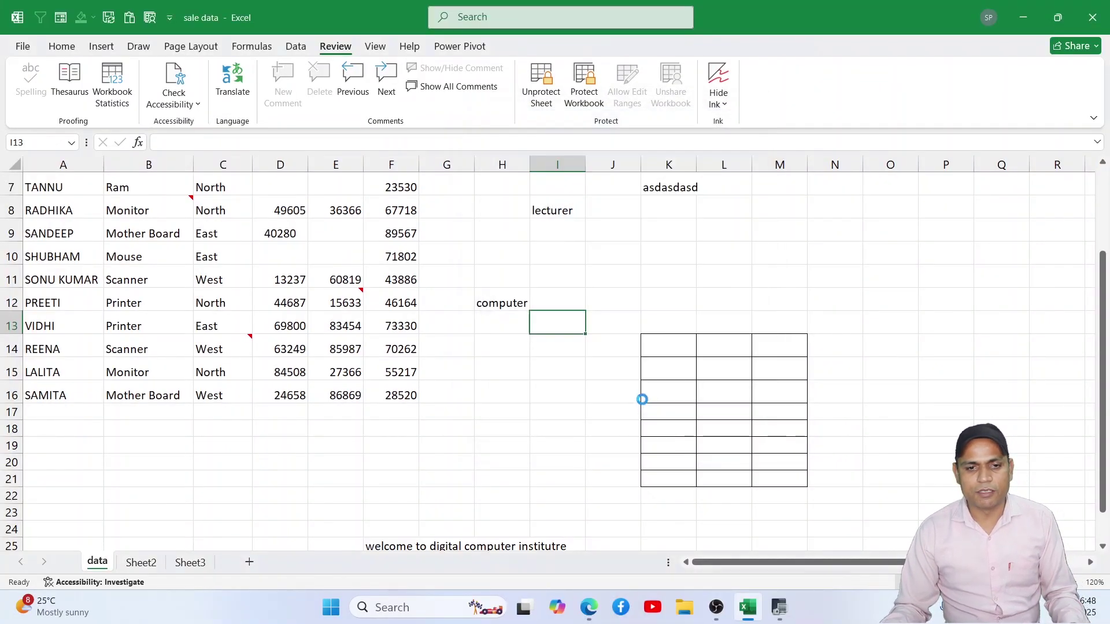
click(533, 342)
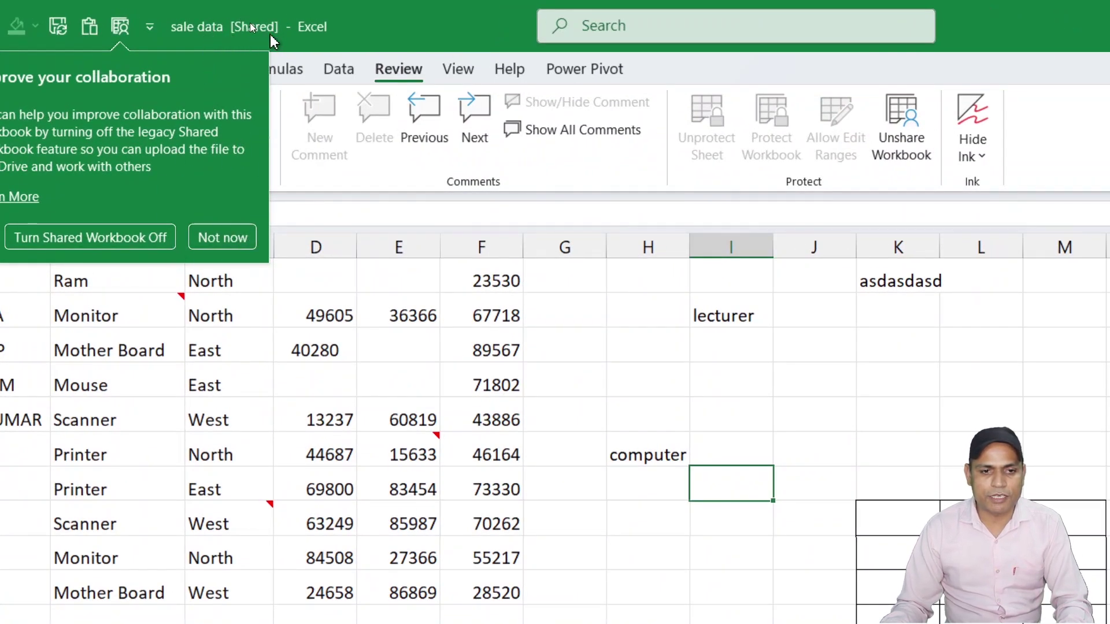
click(671, 376)
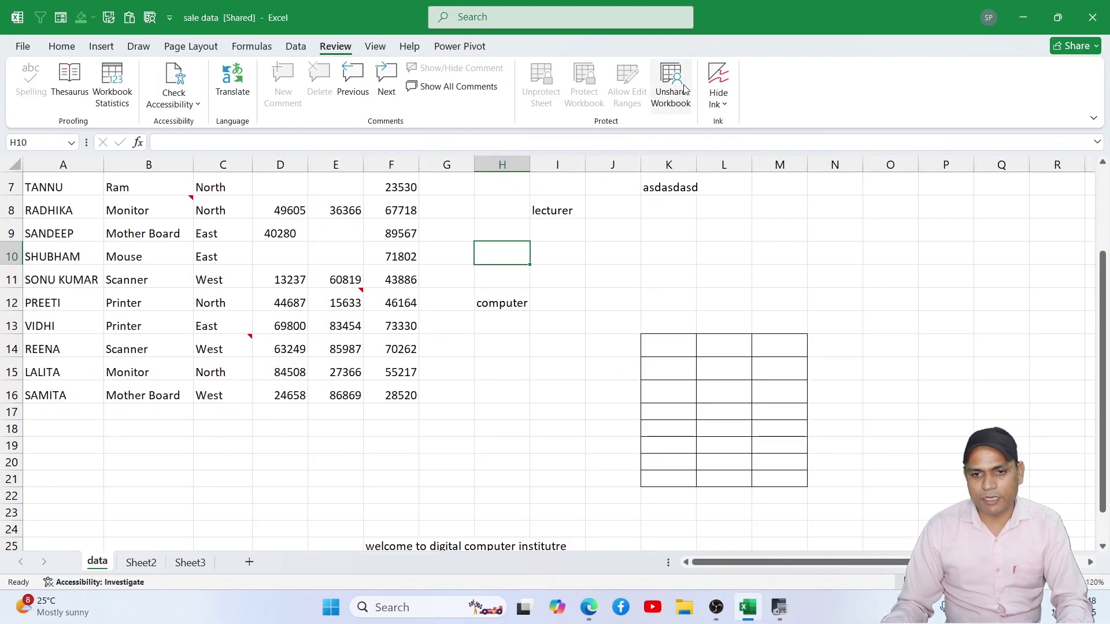
click(916, 160)
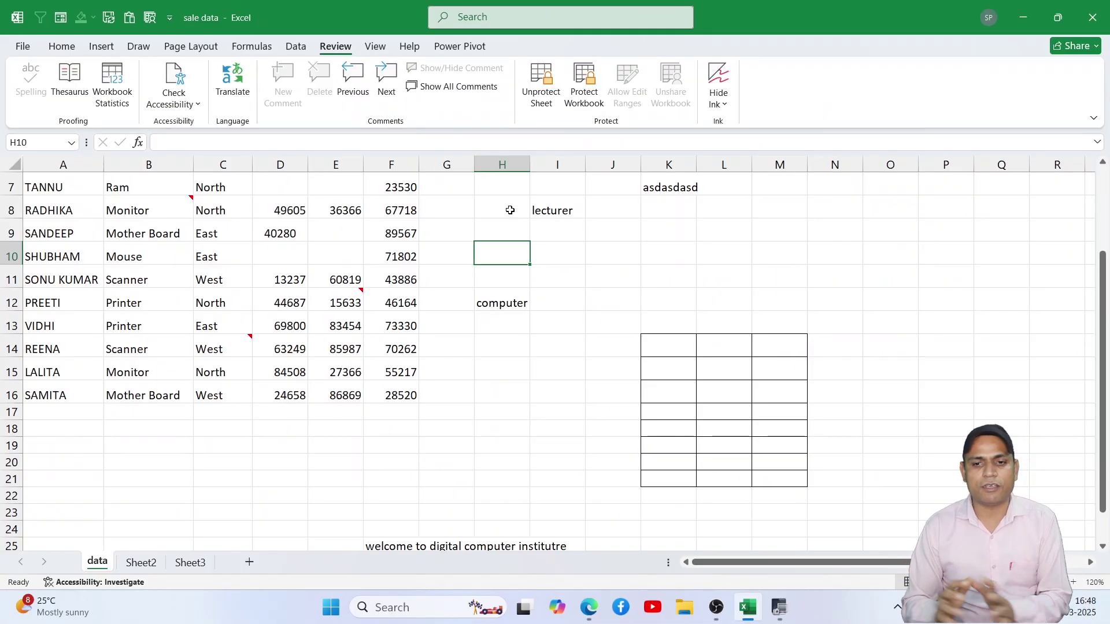
key(Right)
key(Right)
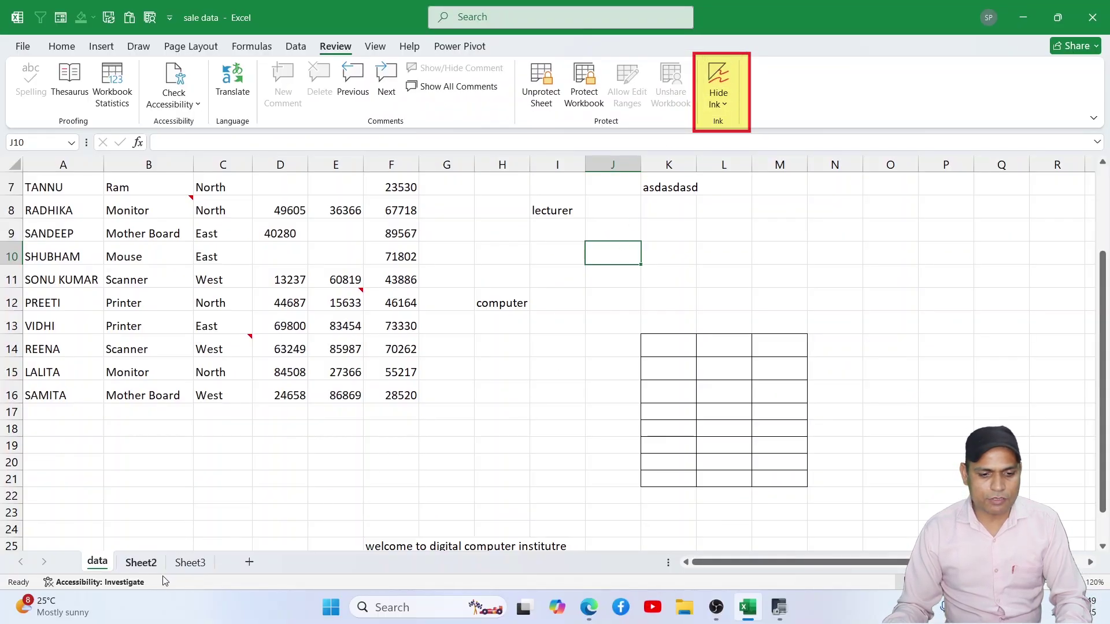
Step: Go to Sheet3 and pick the red pen from the Draw tools
click(190, 562)
click(325, 388)
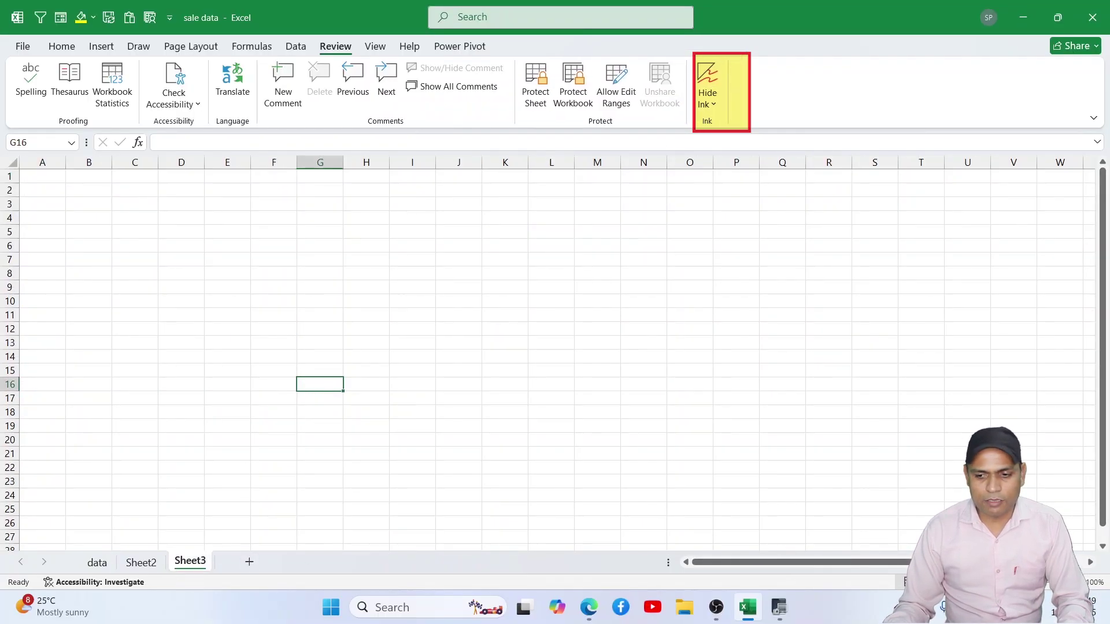
ctrl+scroll(548, 352, up, 4)
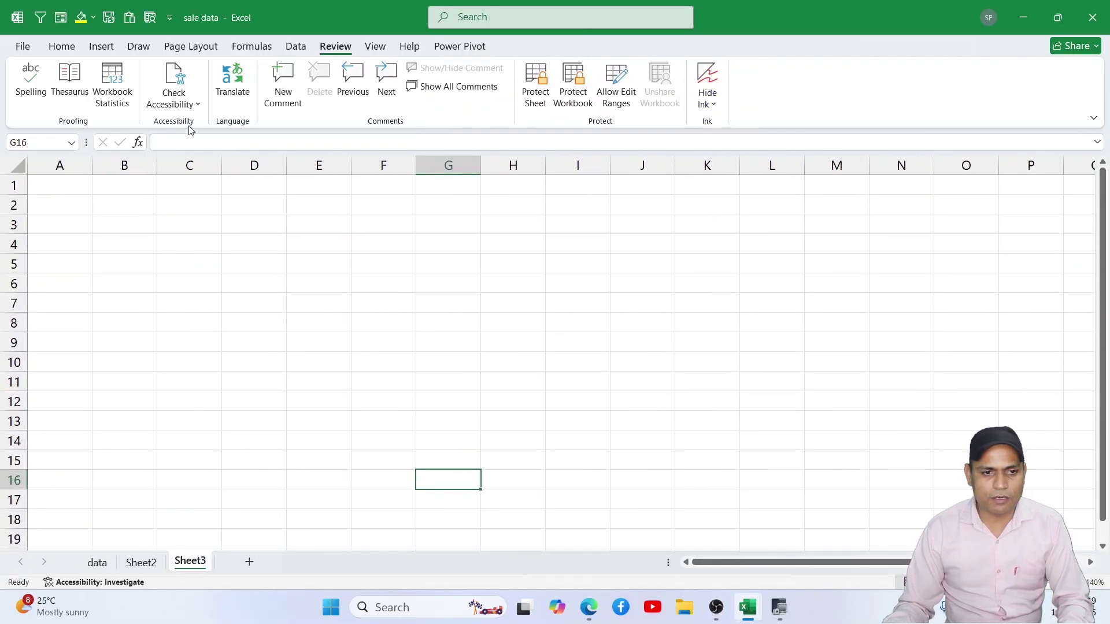
click(139, 46)
click(136, 81)
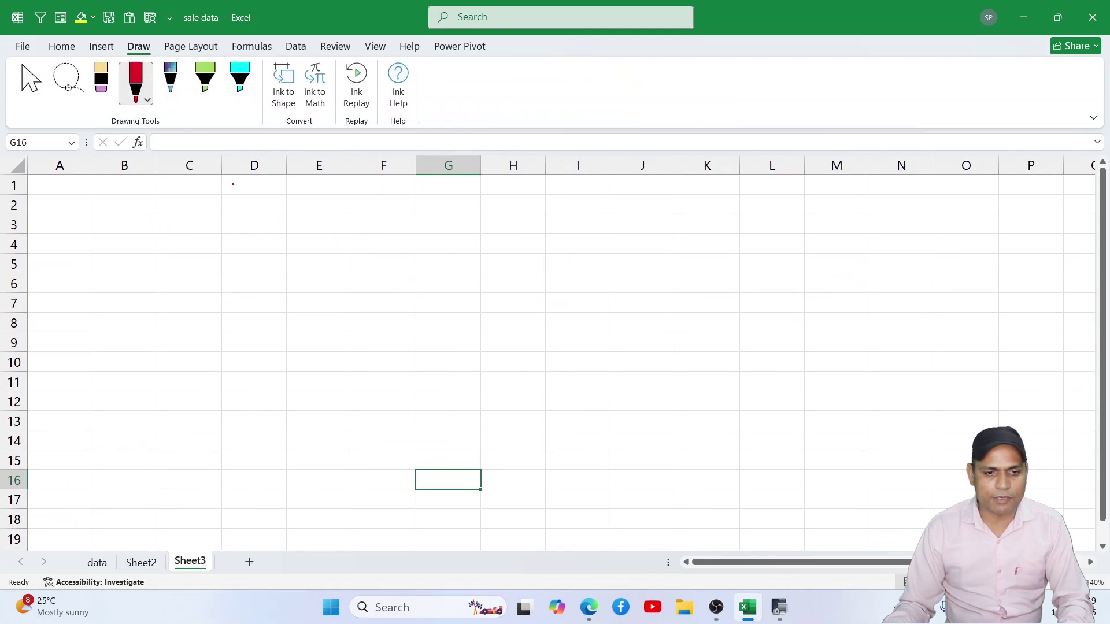
Step: Draw ten freehand red strokes and a large loop across Sheet3
drag(257, 196, 232, 340)
drag(392, 245, 366, 341)
drag(491, 234, 504, 299)
drag(640, 239, 652, 306)
mouse_move(754, 237)
mouse_down()
mouse_move(716, 345)
mouse_move(713, 397)
mouse_move(745, 387)
mouse_up()
mouse_move(799, 239)
mouse_down()
mouse_move(401, 491)
mouse_move(296, 501)
mouse_up()
drag(366, 274, 280, 422)
drag(255, 273, 173, 390)
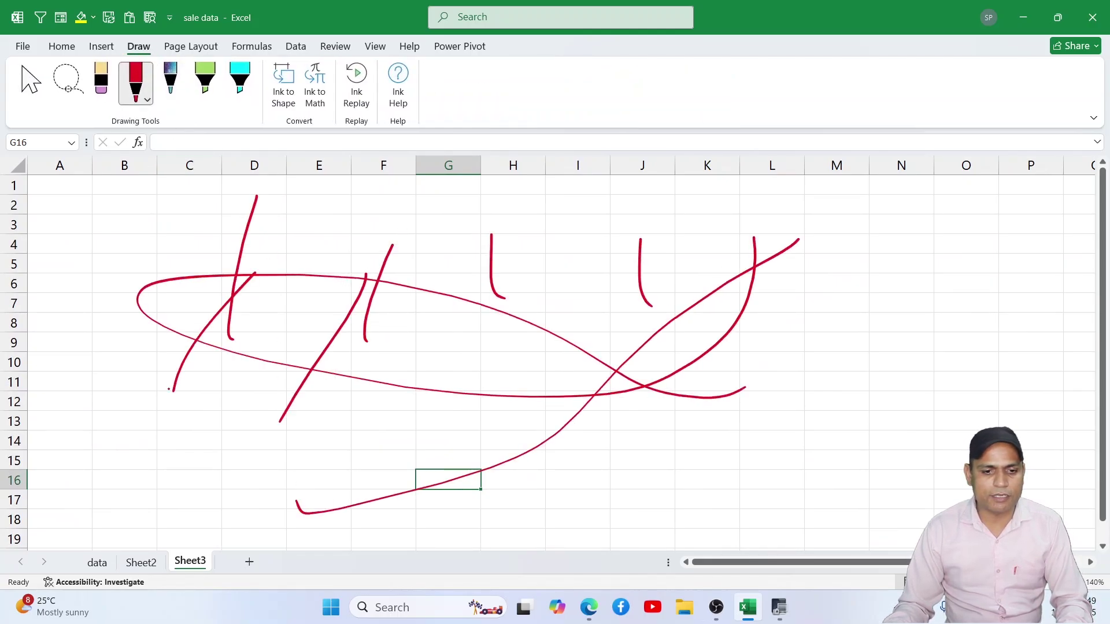
drag(180, 202, 135, 317)
drag(103, 252, 103, 359)
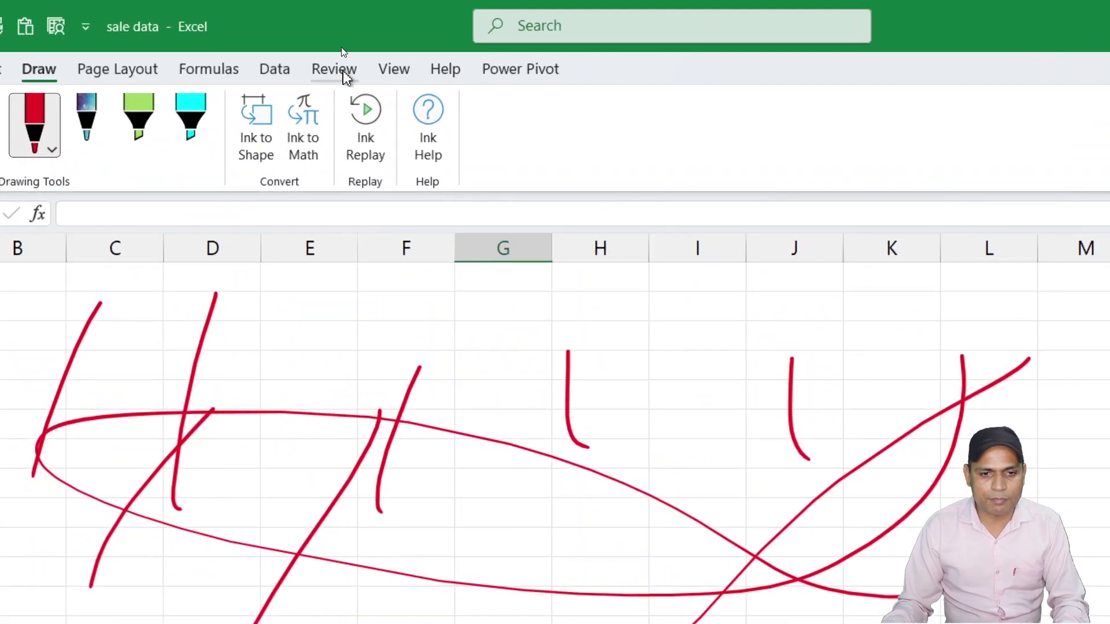
Step: Toggle Hide Ink repeatedly to hide and reshow the red strokes on Sheet3
click(336, 46)
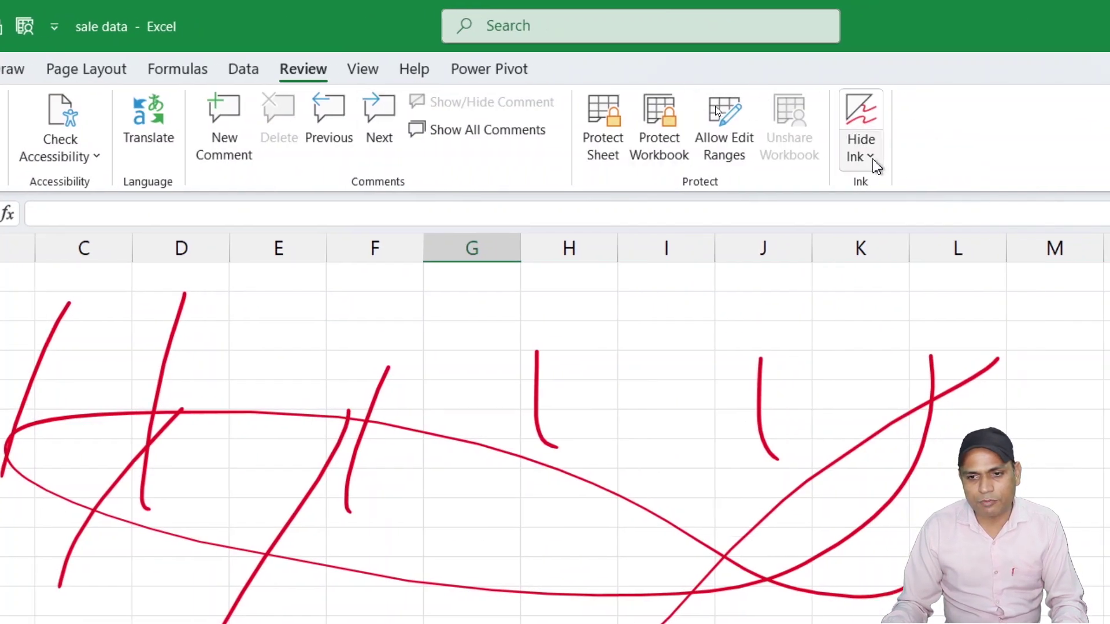
click(869, 116)
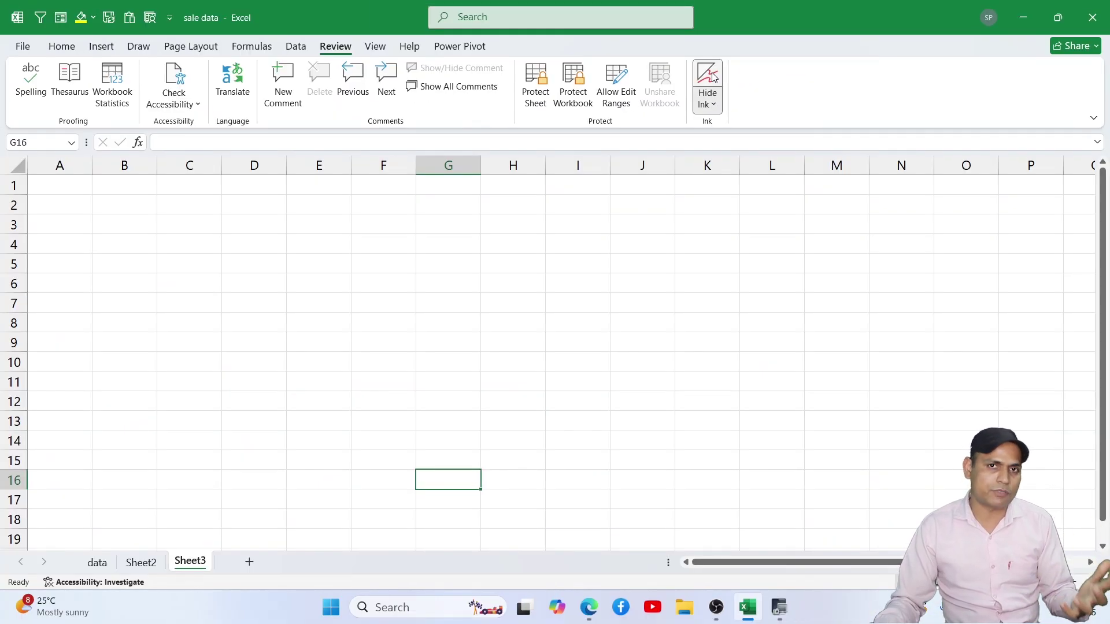
click(713, 77)
click(714, 77)
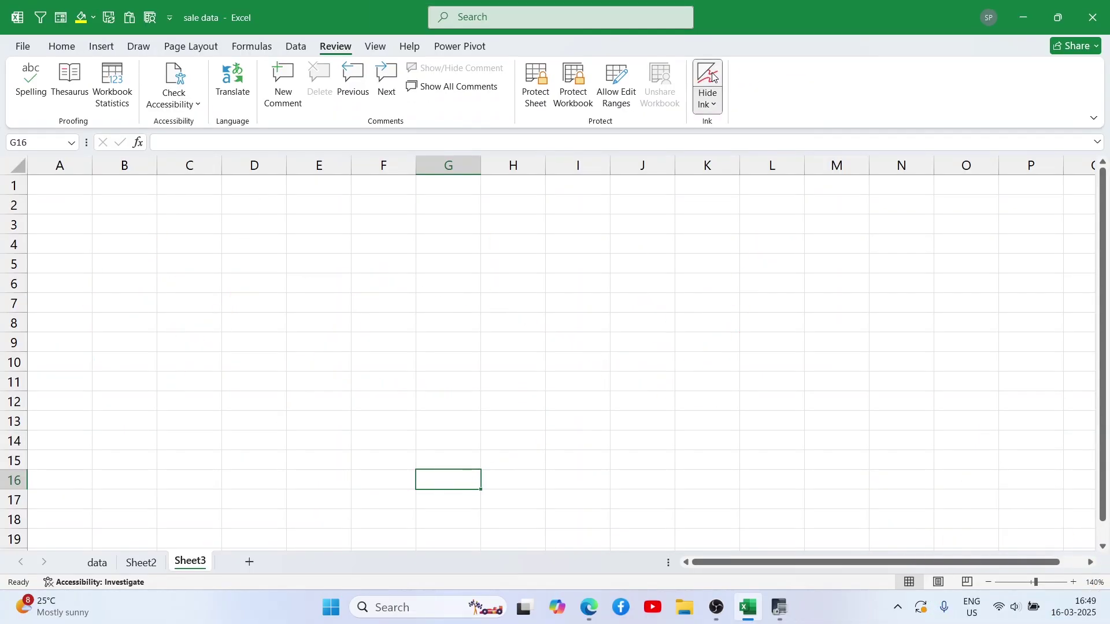
click(714, 77)
click(713, 77)
click(713, 77)
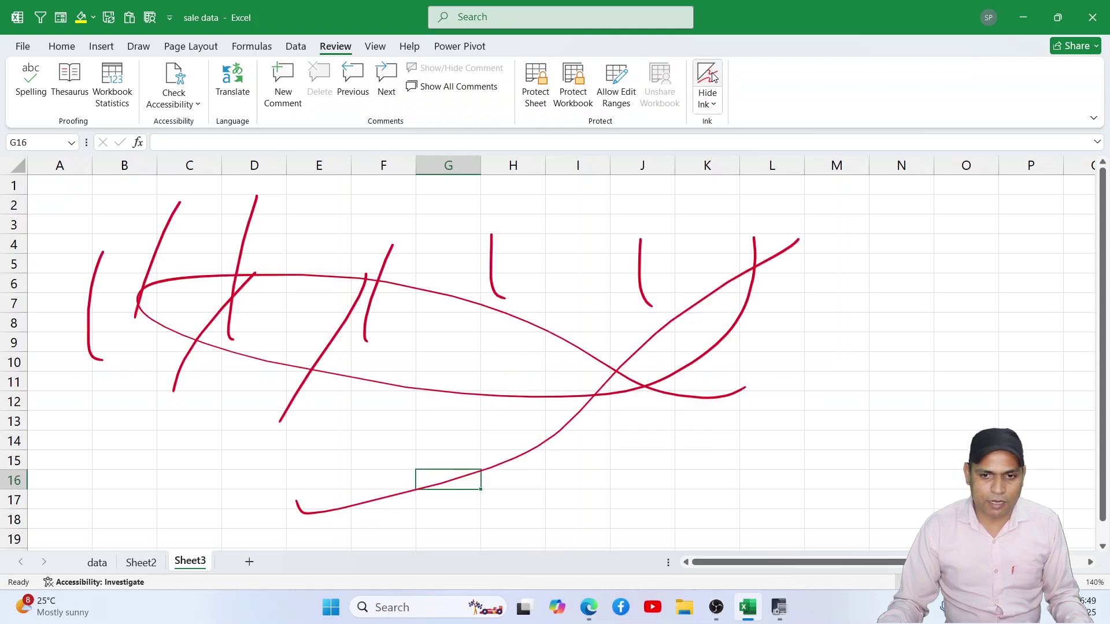
click(713, 77)
click(713, 77)
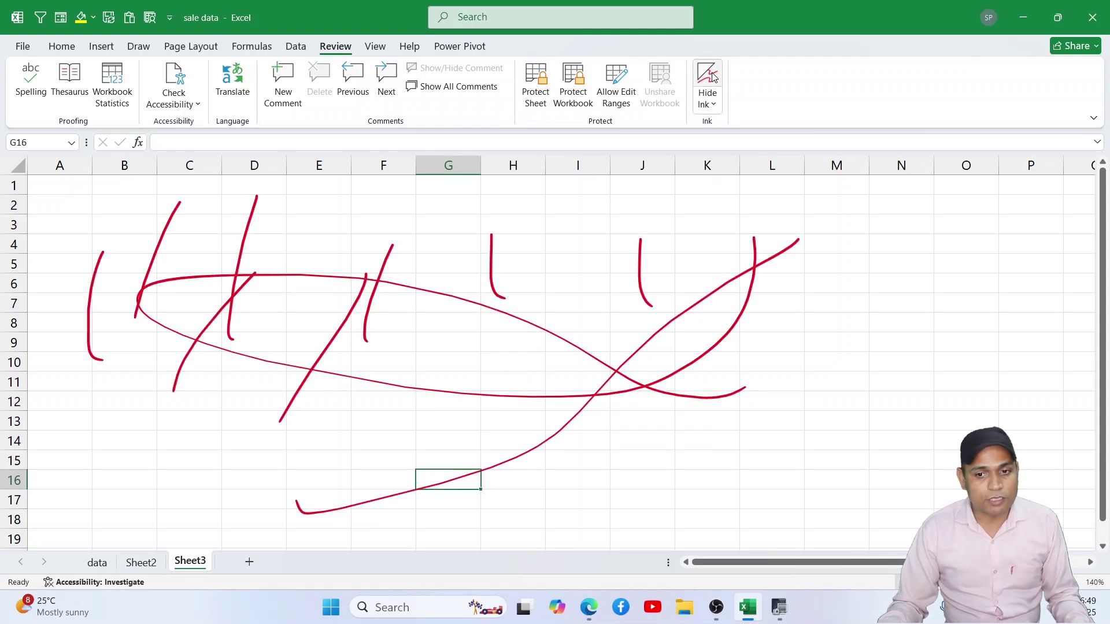
Step: Choose Delete All Ink on Sheet to clear every red stroke from Sheet3
click(710, 104)
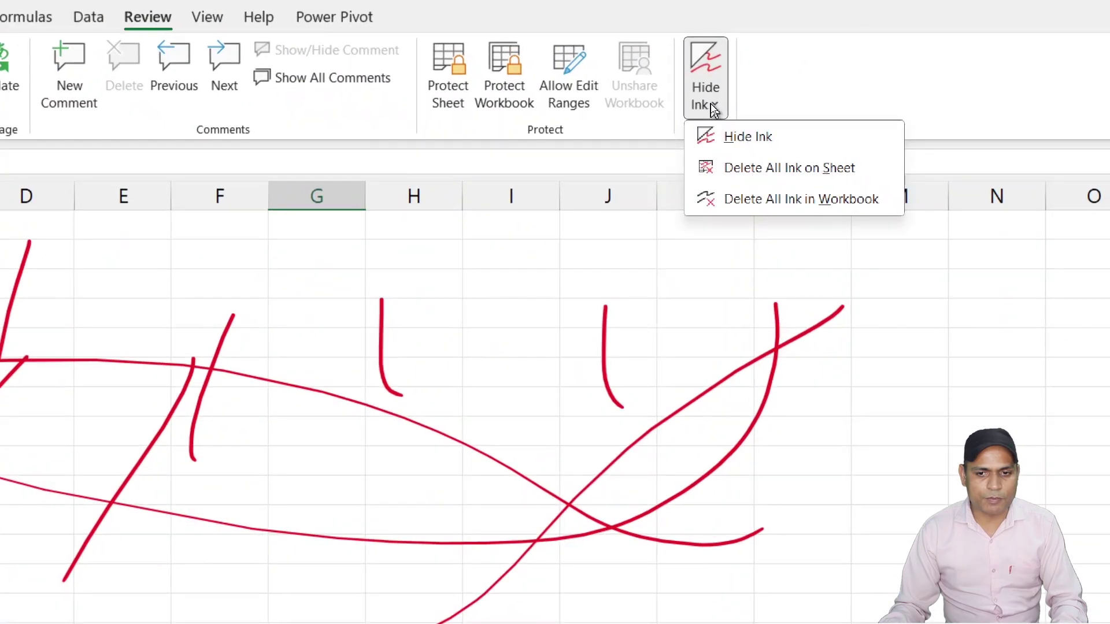
click(710, 105)
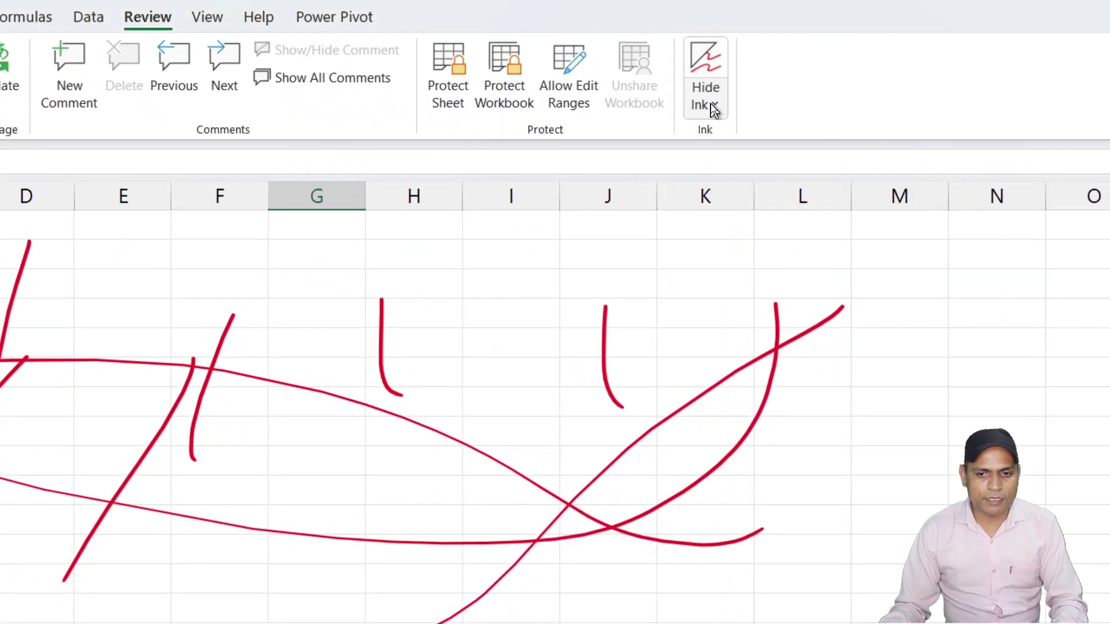
click(710, 105)
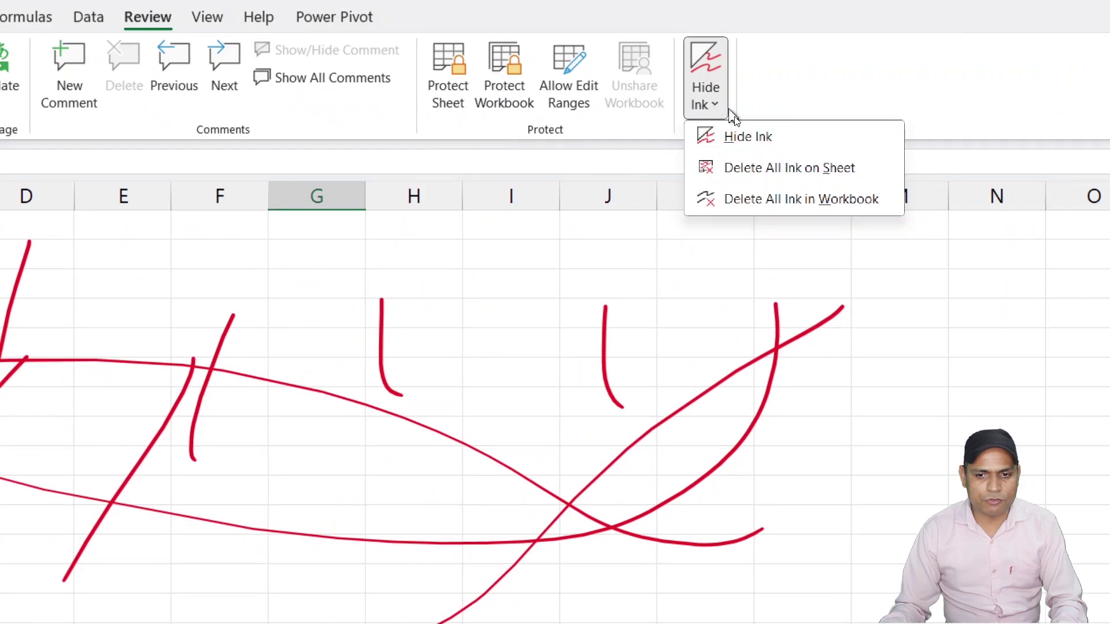
click(789, 167)
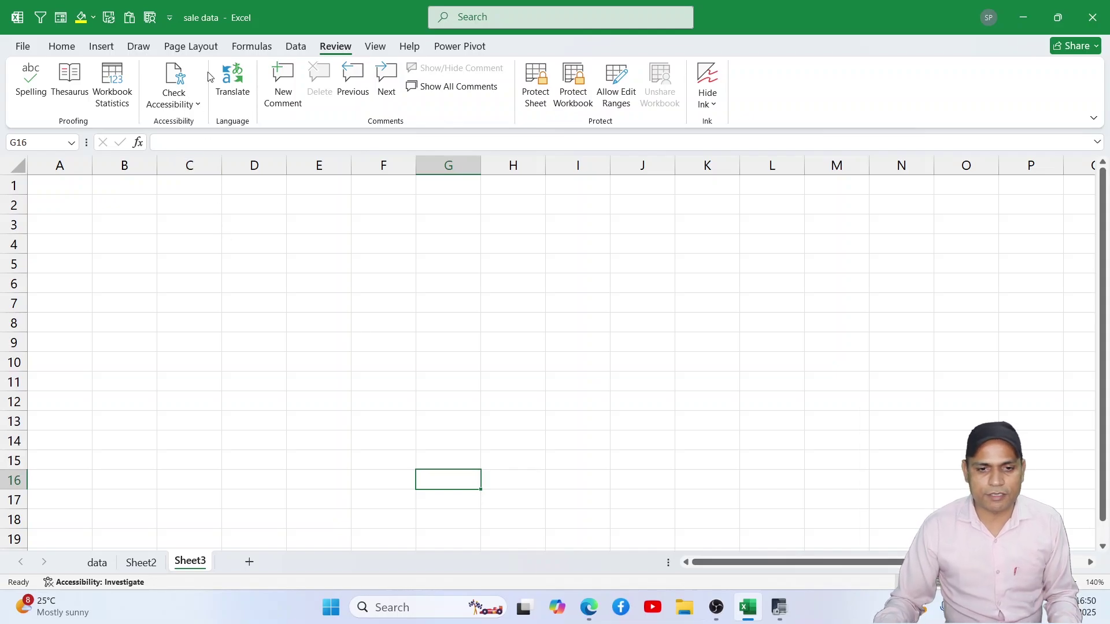
click(375, 361)
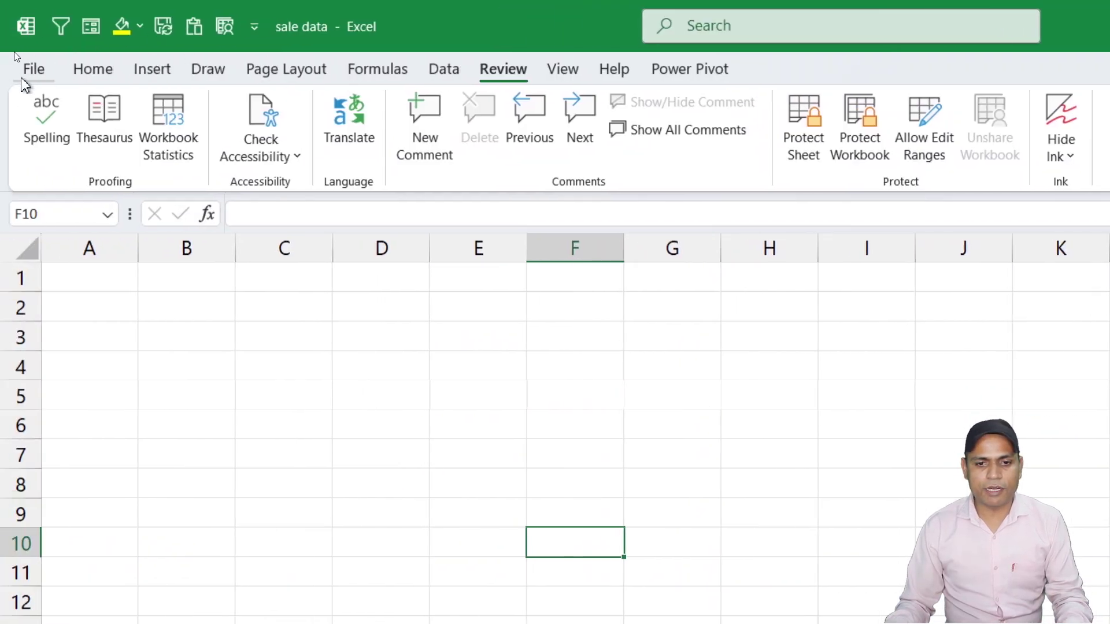